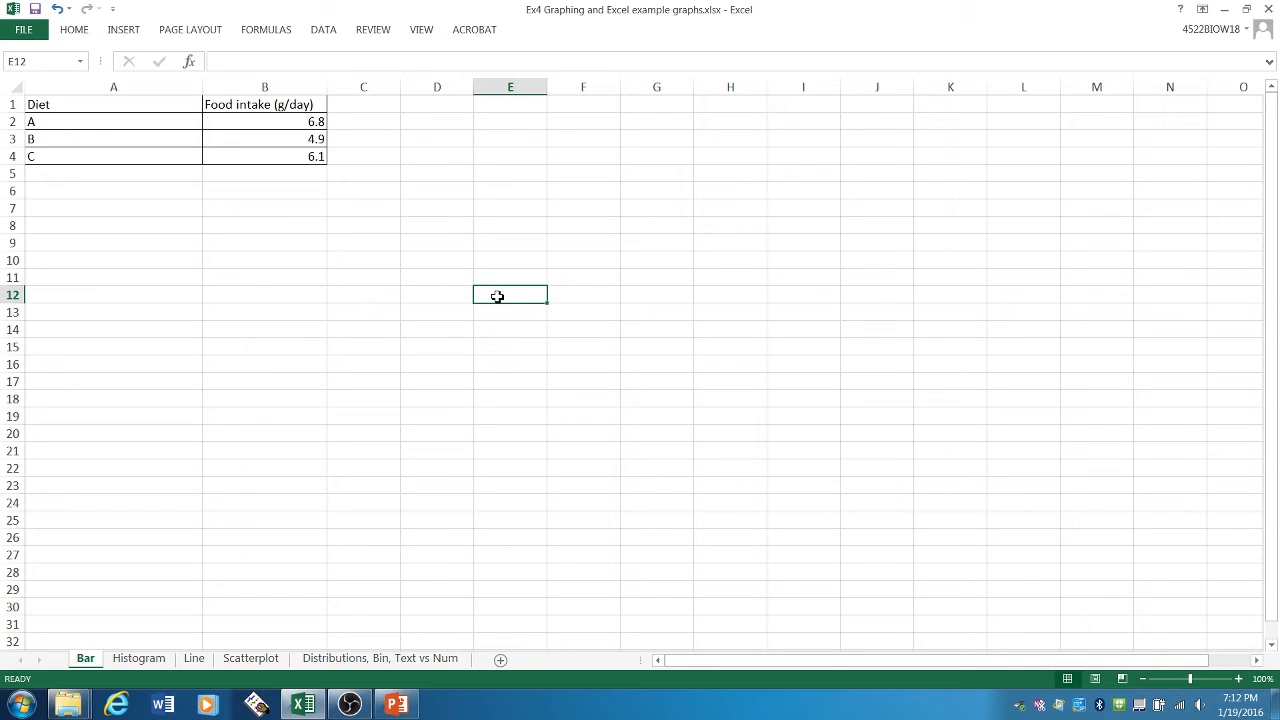
- Examine the Diet column's categories and the Food intake (g/day) column's header and values in A1:B4
left_click(162, 108)
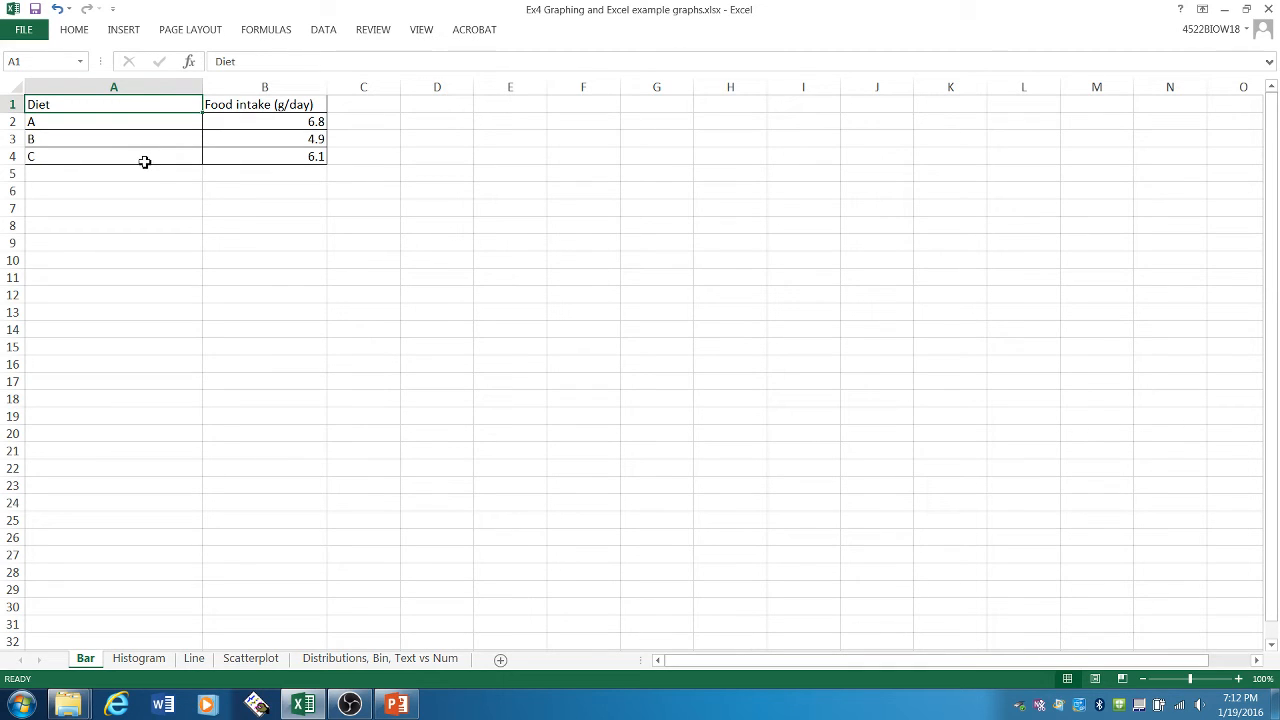
left_click_drag(145, 162, 160, 106)
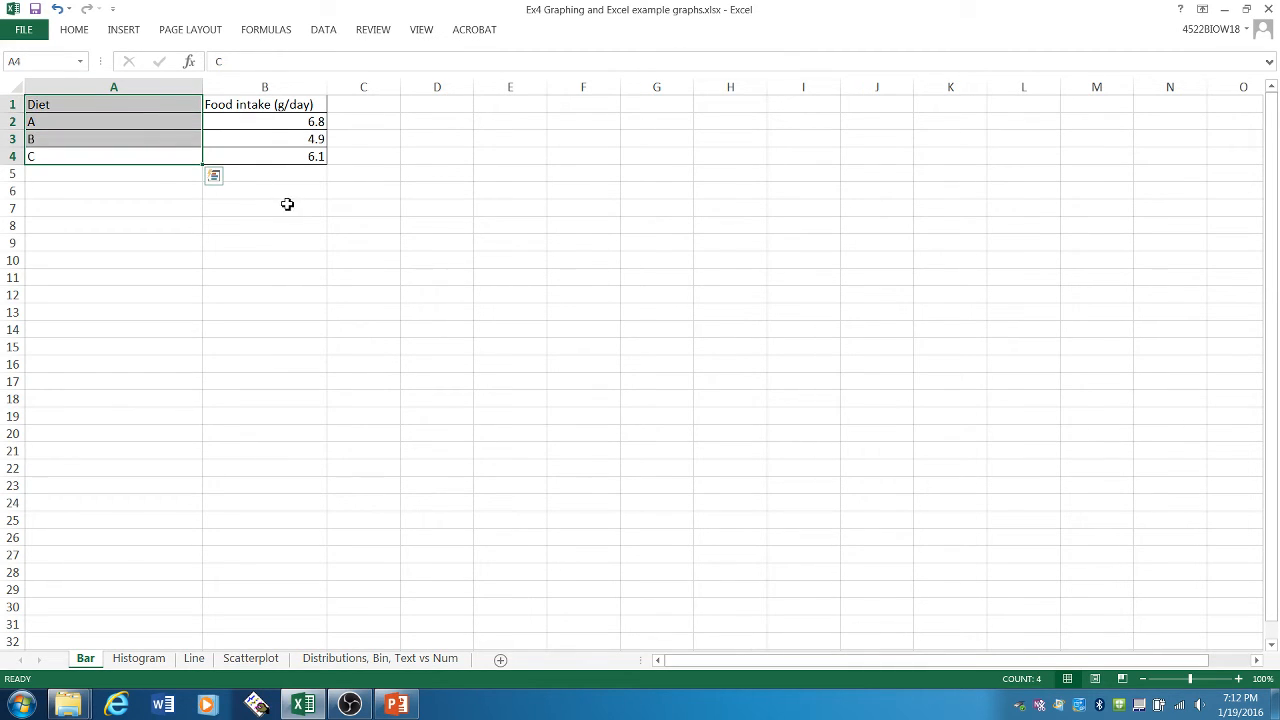
left_click_drag(262, 160, 270, 106)
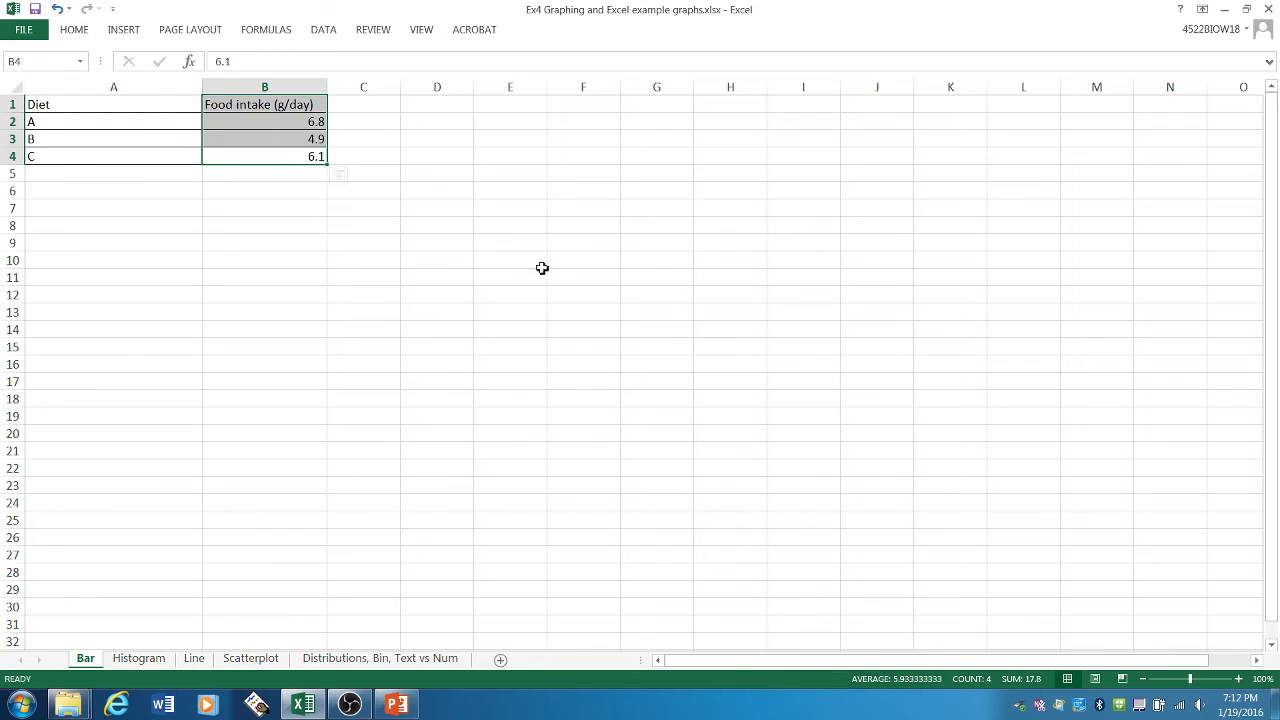
left_click(534, 280)
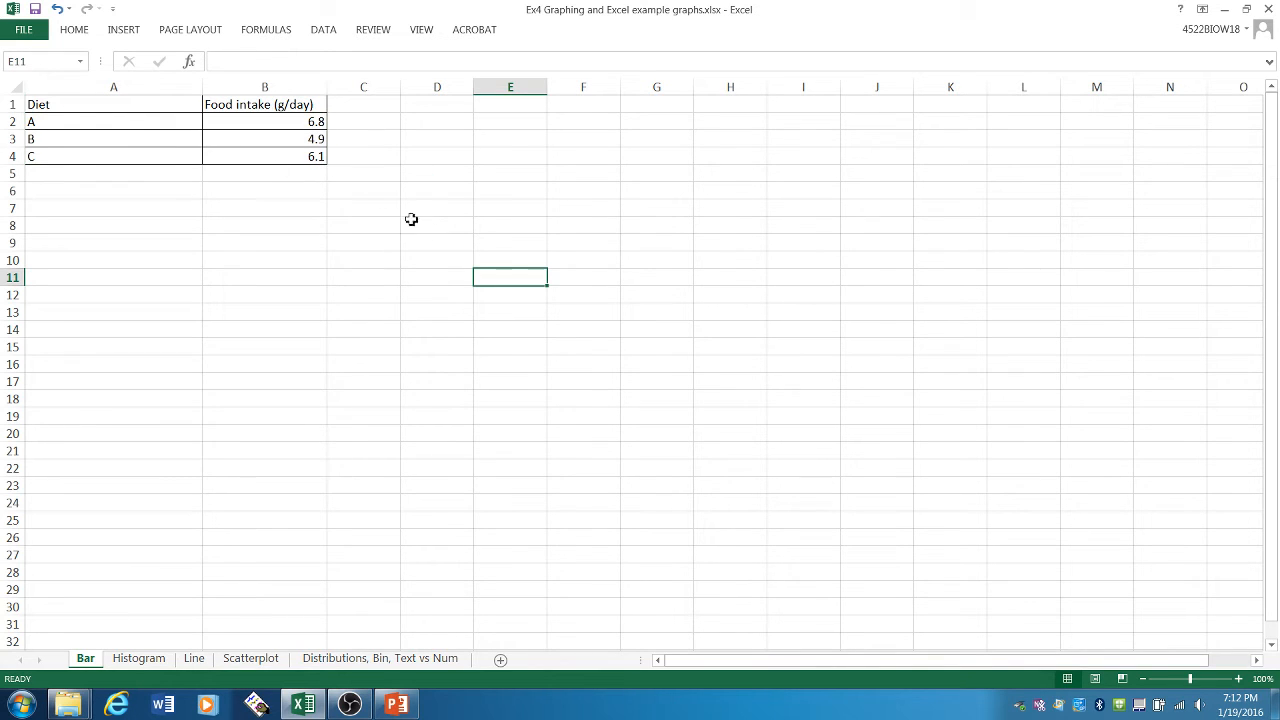
left_click(127, 112)
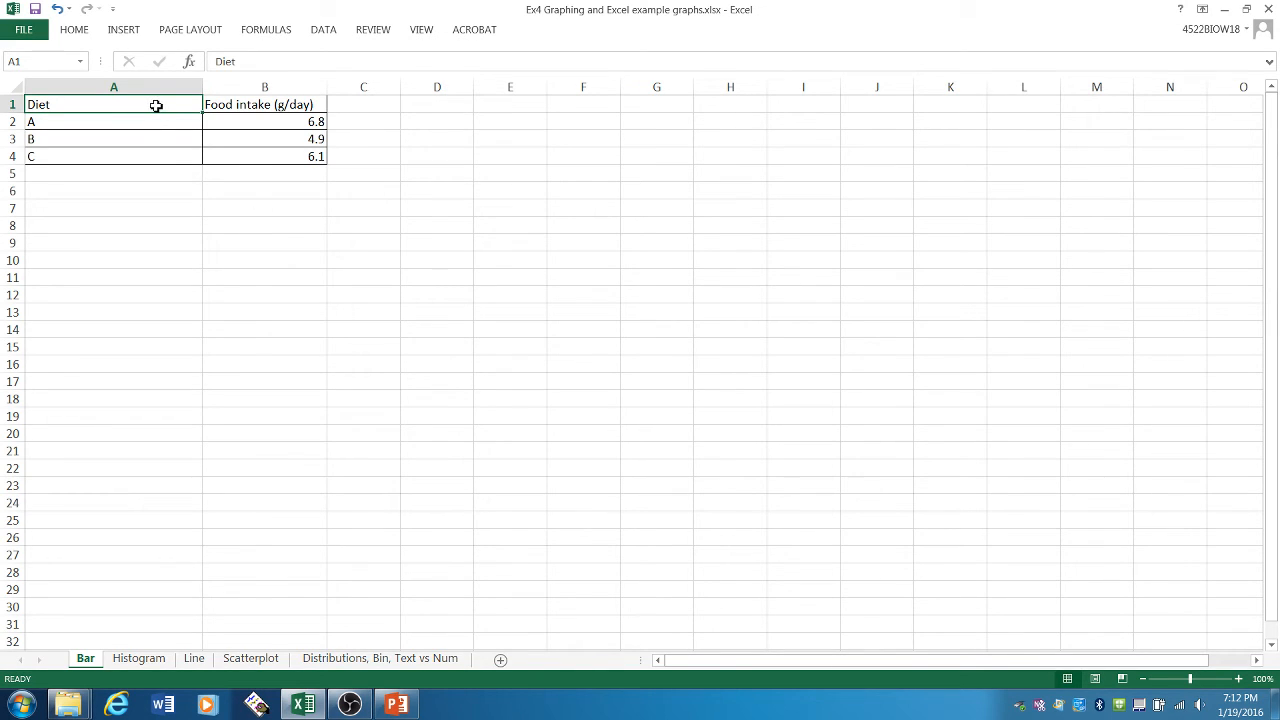
left_click(114, 126)
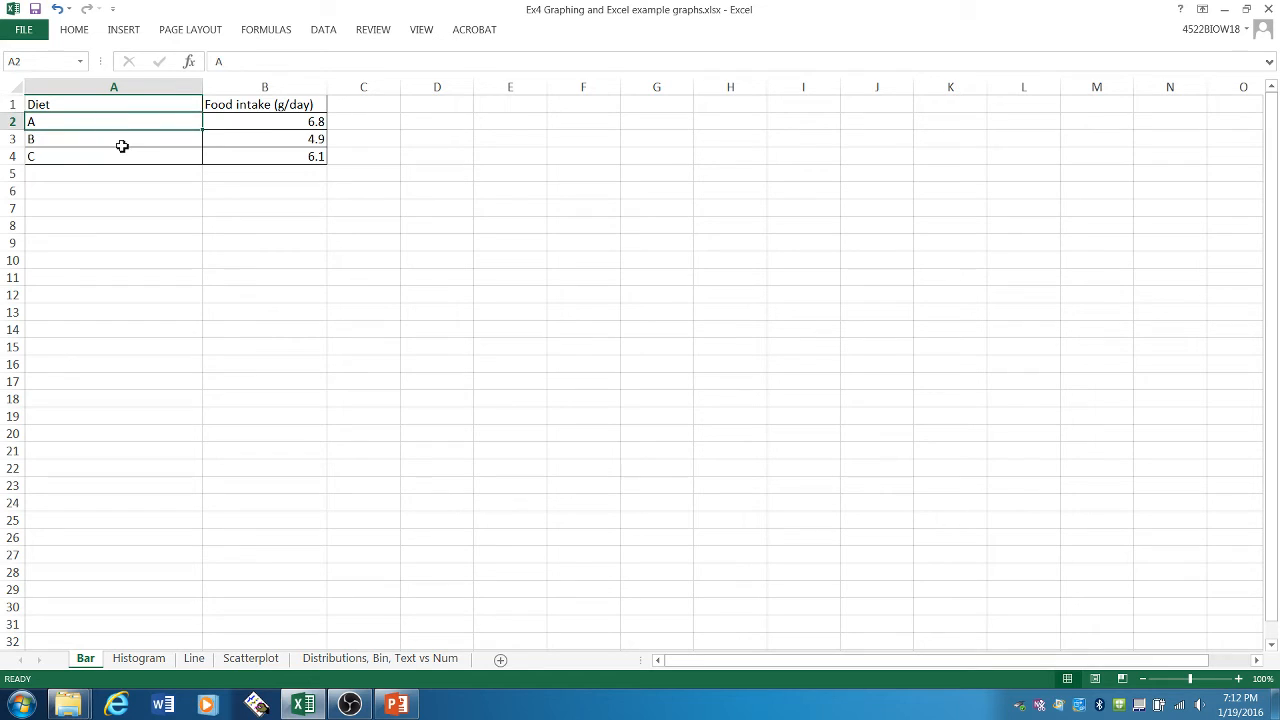
left_click(125, 140)
left_click(131, 158)
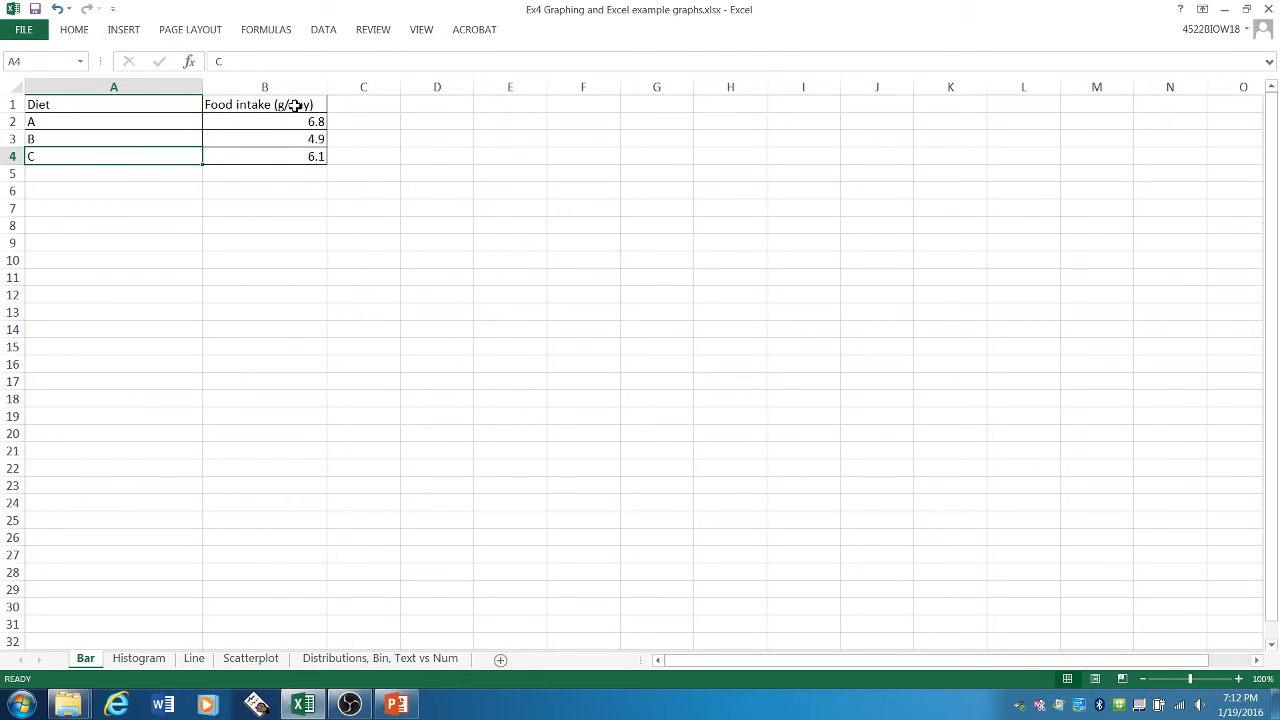
left_click(295, 105)
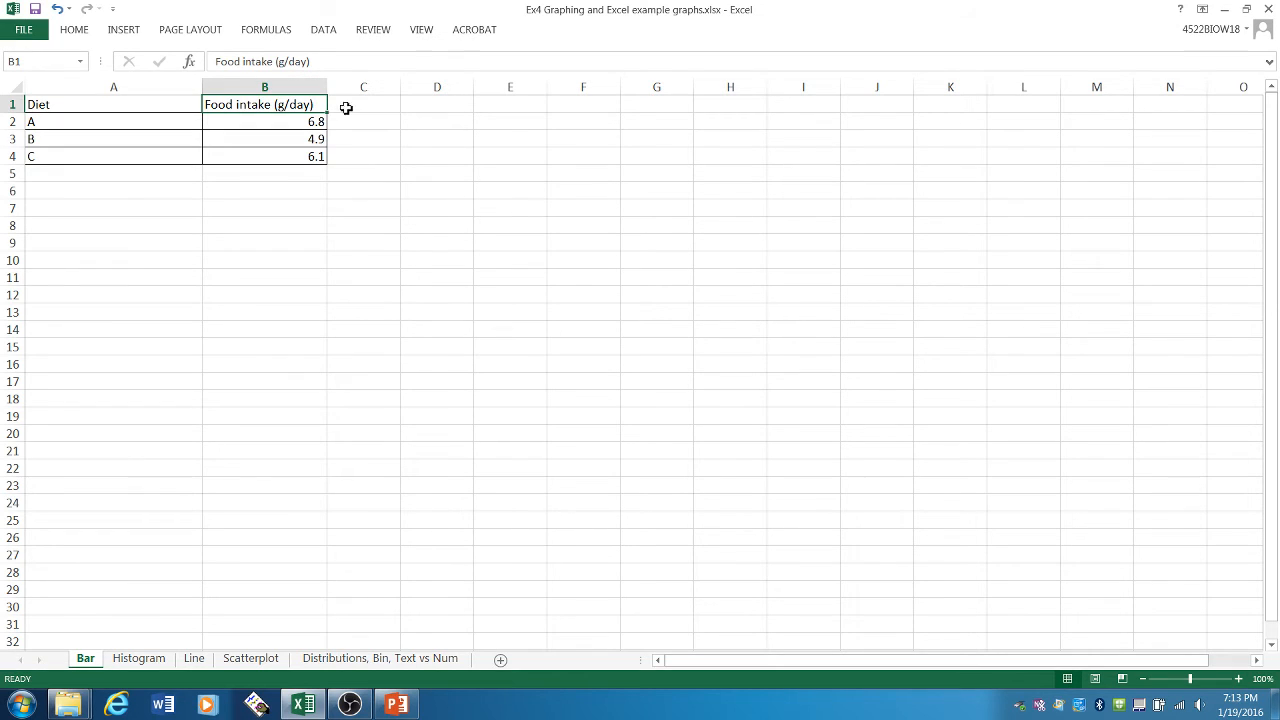
left_click(317, 123)
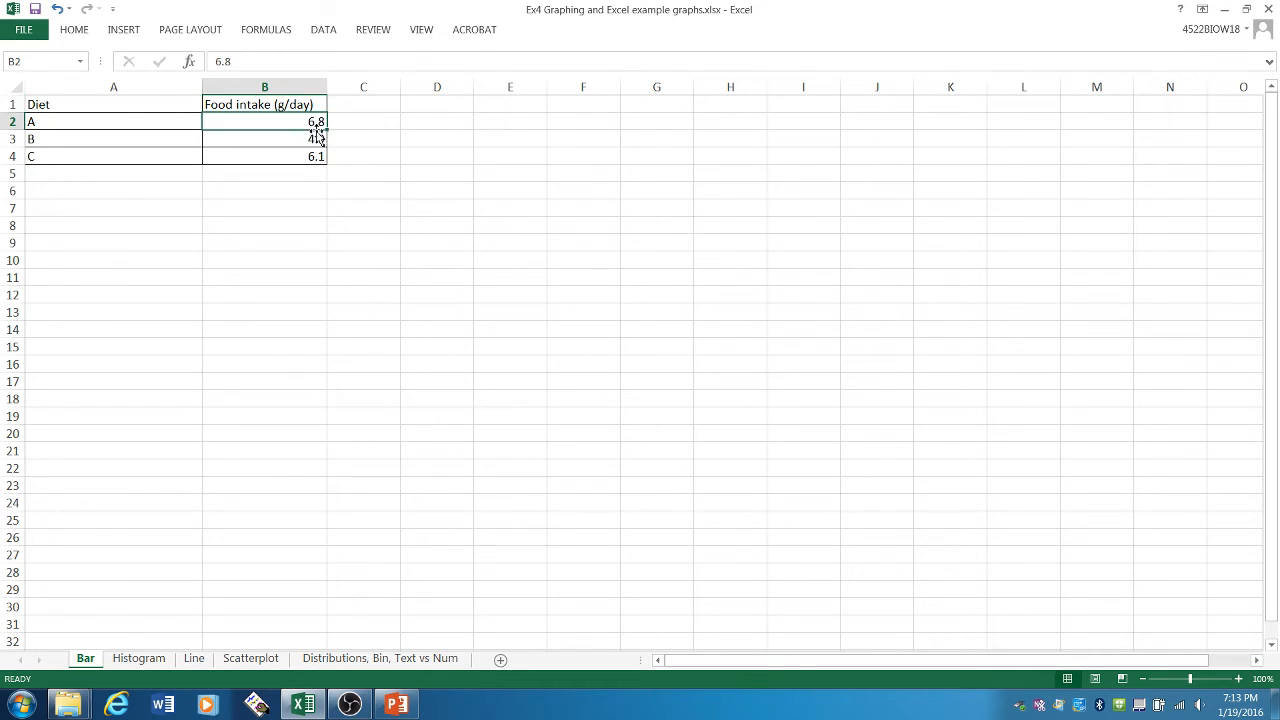
left_click(313, 145)
left_click(314, 157)
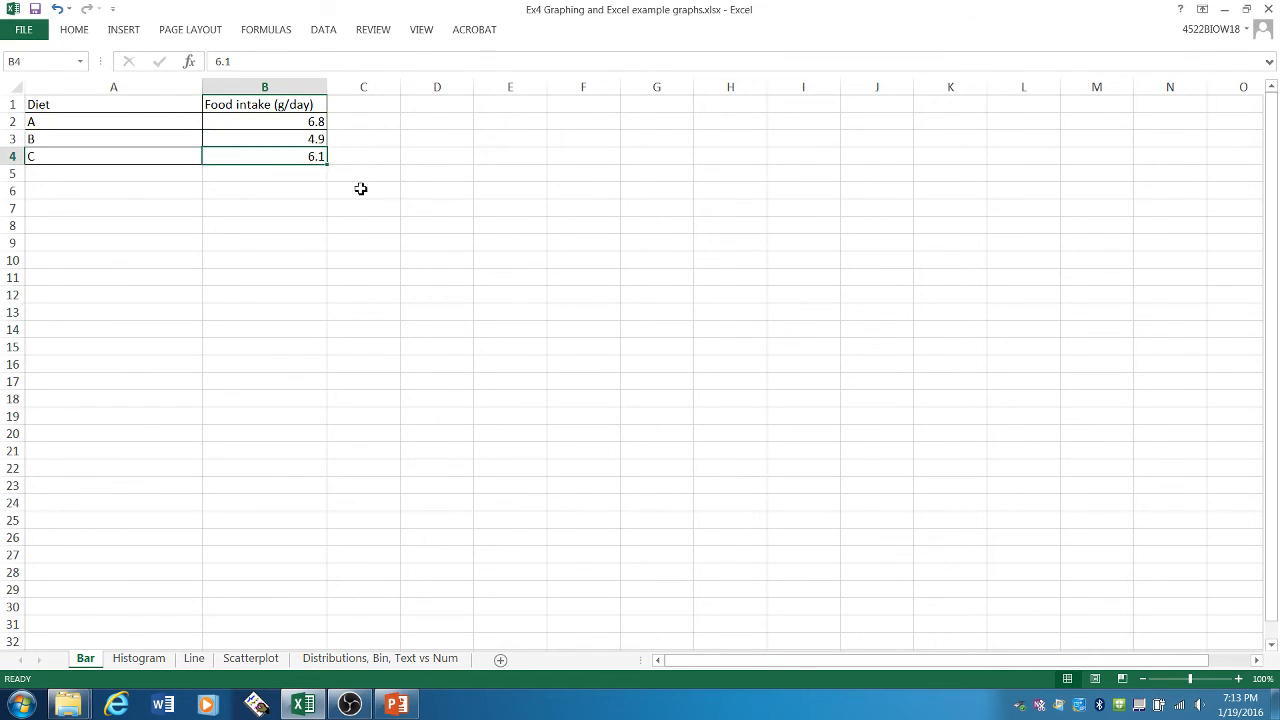
- Compare the food intake values in B2:B4 with the diet labels in A2:A4 and the column header in B1
left_click(316, 122)
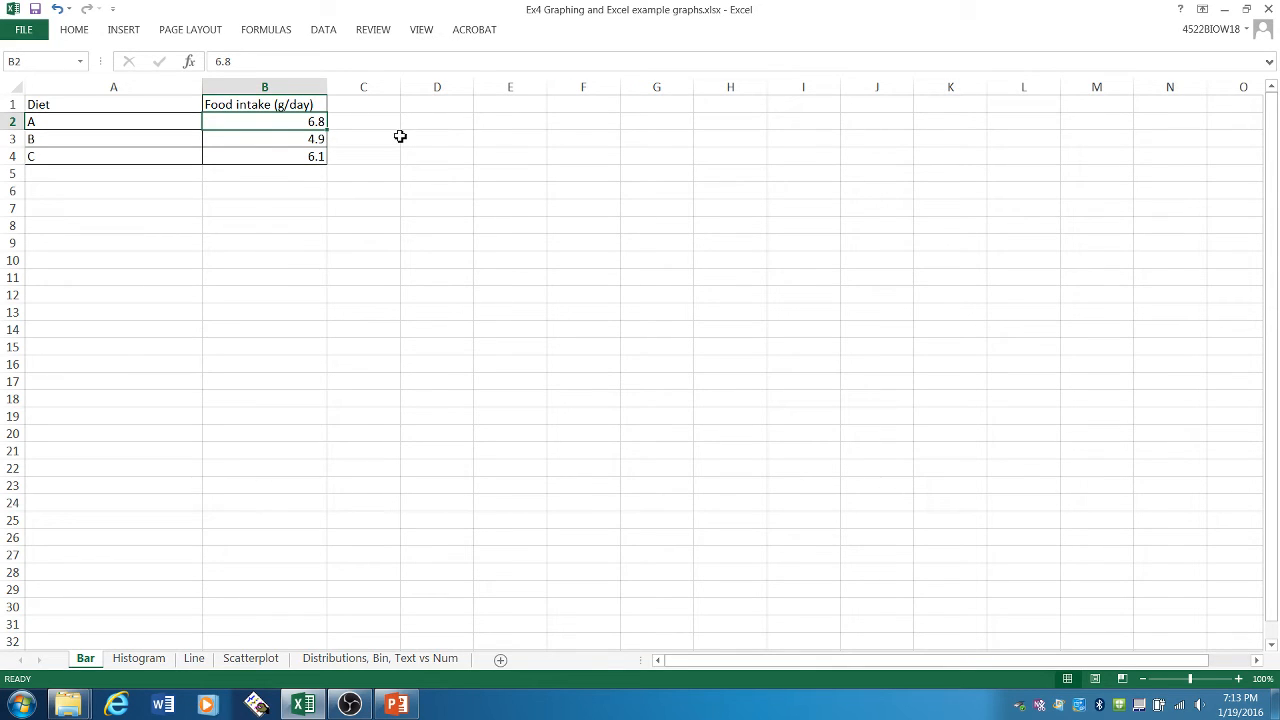
left_click_drag(315, 157, 314, 123)
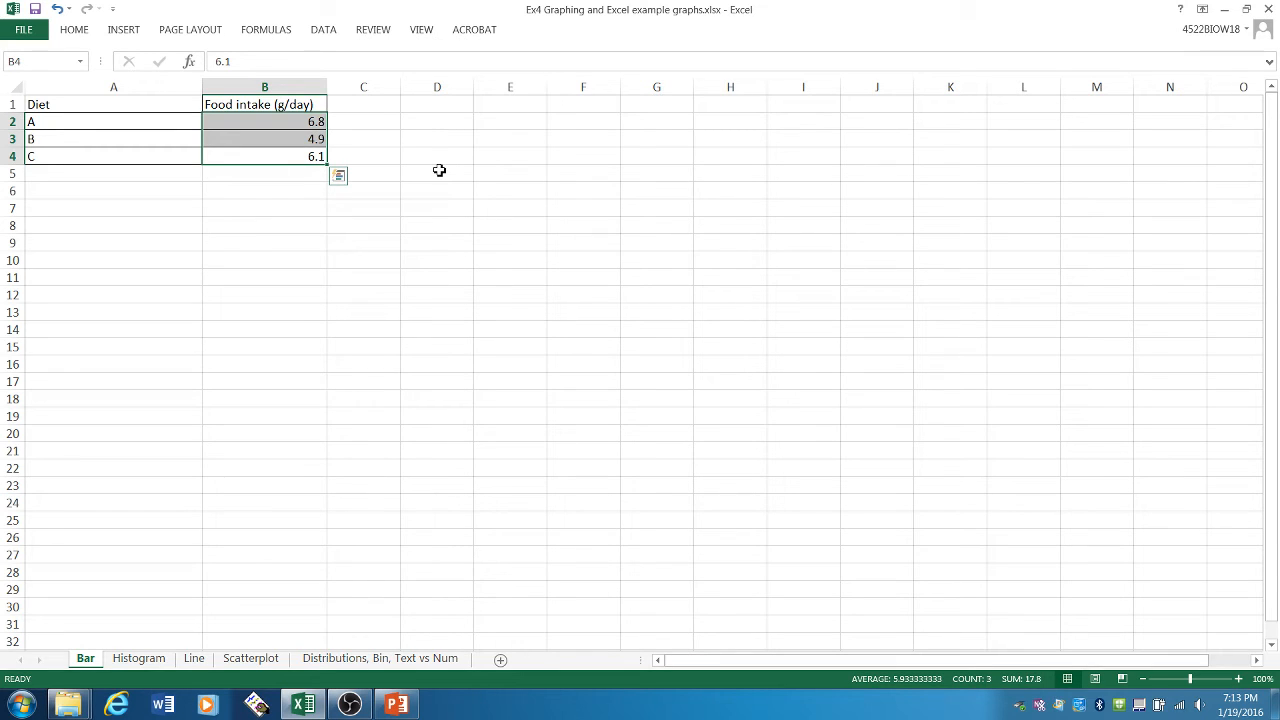
left_click(465, 175)
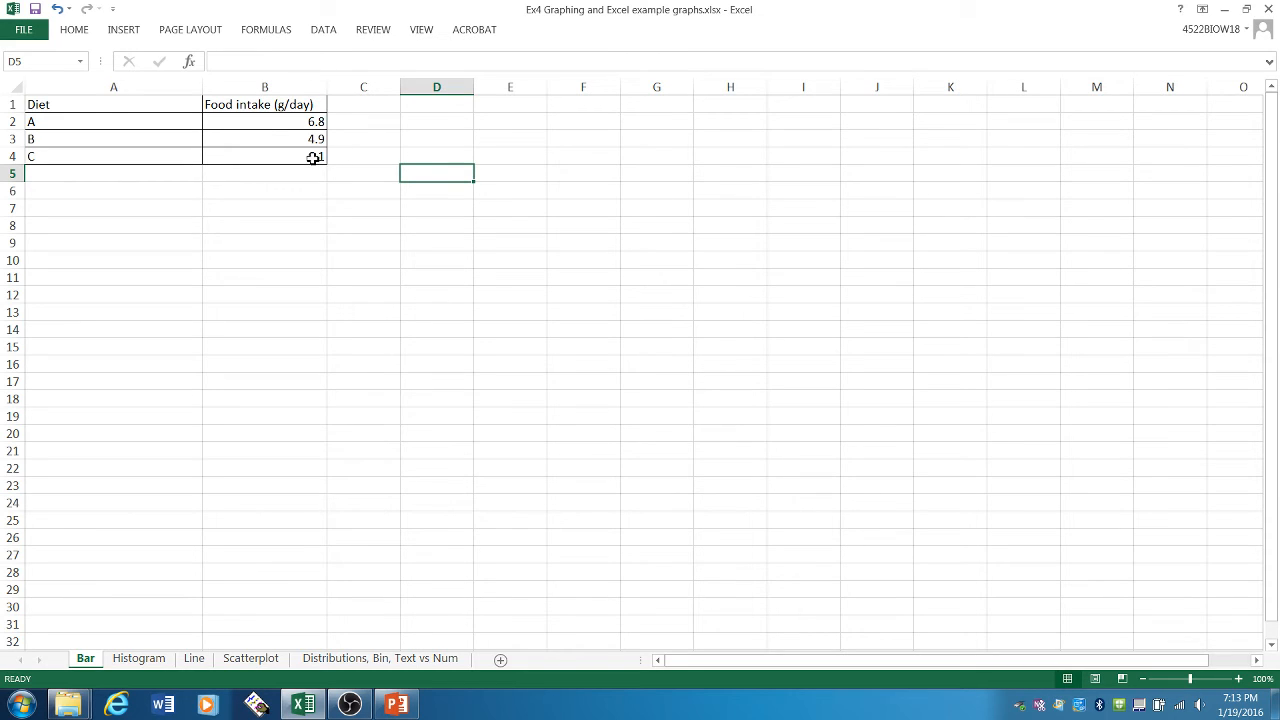
left_click_drag(146, 120, 143, 152)
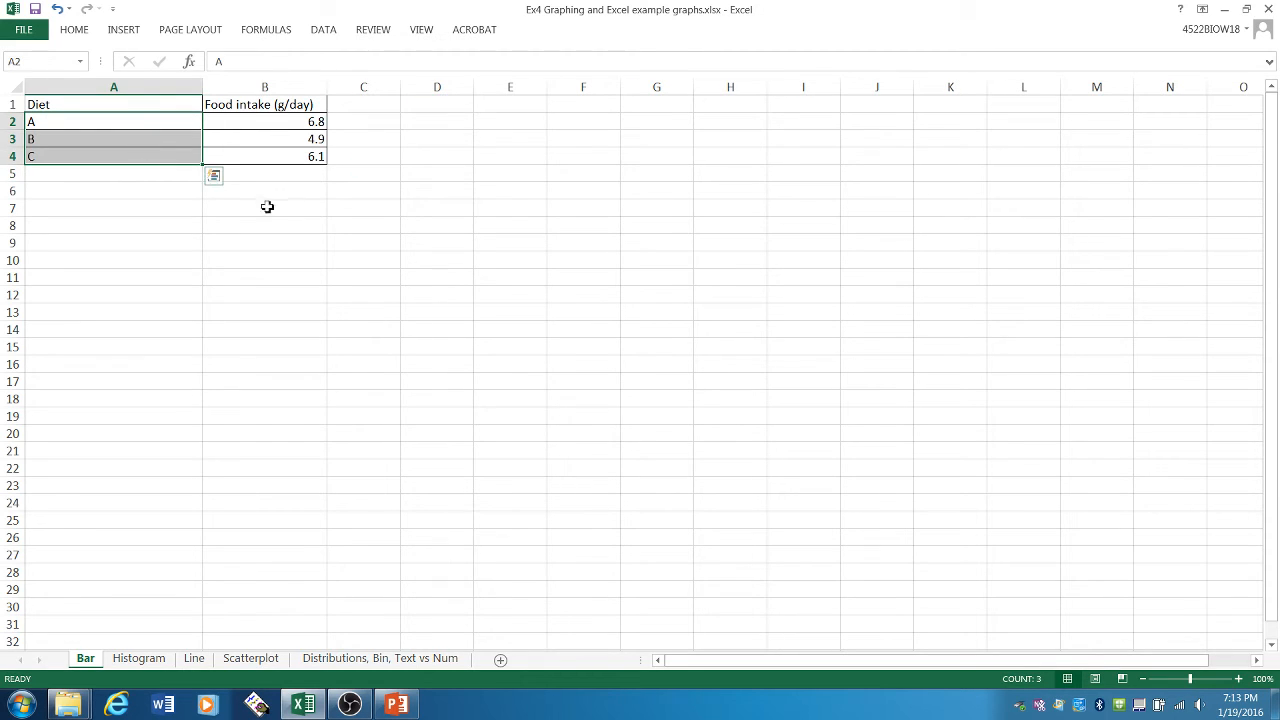
left_click_drag(309, 121, 309, 151)
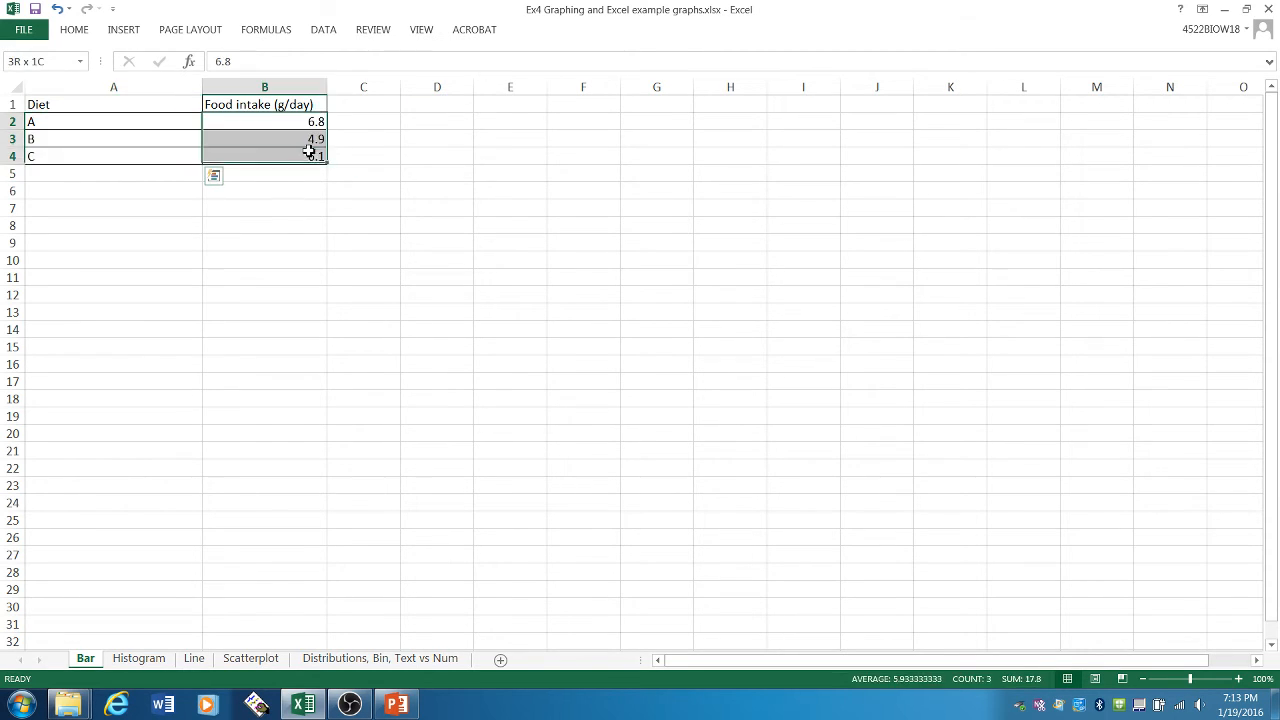
left_click(501, 180)
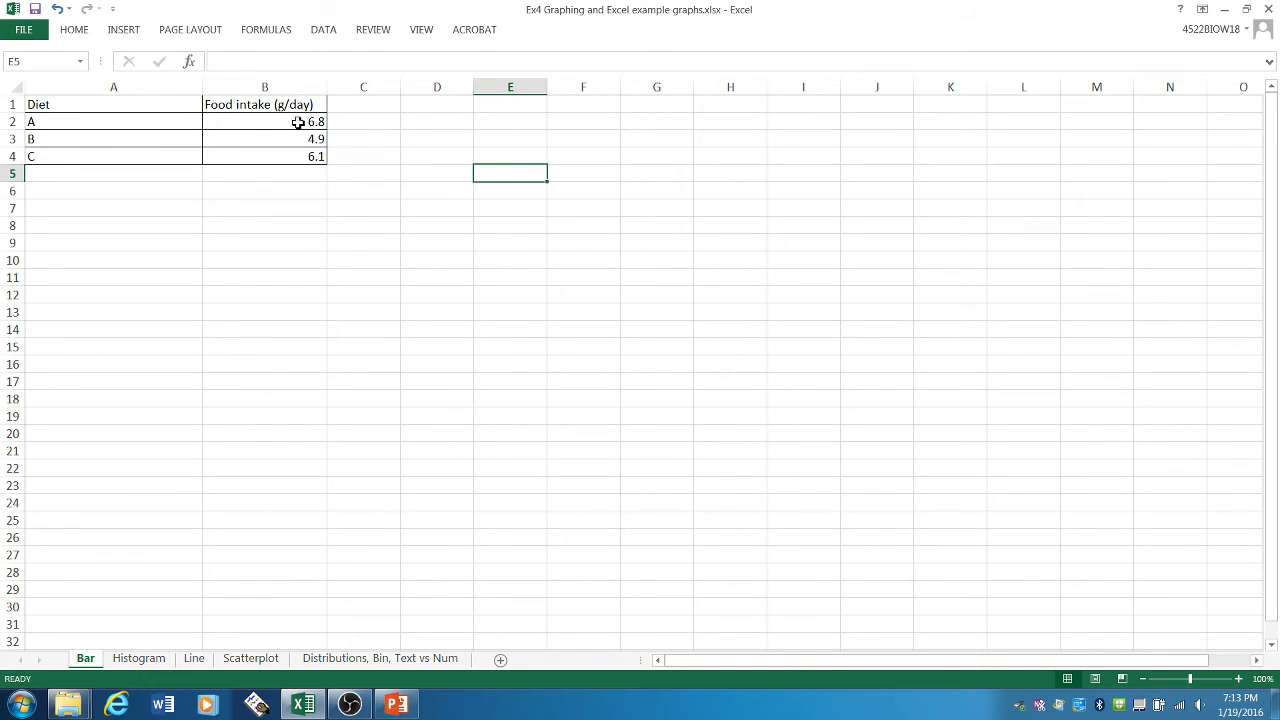
left_click_drag(298, 122, 305, 155)
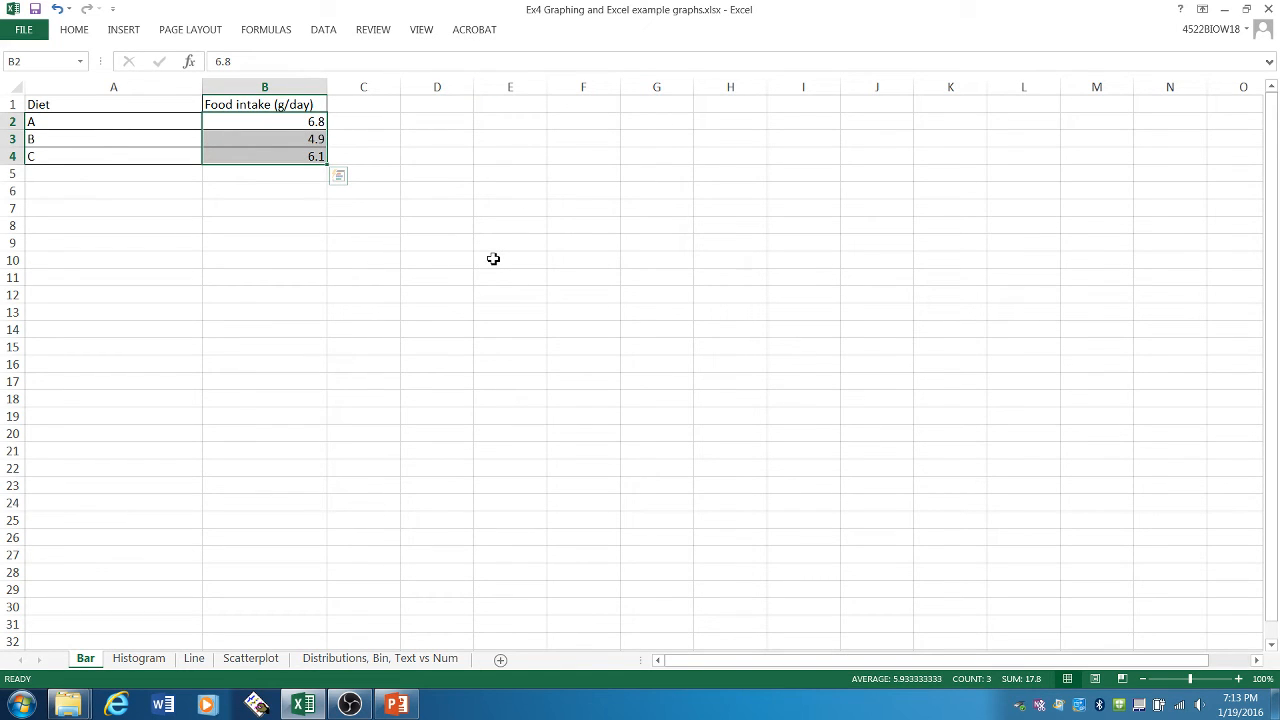
left_click(296, 104)
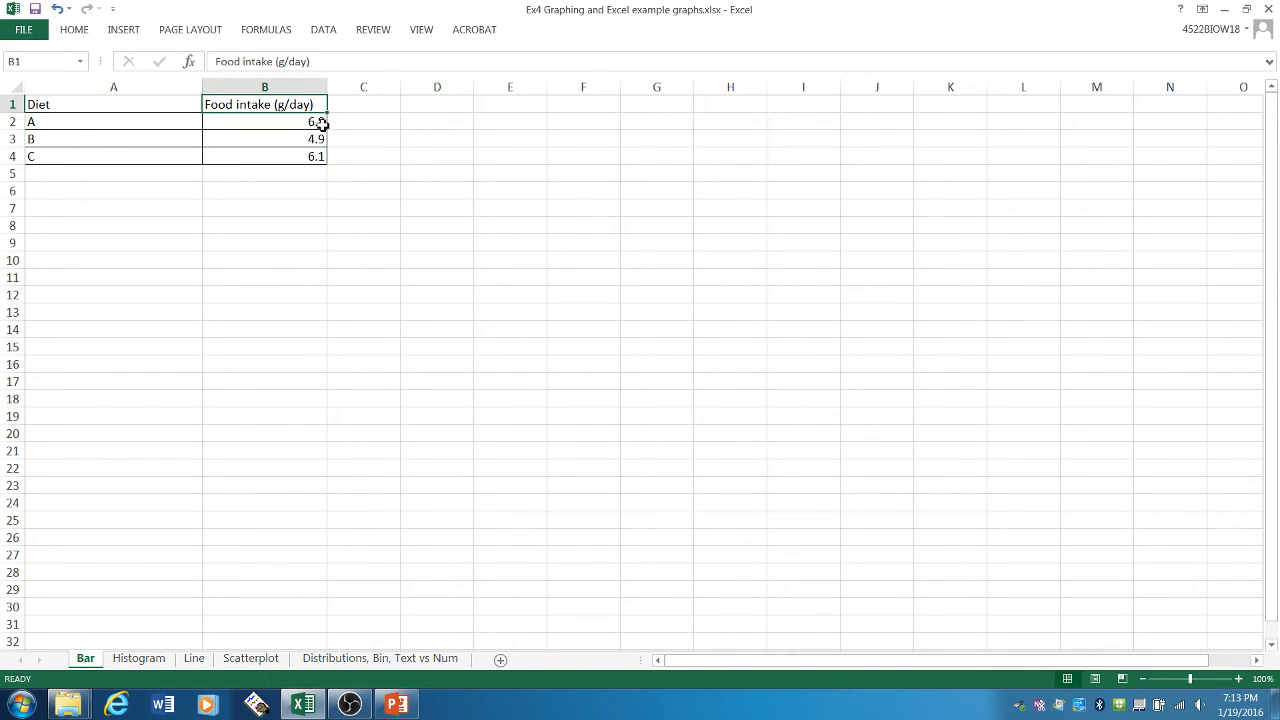
- Insert a 2-D clustered column chart from the food intake values in B2:B4
left_click_drag(321, 122, 314, 156)
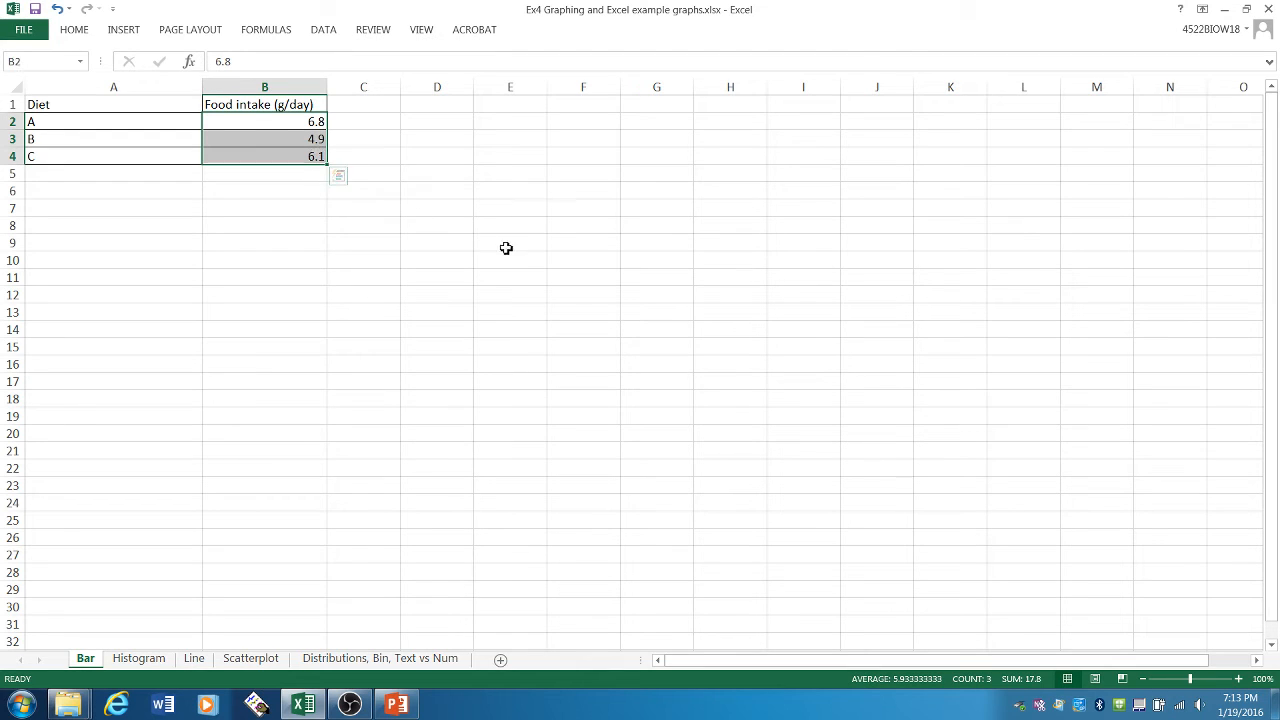
left_click(132, 31)
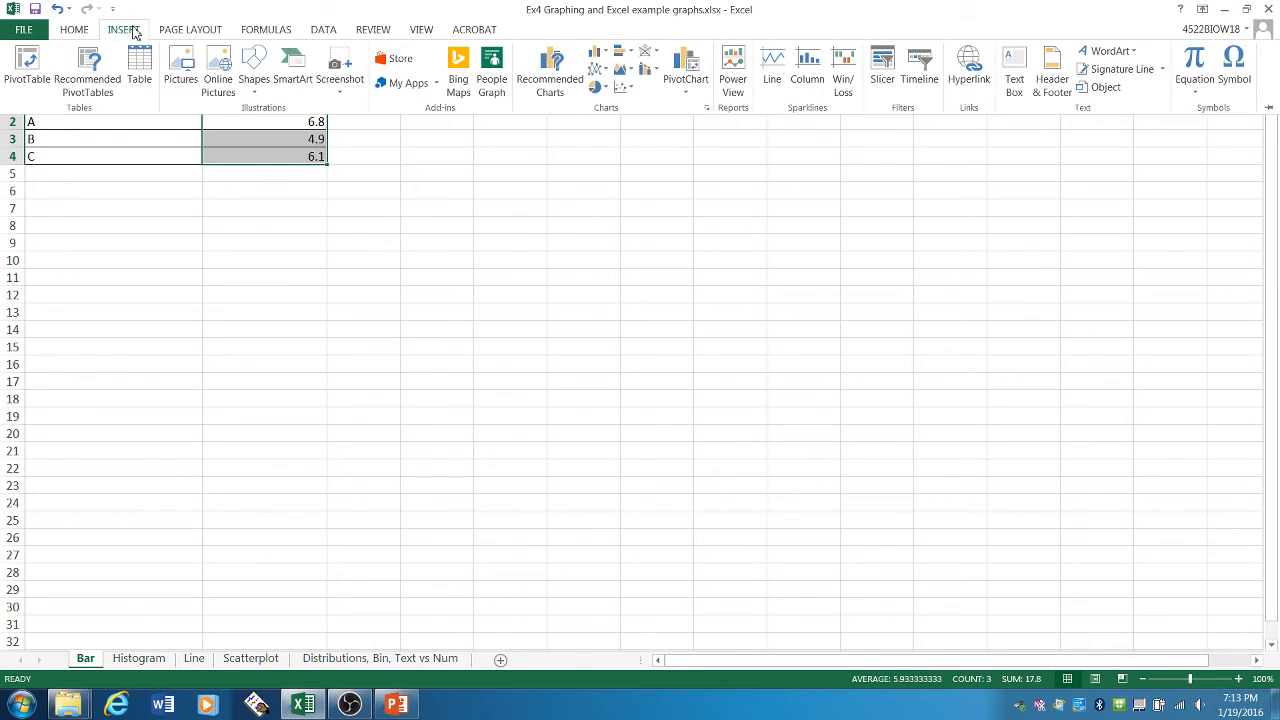
left_click(601, 58)
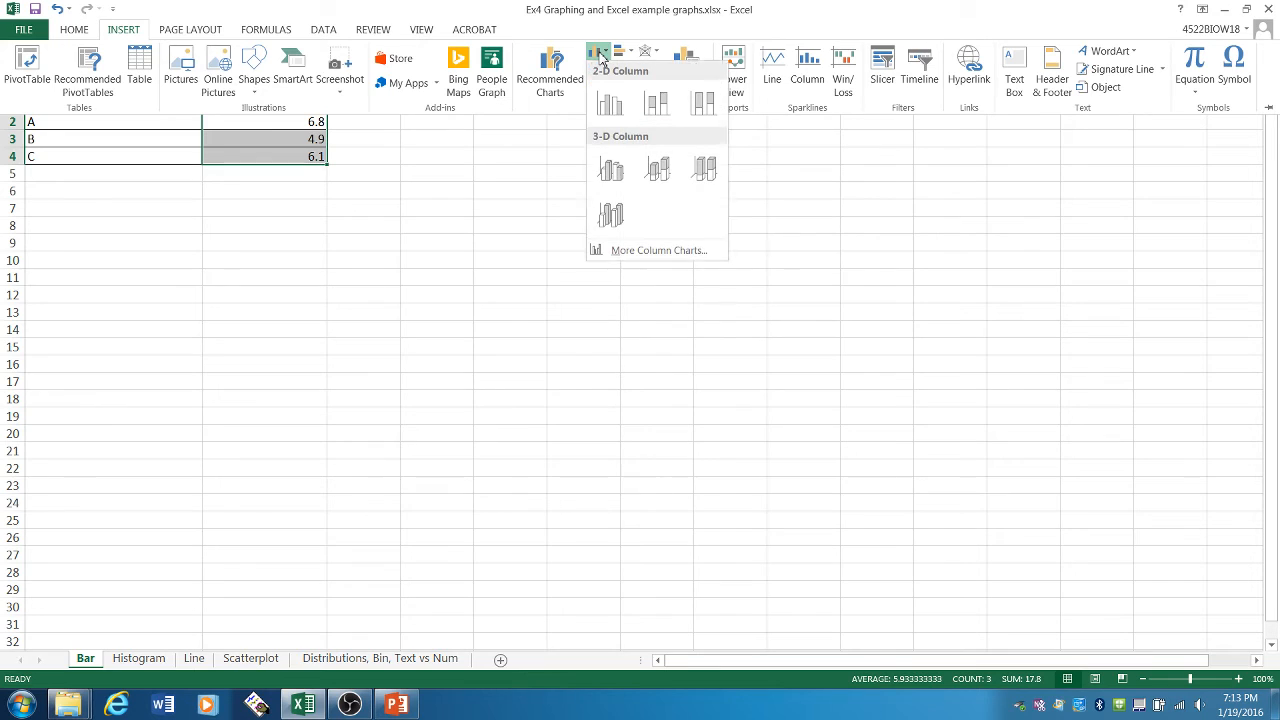
left_click(607, 112)
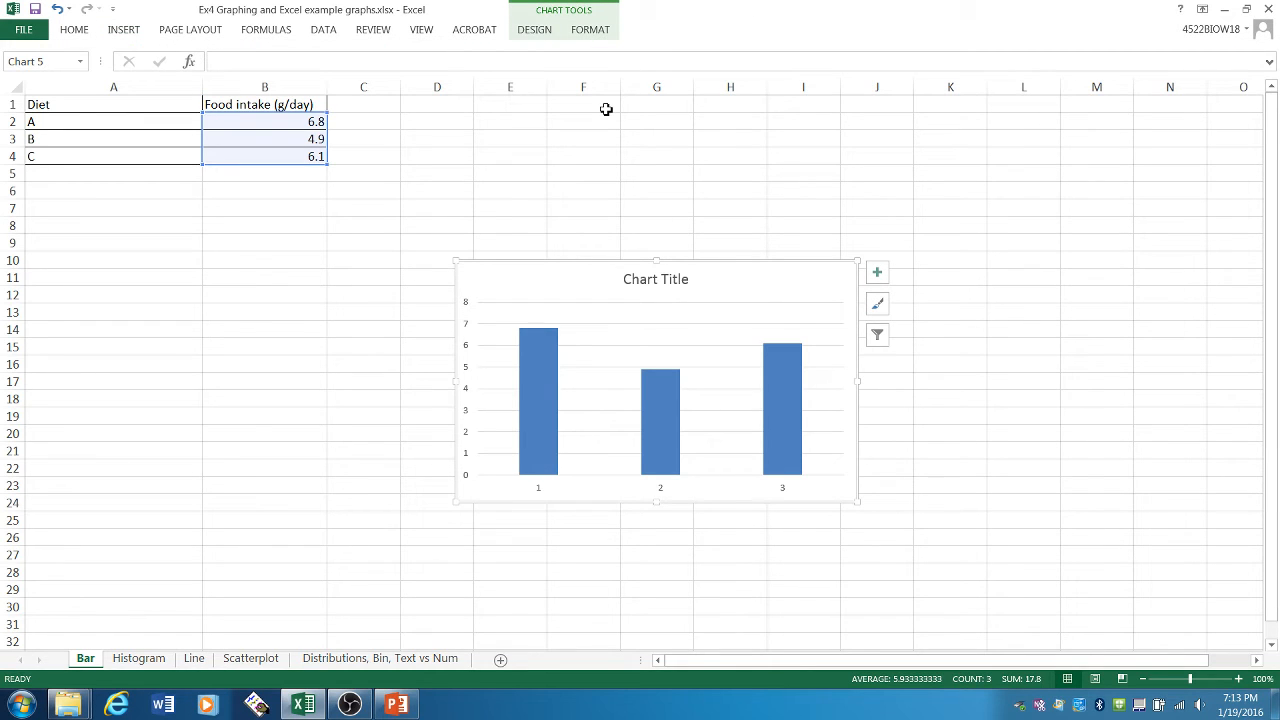
- Move the chart up so it starts at about cell D5, and enlarge it to reach about cell L28
left_click_drag(771, 286, 738, 197)
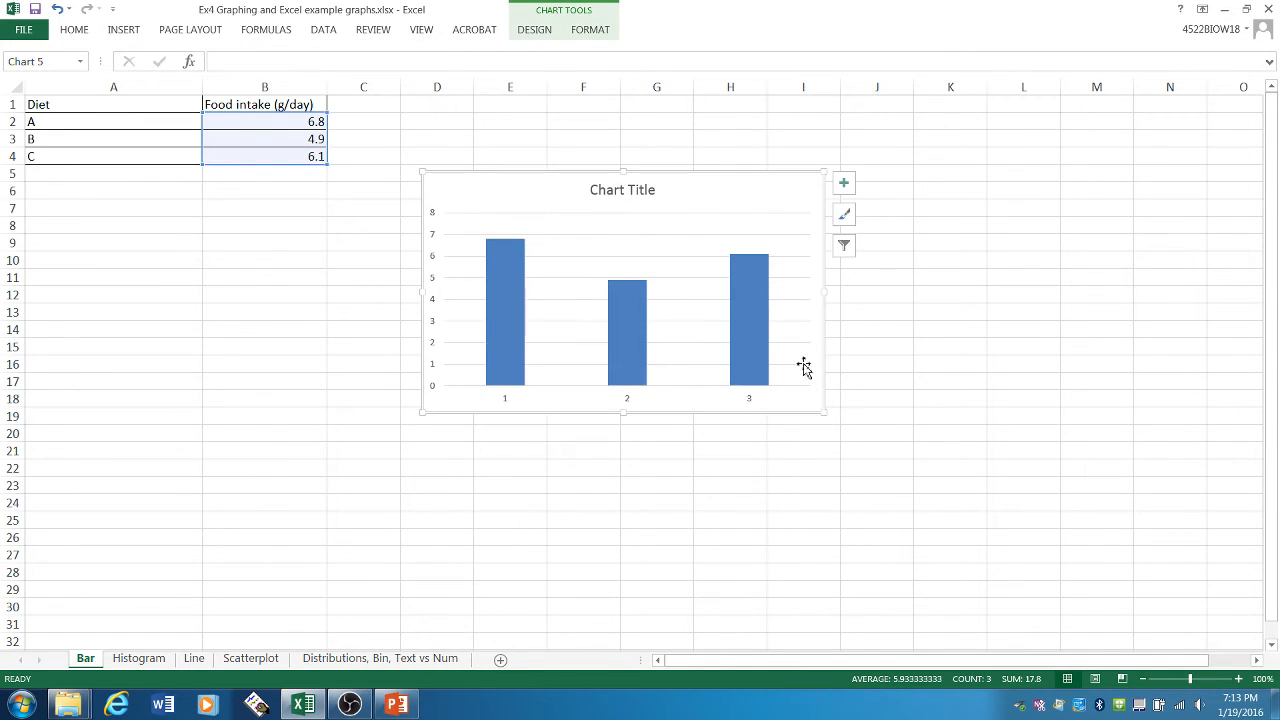
left_click_drag(826, 412, 1021, 568)
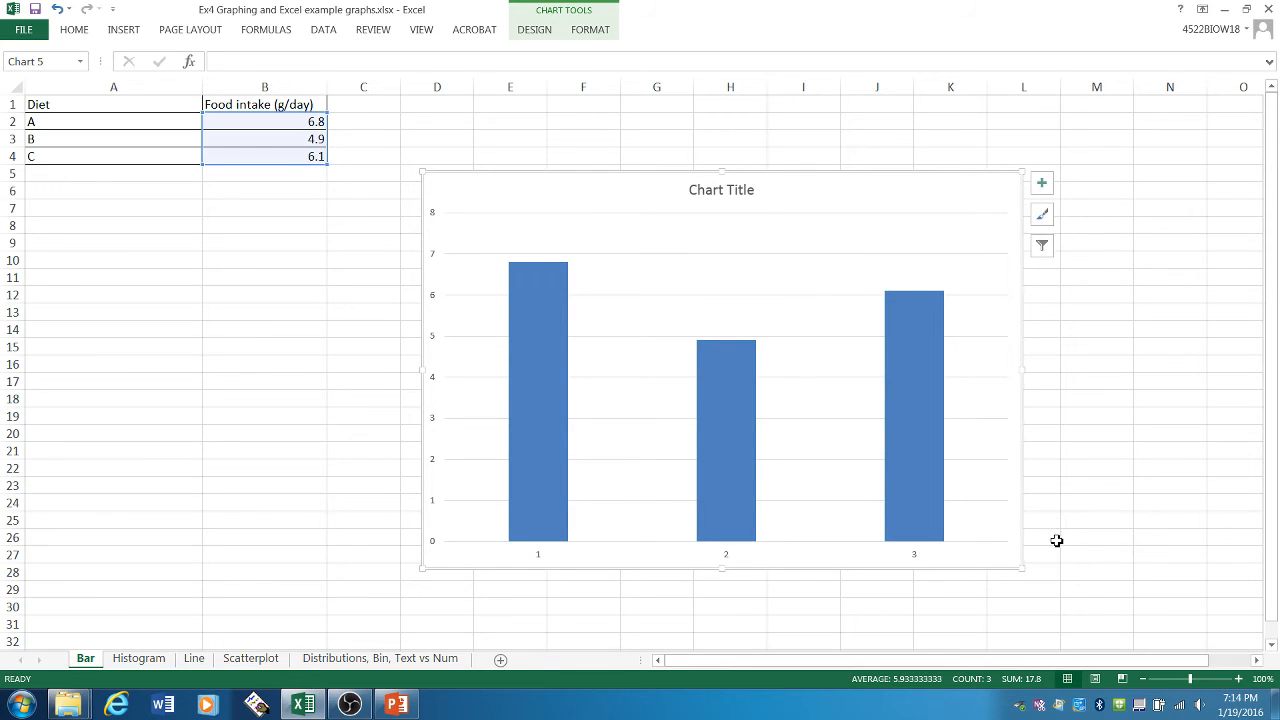
- Compare the three chart bars with the diet labels in A2:A4, and move the chart up to start at row 4
mouse_move(551, 273)
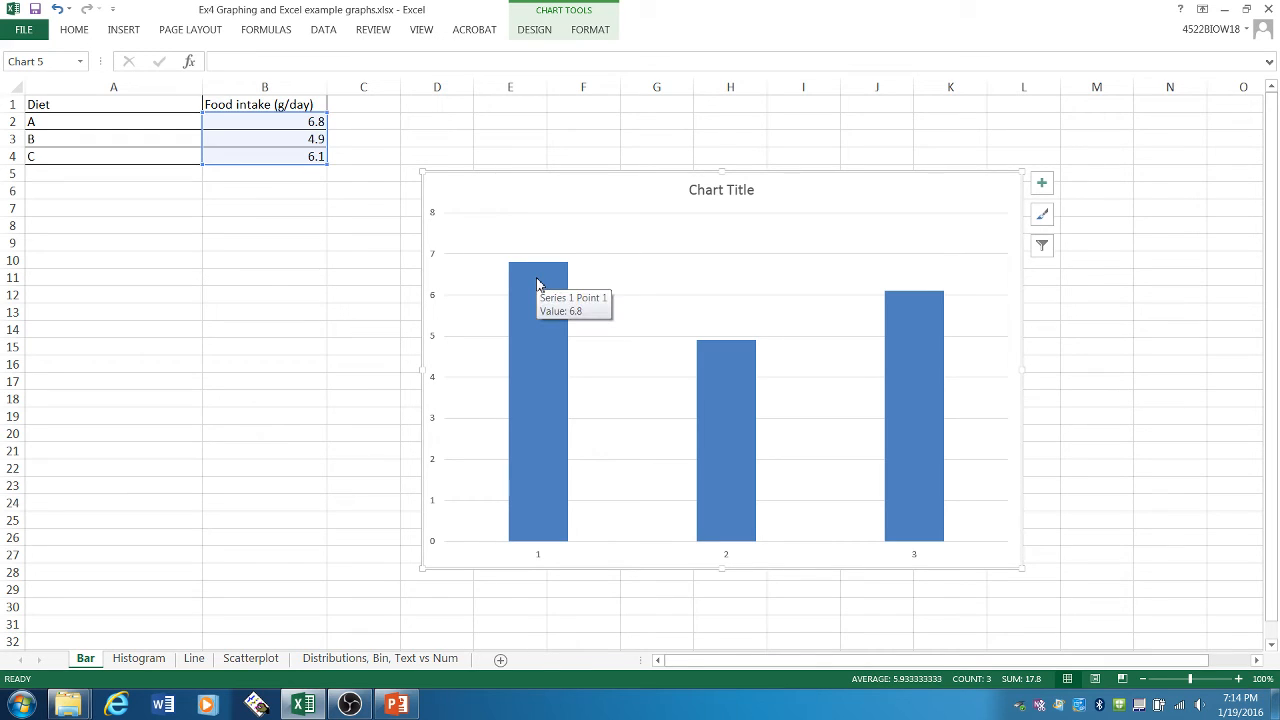
left_click(538, 282)
left_click(715, 368)
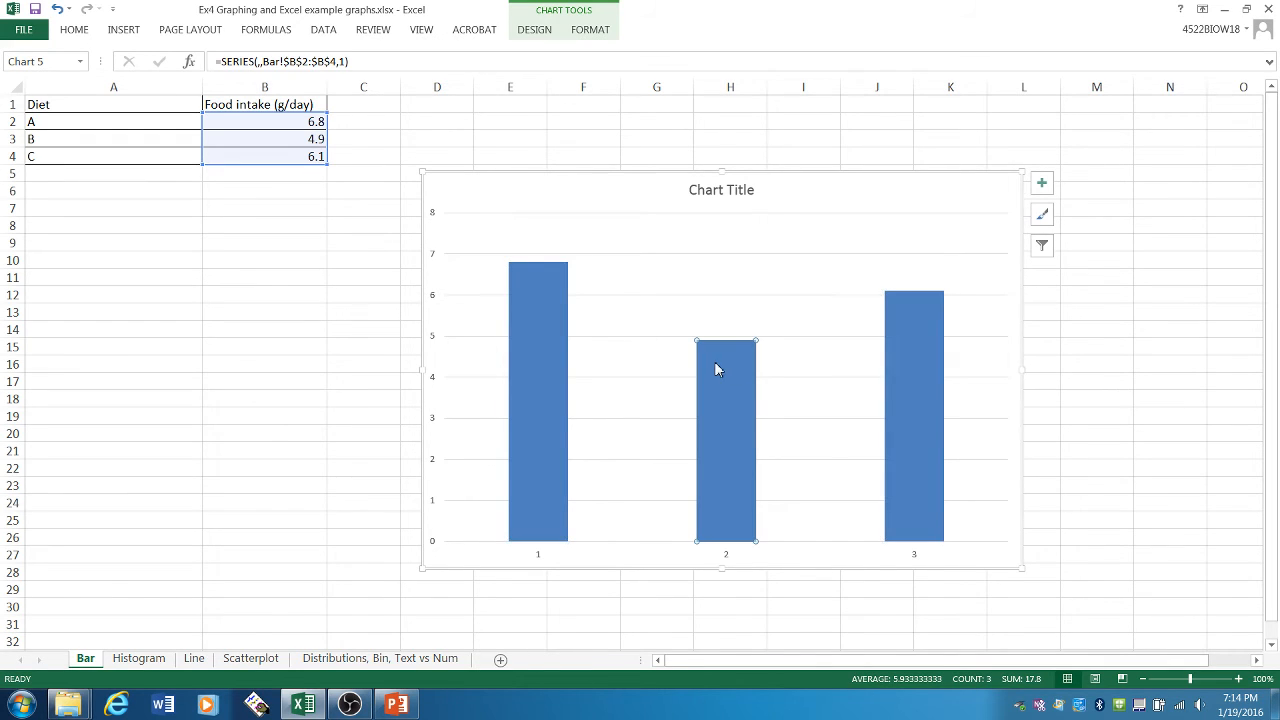
left_click(903, 345)
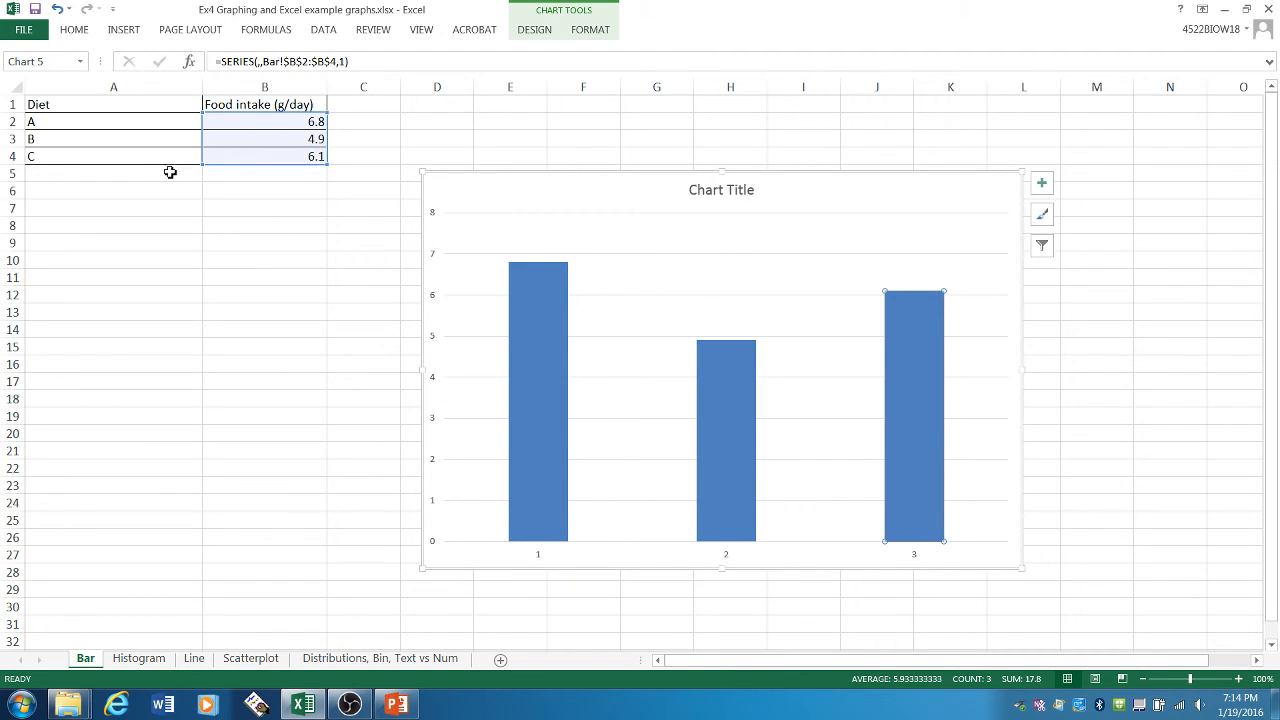
left_click_drag(123, 122, 126, 158)
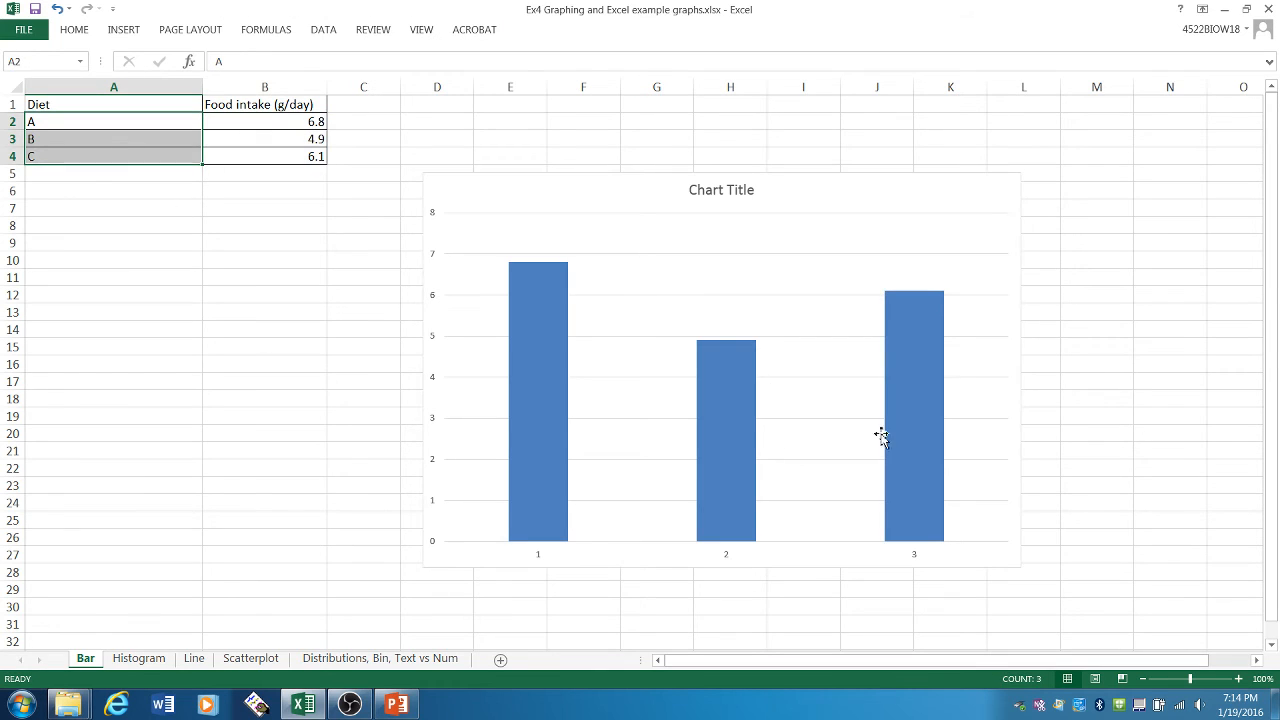
left_click_drag(869, 180, 869, 154)
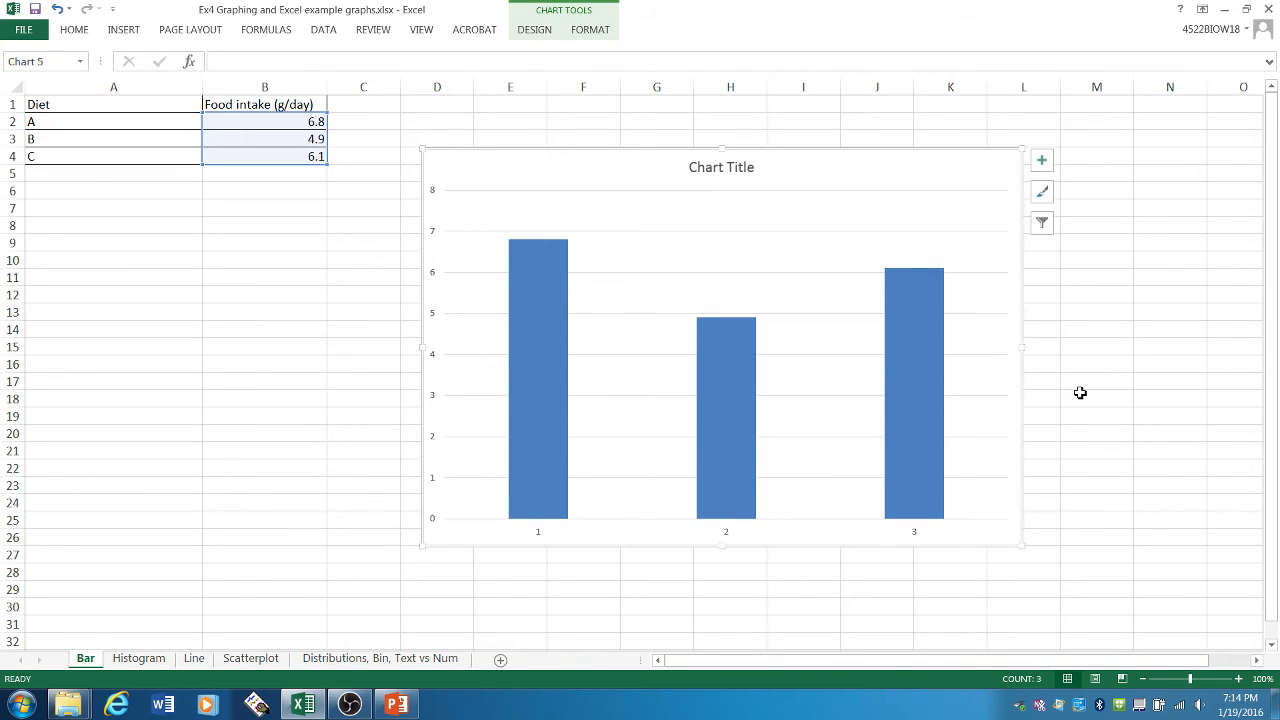
left_click(538, 540)
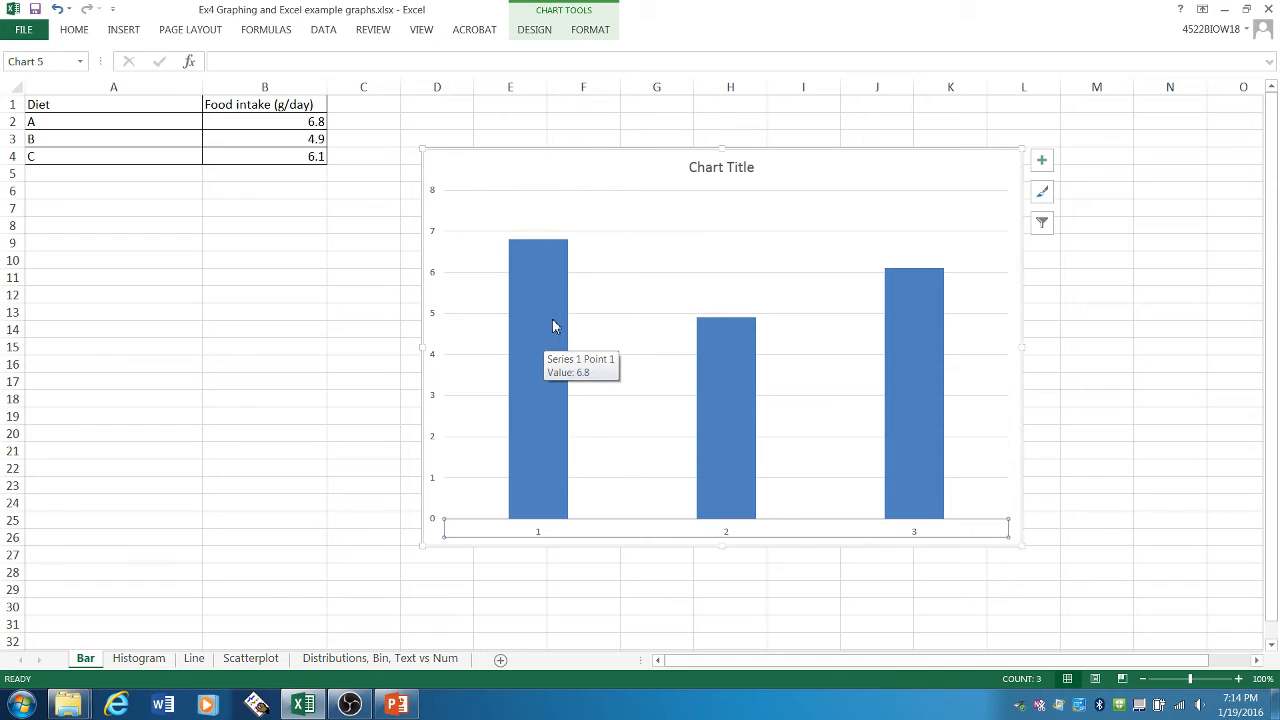
right_click(905, 297)
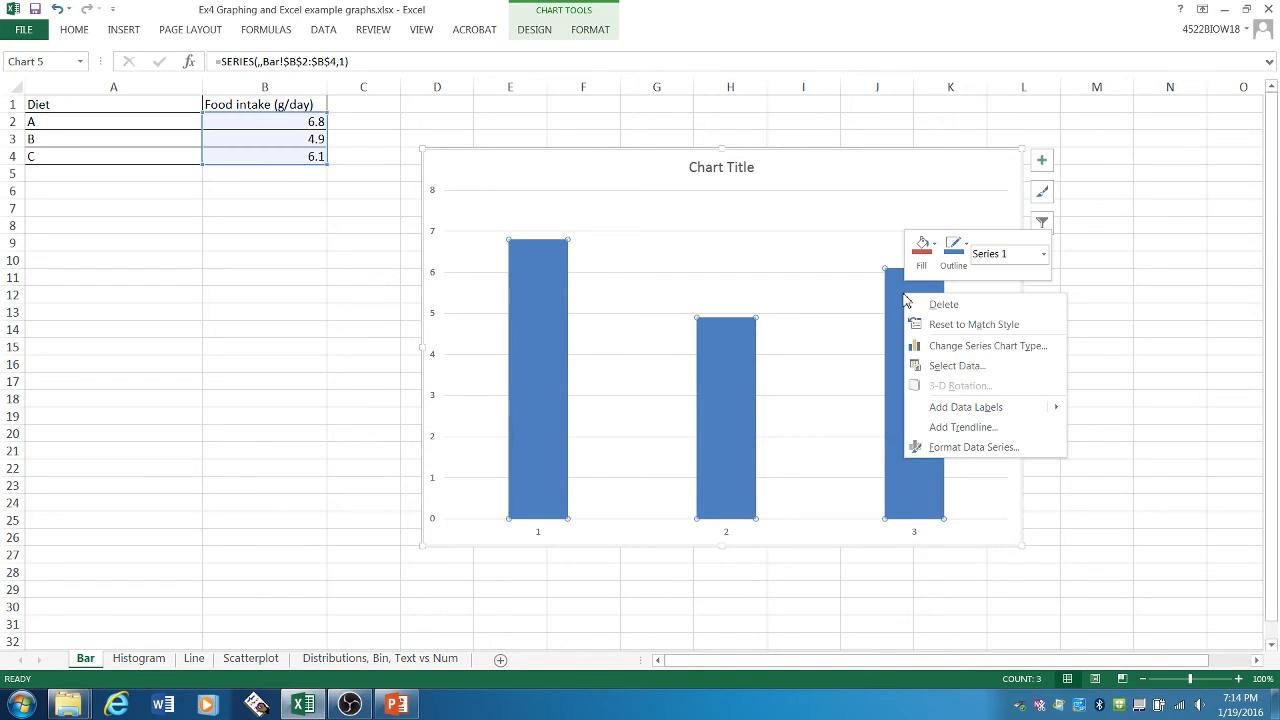
left_click(973, 367)
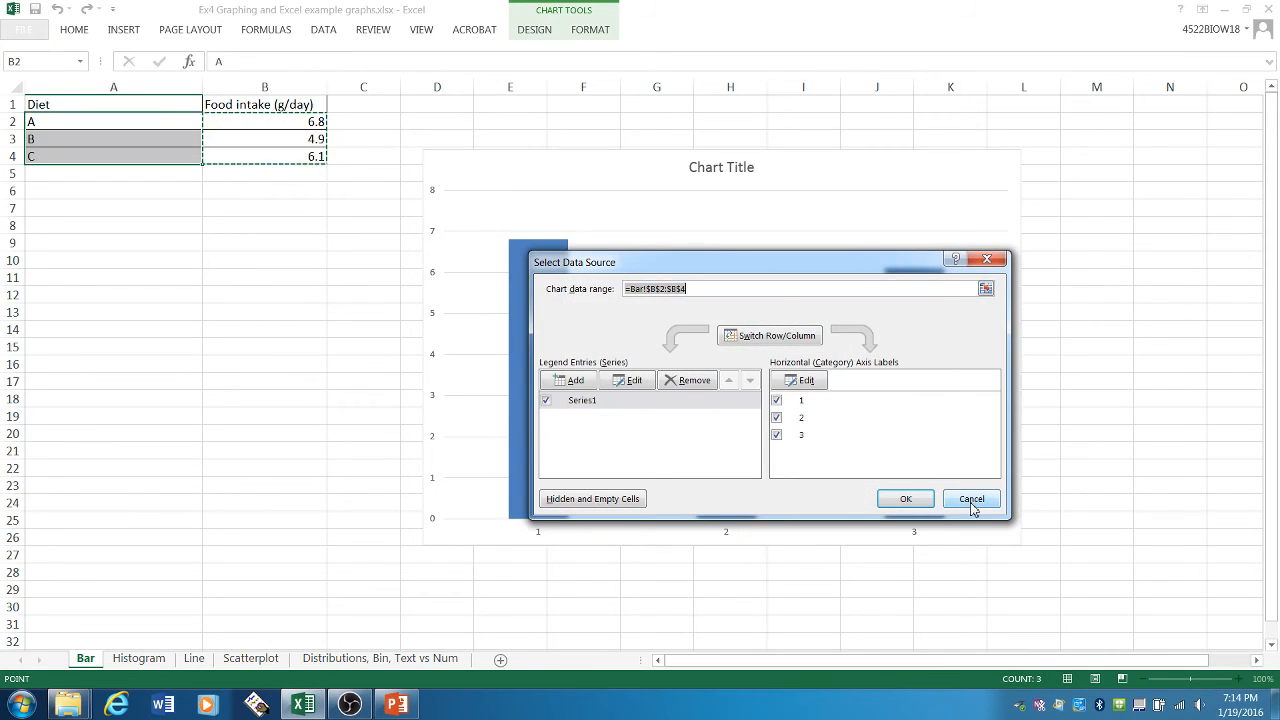
left_click(971, 497)
left_click(1132, 502)
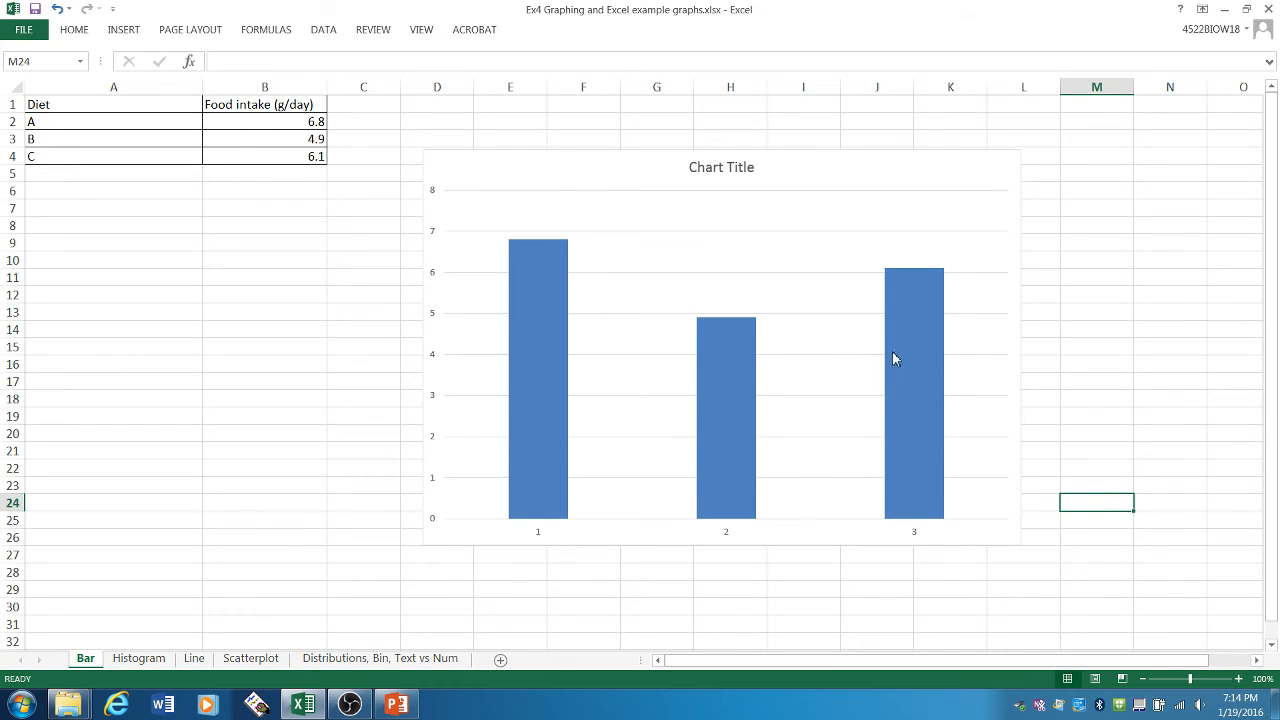
- Set the chart's horizontal category axis labels to the diet names in A2:A4
right_click(909, 300)
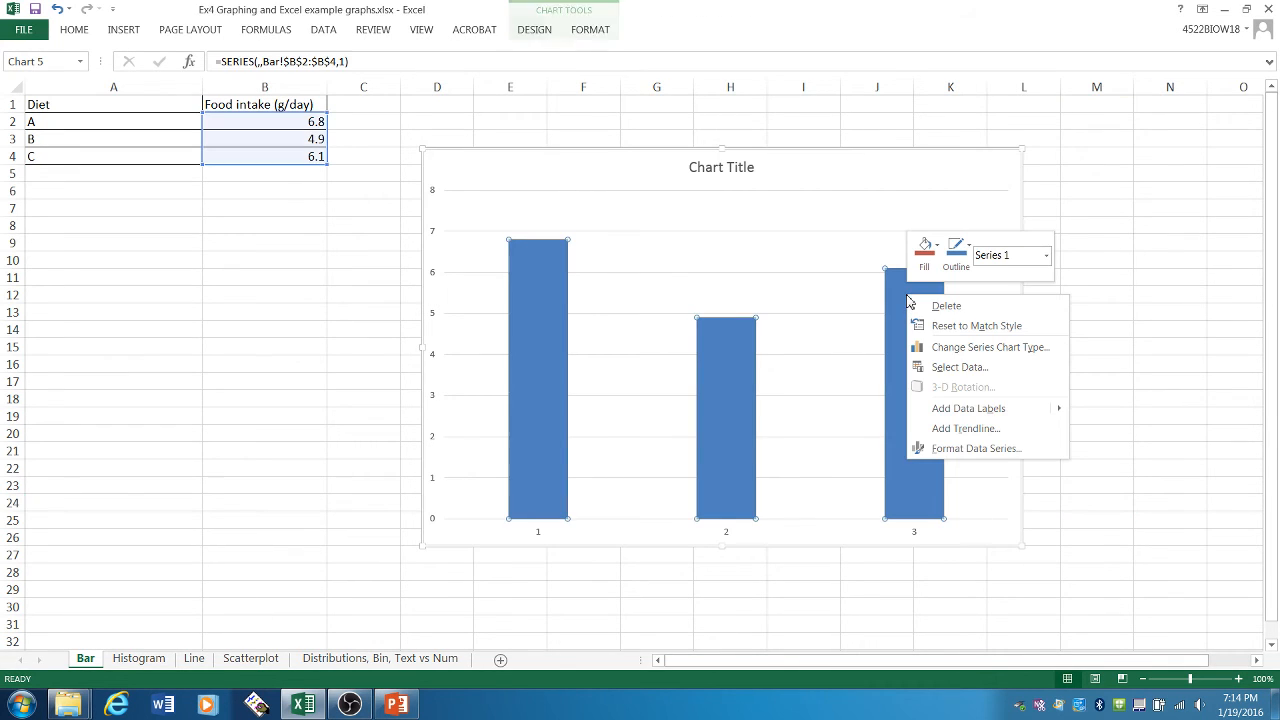
left_click(960, 367)
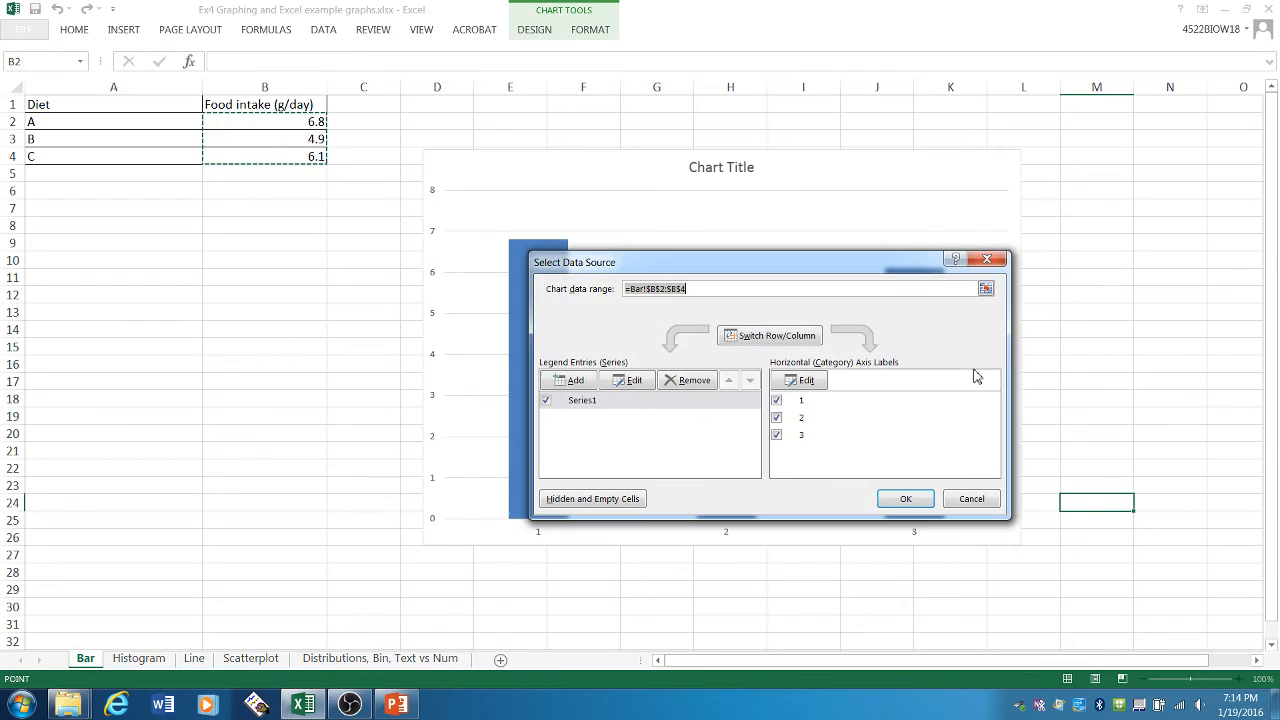
left_click_drag(782, 273, 806, 208)
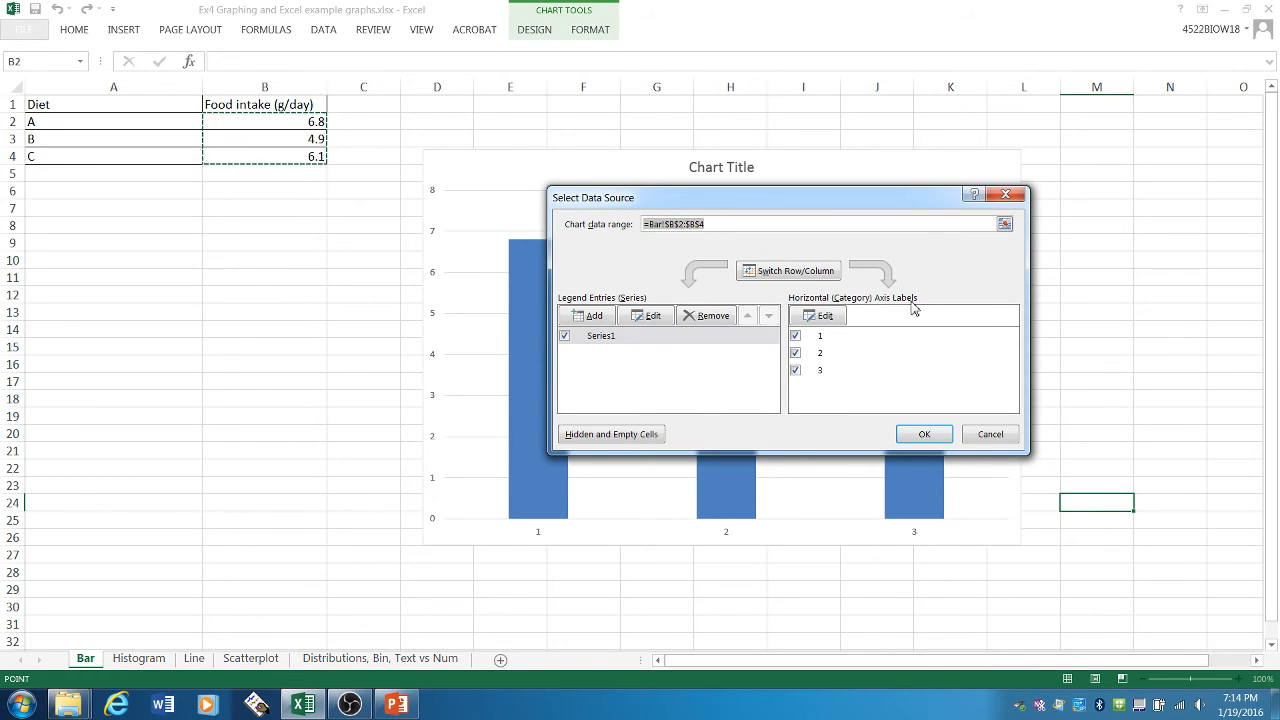
left_click(822, 316)
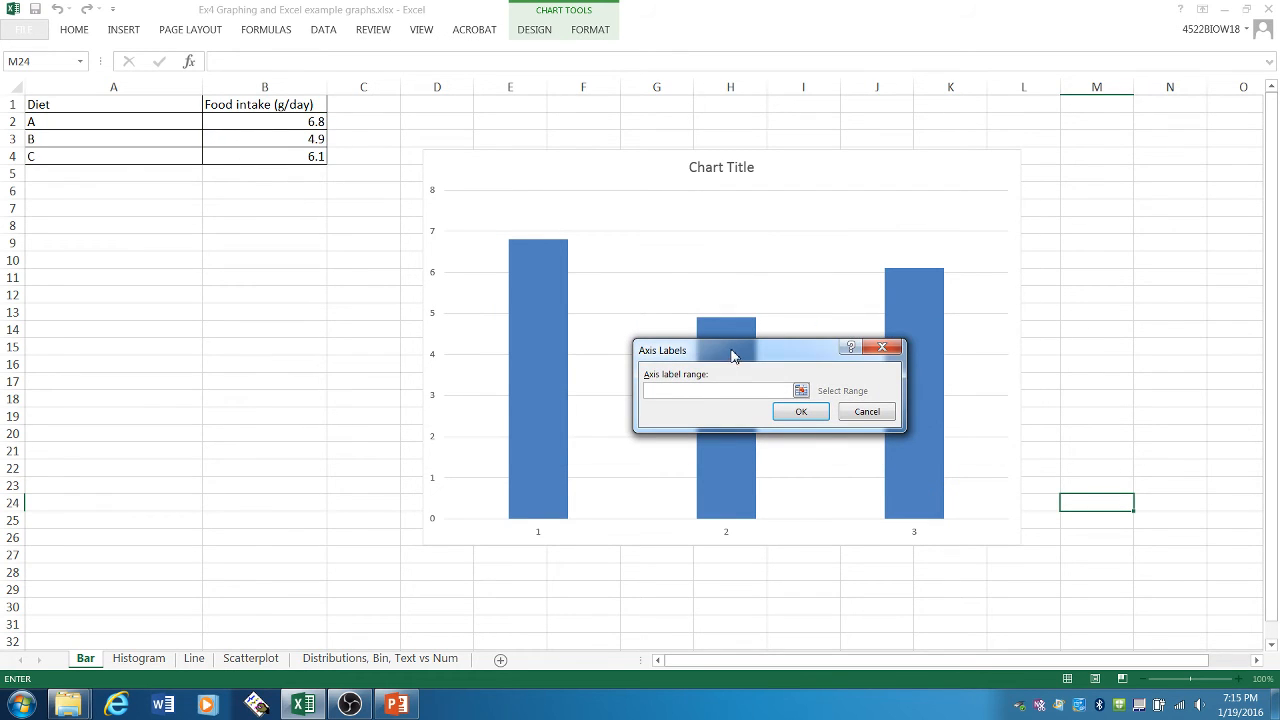
left_click_drag(731, 355, 728, 333)
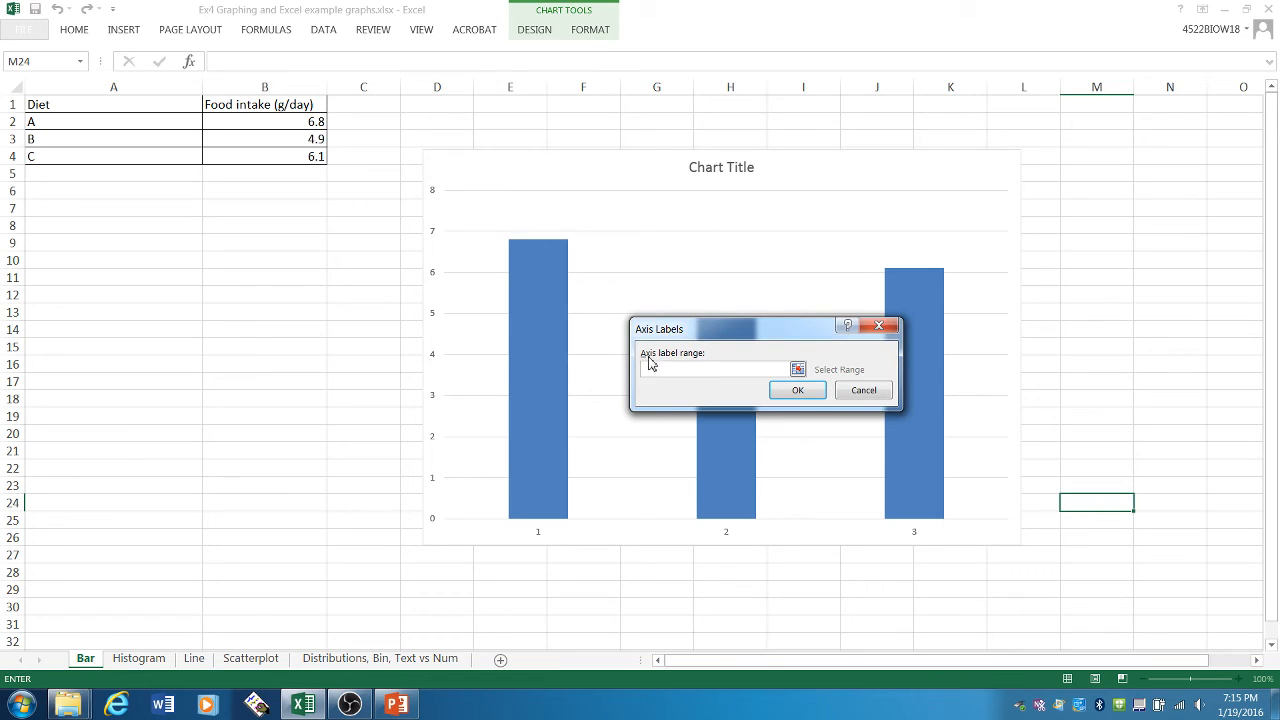
left_click(798, 370)
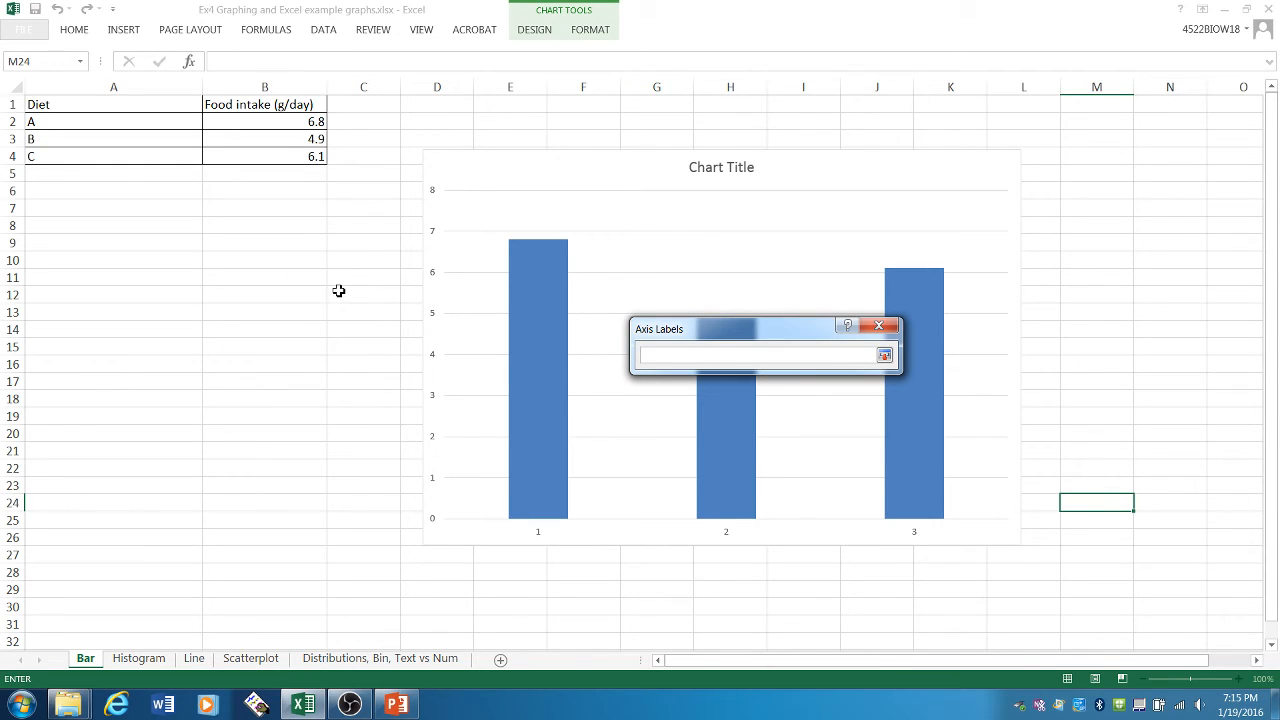
left_click(139, 125)
left_click_drag(139, 125, 136, 155)
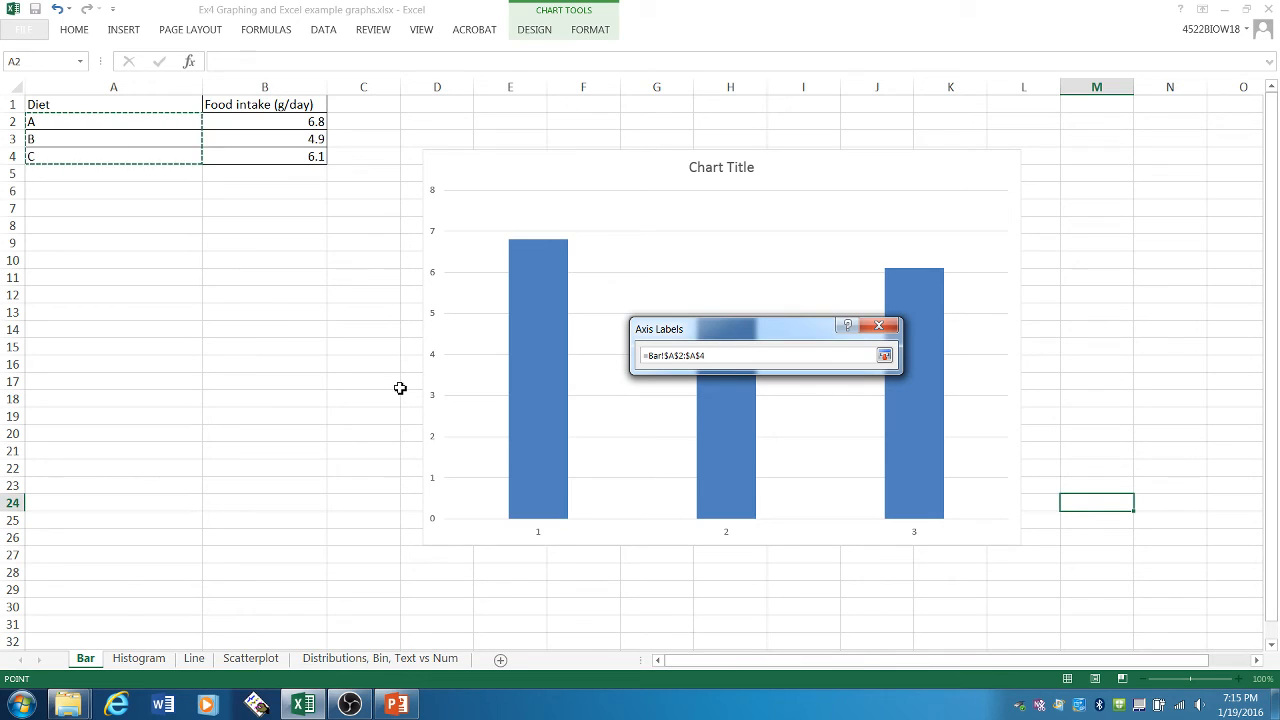
left_click(884, 358)
left_click(864, 390)
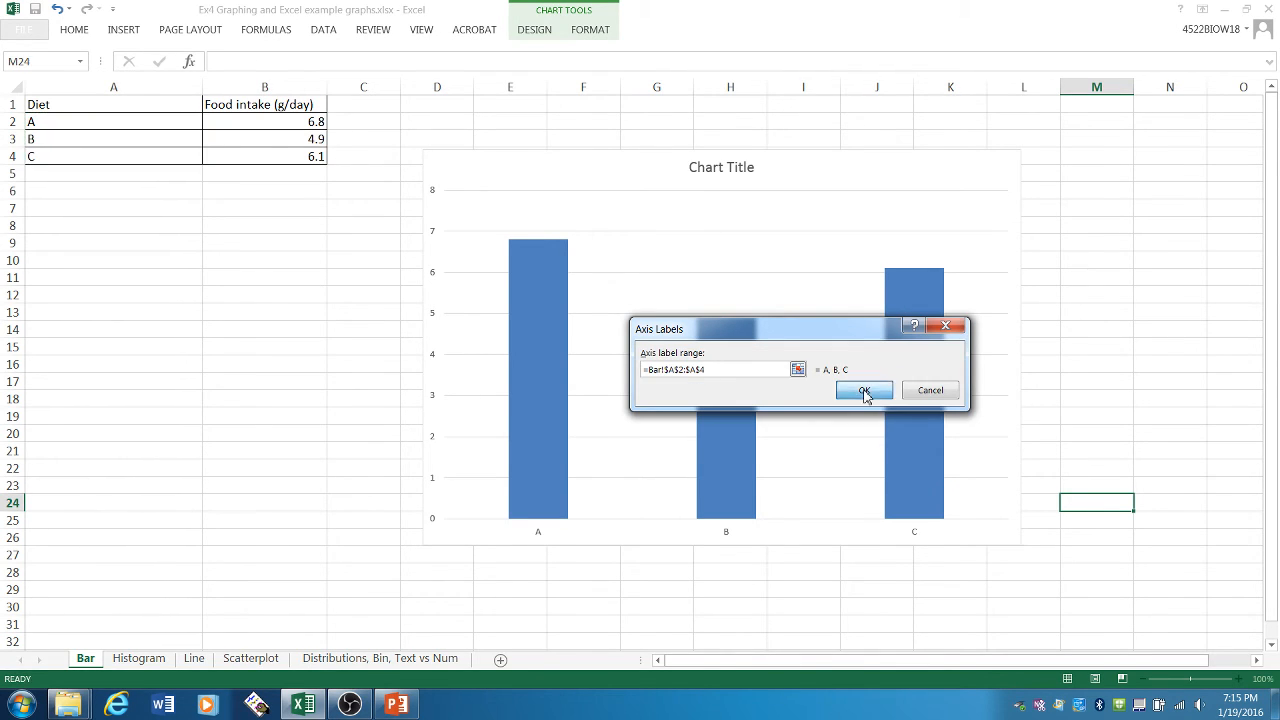
left_click_drag(782, 205, 716, 134)
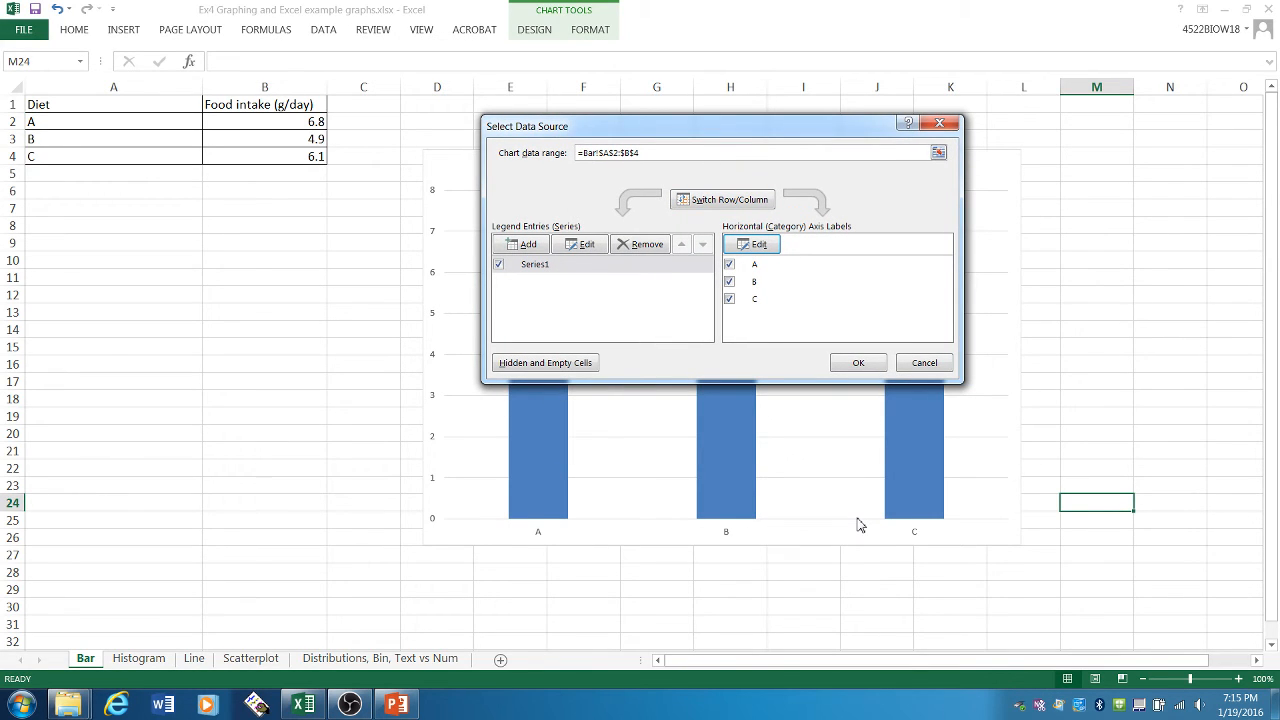
left_click(848, 368)
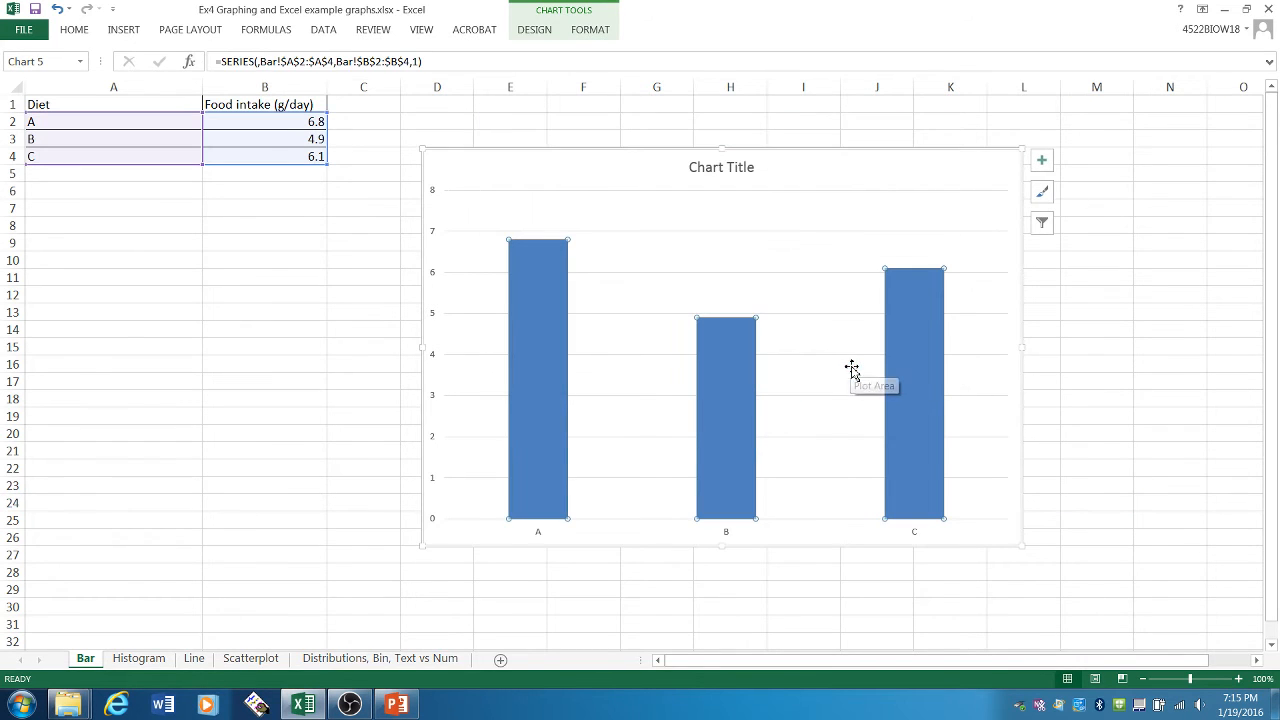
- Examine the chart title and the design and formatting tools available for the selected chart
left_click(752, 172)
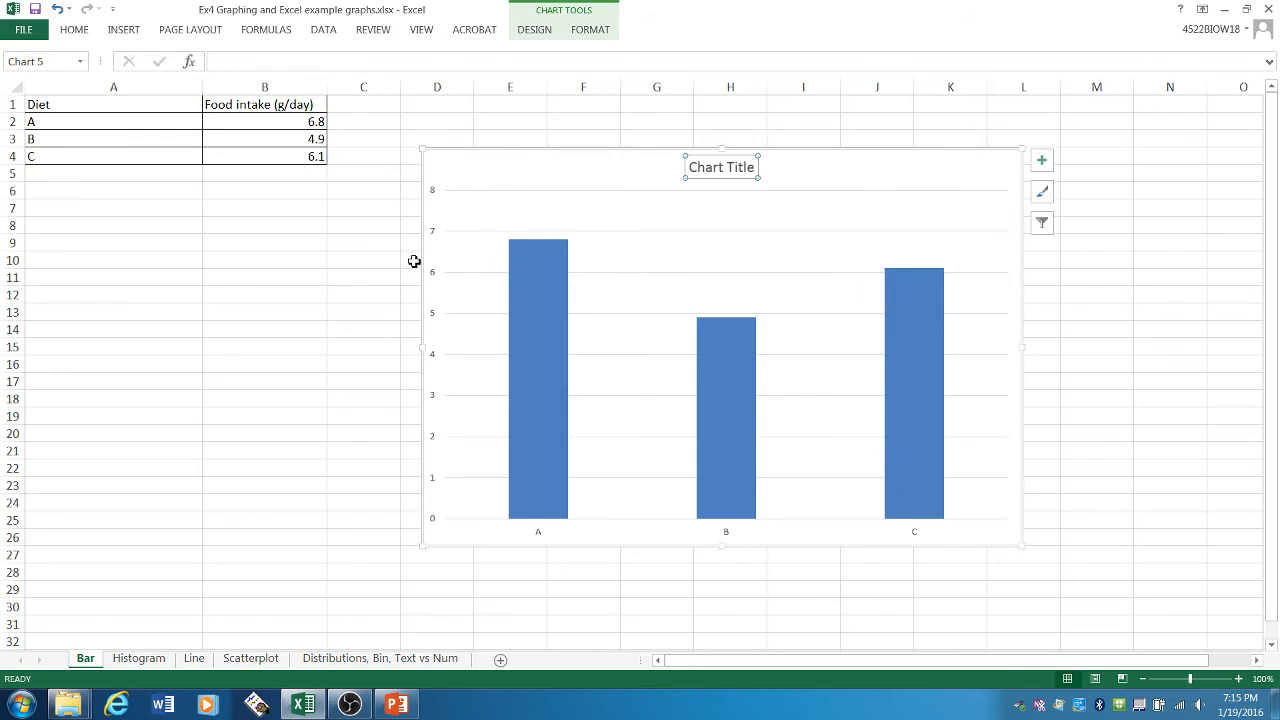
left_click(1018, 187)
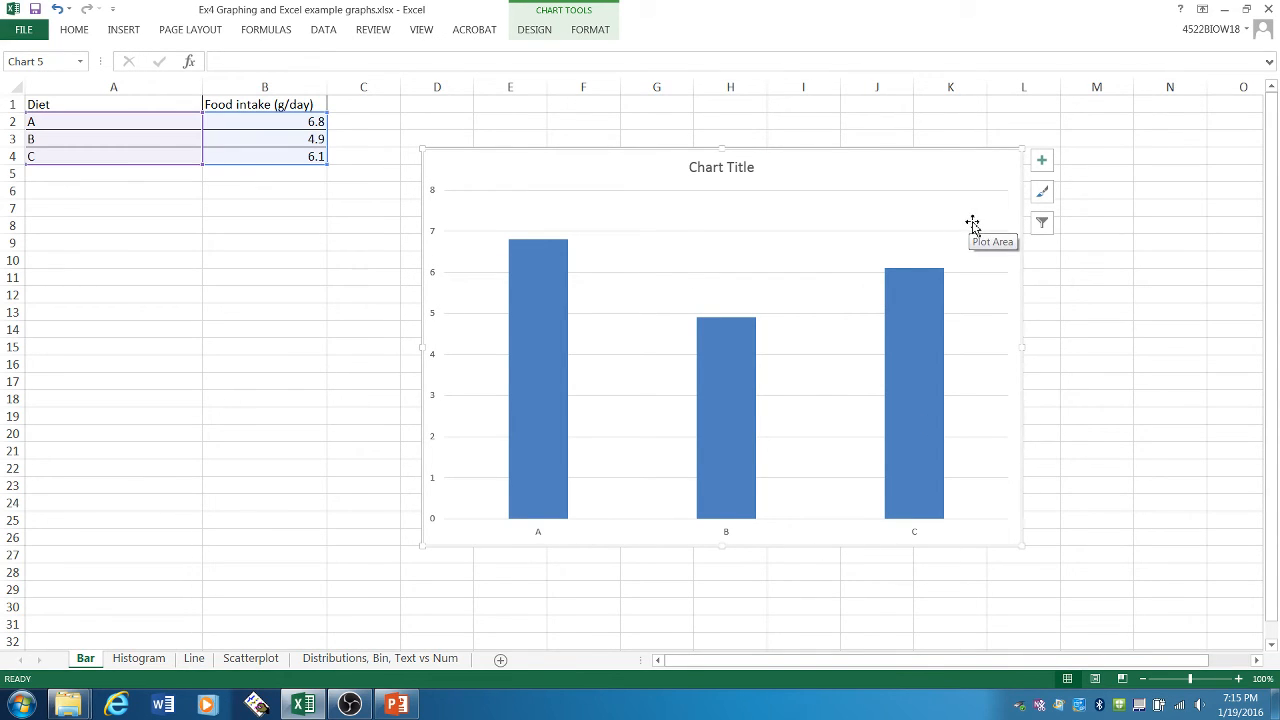
left_click(1090, 362)
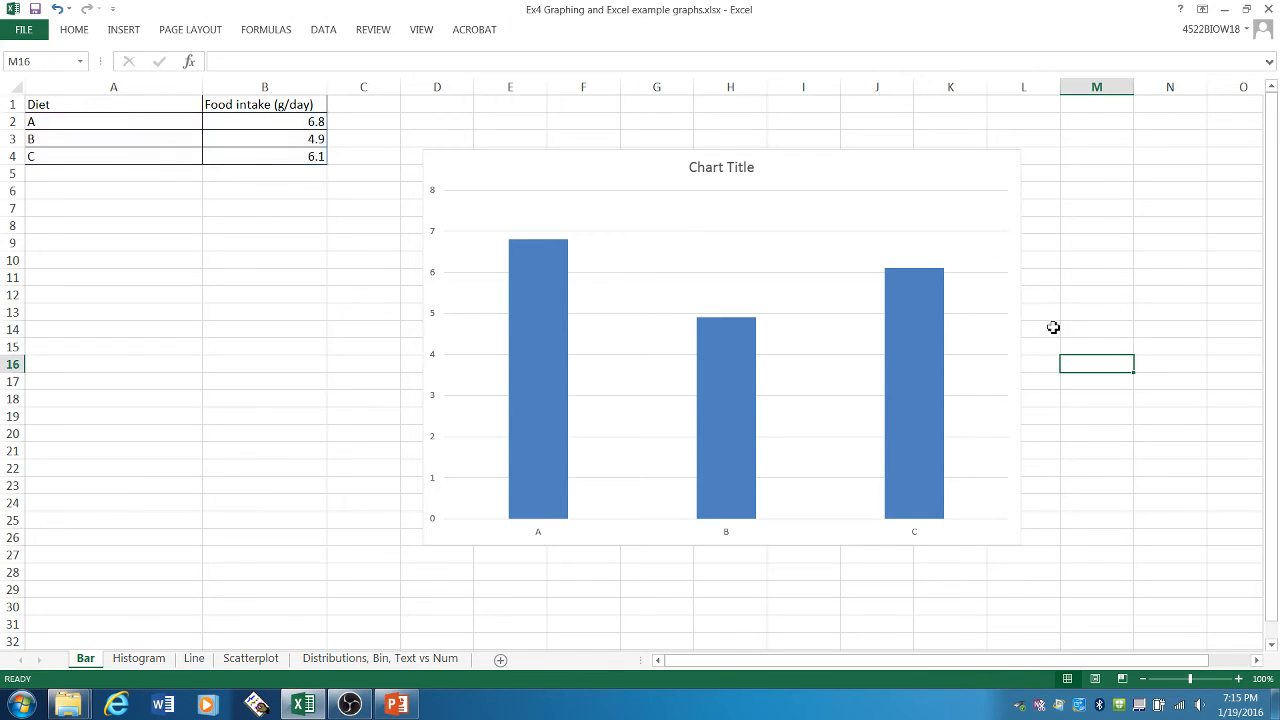
left_click(926, 172)
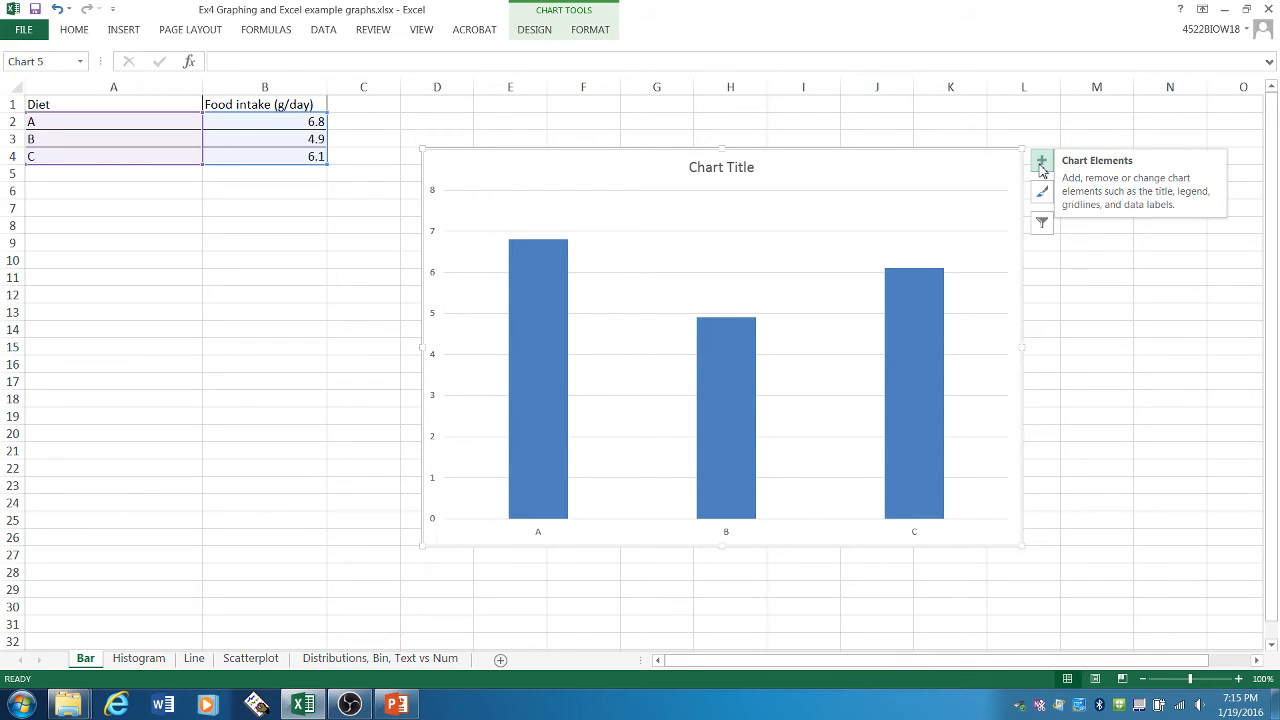
left_click(541, 33)
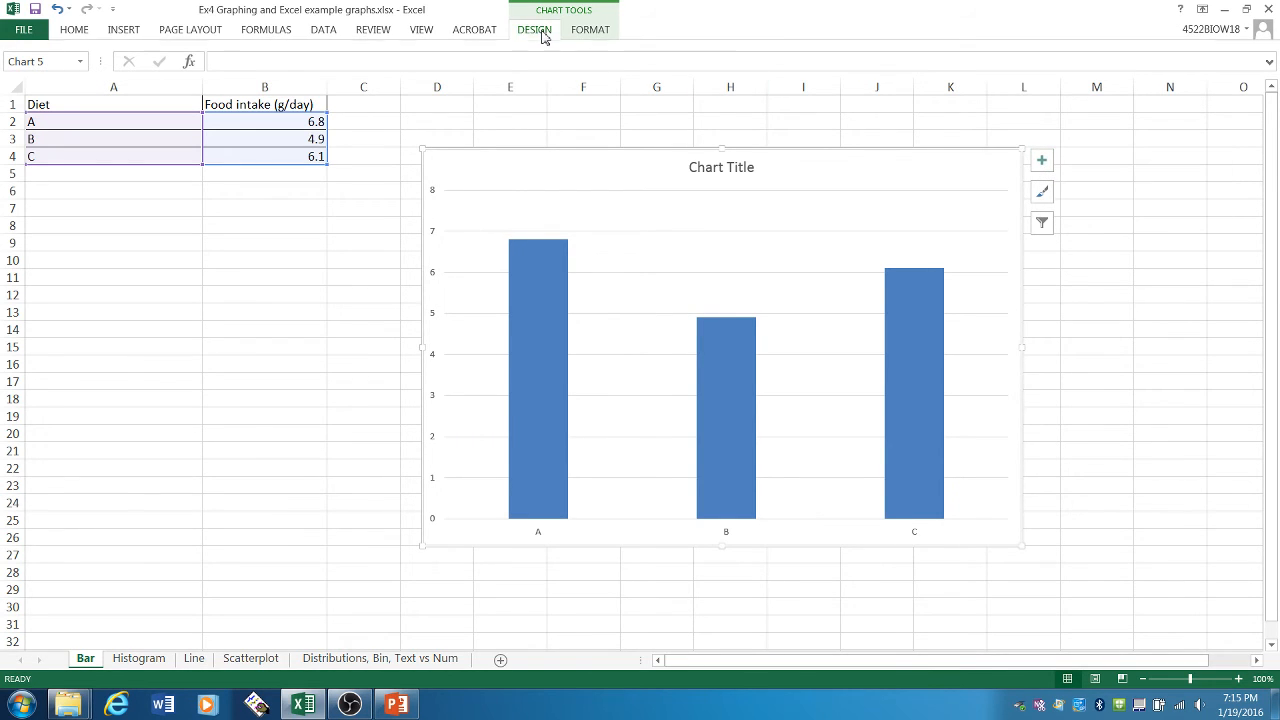
left_click(587, 36)
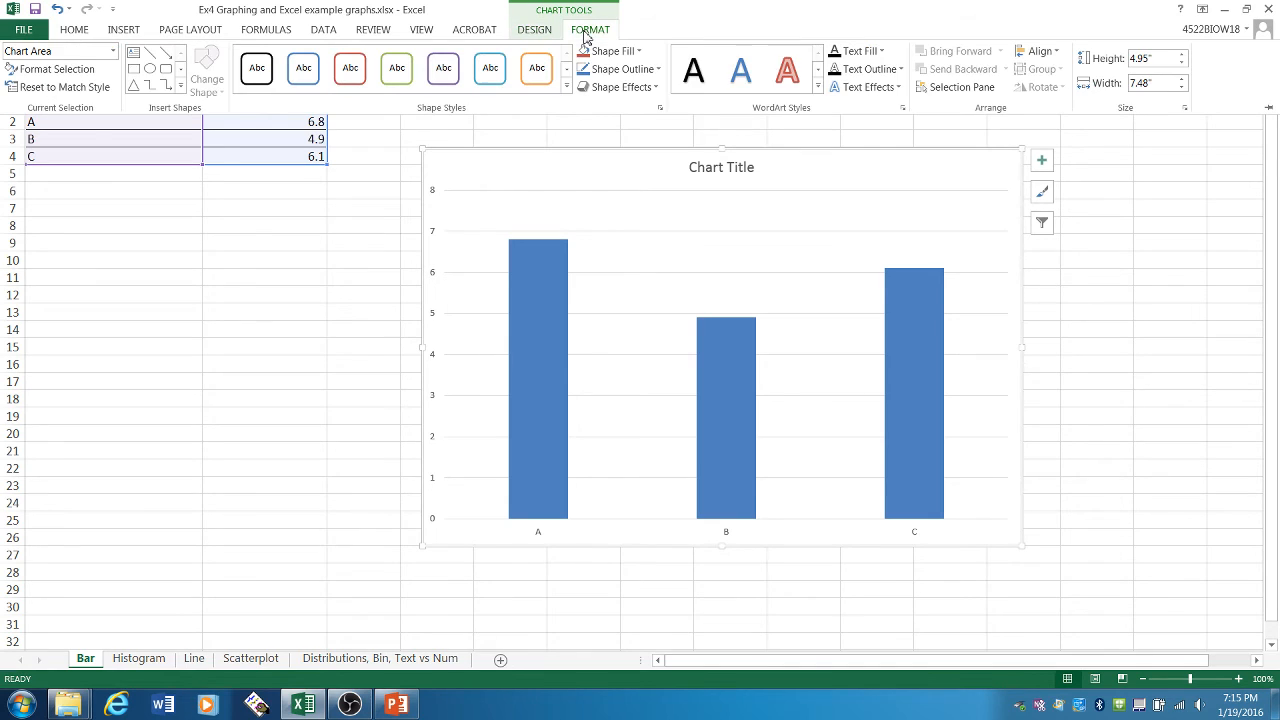
left_click(552, 34)
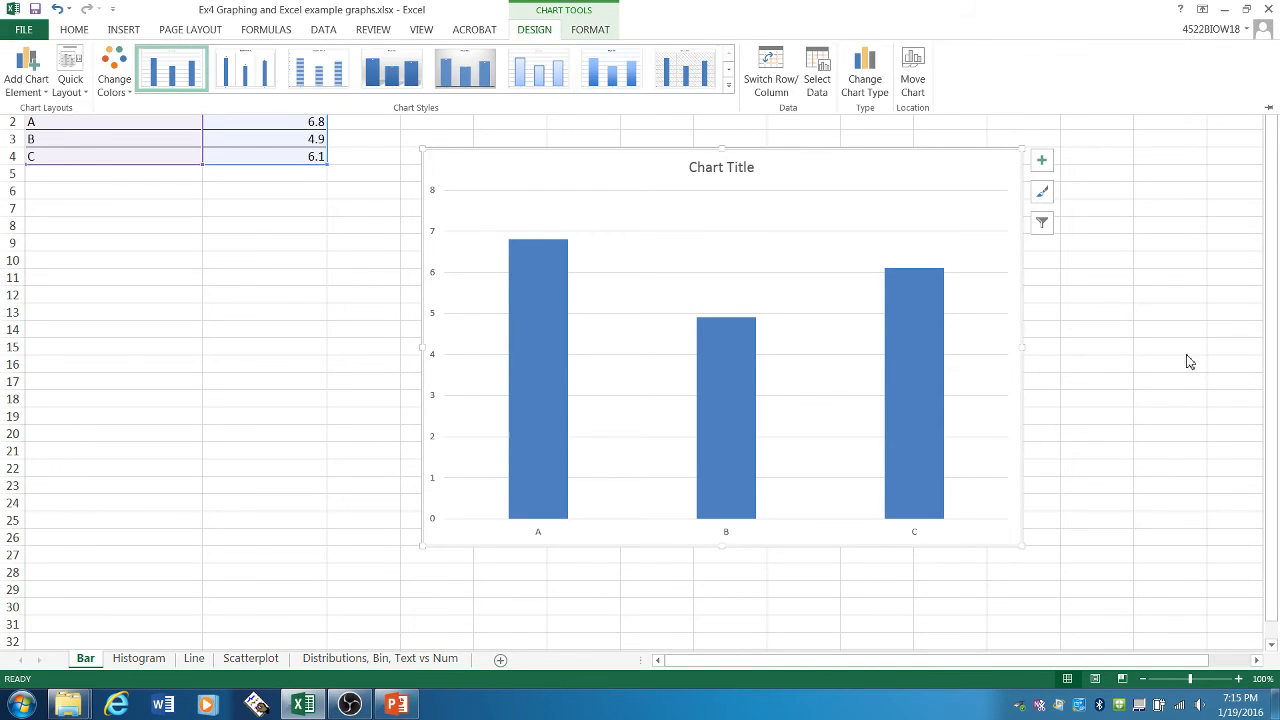
left_click(1069, 317)
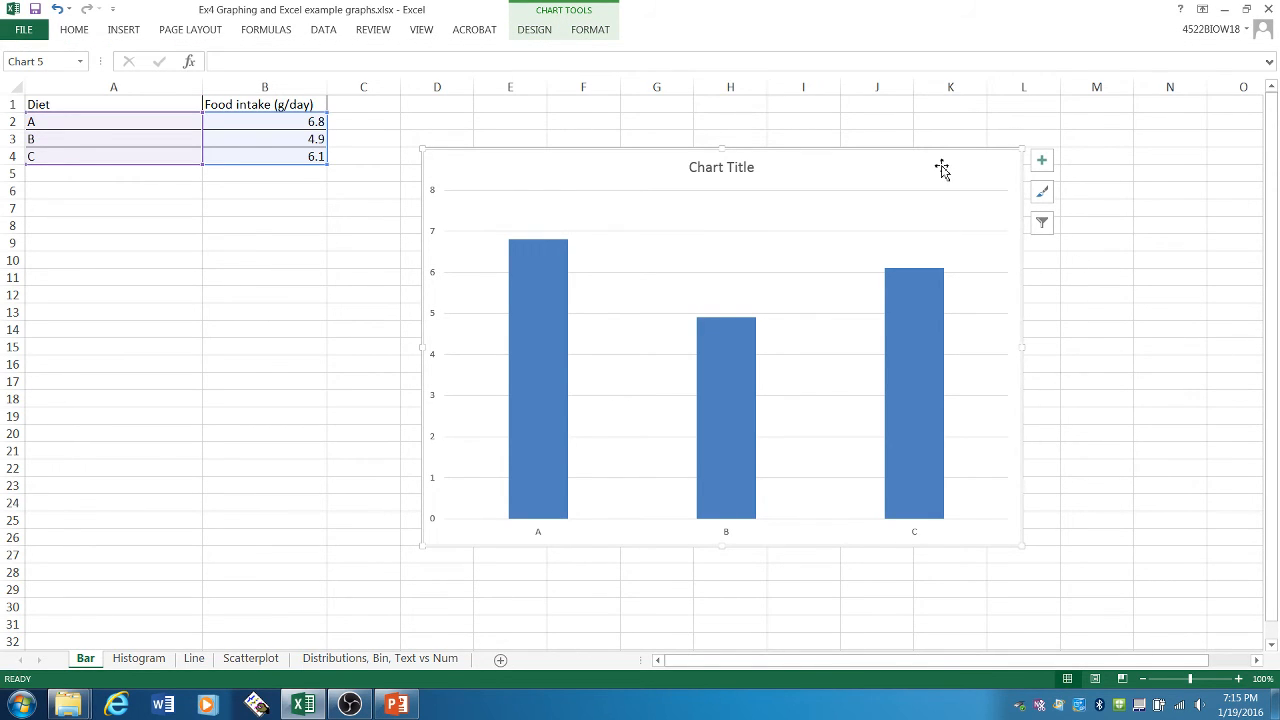
- Add axis titles to both axes of the food intake chart
left_click(1041, 161)
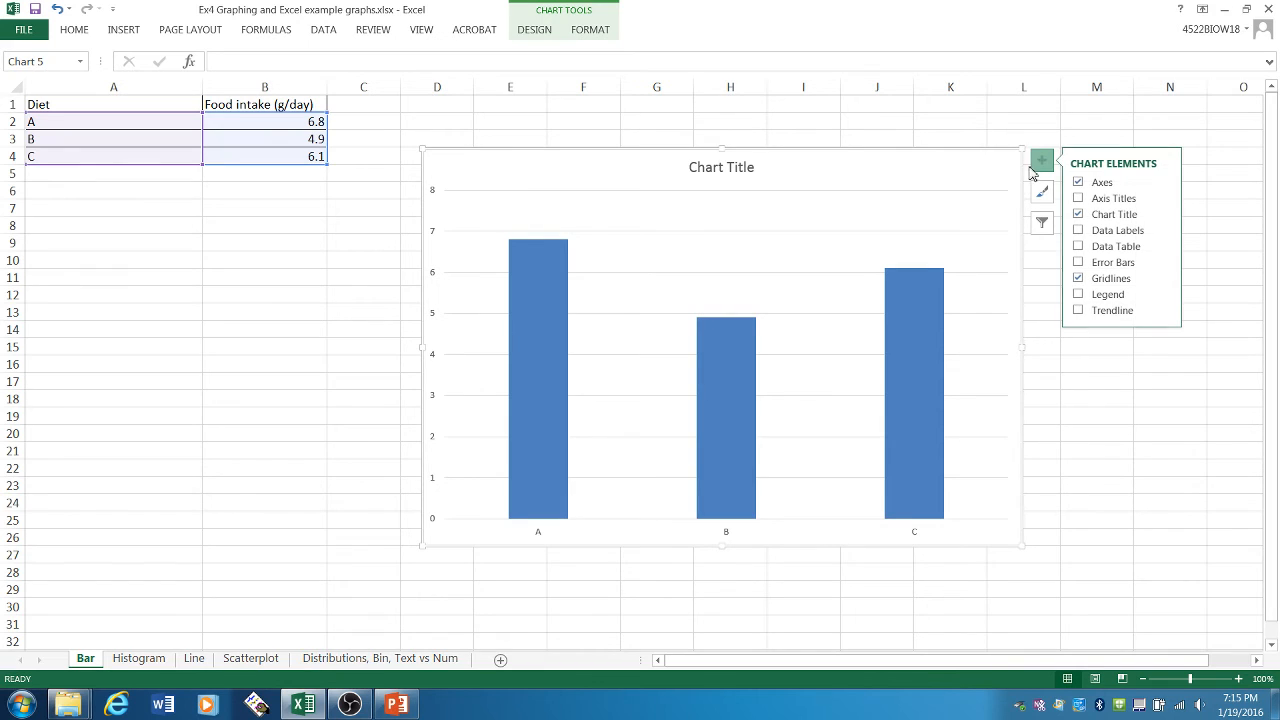
left_click(1078, 199)
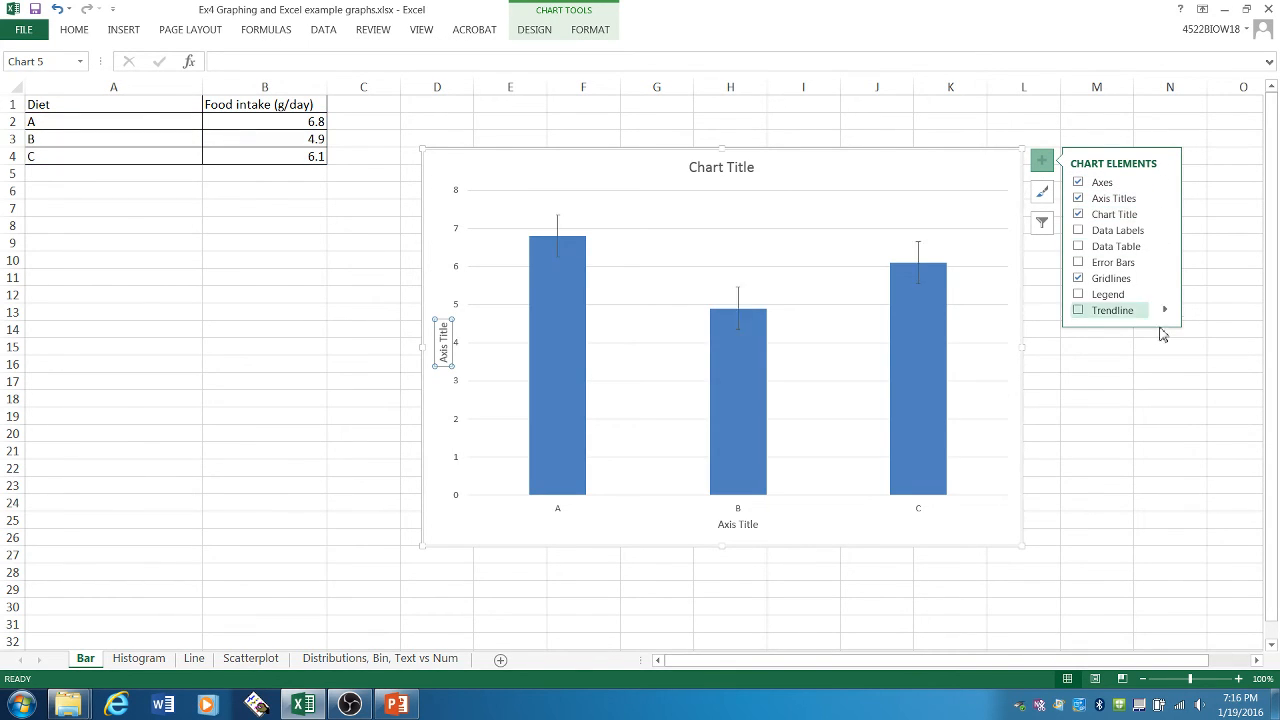
left_click(876, 191)
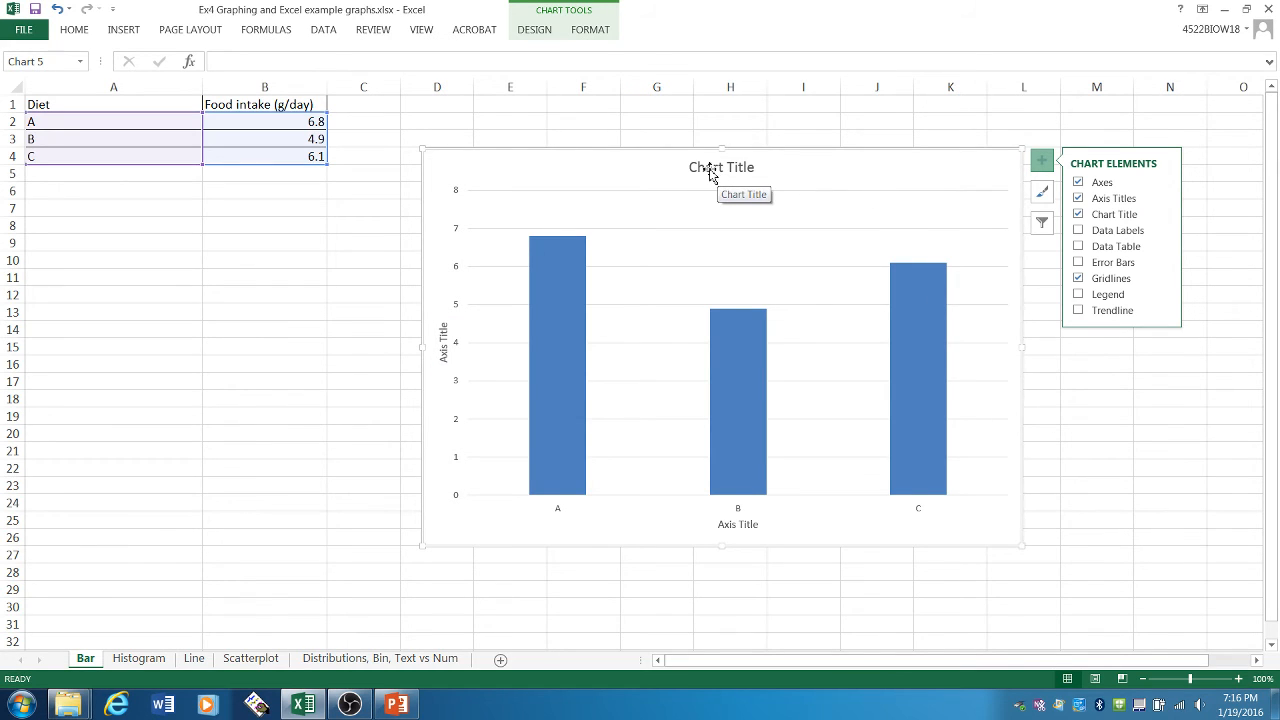
- Replace the chart title with "Amount of food eaten by canaries based on diet type"
left_click(710, 172)
left_click_drag(691, 167, 757, 169)
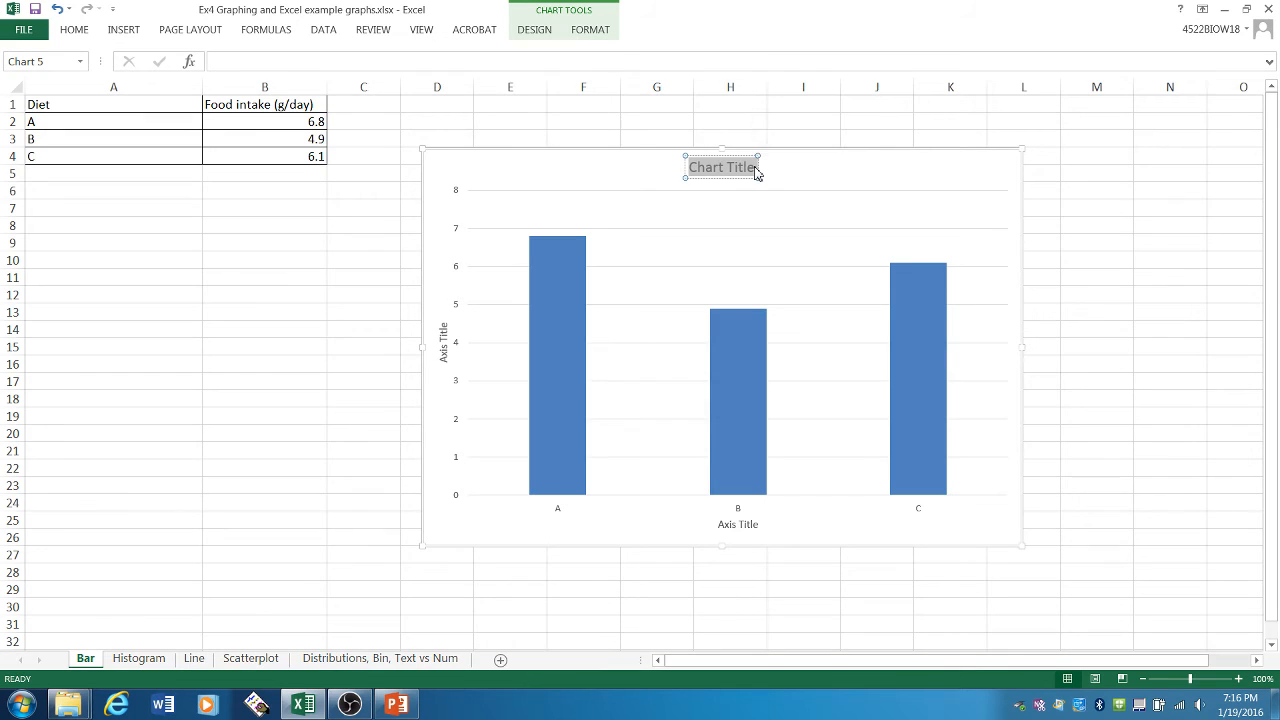
type("Amount")
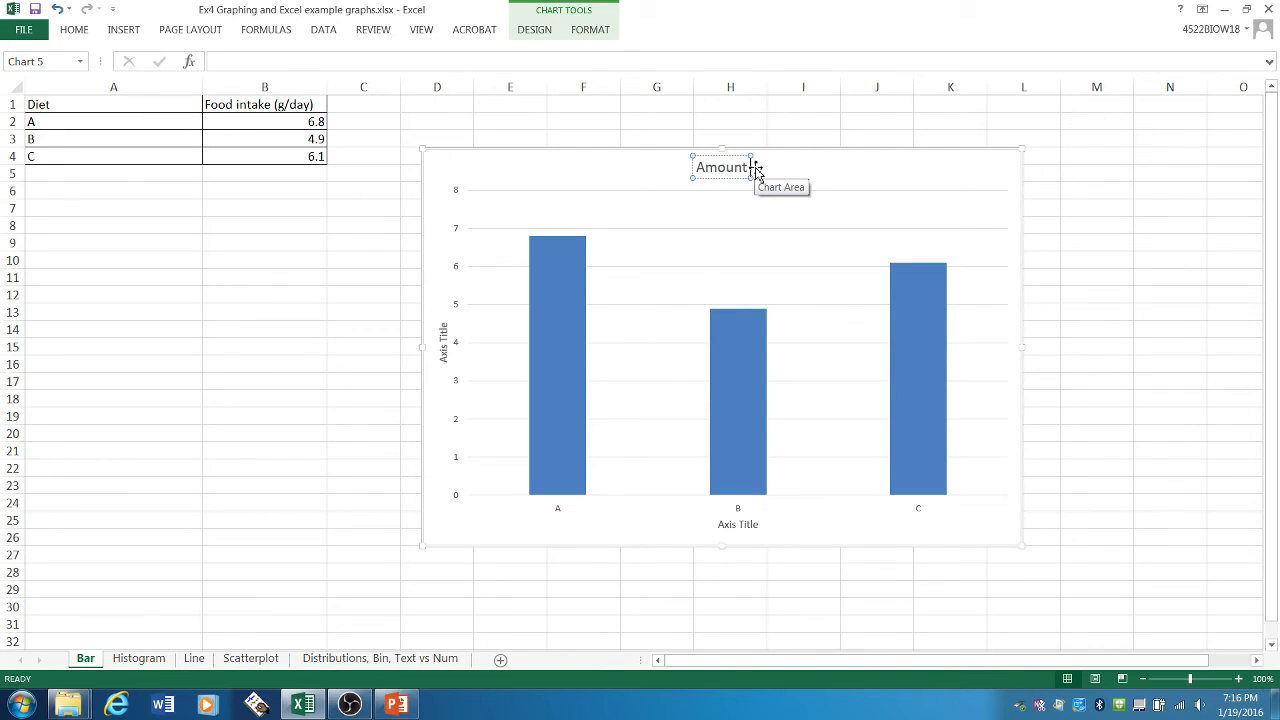
type(" of food eaten by")
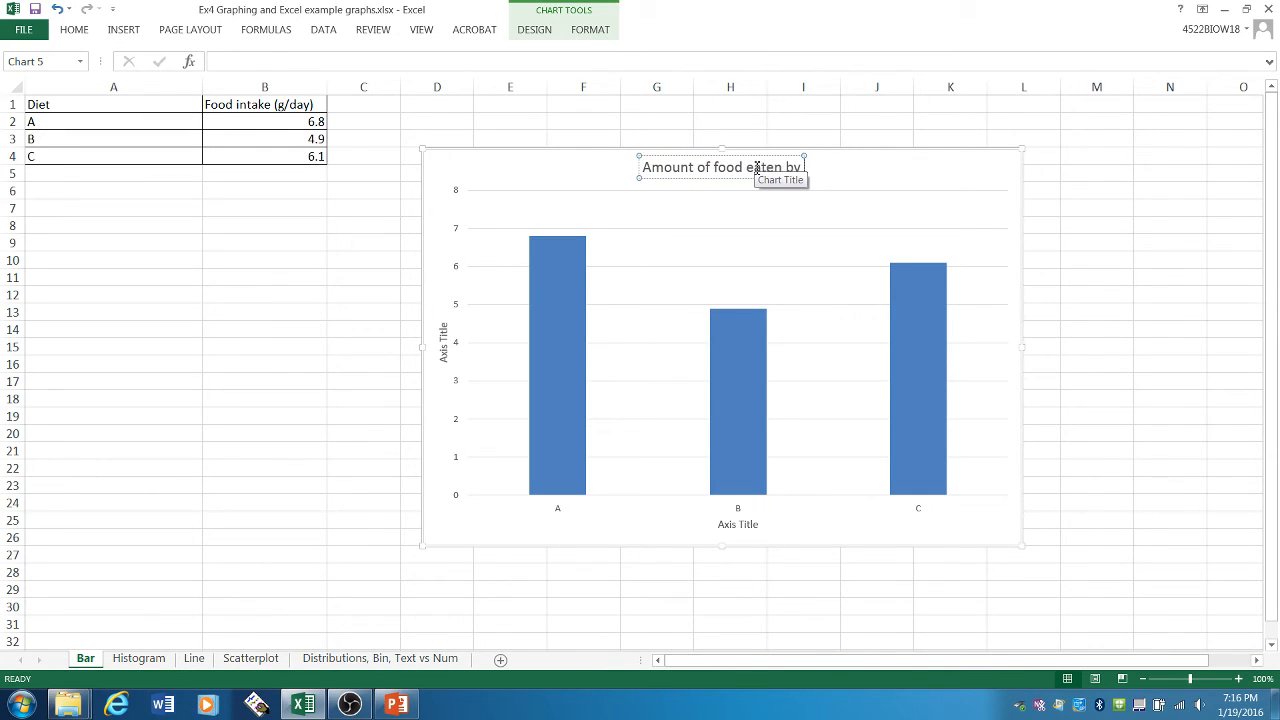
type(" canaries baSE")
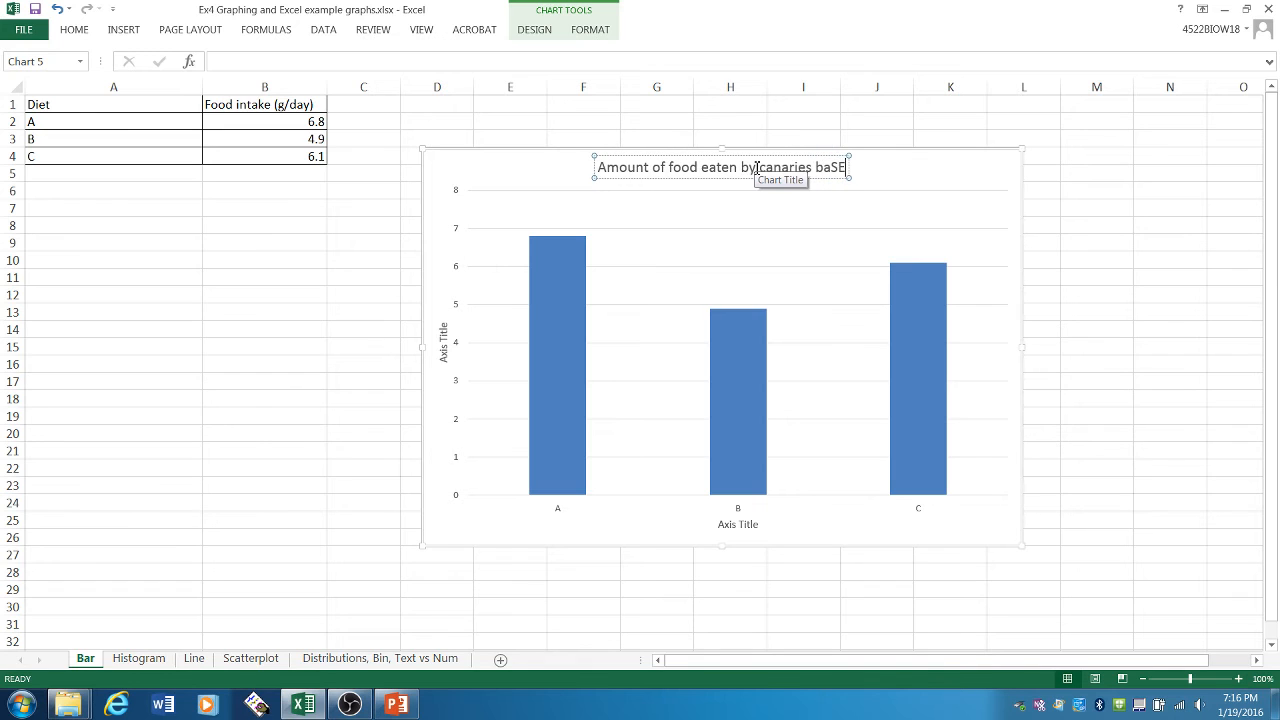
type("D")
key("BackSpace")
key("BackSpace")
key("BackSpace")
key("Caps_Lock")
type("sed")
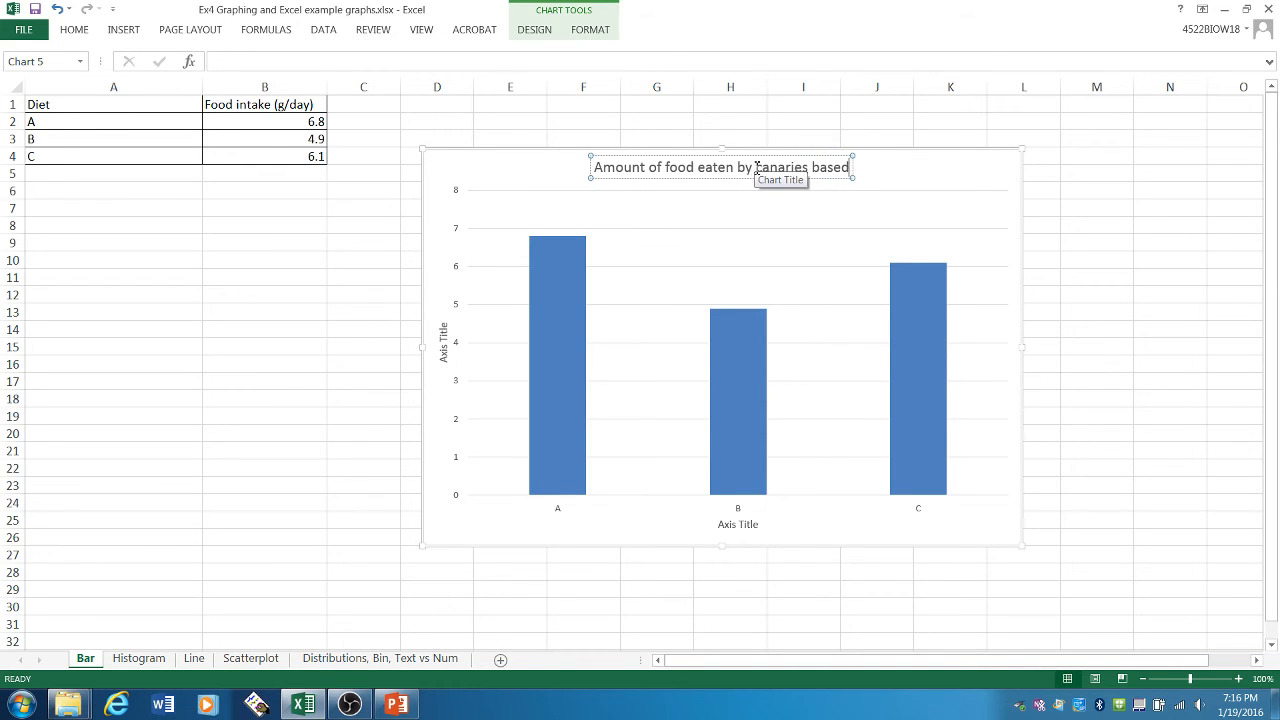
type(" on diet type")
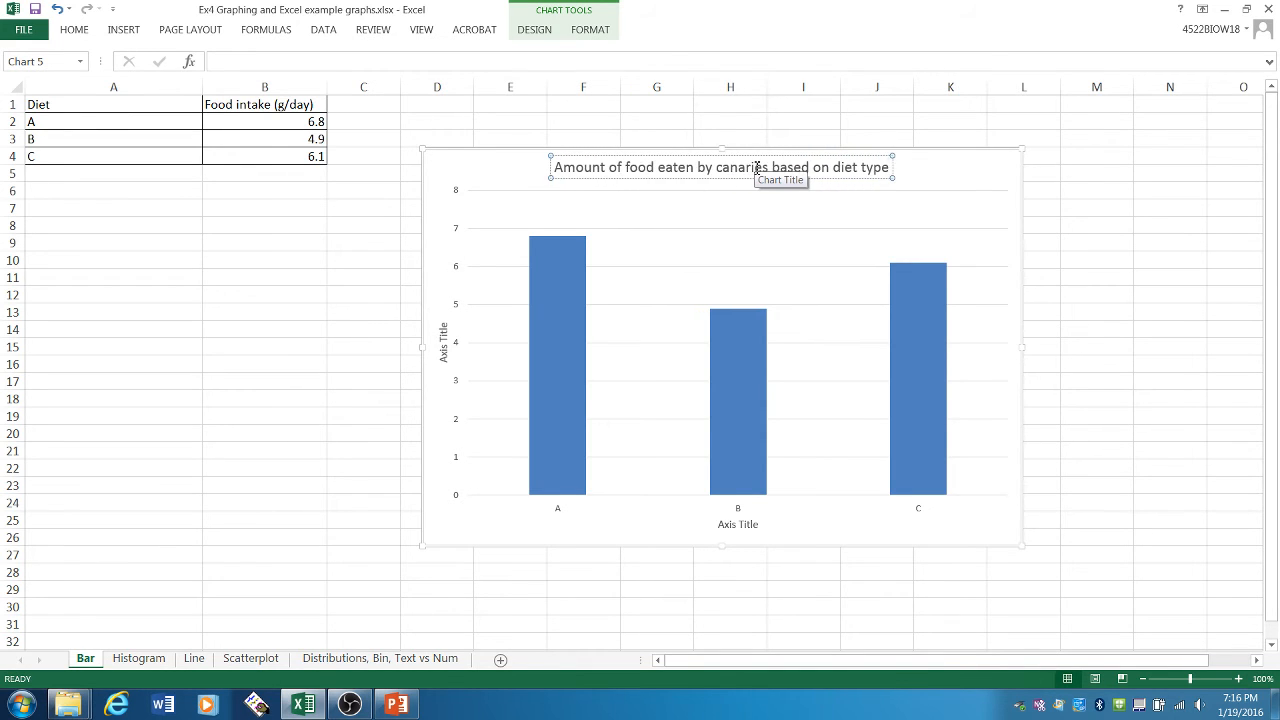
- Set the vertical axis title to "Food intake (g/day)"
left_click(444, 350)
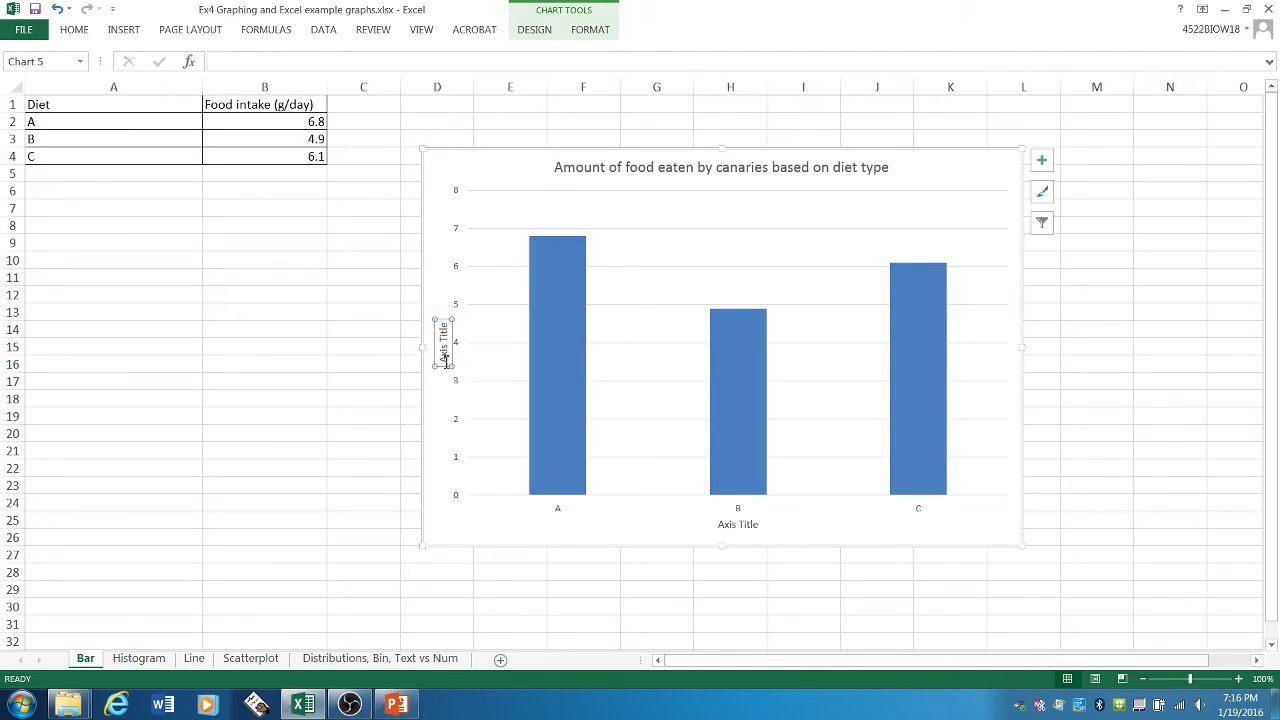
left_click_drag(446, 362, 447, 320)
type("F")
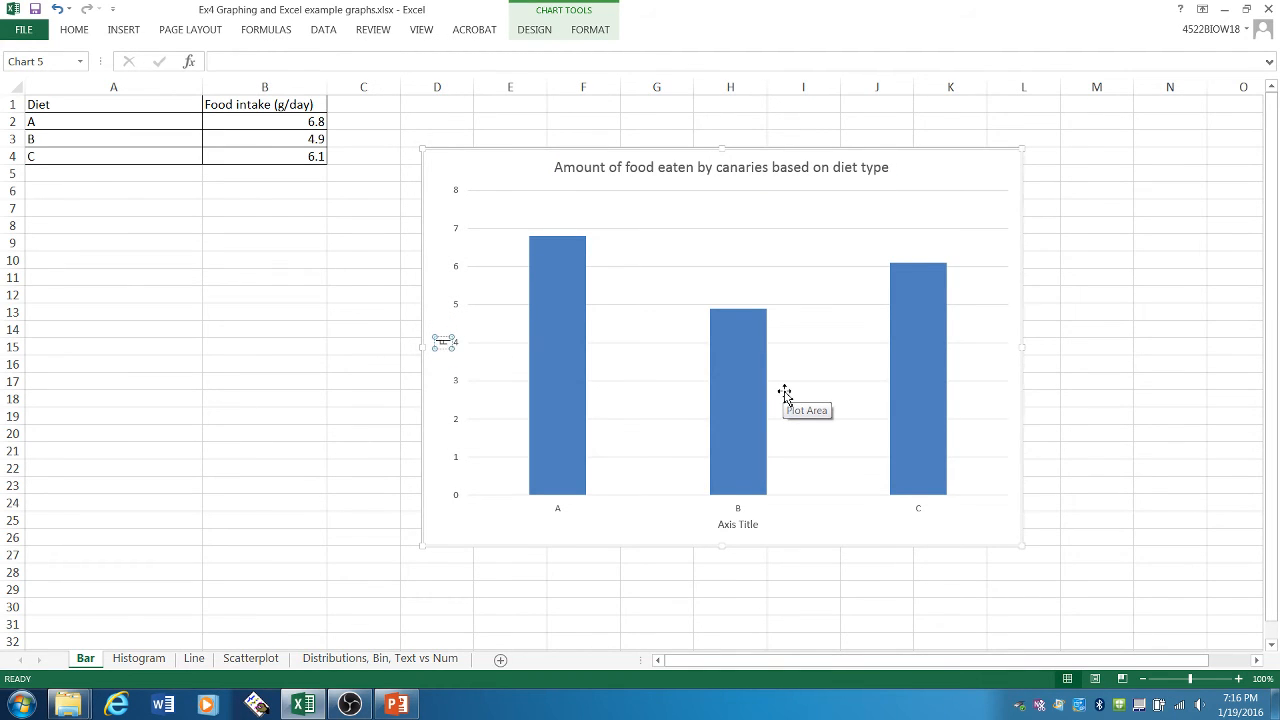
type("ood intake (g/d")
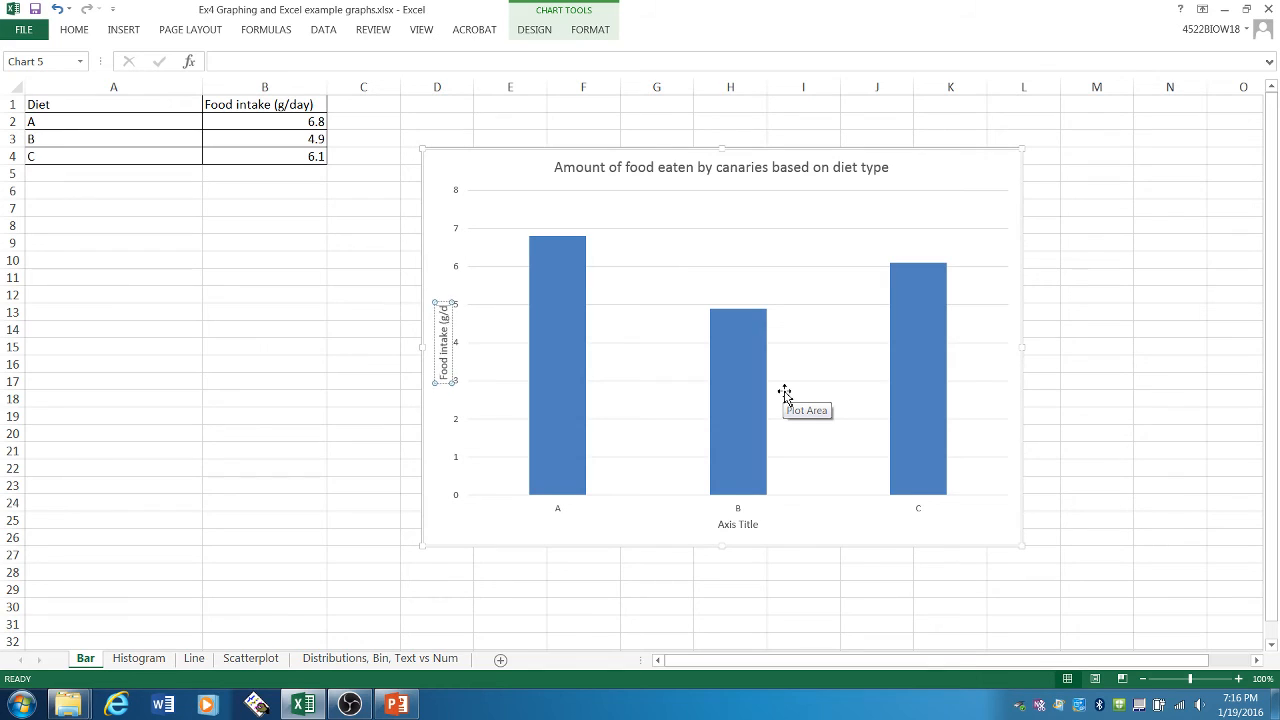
type("ay)")
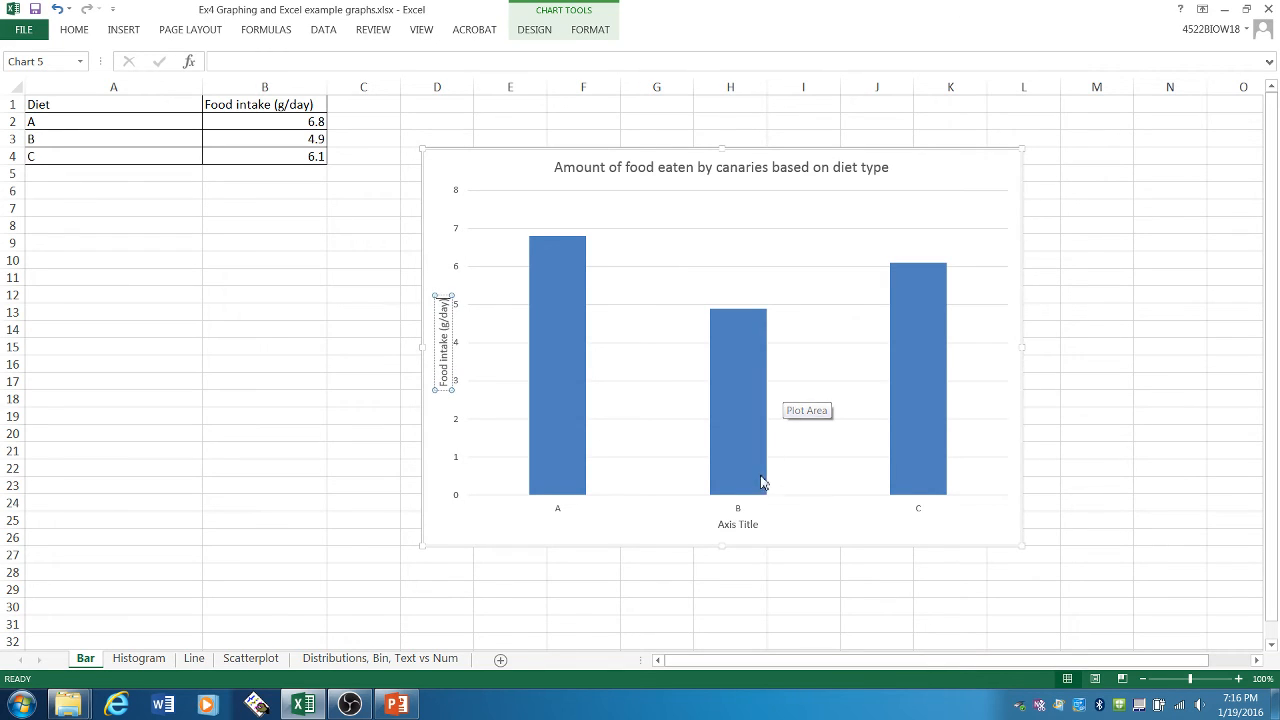
- Set the horizontal axis title to "Diet", and move the chart so its upper-left corner sits at about cell D2
left_click(737, 524)
left_click_drag(717, 524, 771, 527)
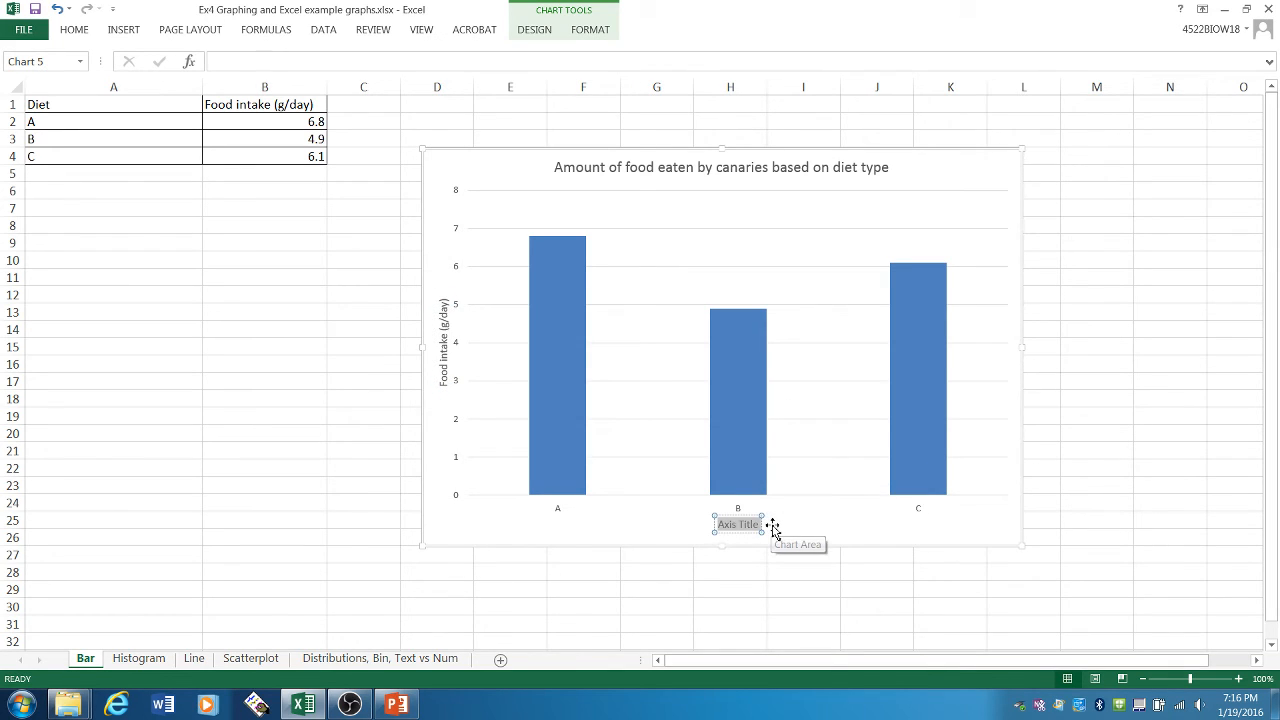
type("Diet")
left_click(1087, 445)
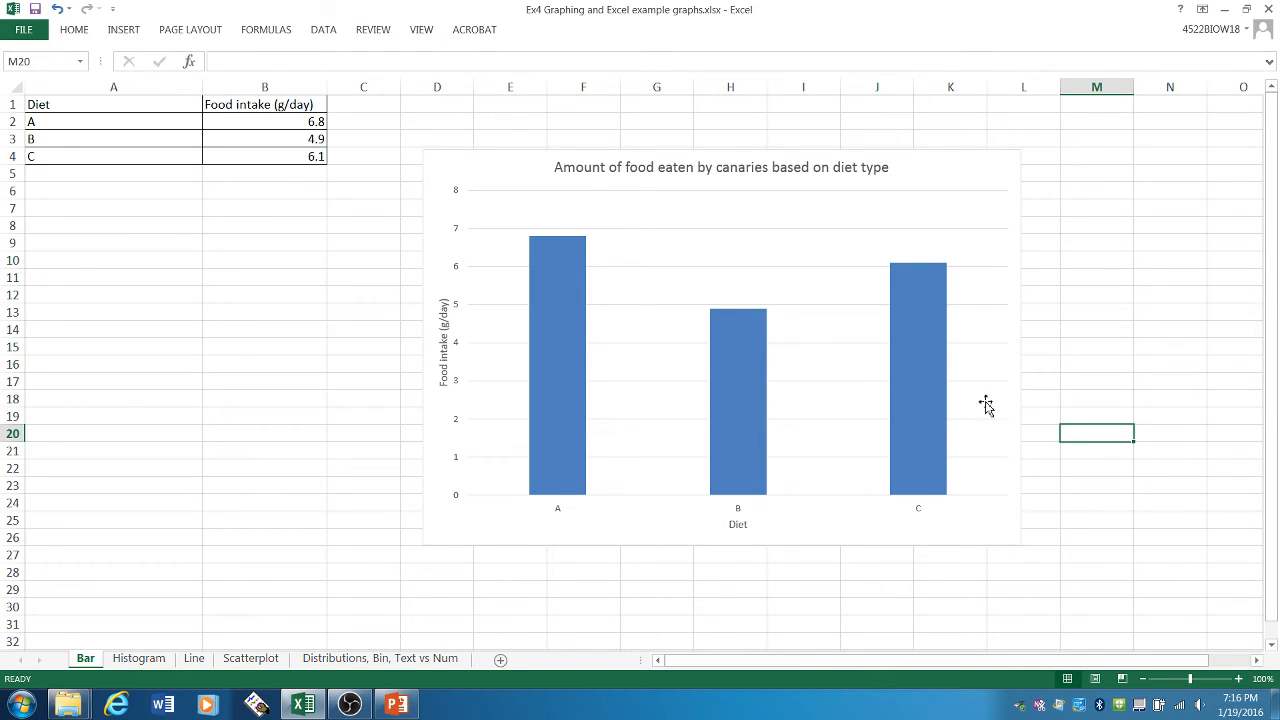
left_click_drag(957, 163, 932, 137)
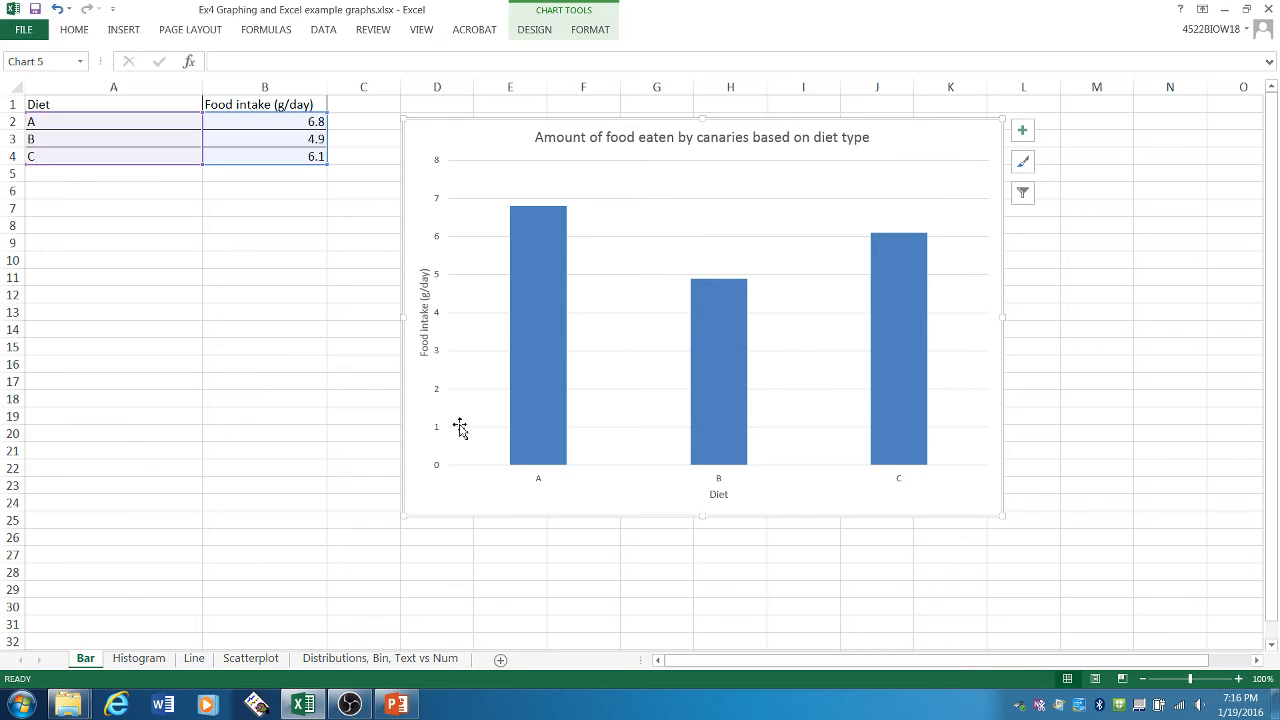
- Create a blank Word document, and copy the finished food intake chart from the Bar sheet in Excel
left_click(174, 709)
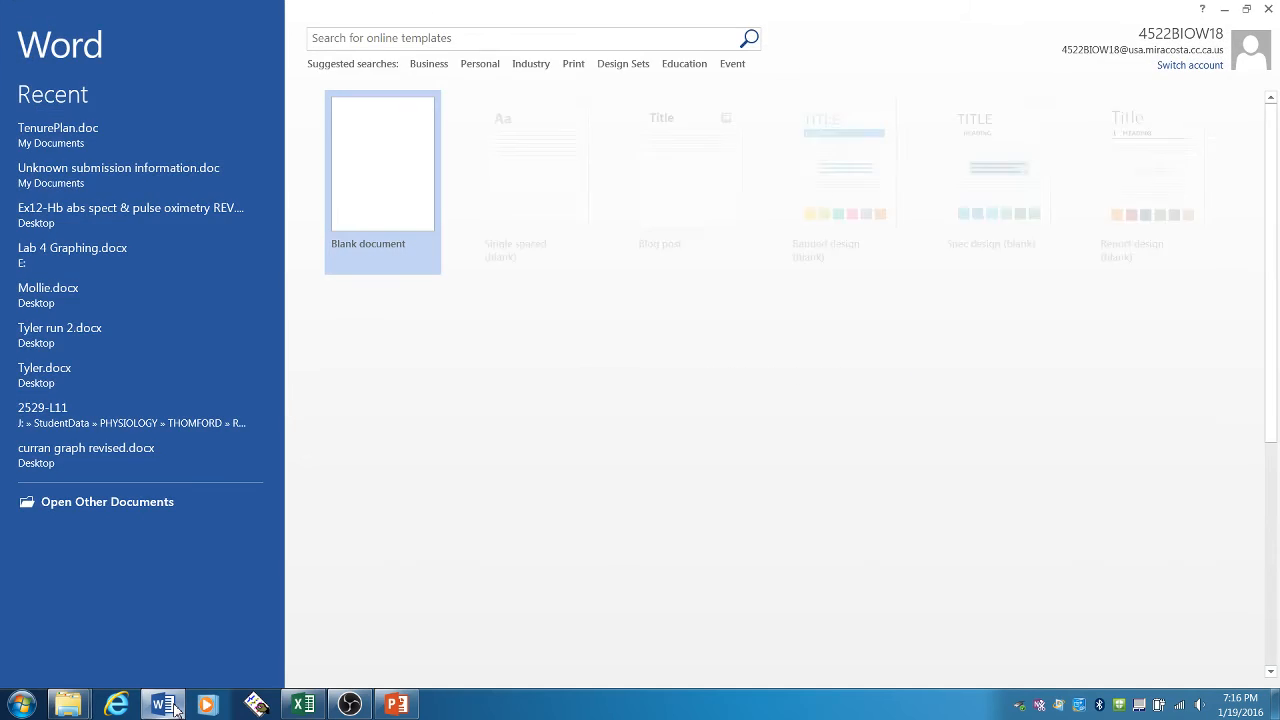
left_click(394, 192)
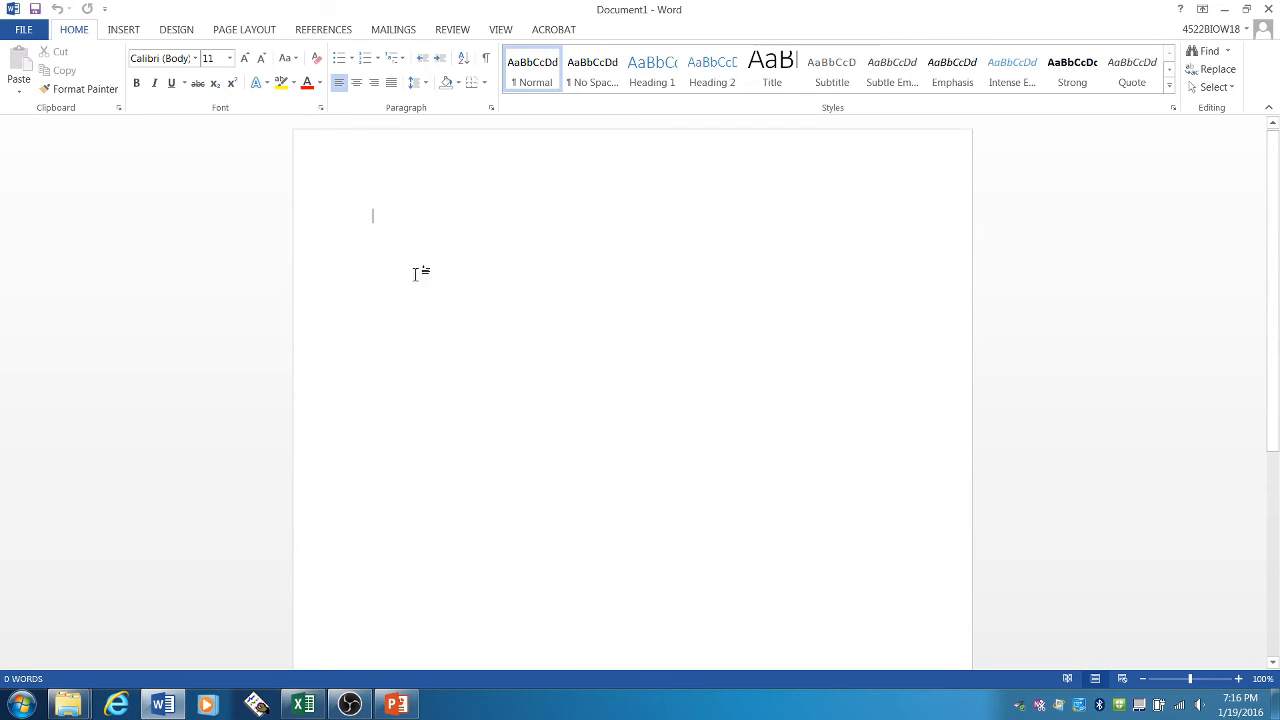
left_click(310, 706)
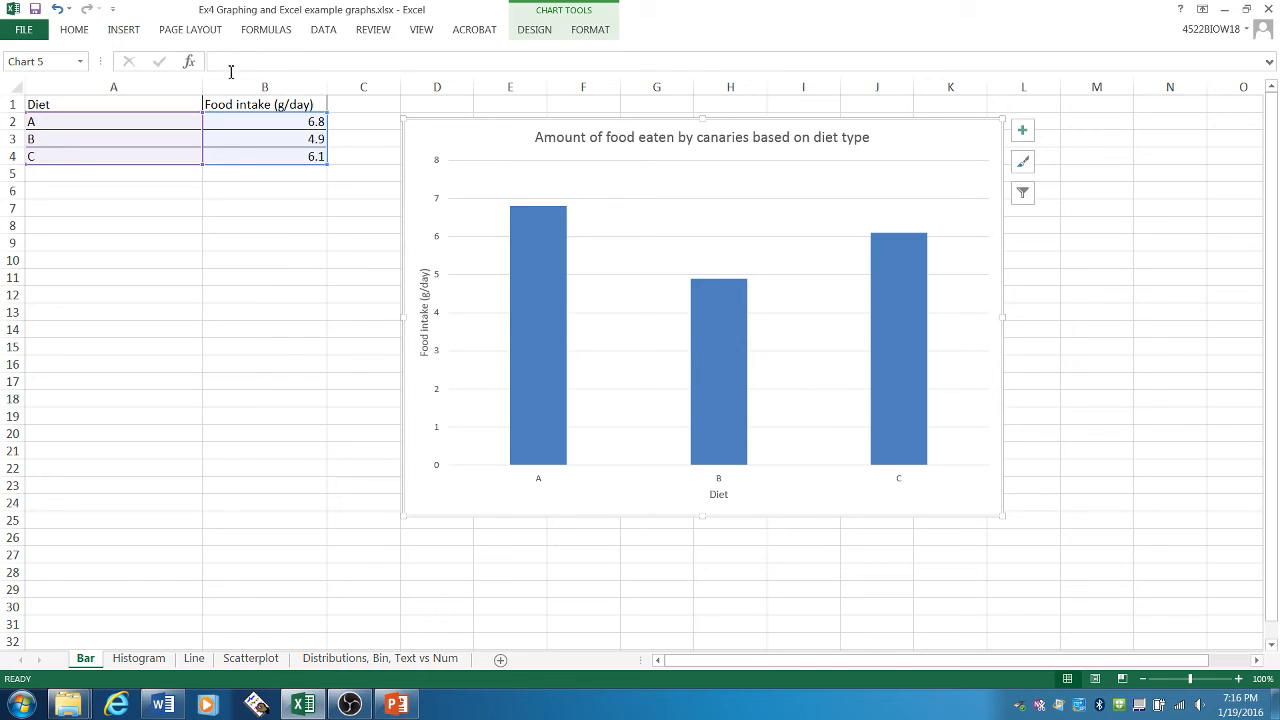
right_click(475, 141)
left_click(508, 171)
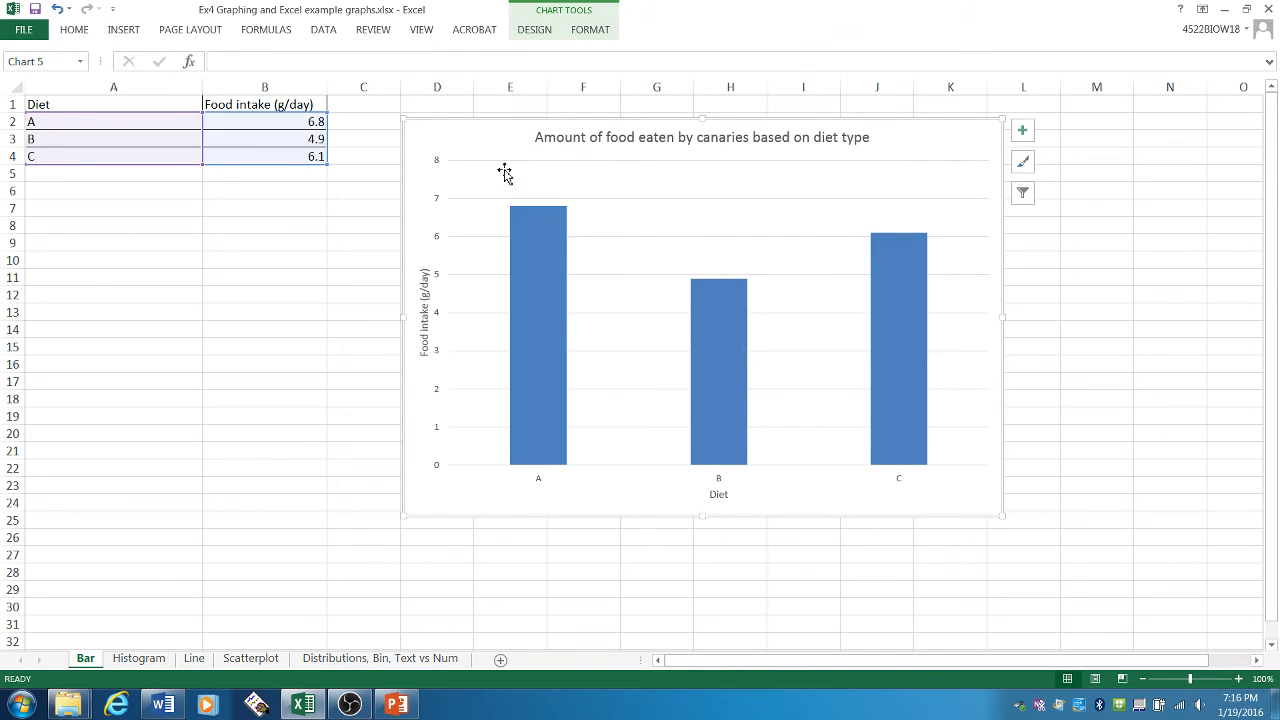
left_click(363, 220)
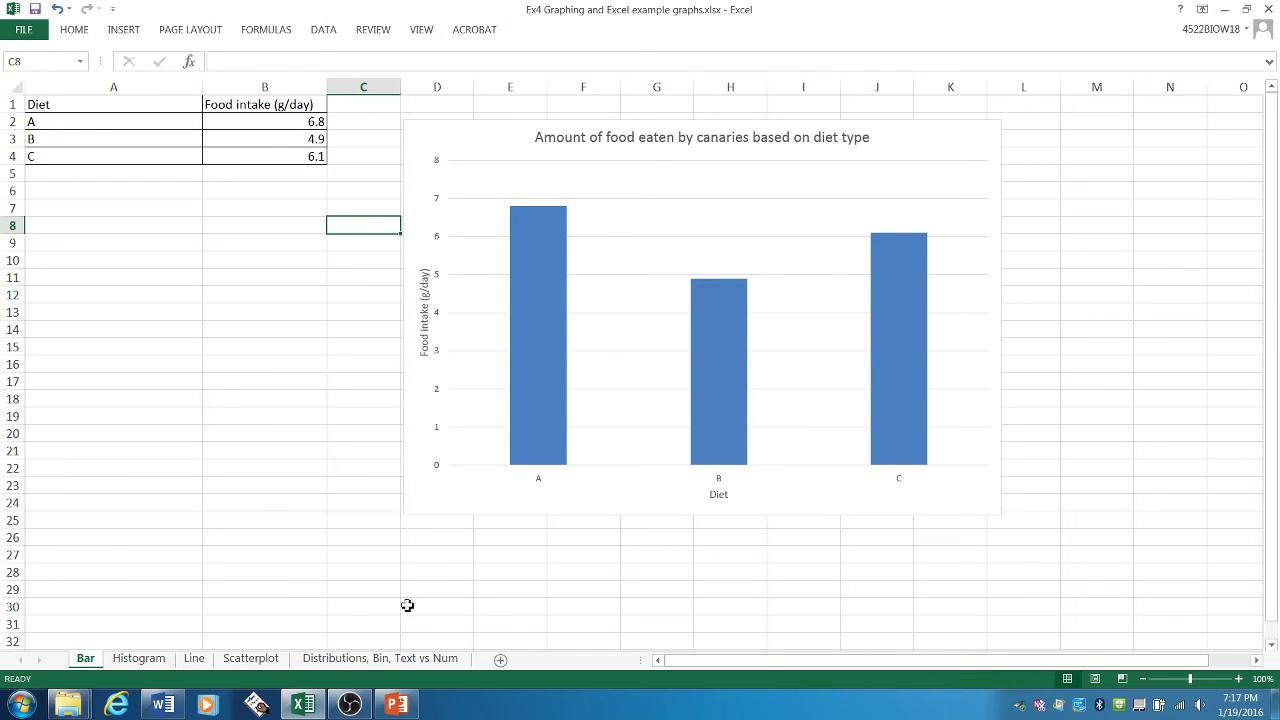
- Paste the food intake chart into the blank Word document using the destination theme
left_click(163, 705)
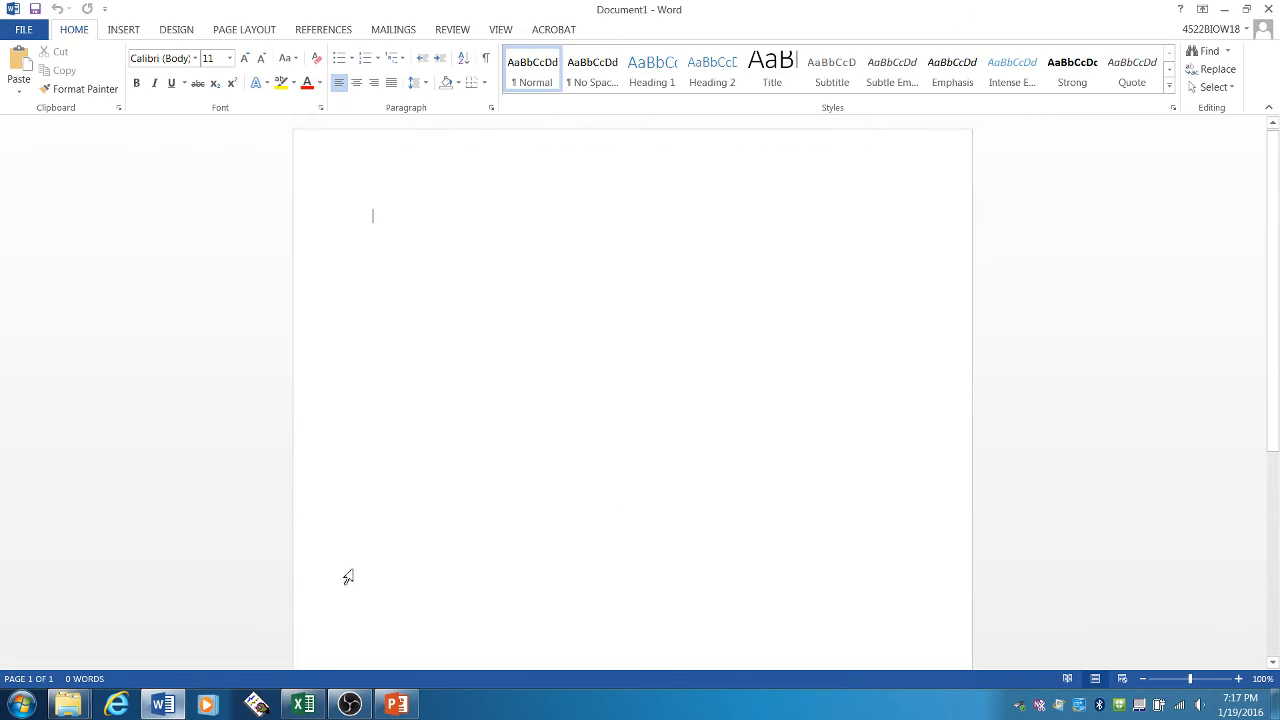
right_click(416, 215)
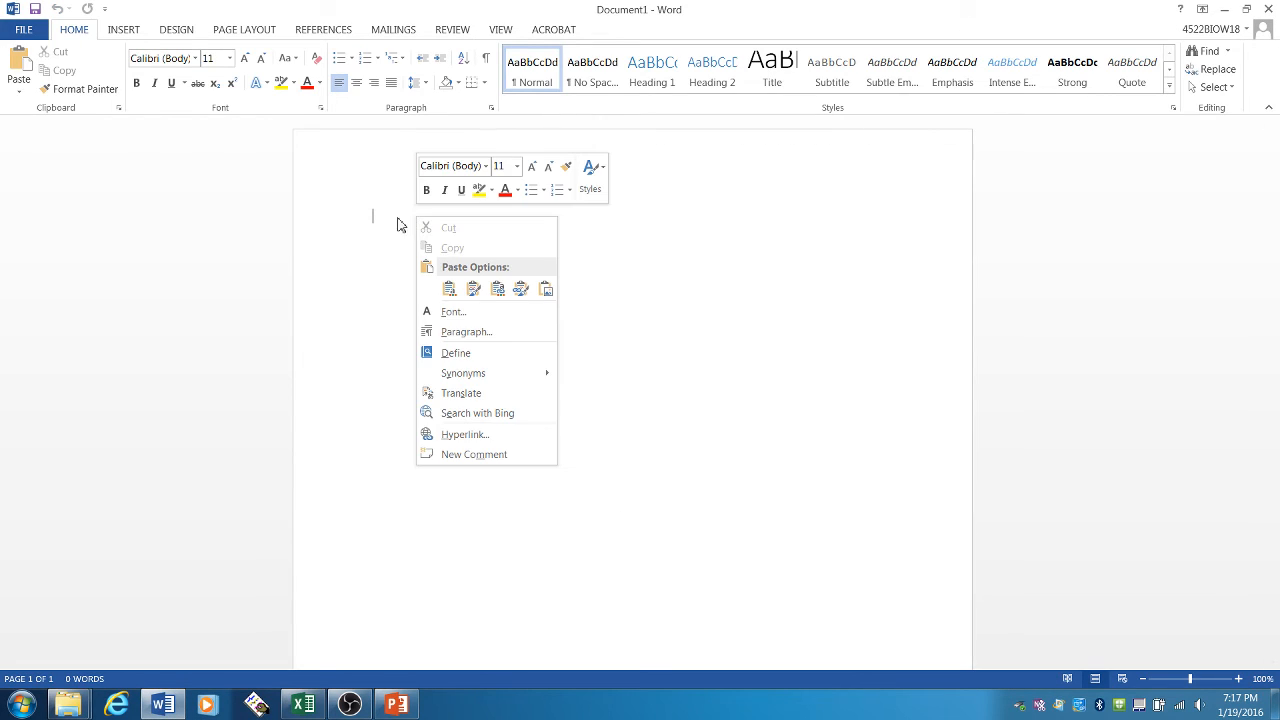
left_click(449, 289)
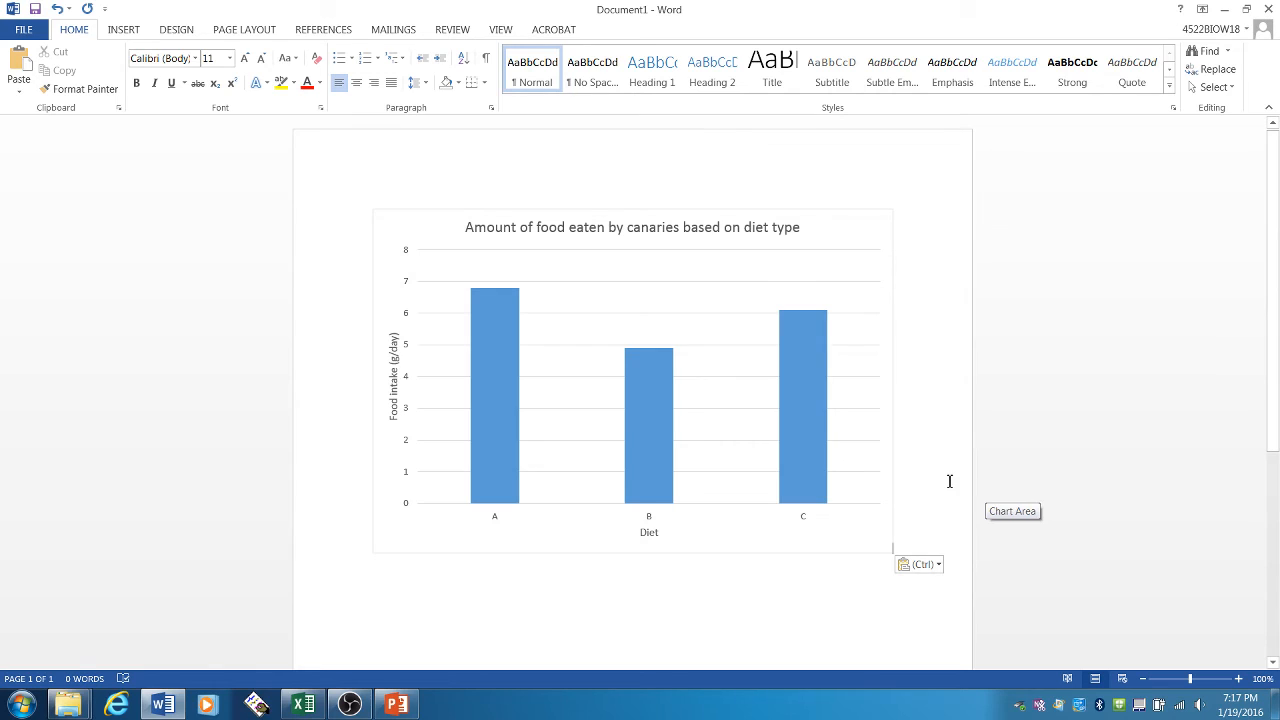
- Start a caption below the chart: "Canaries were fed one of three diets and their food intake was monitored for three weeks."
scroll(950, 482, "down", 1)
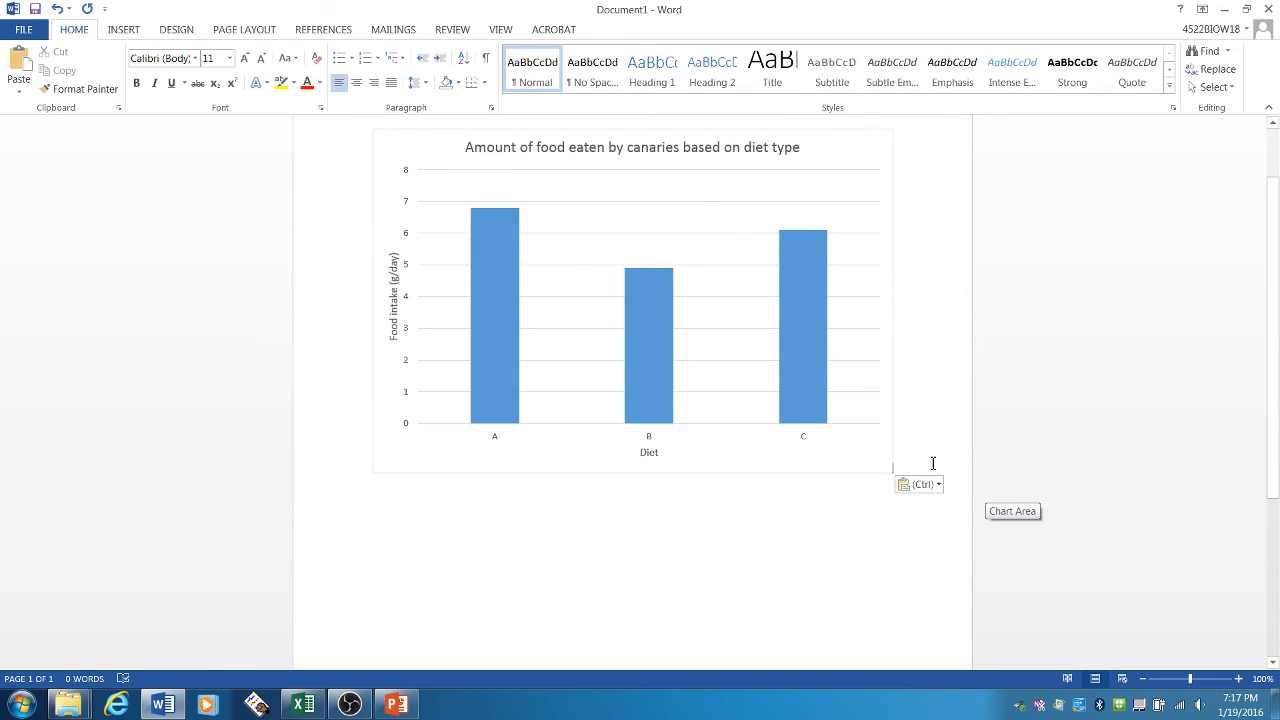
key("Return")
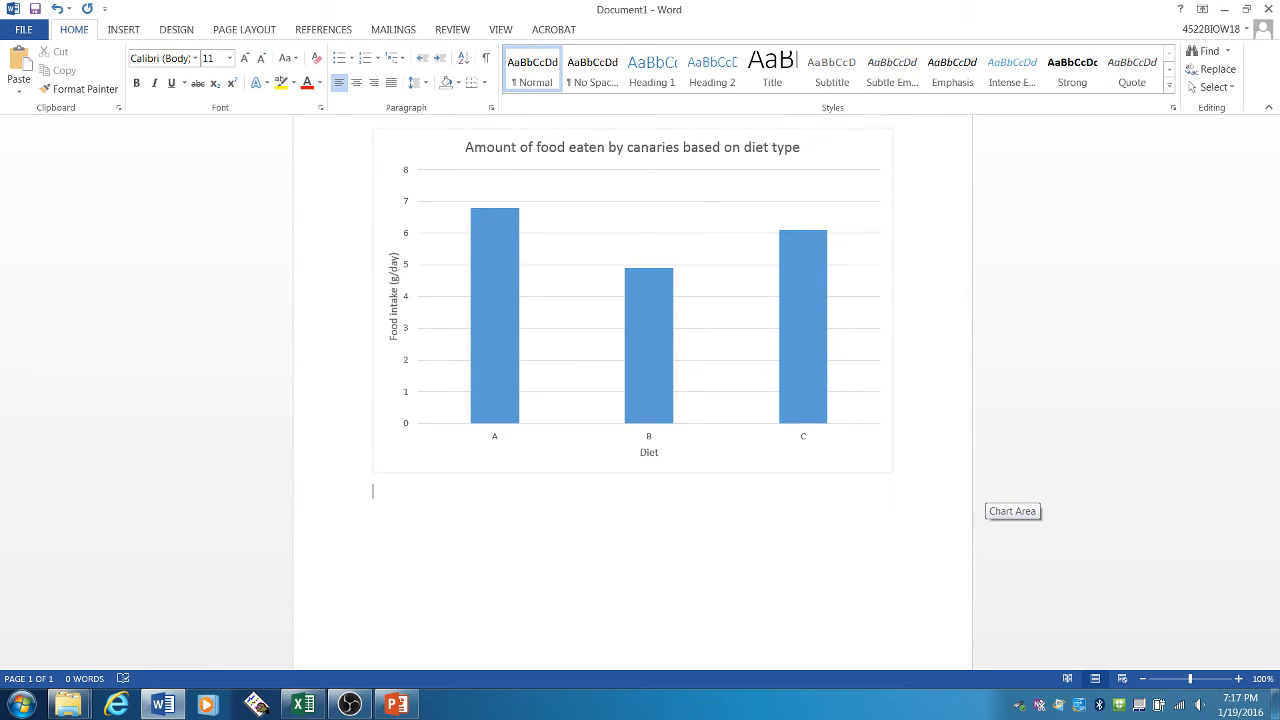
type("Canaries were fed one of thre")
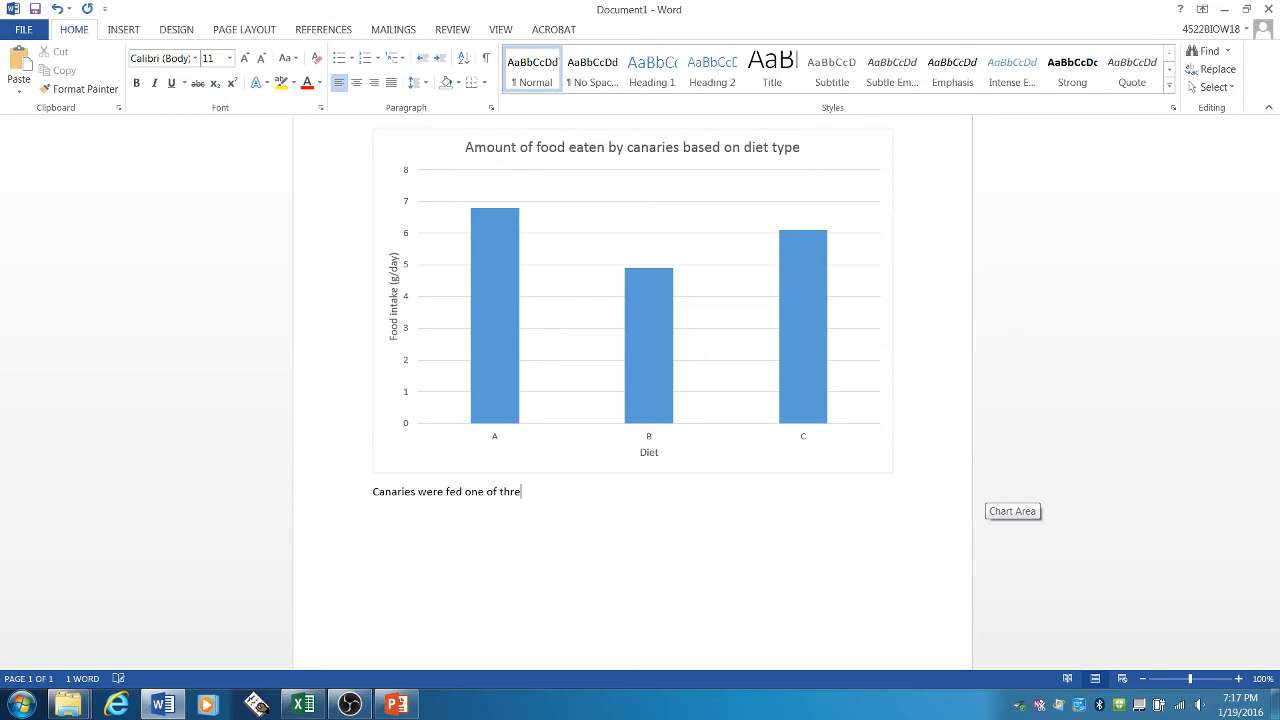
type("e diets and their food intake was monitore")
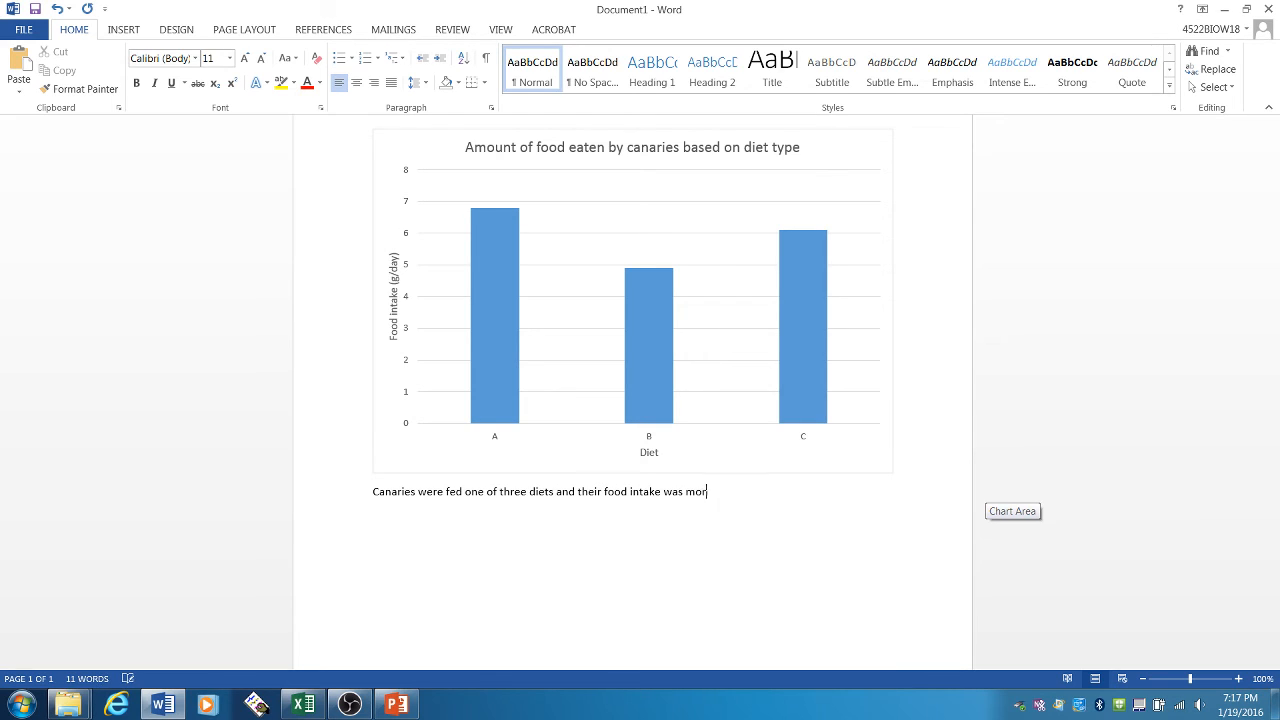
type("d for three we")
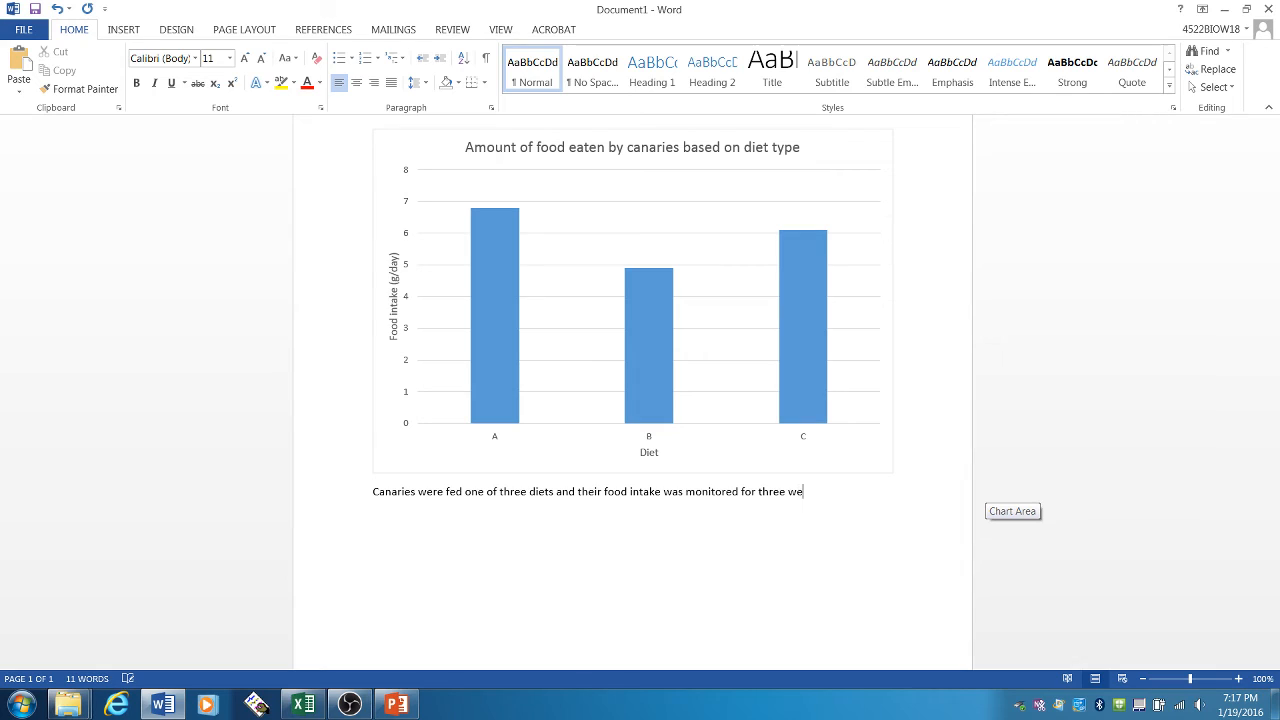
type("eks. ")
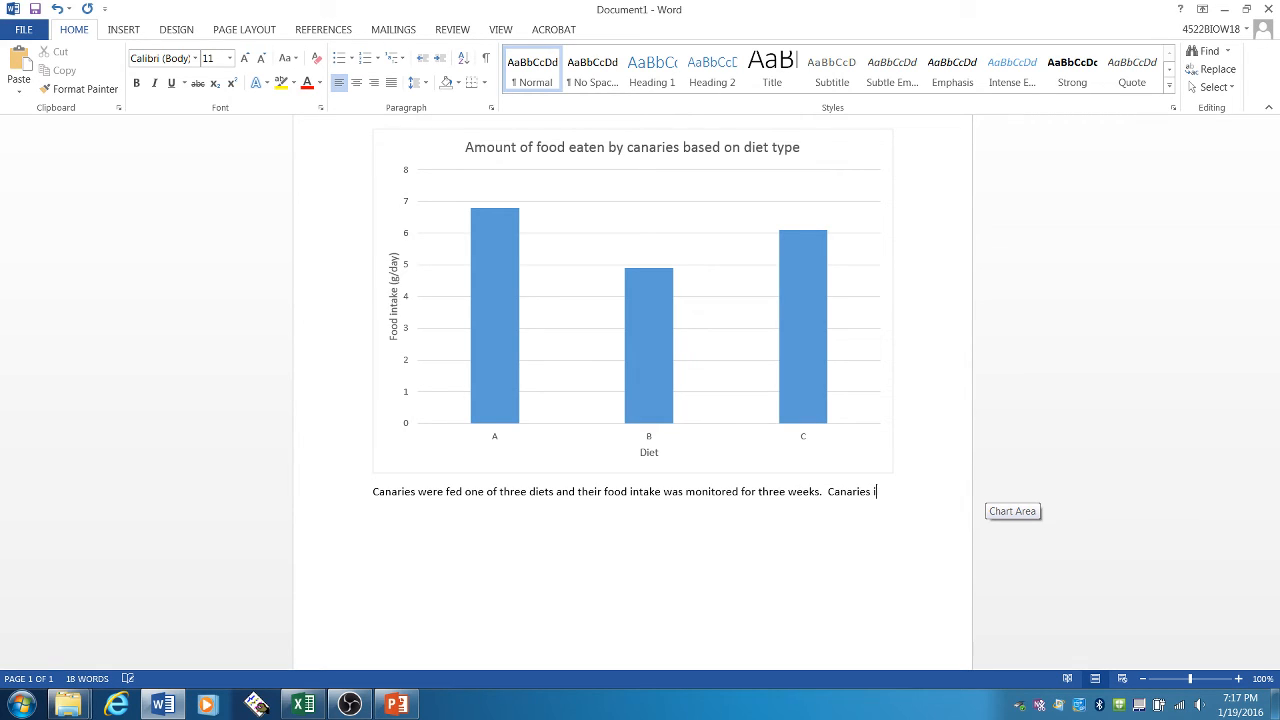
type(" Canaries that ate Diet ")
type("A consumed more f")
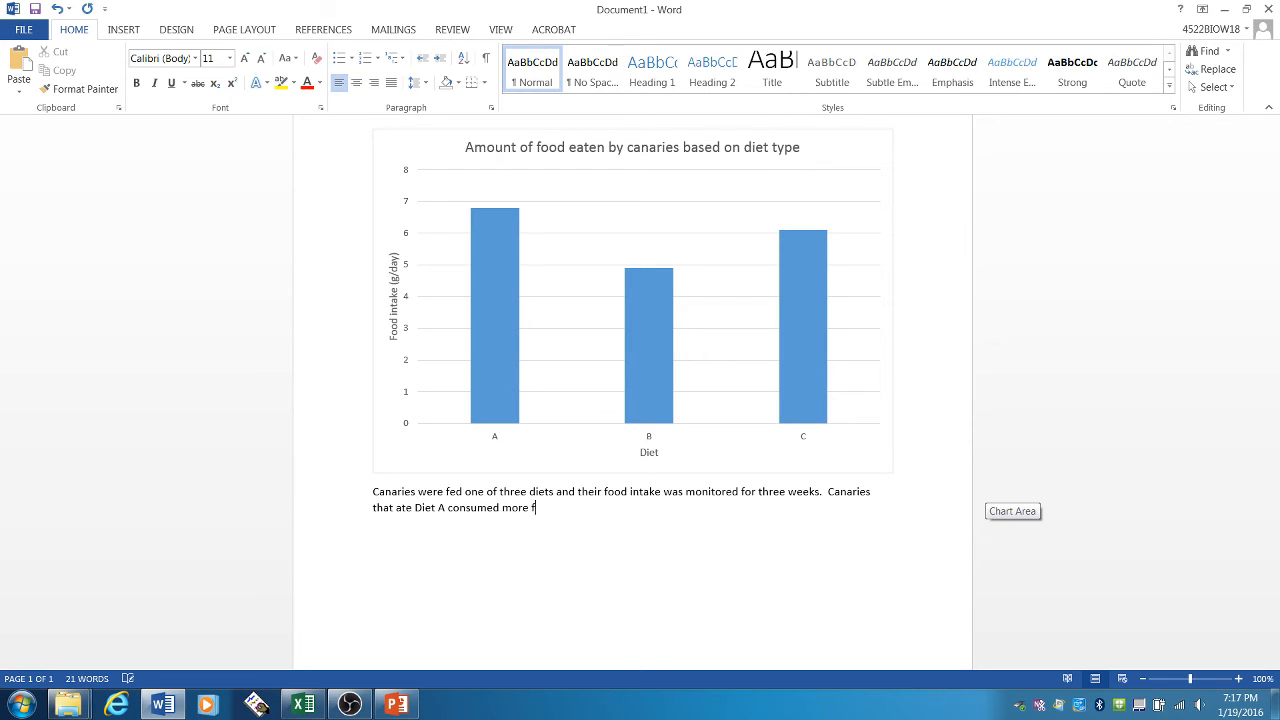
type("ood than those in Diet B or C.")
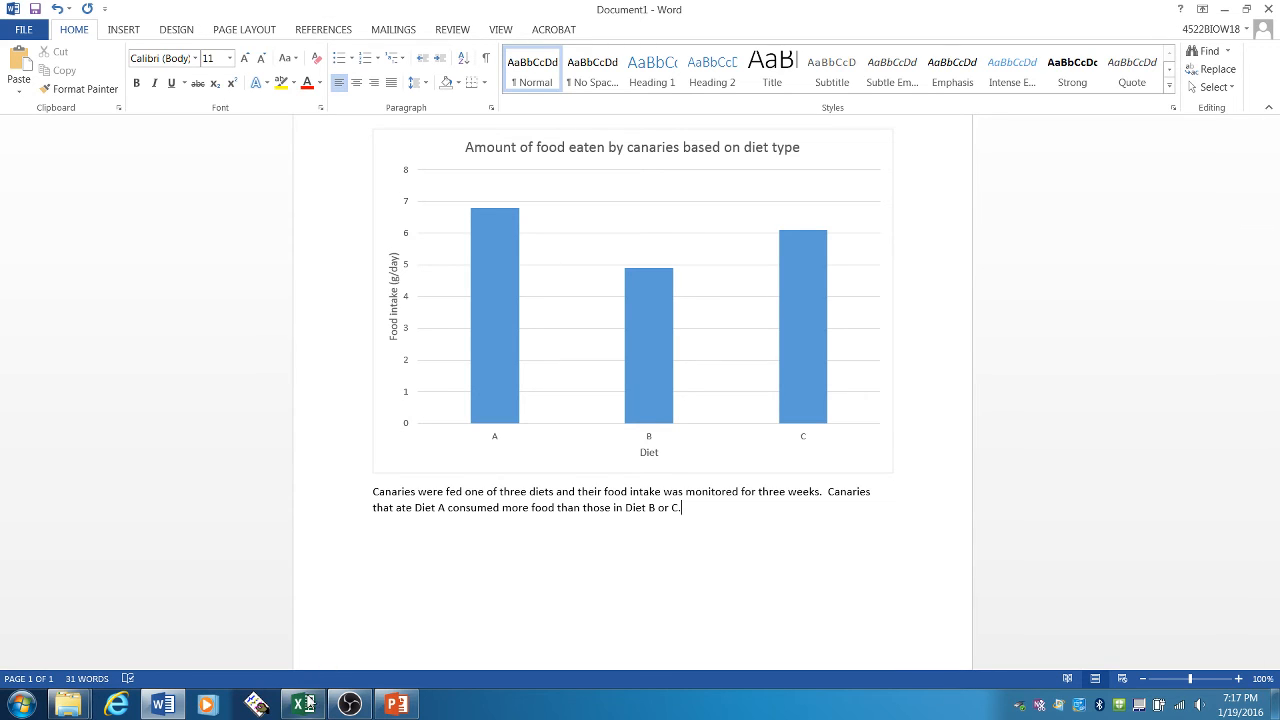
- Switch back to Excel and review the axis titles and chart title of the food intake chart
left_click(305, 705)
left_click(289, 307)
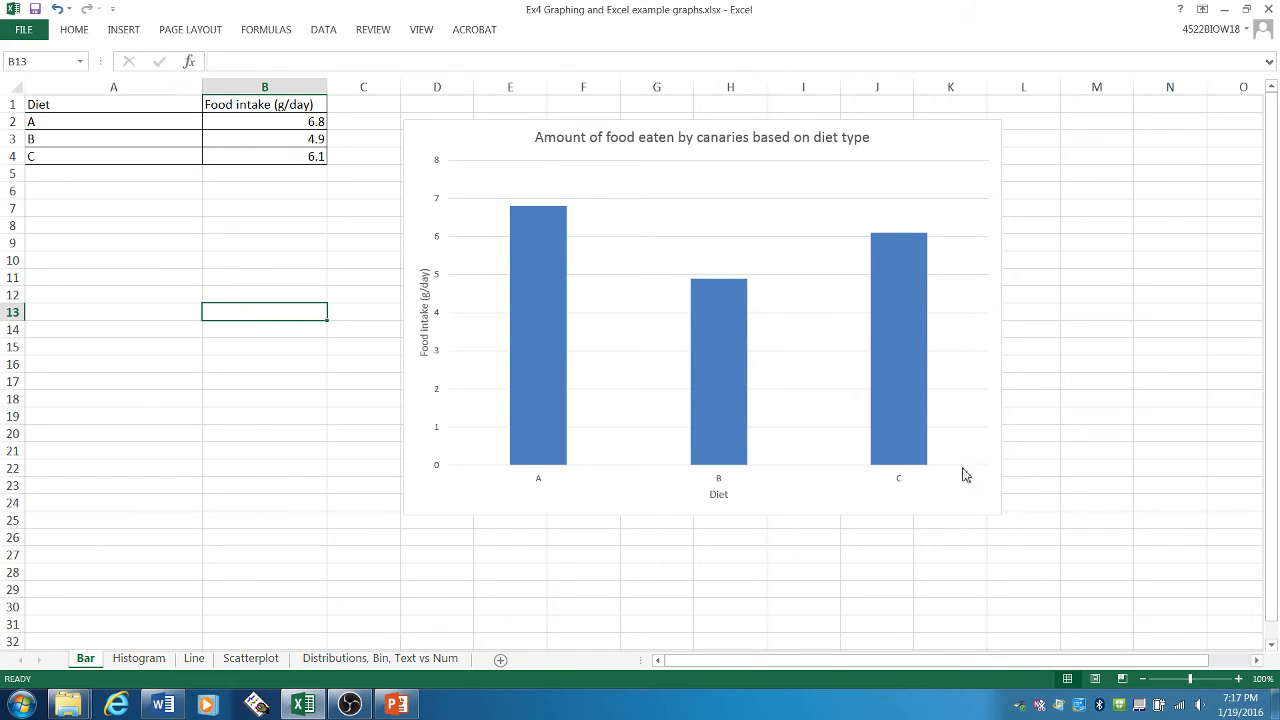
left_click(720, 503)
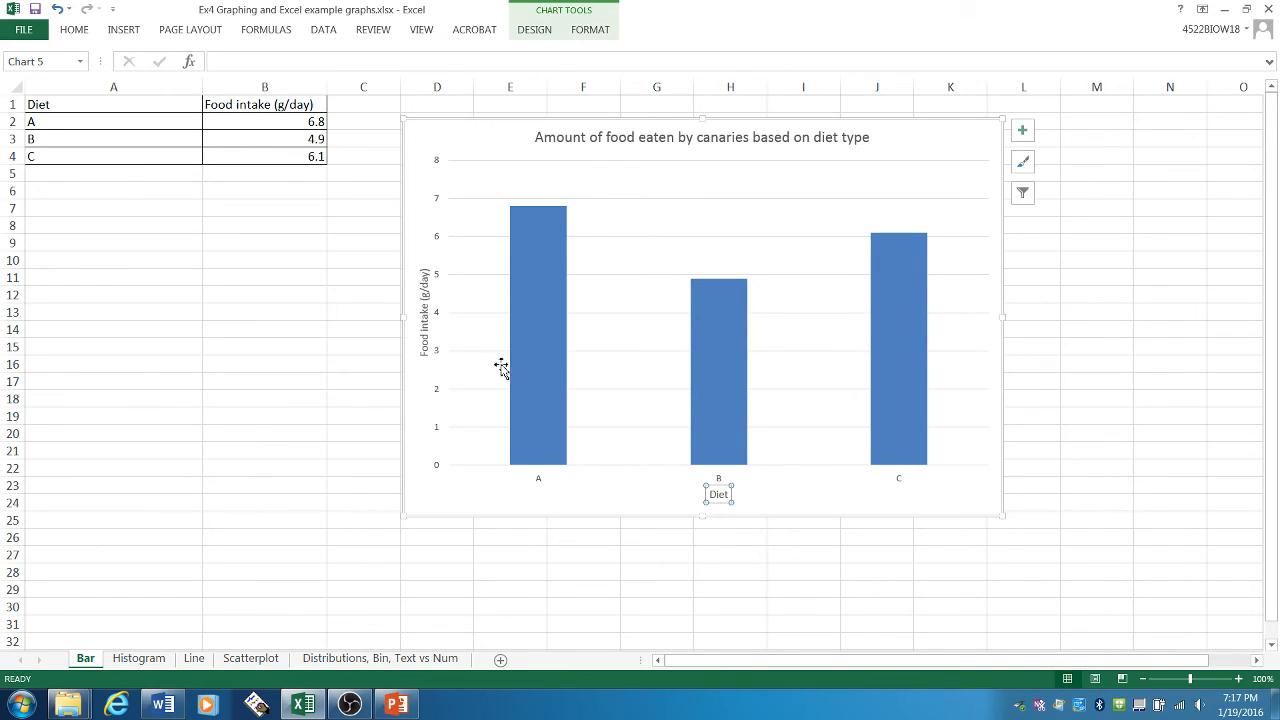
left_click(421, 331)
left_click(702, 137)
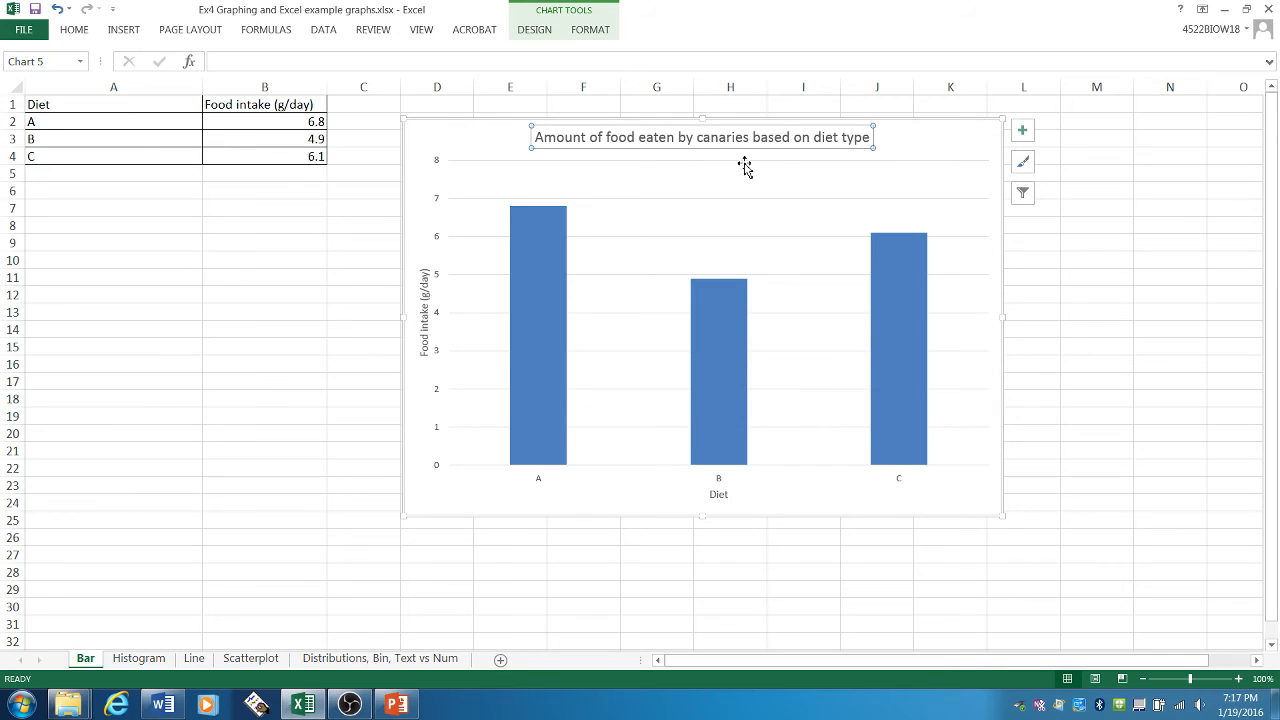
left_click(377, 316)
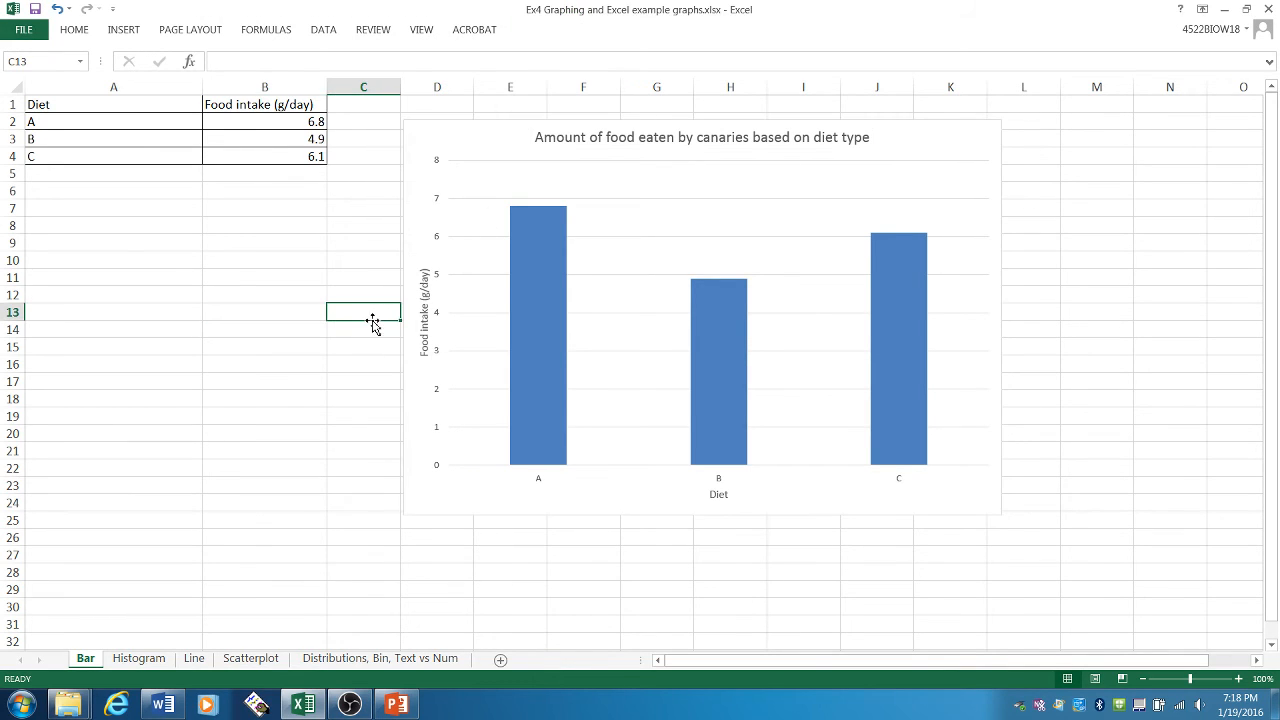
- Open the Histogram sheet and examine the quiz scores against the number of students who earned each score
left_click(138, 658)
left_click(360, 309)
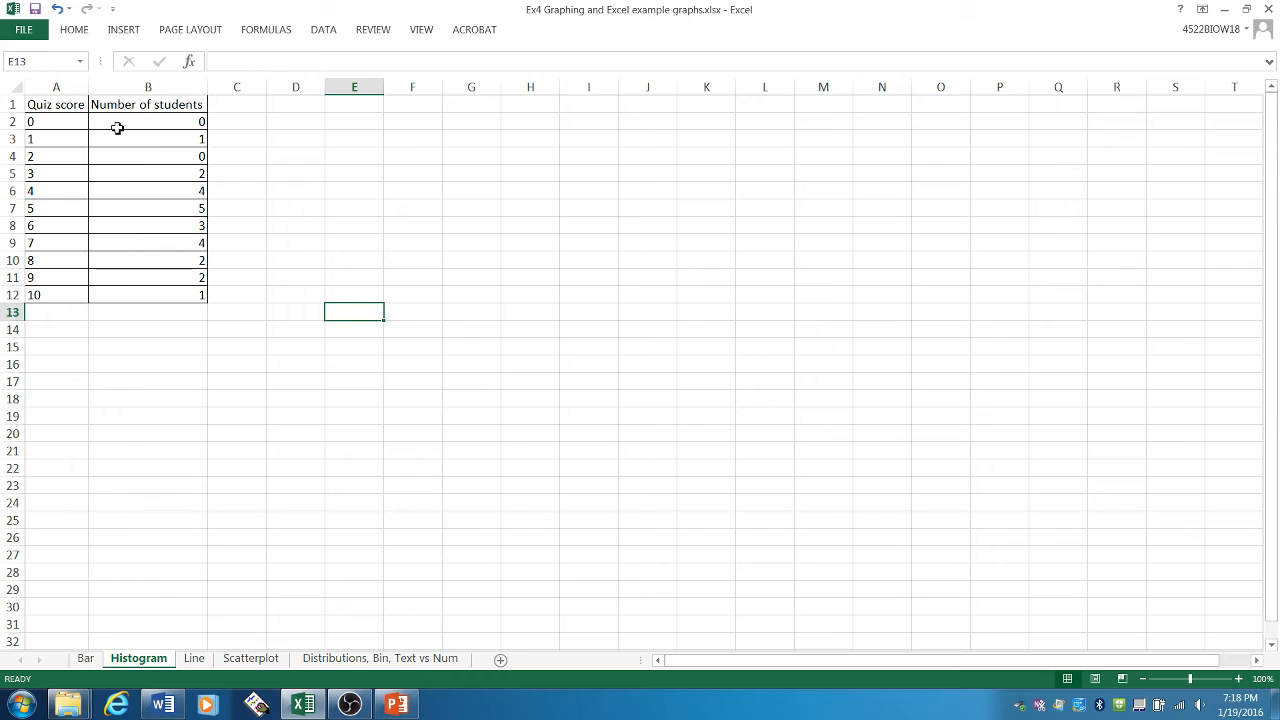
left_click(71, 108)
left_click(139, 106)
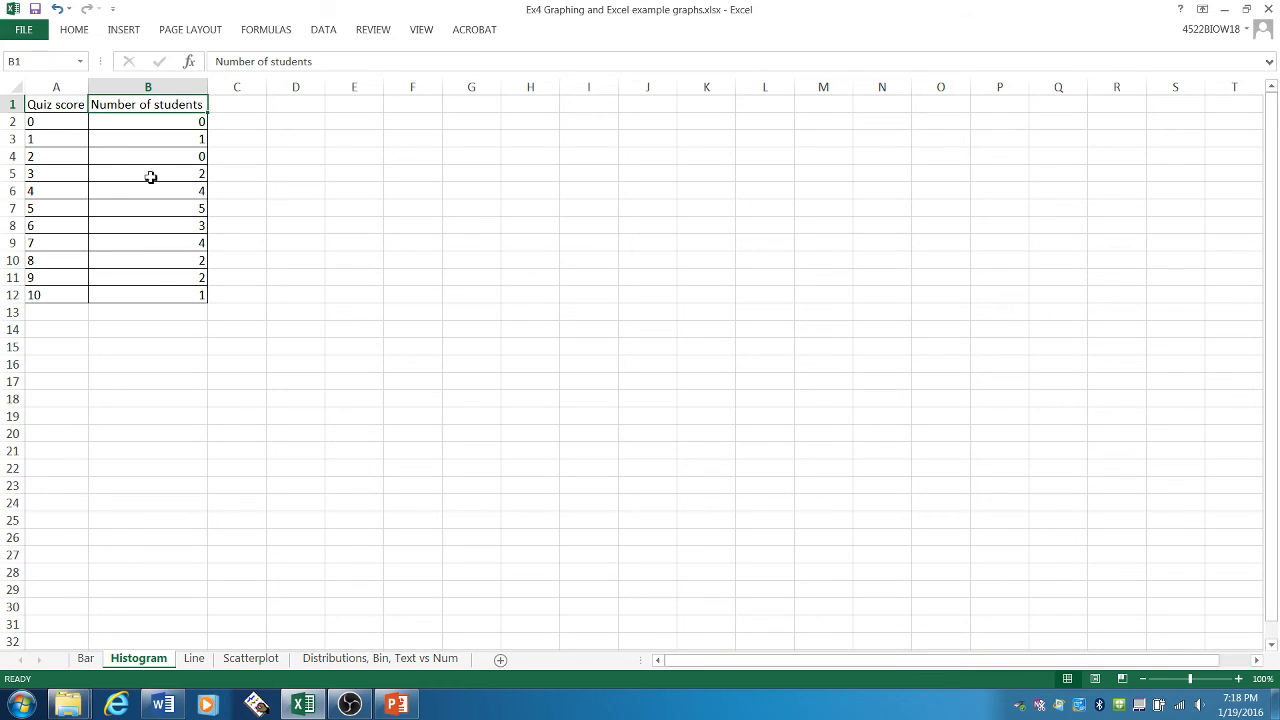
left_click_drag(60, 122, 60, 295)
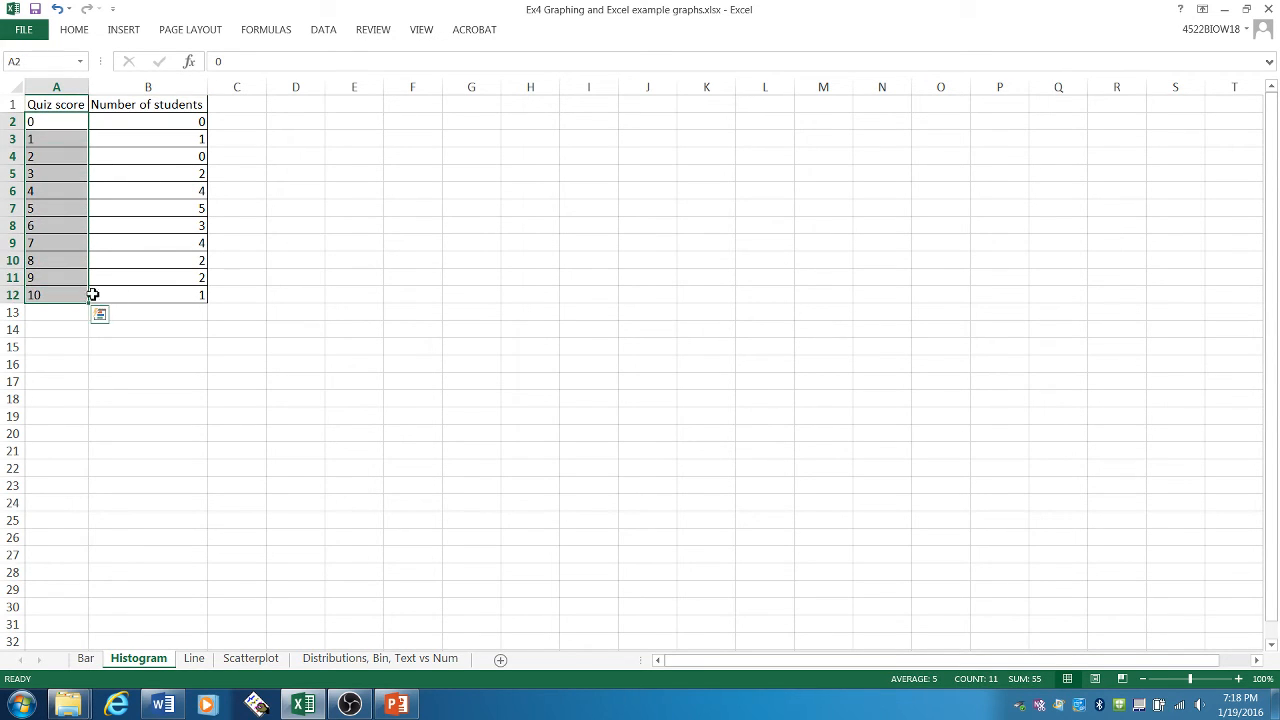
left_click(298, 276)
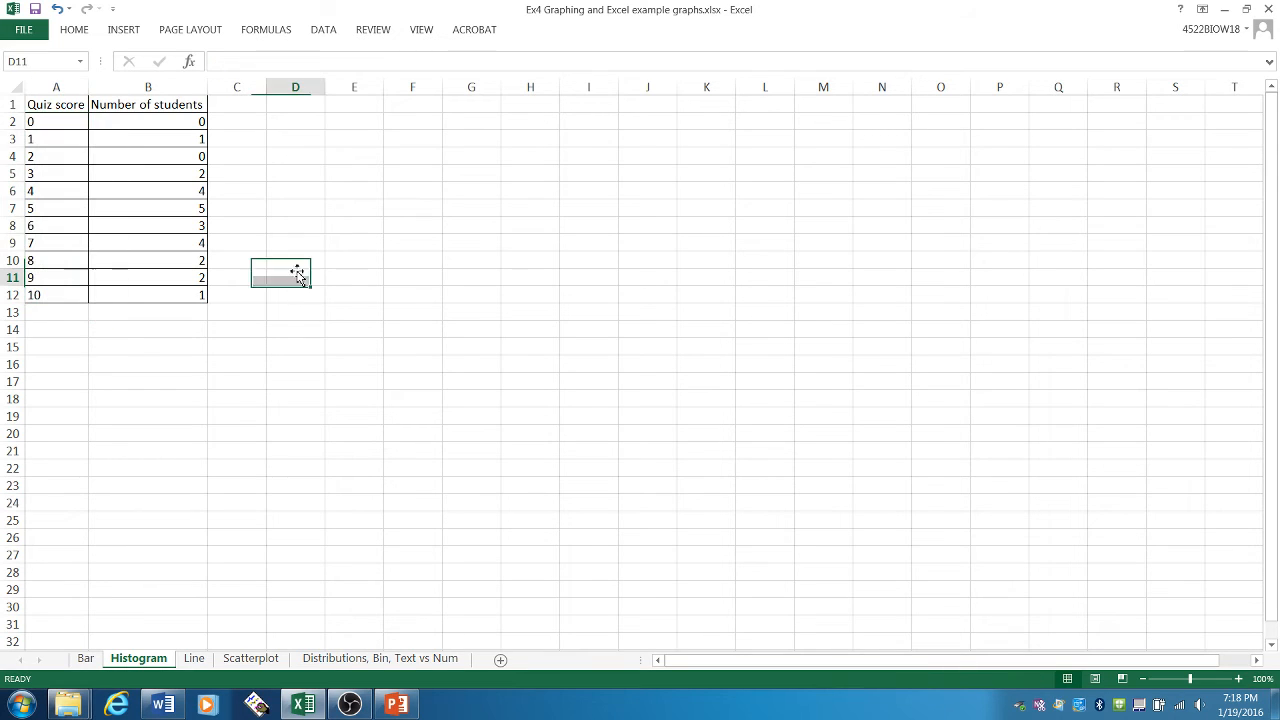
left_click(185, 121)
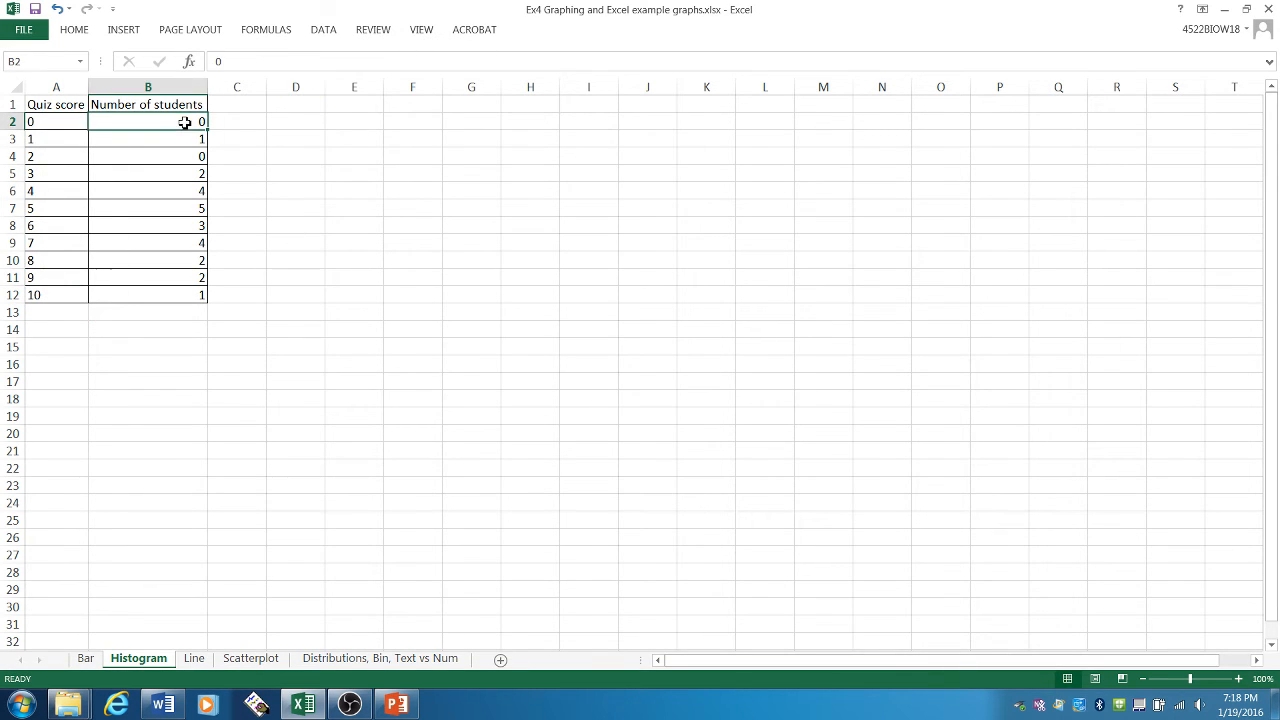
left_click(63, 122)
left_click(195, 141)
left_click(45, 141)
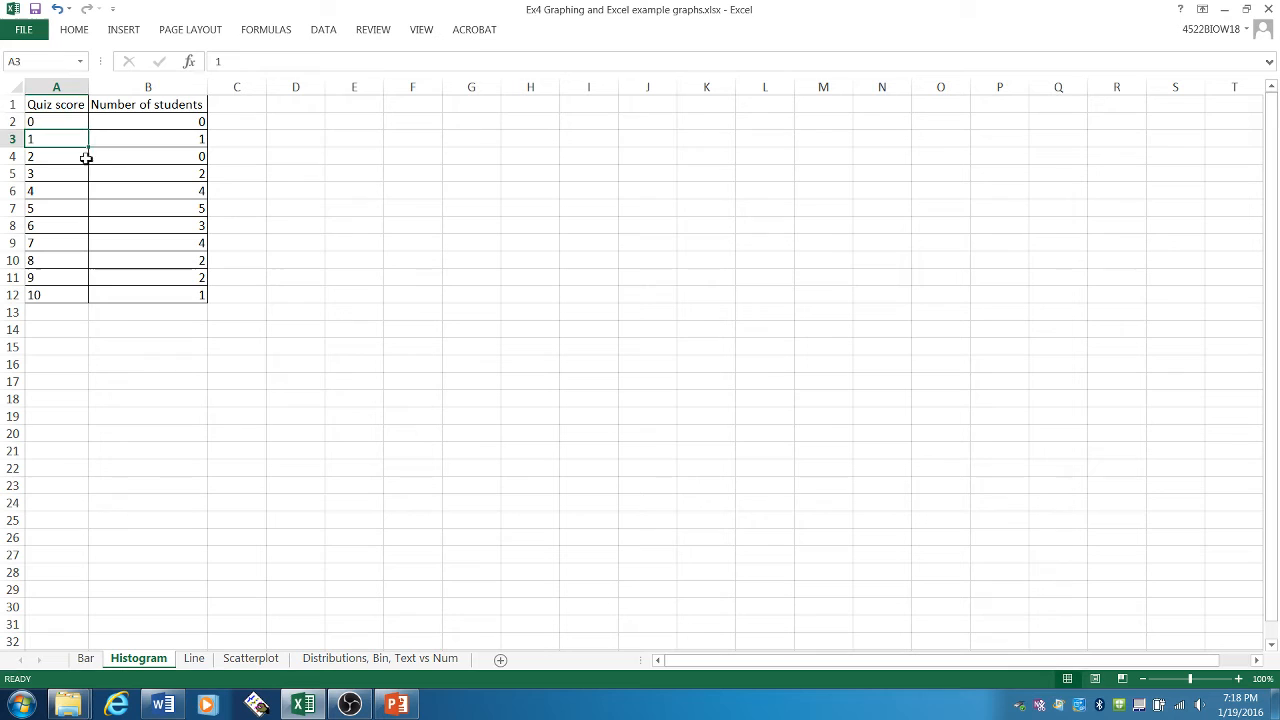
left_click(177, 173)
left_click(63, 175)
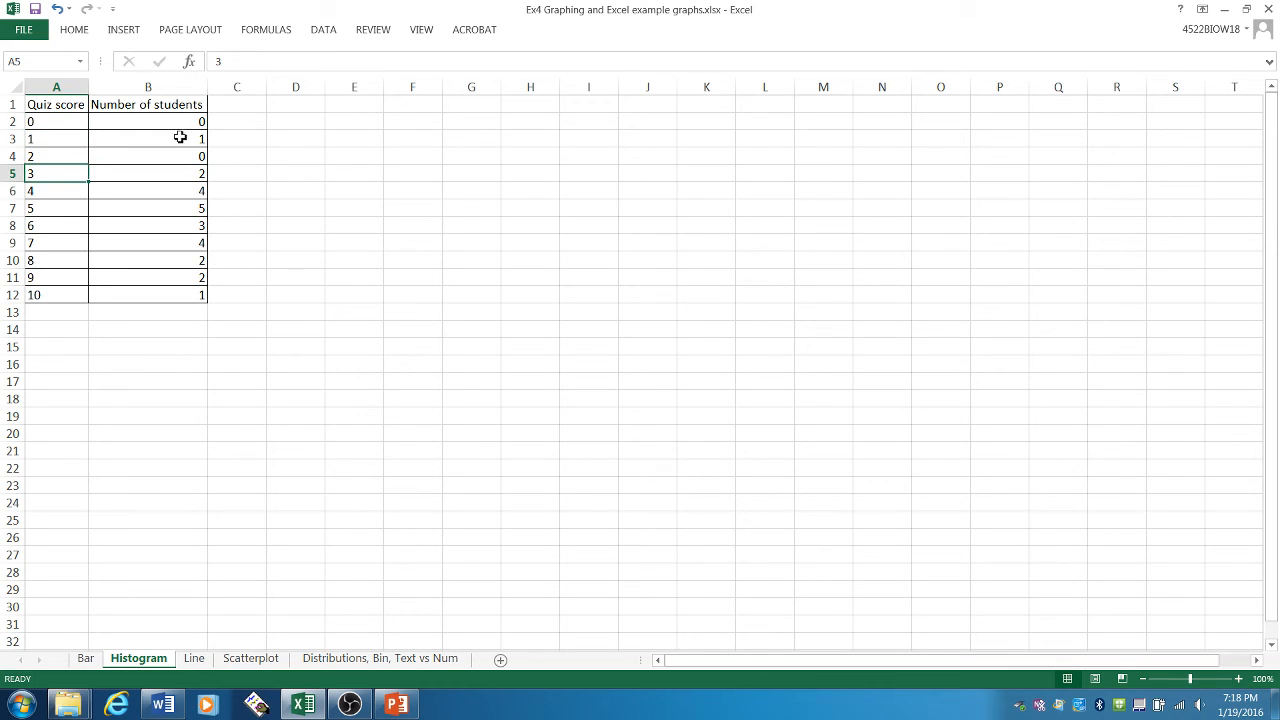
left_click_drag(189, 121, 195, 296)
left_click(294, 198)
- Insert a 2-D clustered column chart of the student counts in B2:B12, moved and enlarged to span about G6 to P28
left_click_drag(171, 121, 185, 297)
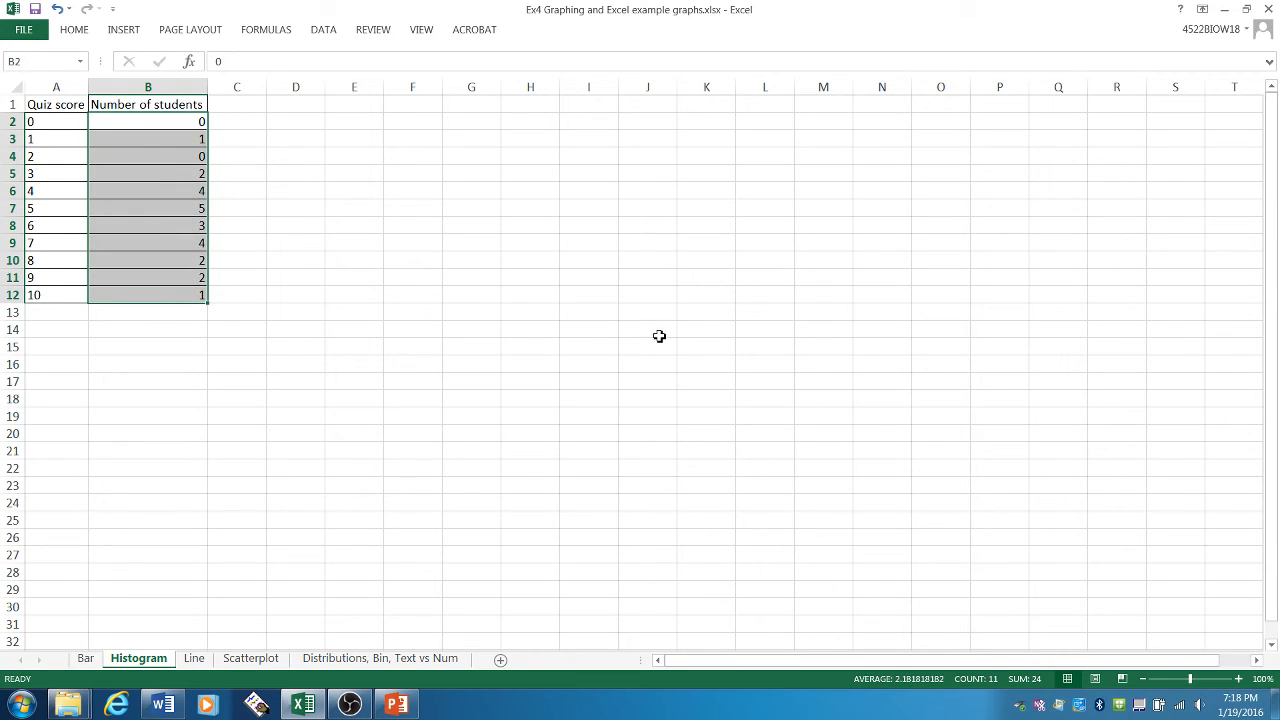
left_click(128, 31)
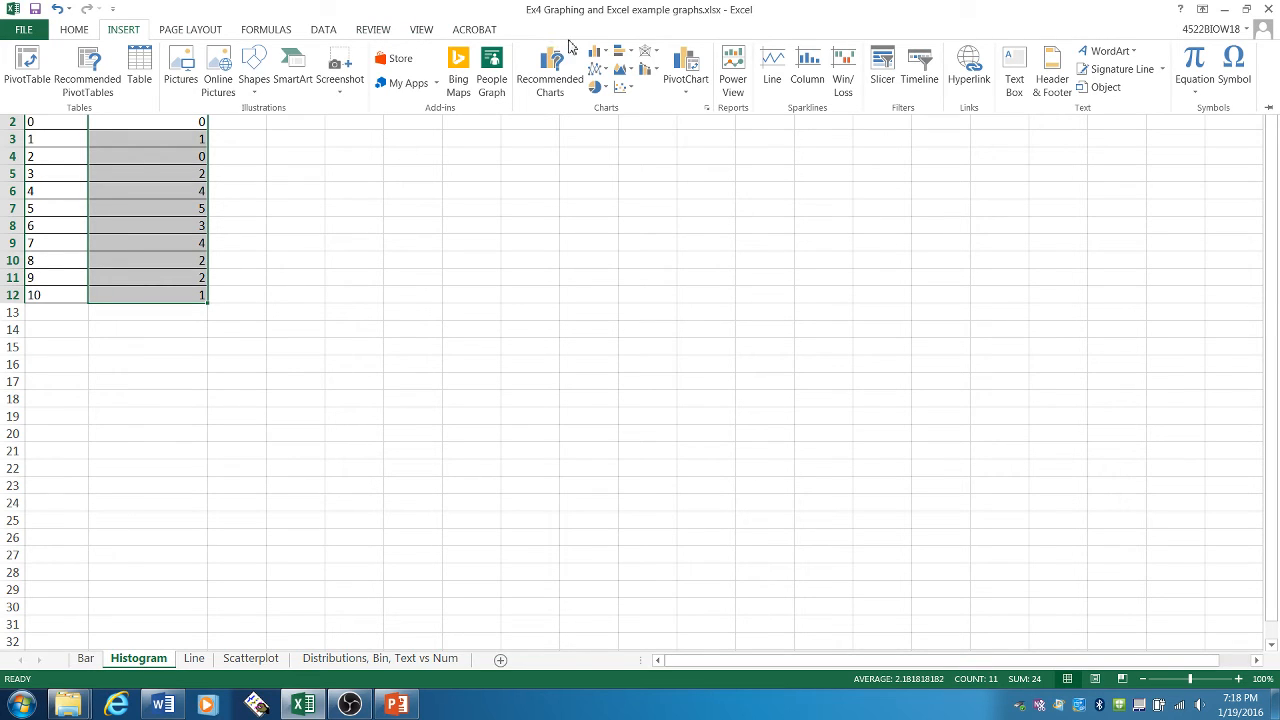
left_click(595, 52)
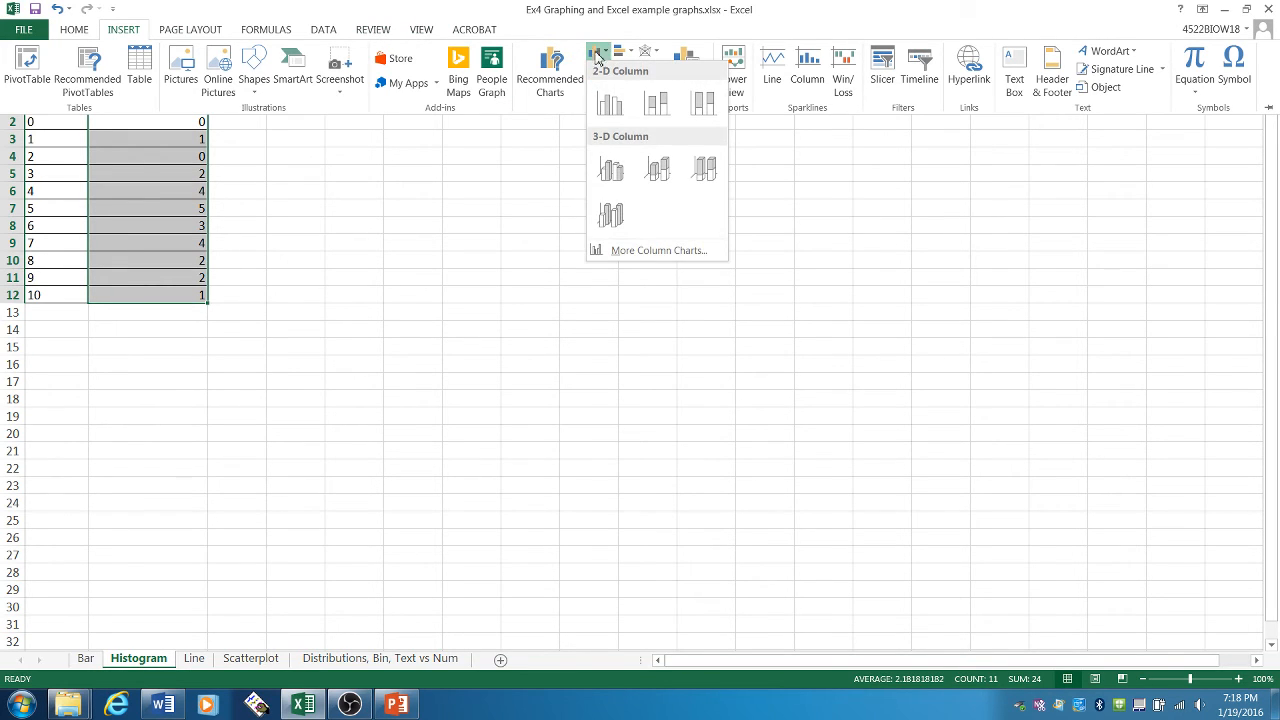
left_click(605, 97)
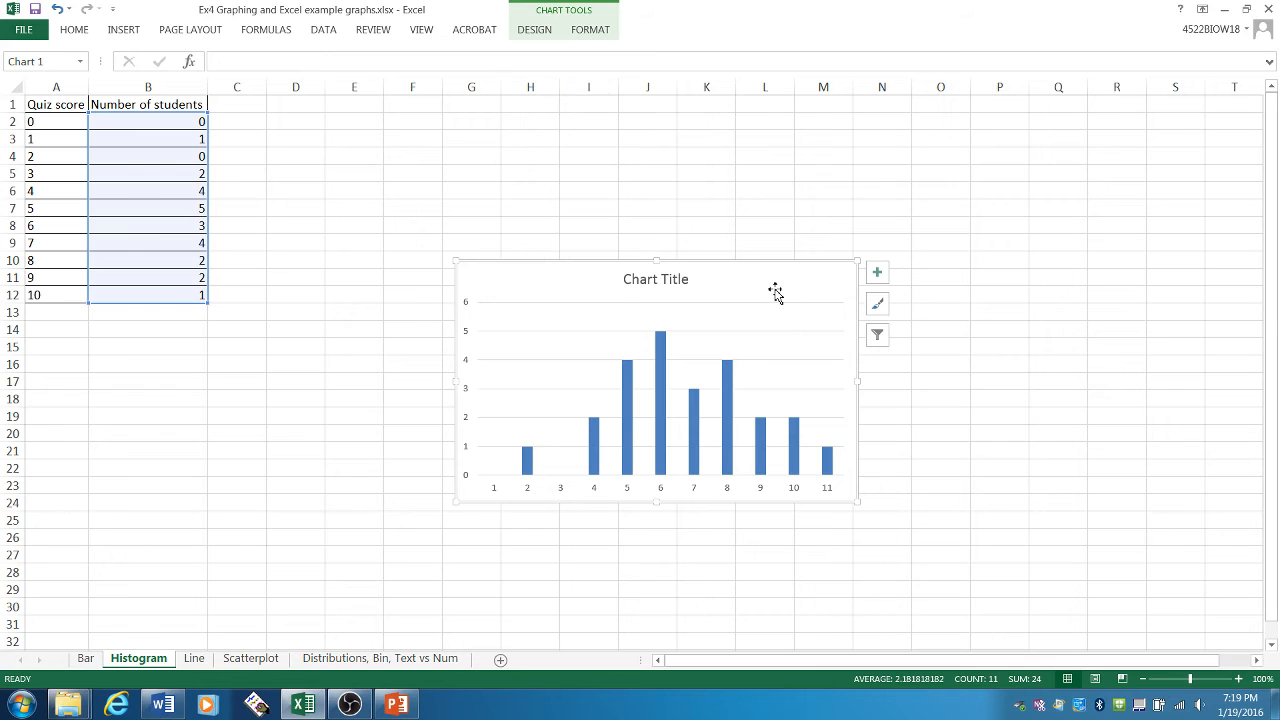
left_click_drag(774, 289, 754, 214)
left_click_drag(841, 425, 1043, 577)
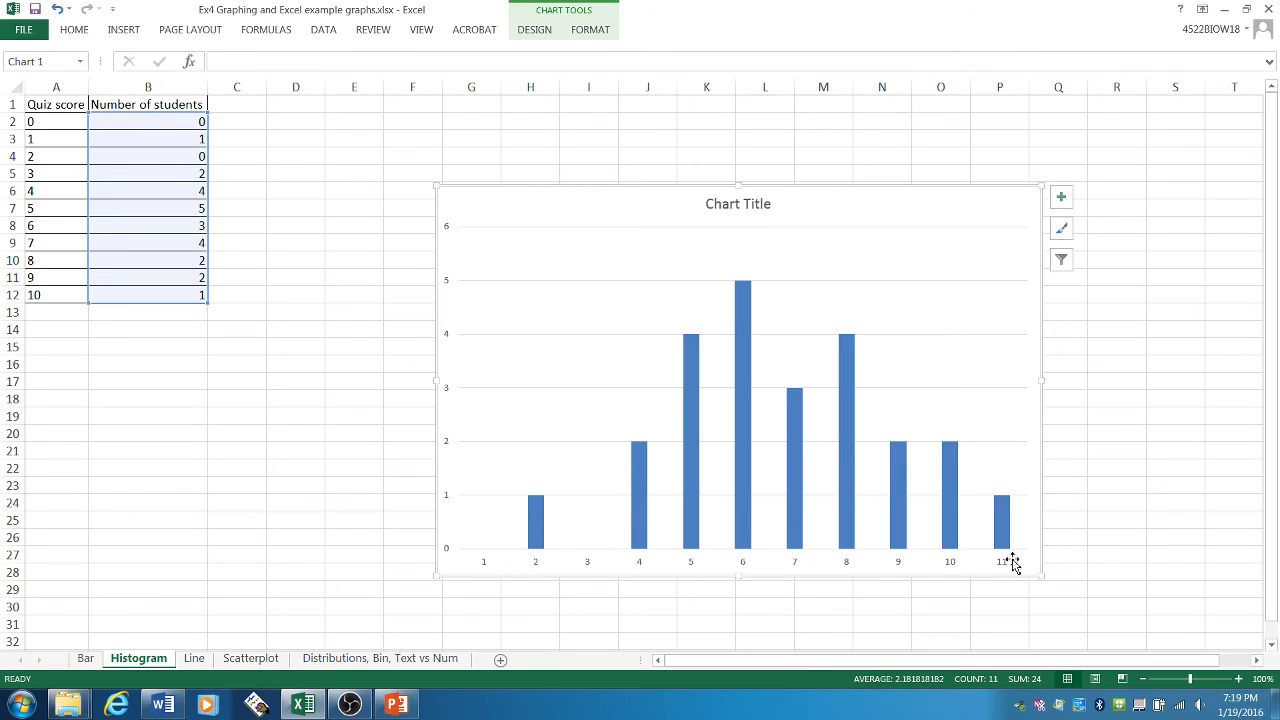
- Set the chart's horizontal axis labels to the quiz scores in A2:A12
left_click(50, 123)
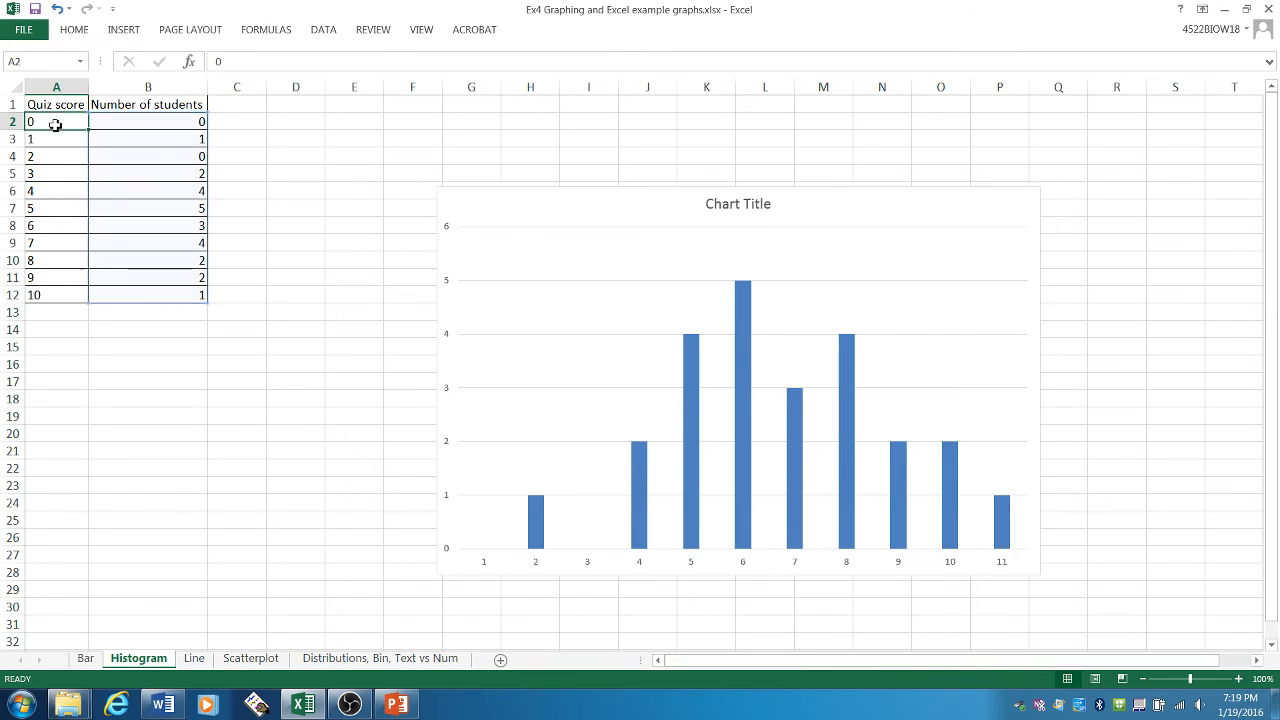
left_click(64, 309)
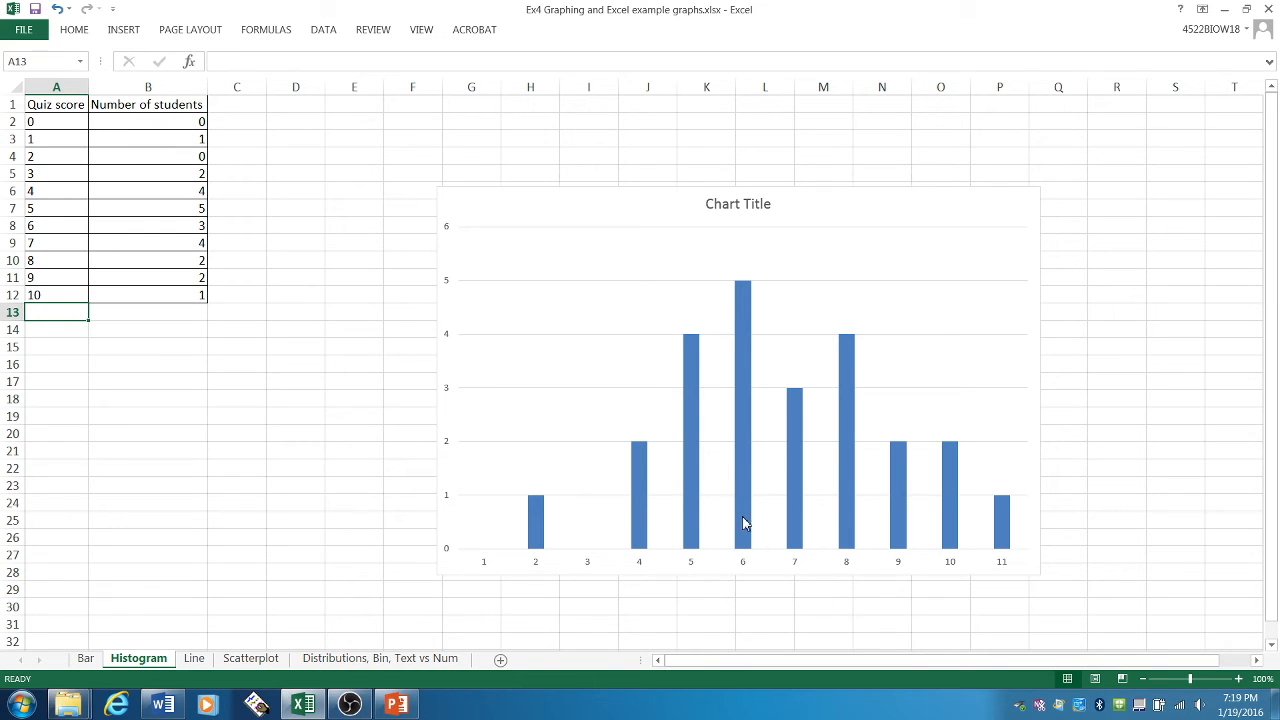
right_click(691, 490)
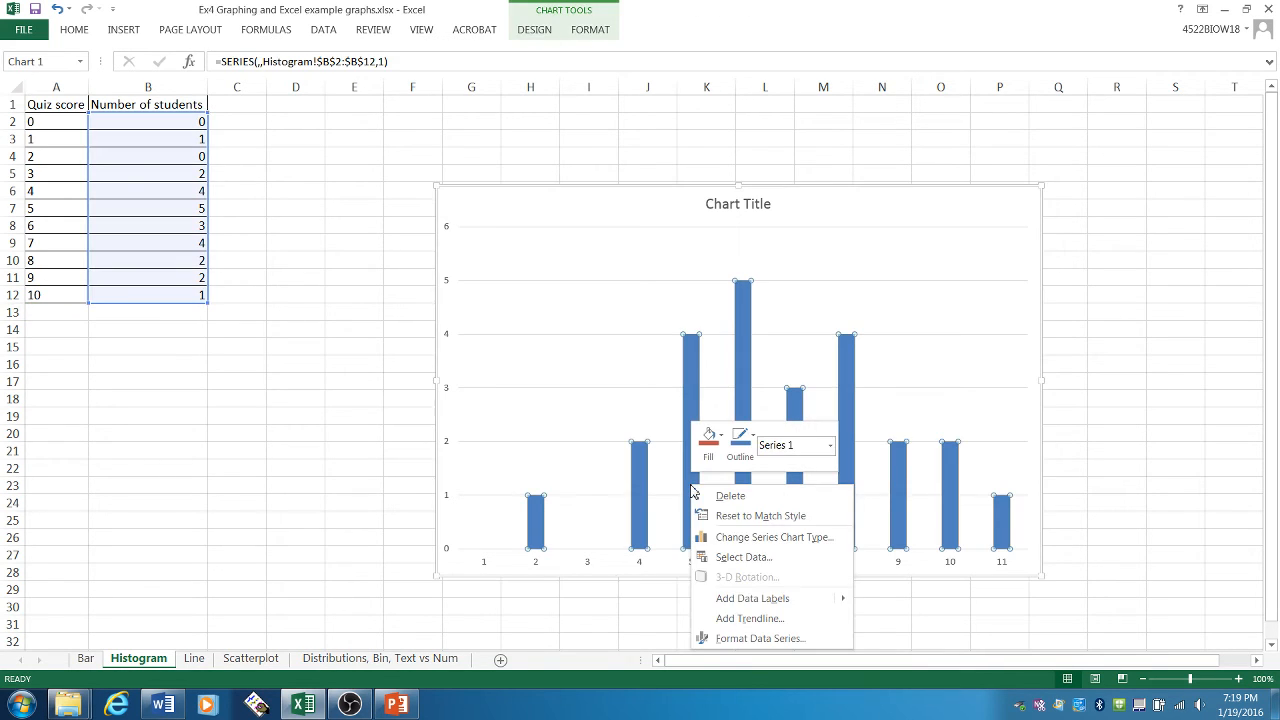
left_click(745, 557)
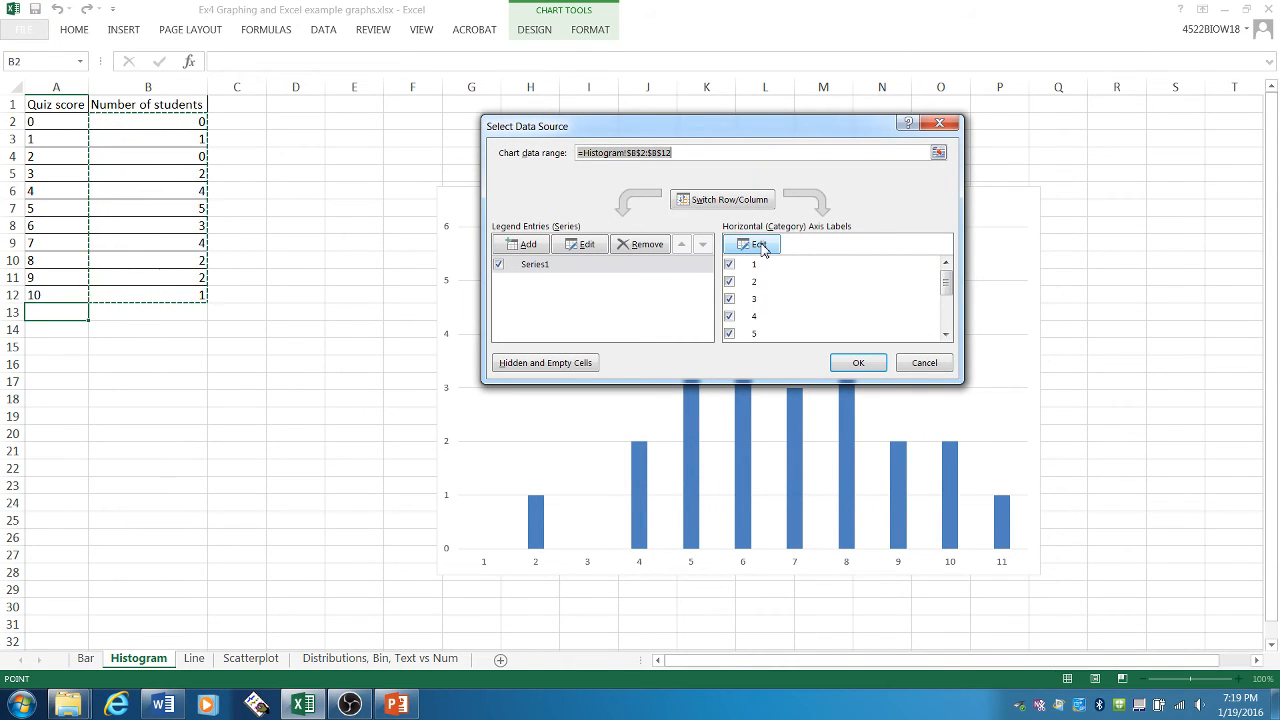
left_click(759, 246)
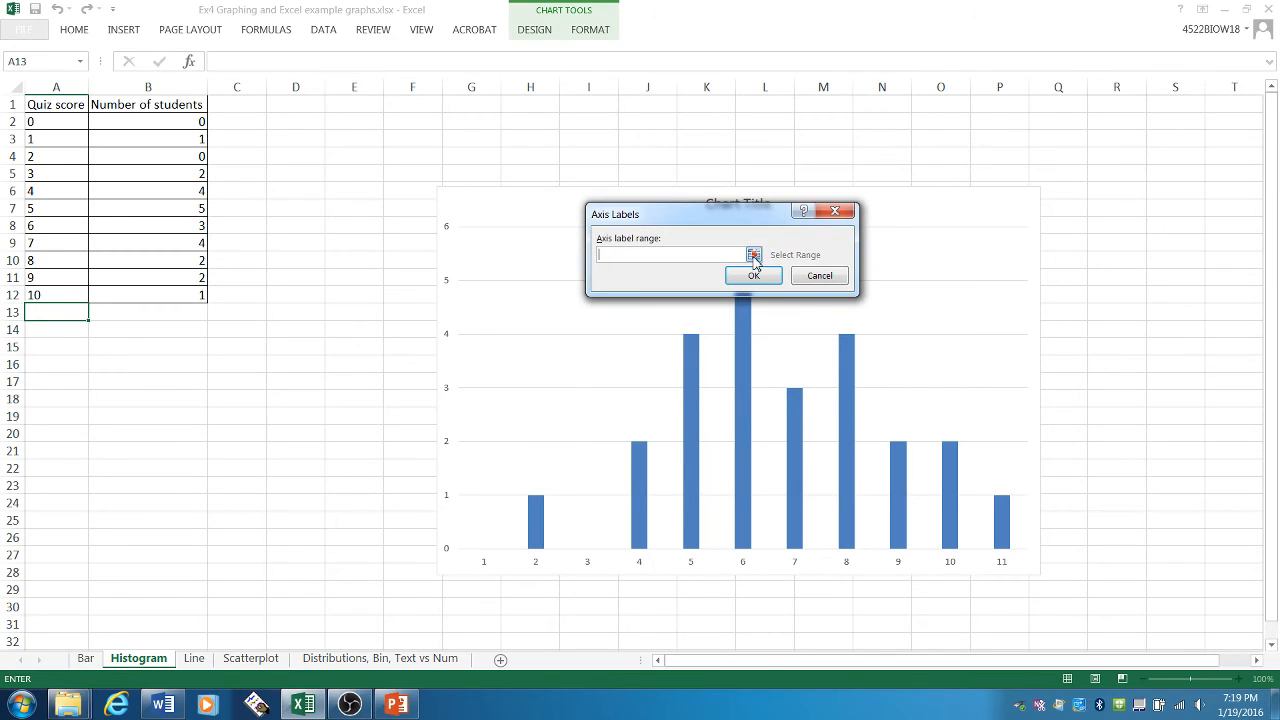
left_click(755, 256)
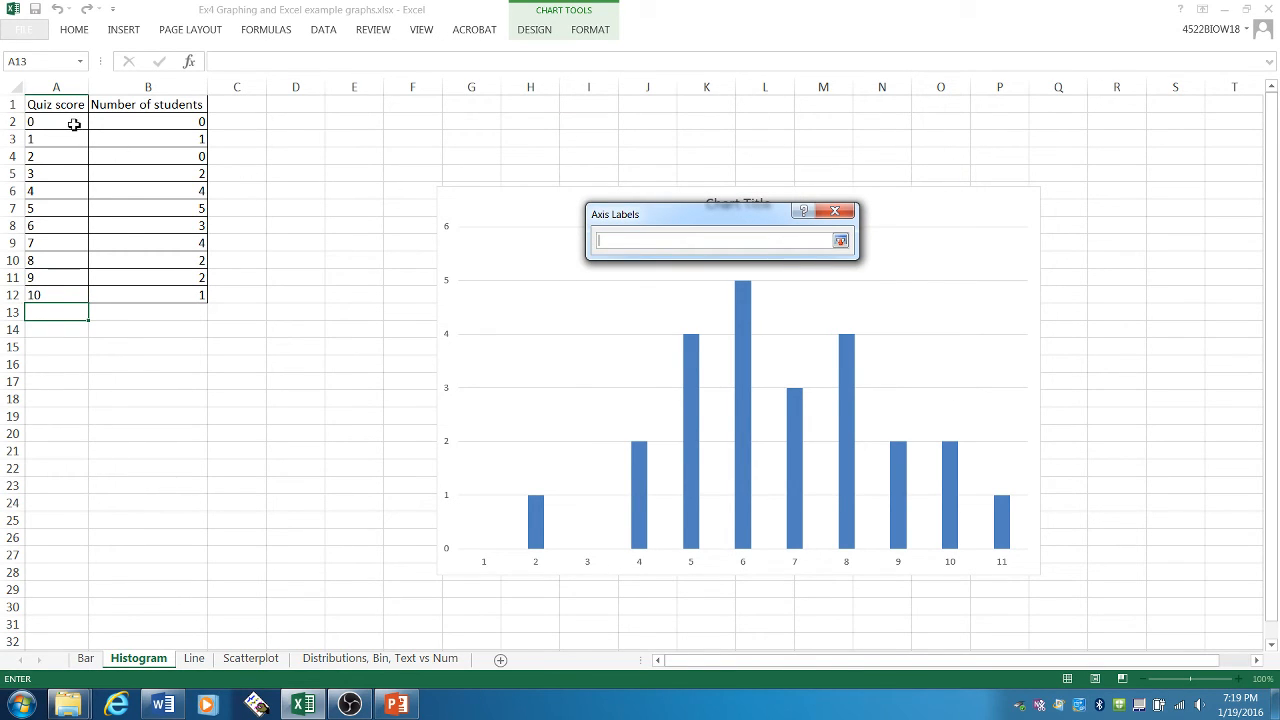
left_click_drag(74, 122, 74, 302)
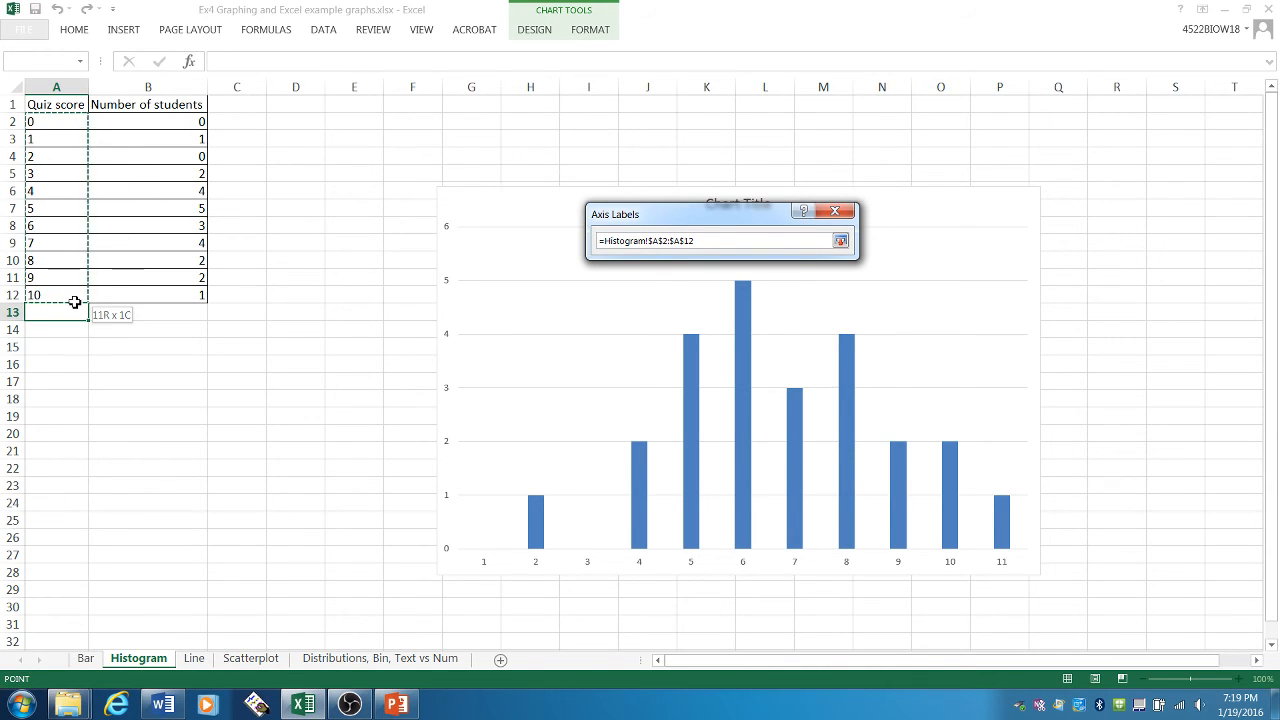
left_click(840, 241)
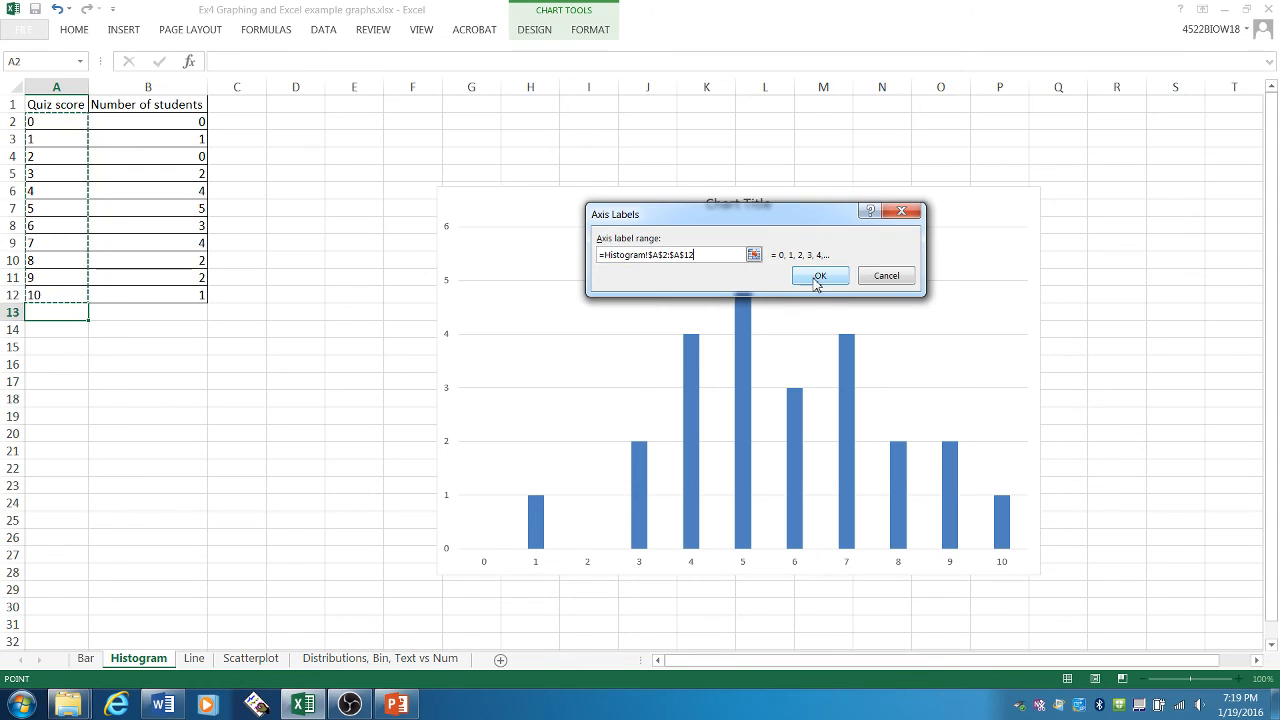
left_click(818, 278)
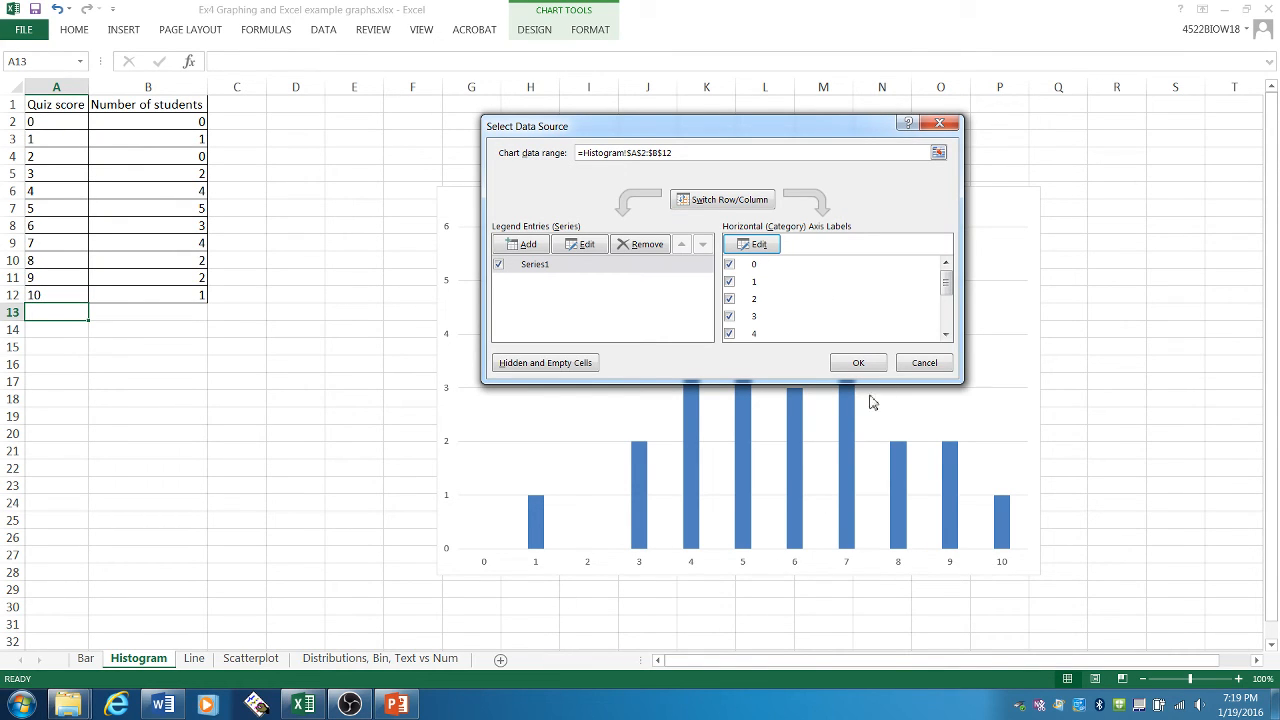
left_click(858, 363)
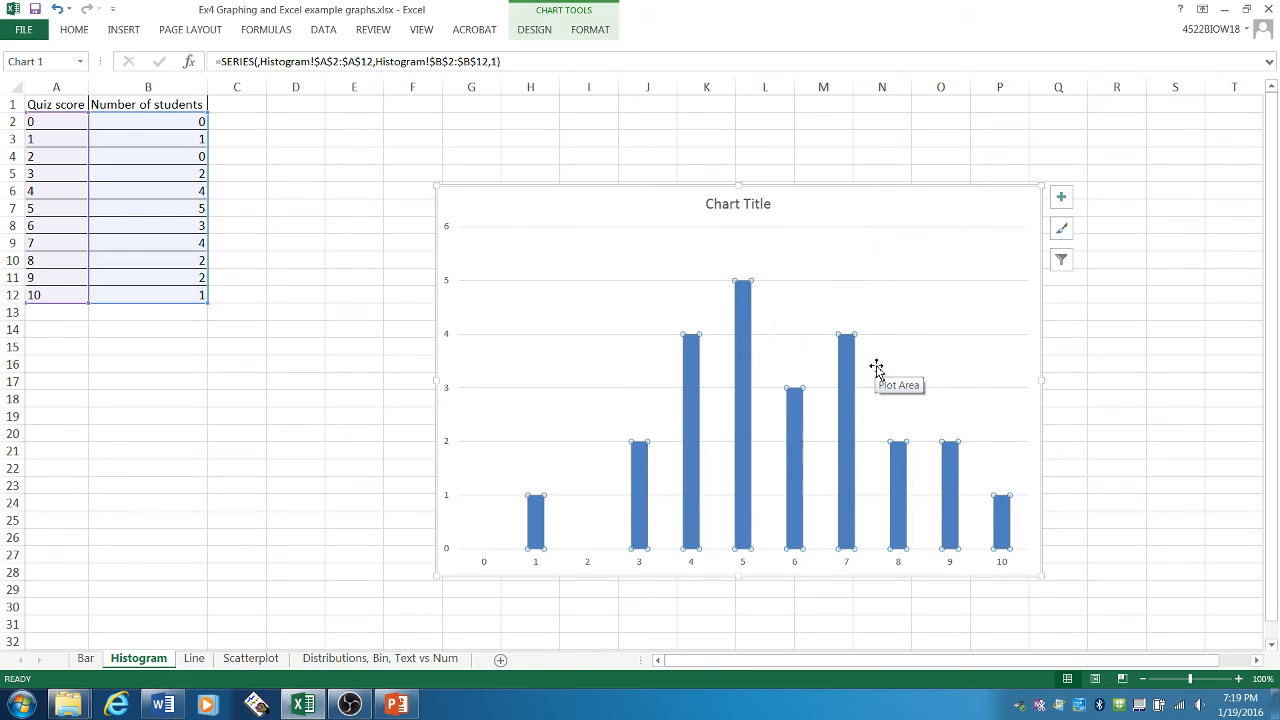
- Add axis titles to the quiz score chart and set its chart title to "Distribution of student scores on Quiz 1"
left_click(1062, 200)
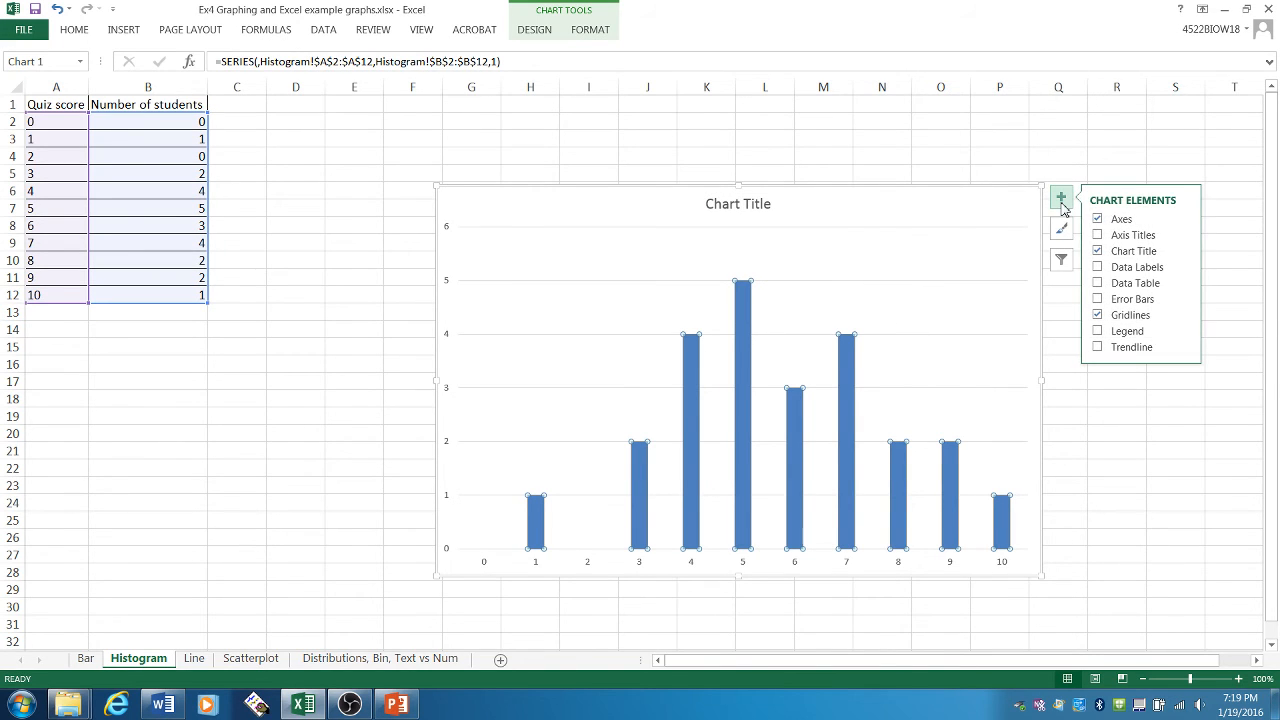
left_click(1121, 235)
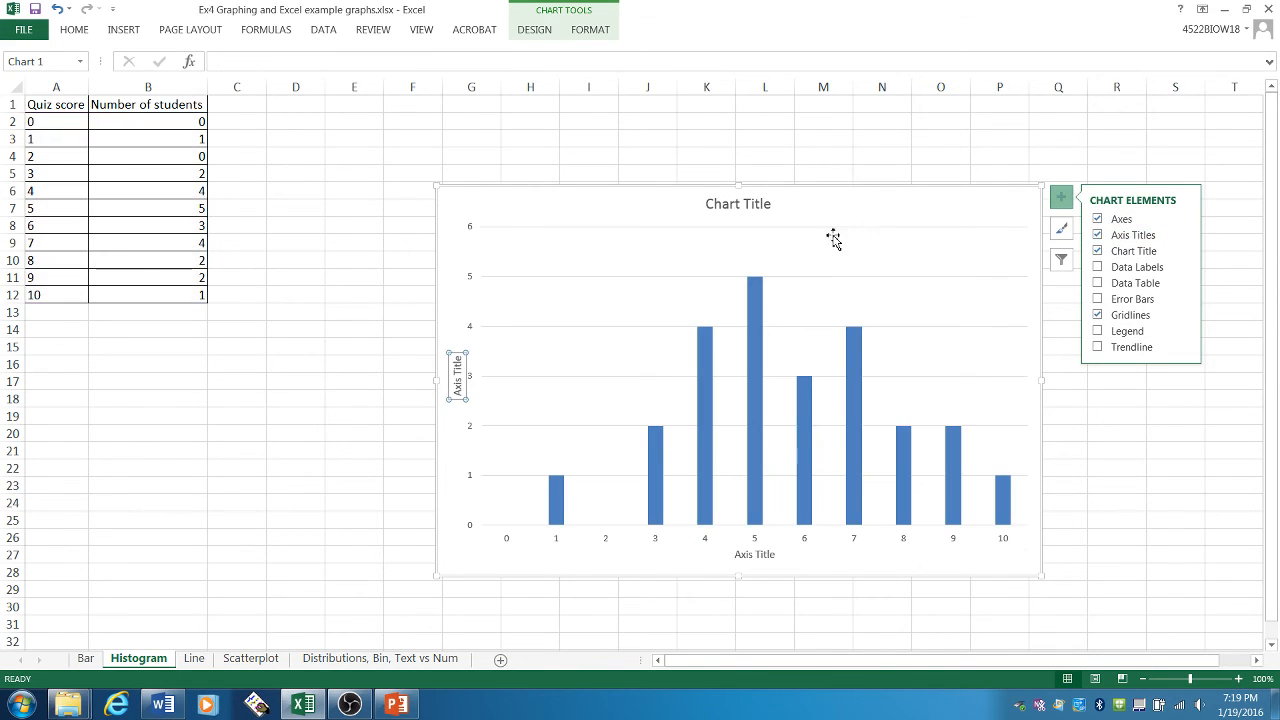
left_click(755, 205)
left_click_drag(709, 205, 790, 204)
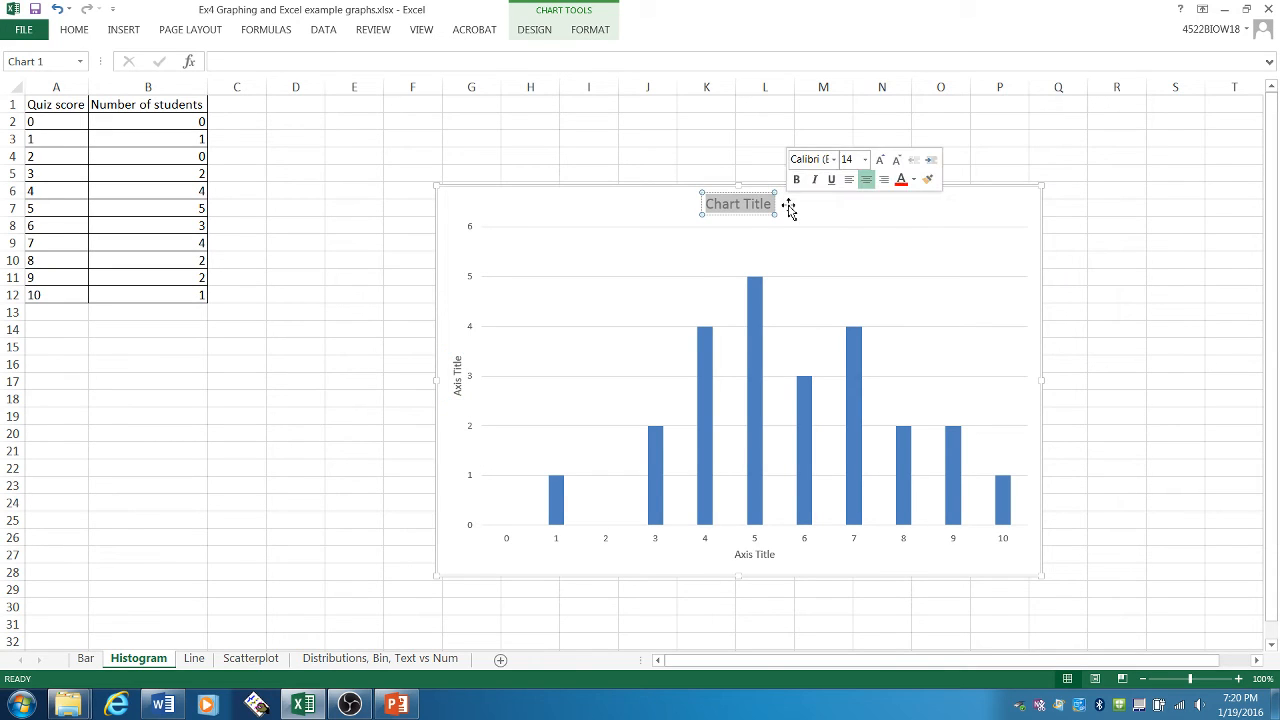
type("Distr")
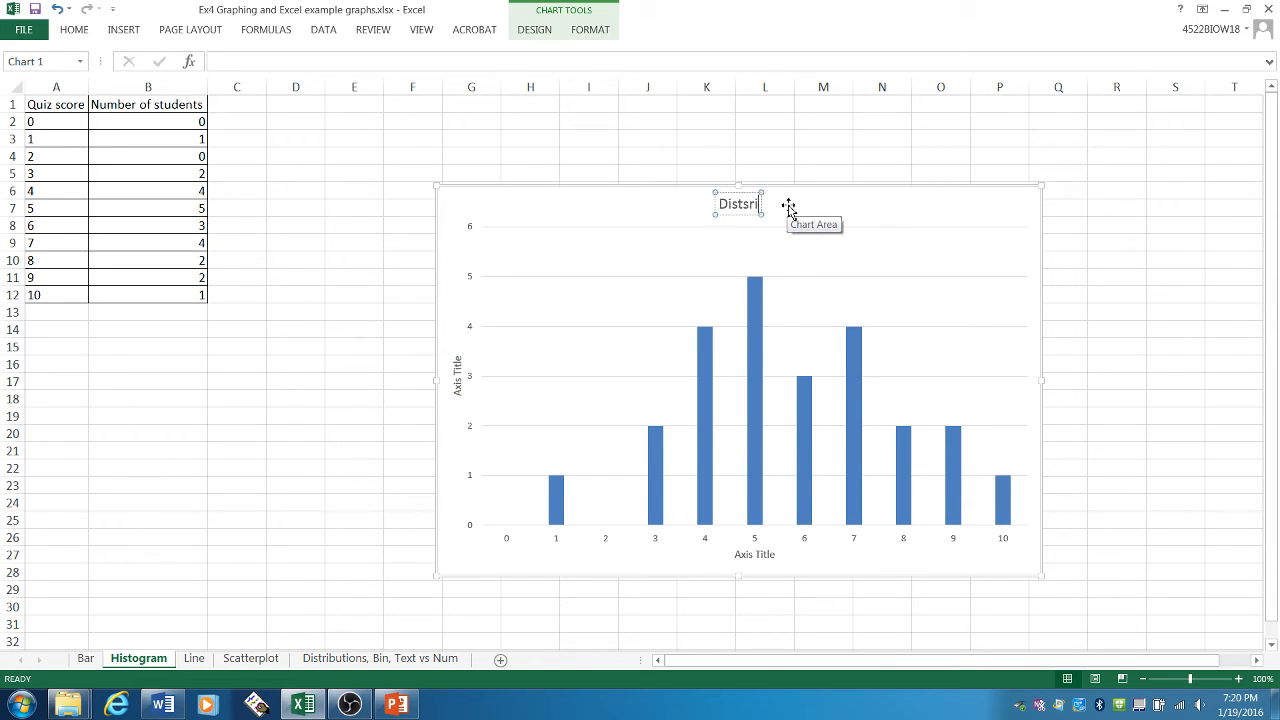
type("ibution")
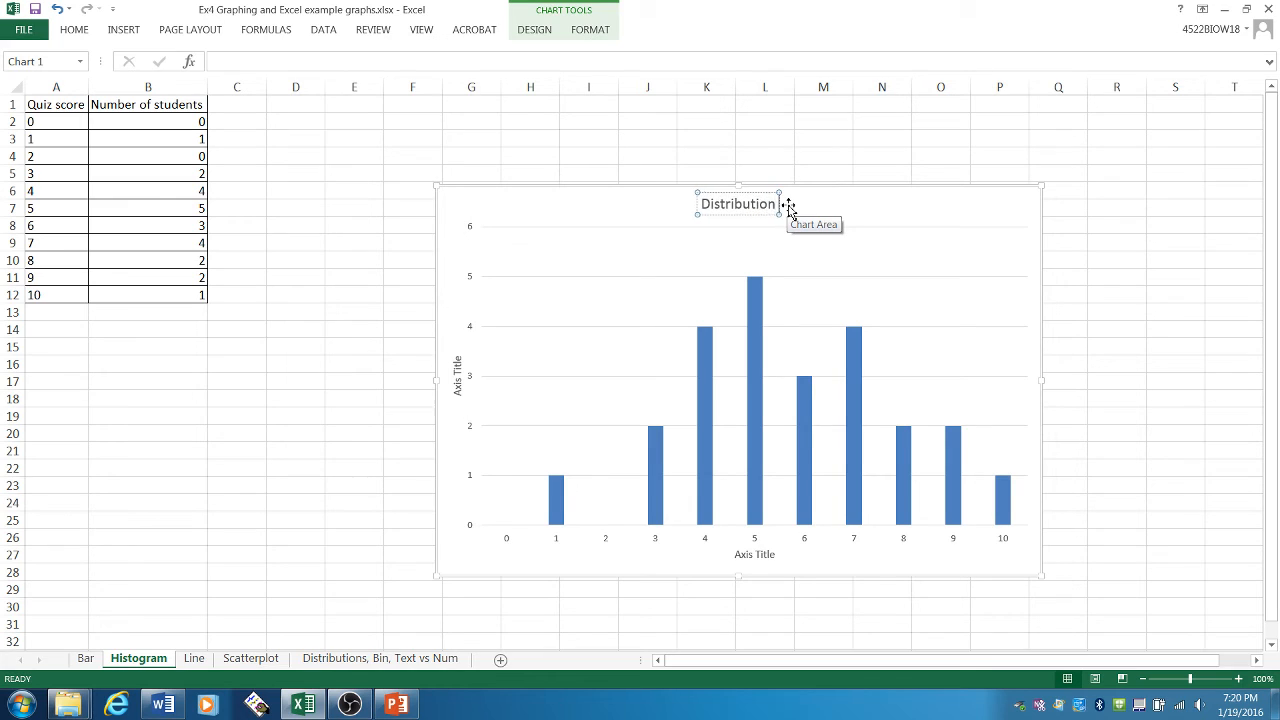
type(" of student scores on Quiz 1")
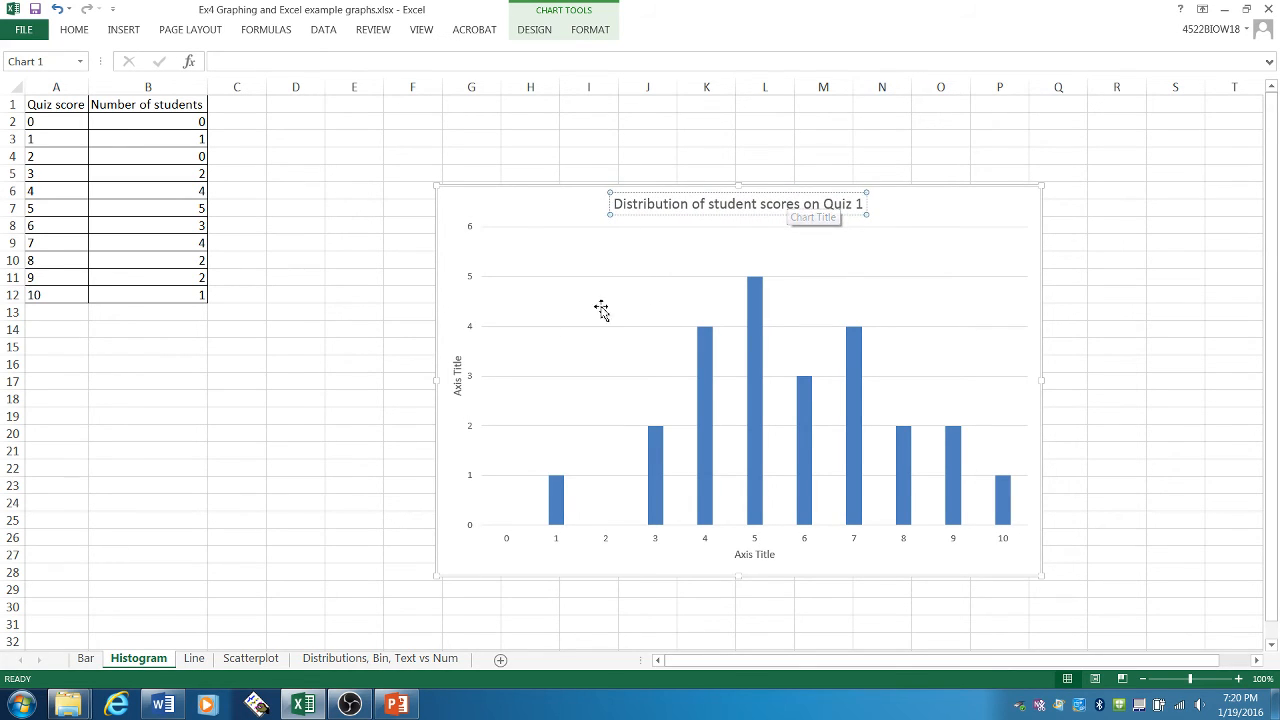
- Title the chart's vertical axis "Number of students"
triple_click(457, 374)
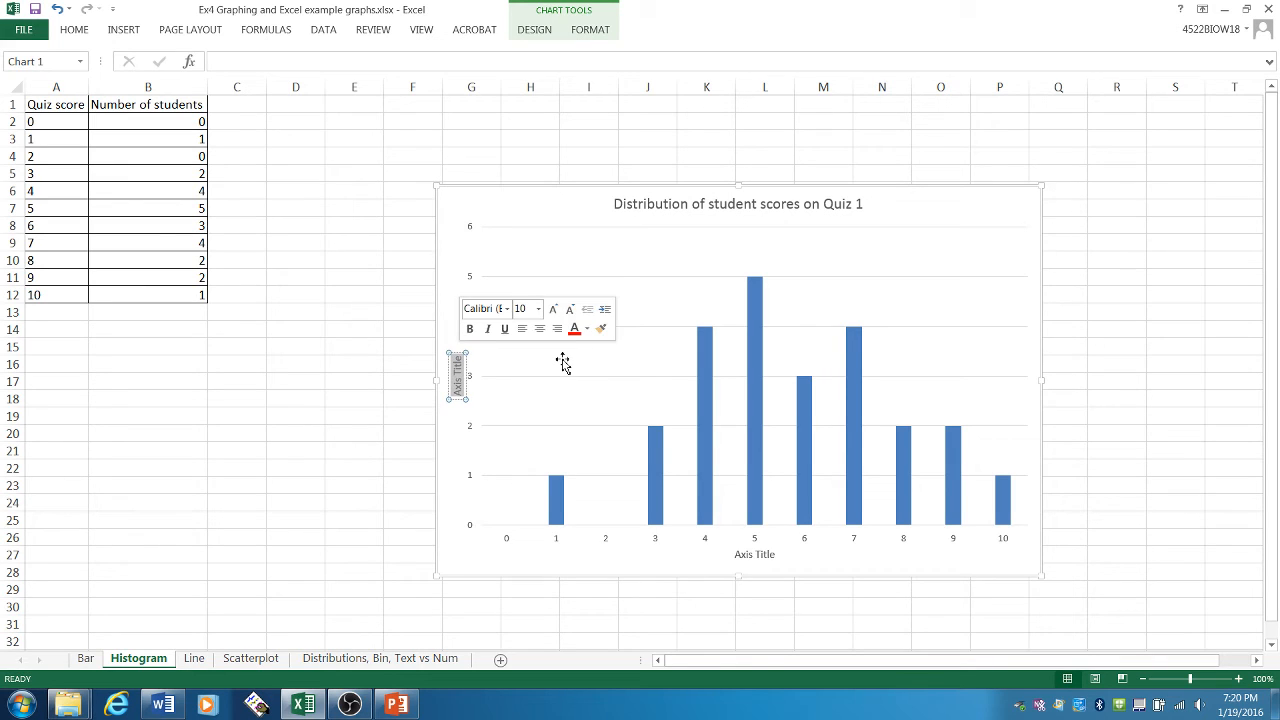
type("Number")
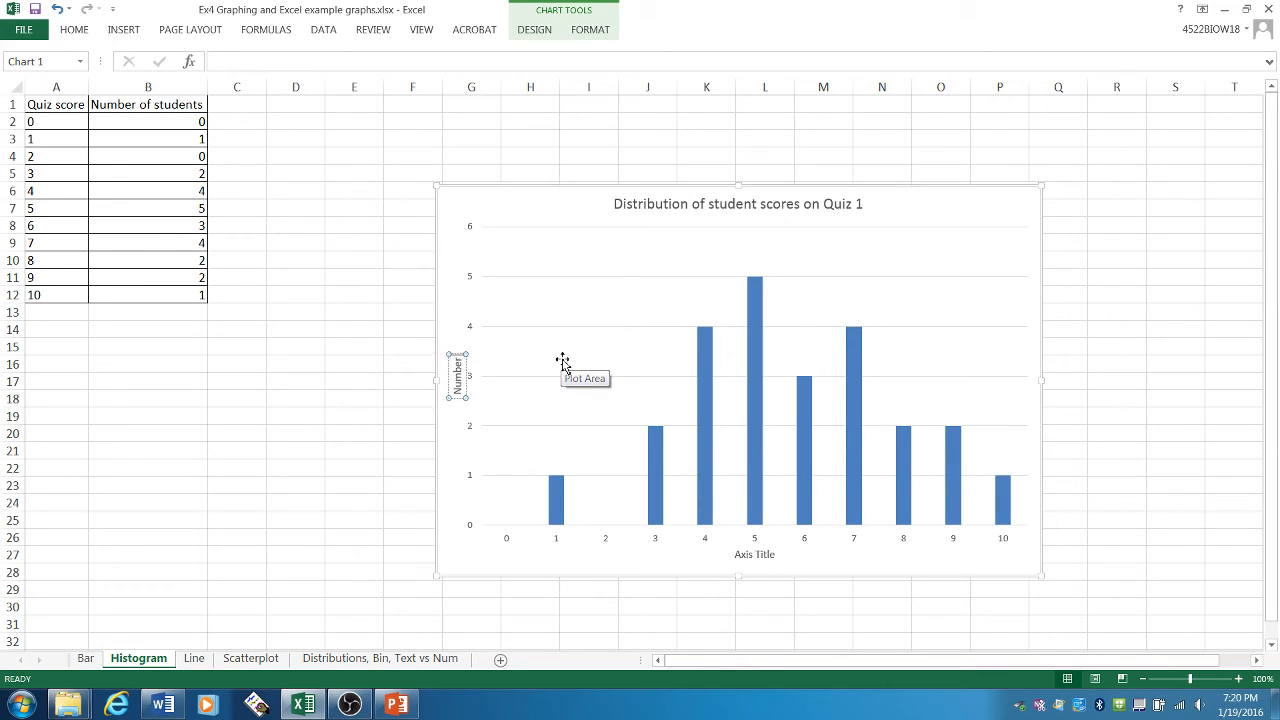
type(" of students")
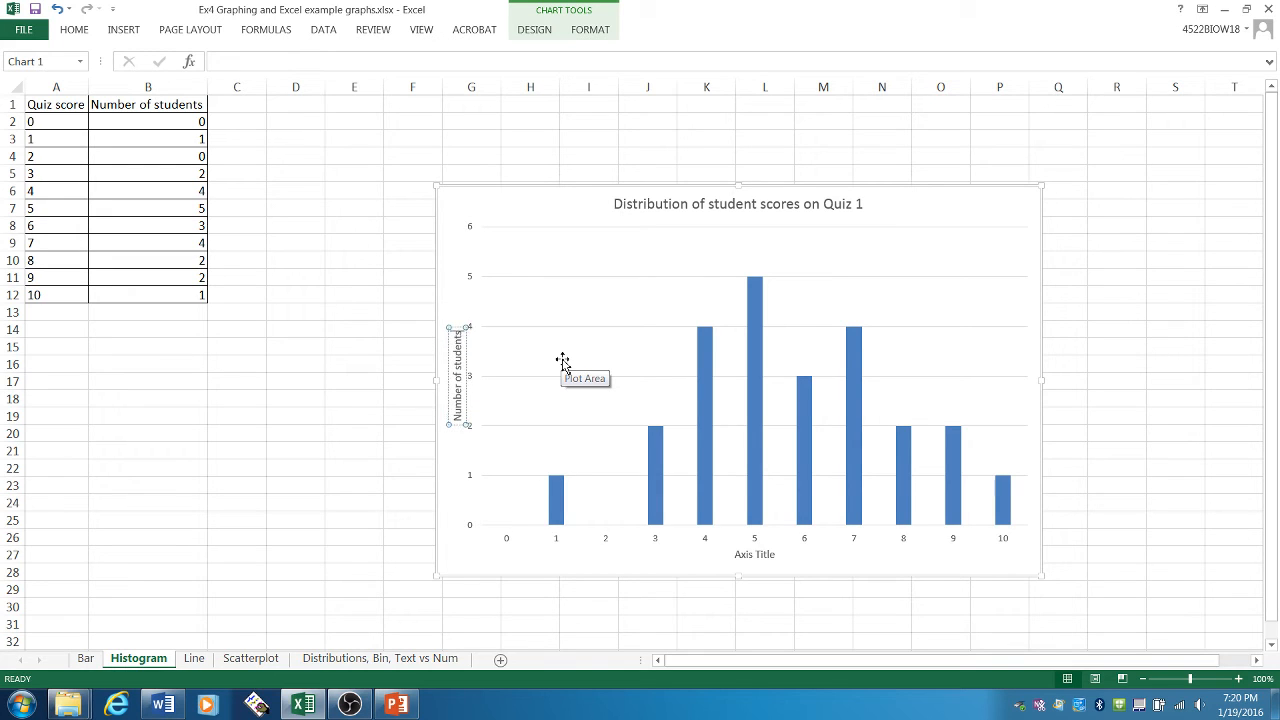
- Title the chart's horizontal axis "Quiz score" and move the chart slightly up and closer to the data table
left_click(748, 554)
left_click_drag(735, 554, 786, 554)
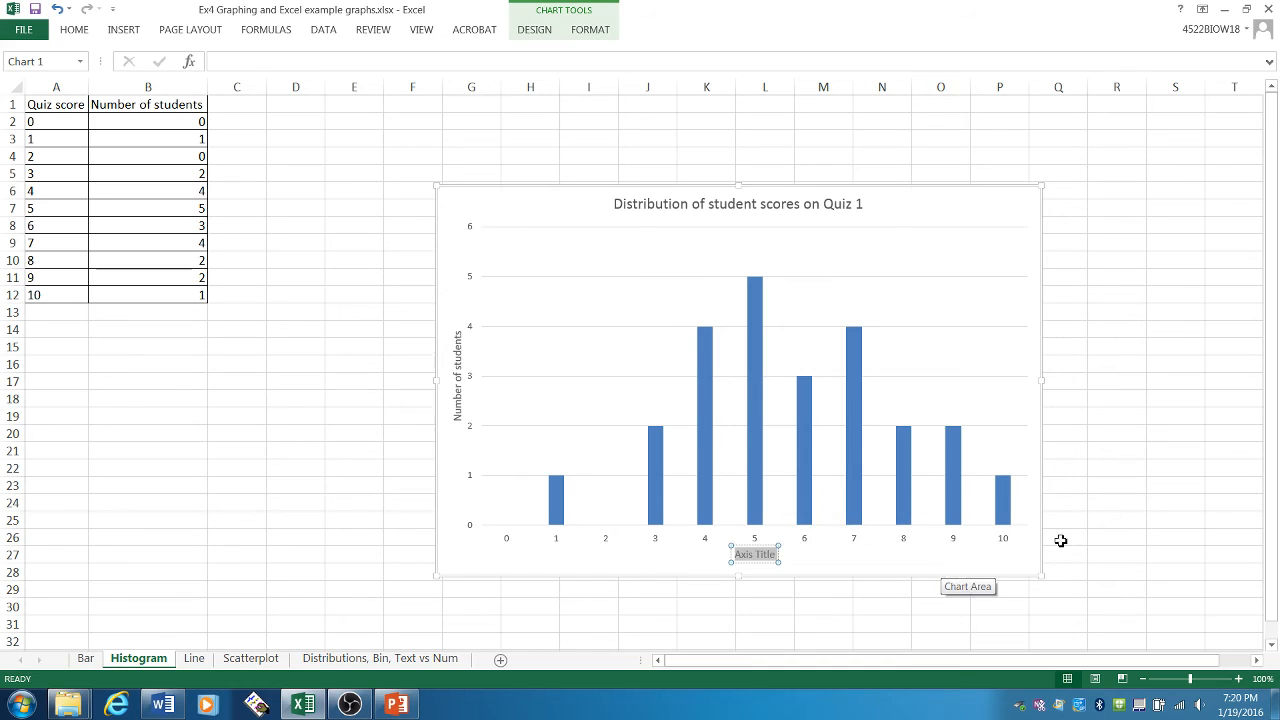
type("Quiz score")
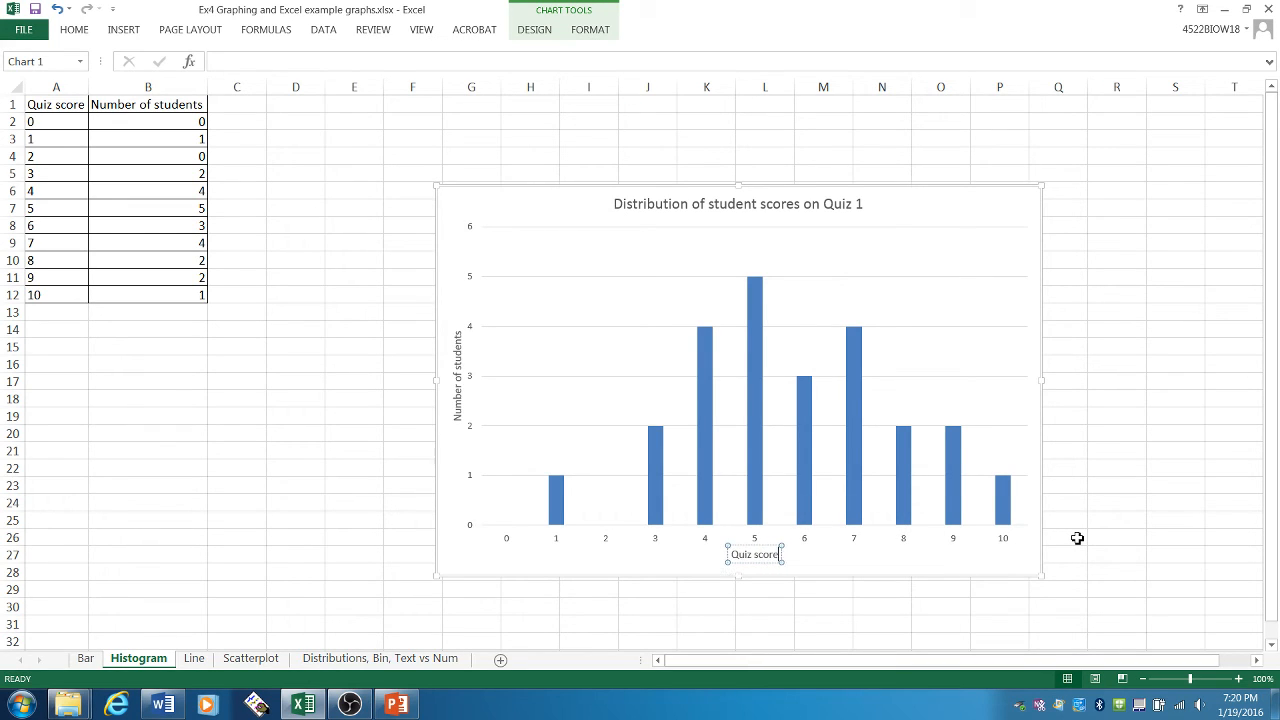
left_click(1077, 538)
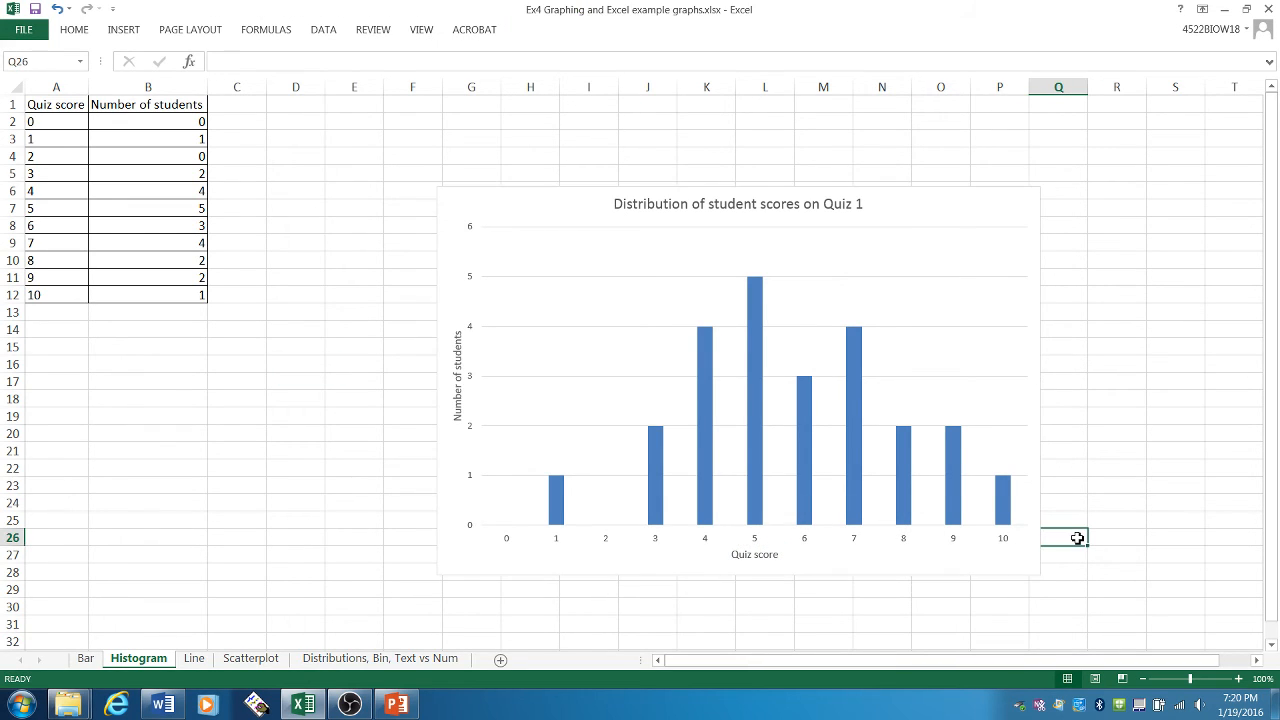
left_click_drag(980, 226, 913, 184)
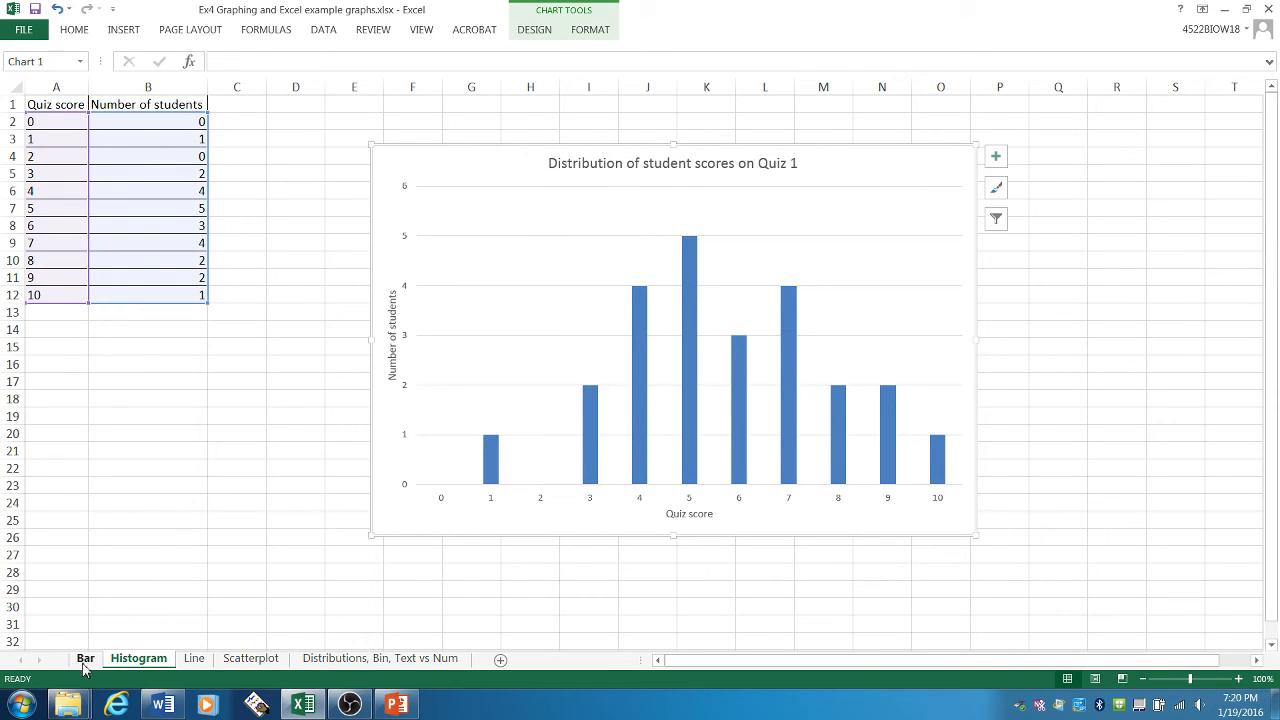
- Open the Line sheet and examine the body weights of males and females recorded for each day
left_click(194, 662)
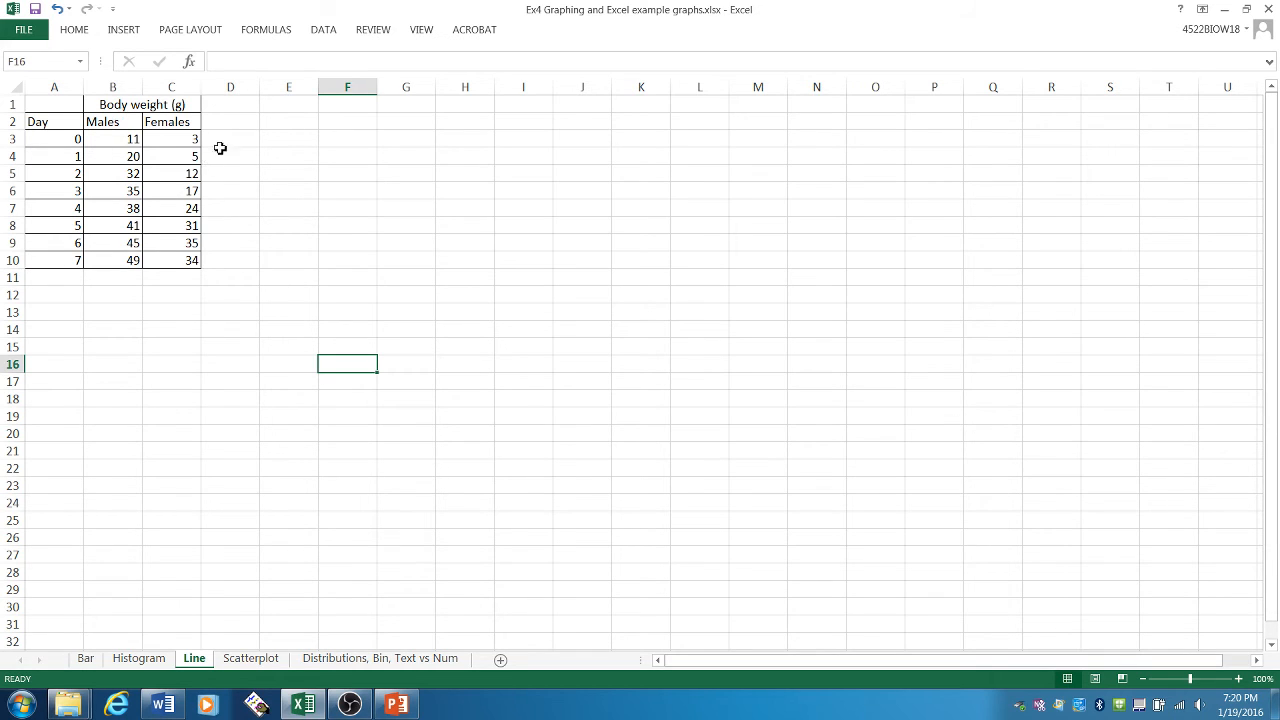
left_click(65, 125)
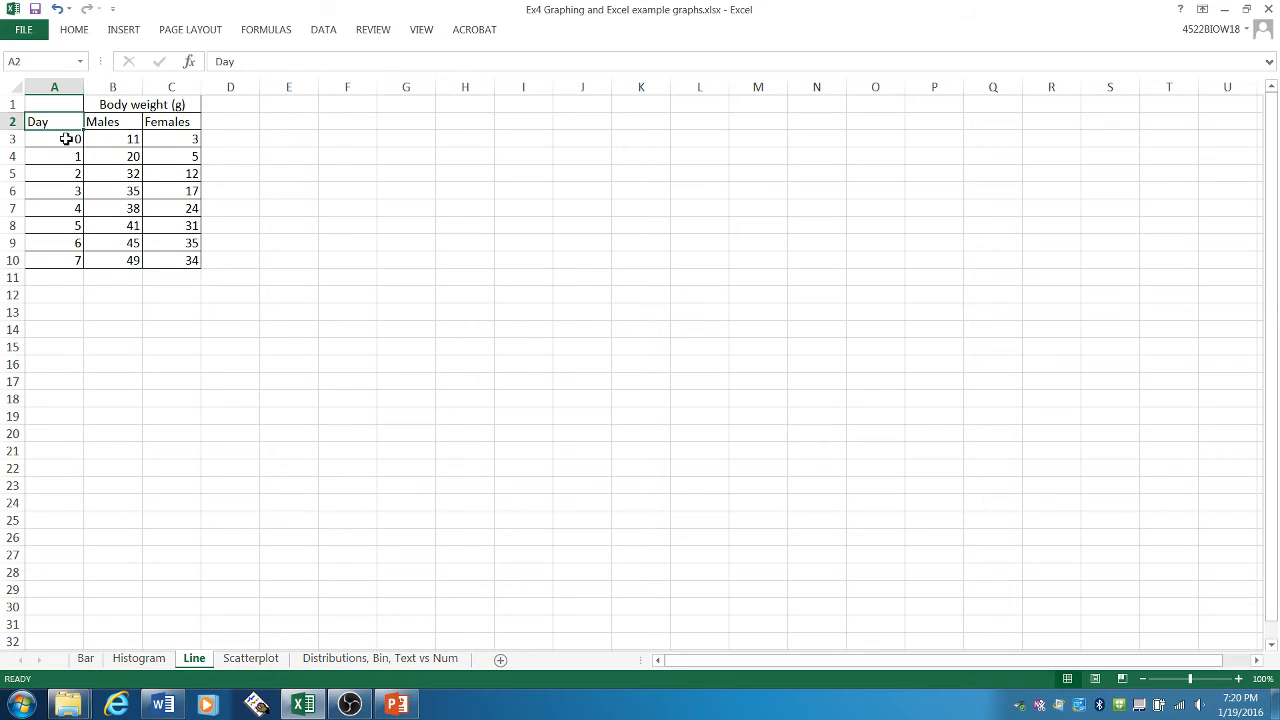
left_click(63, 138)
left_click(63, 157)
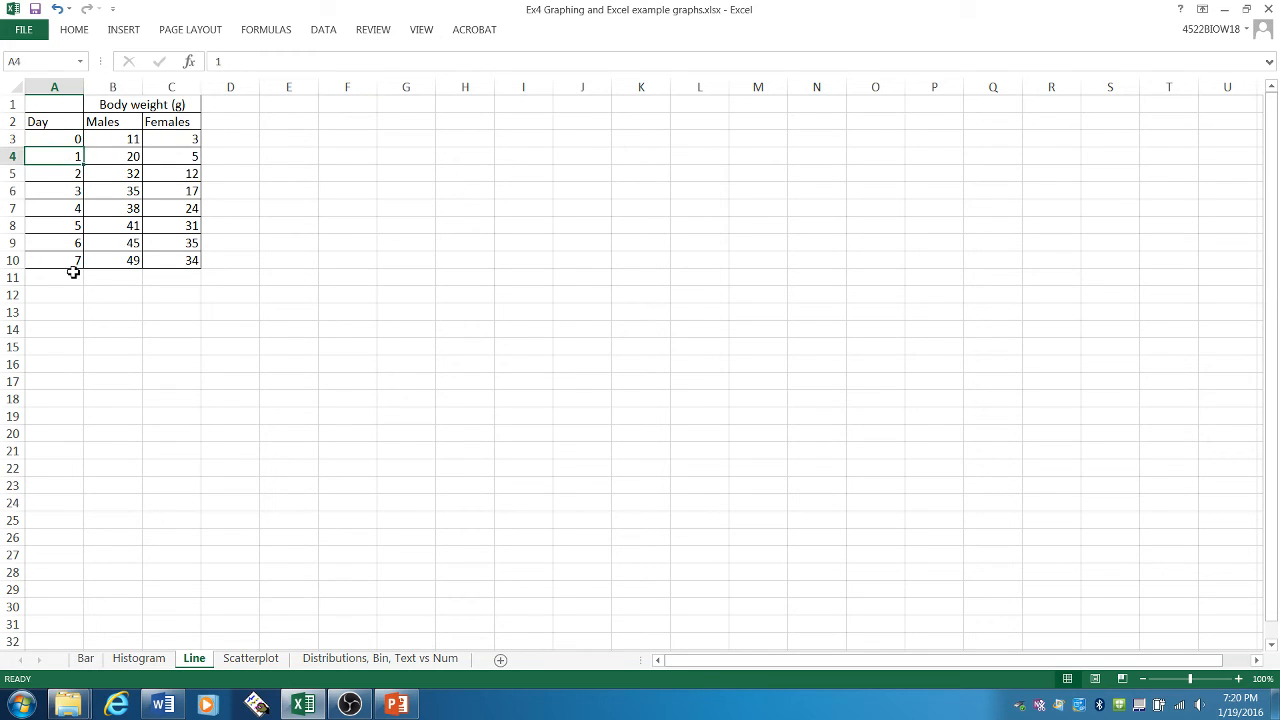
left_click(150, 106)
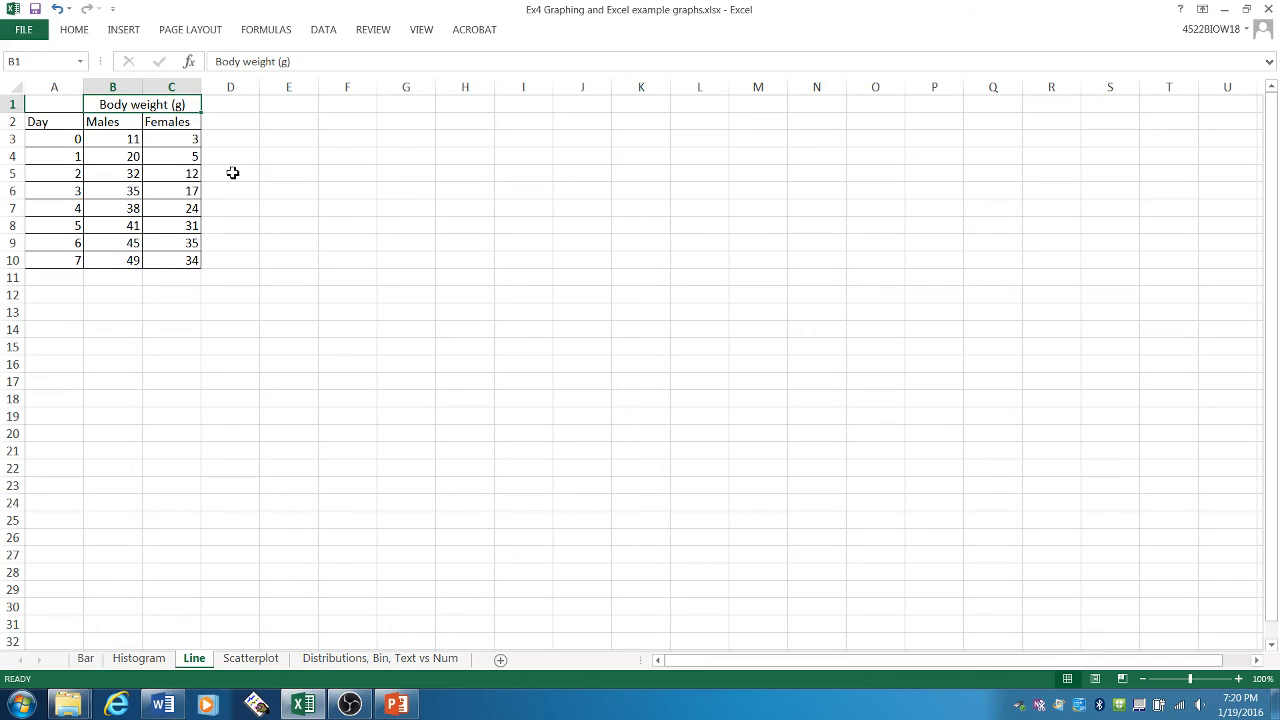
left_click(126, 123)
left_click(171, 123)
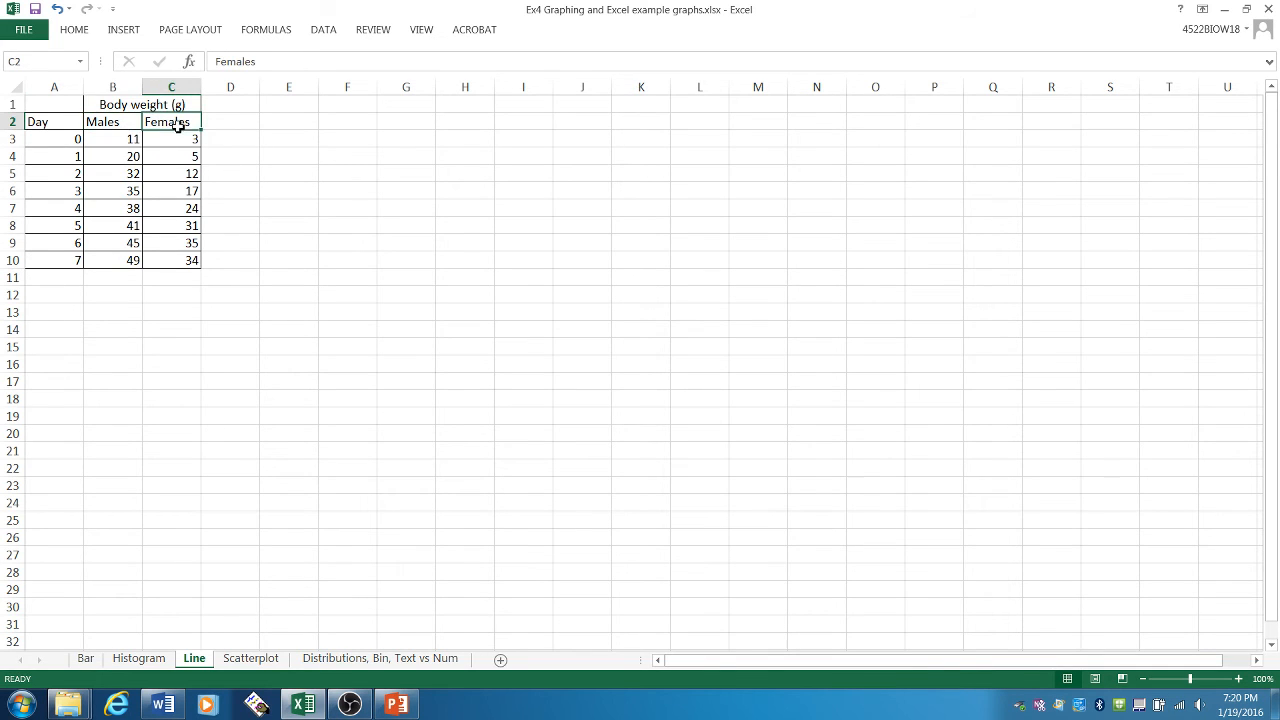
left_click(124, 128)
left_click_drag(123, 137, 123, 256)
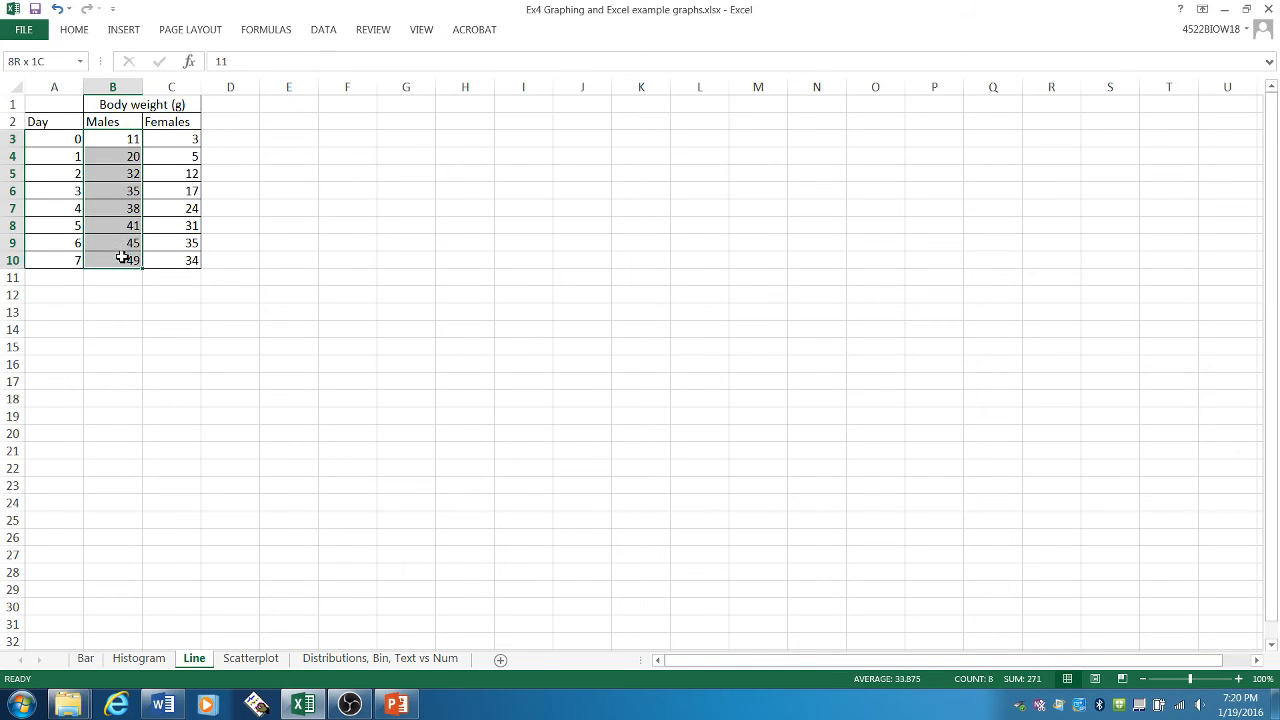
left_click(183, 123)
left_click_drag(180, 139, 179, 260)
left_click(377, 262)
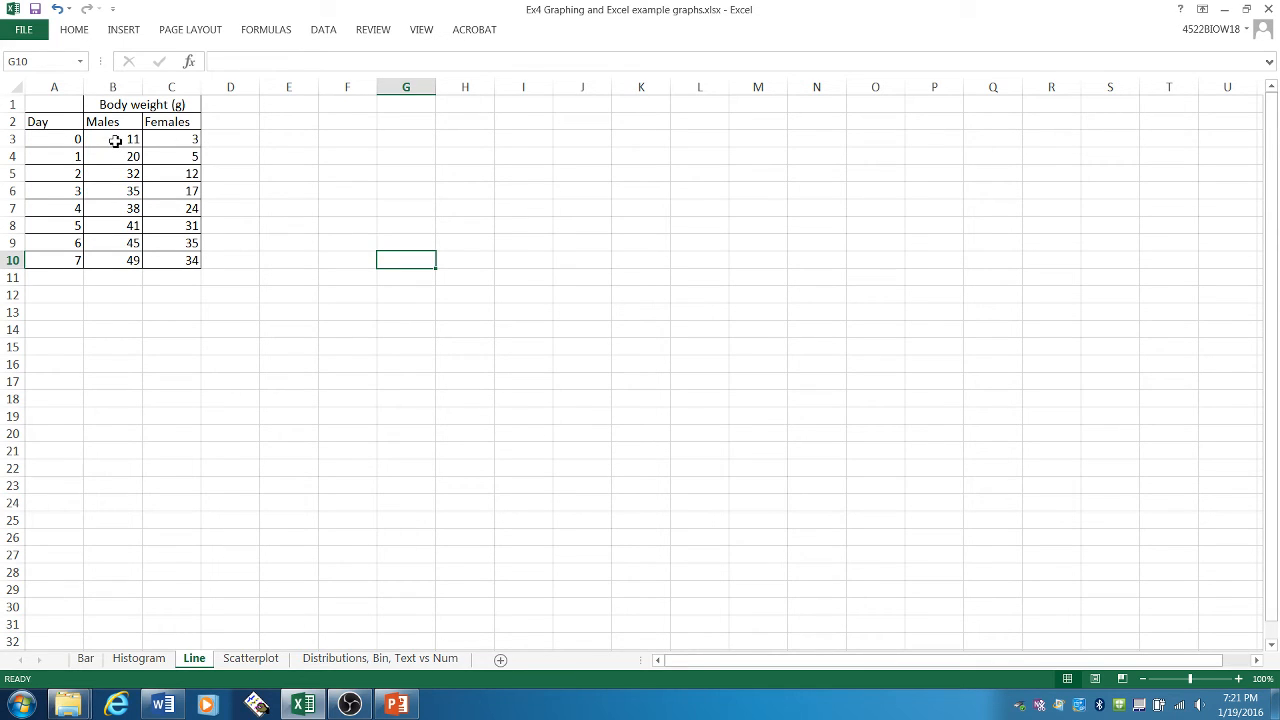
- Insert a 2-D Line with Markers chart of the male body weights in B3:B10
left_click_drag(117, 137, 117, 263)
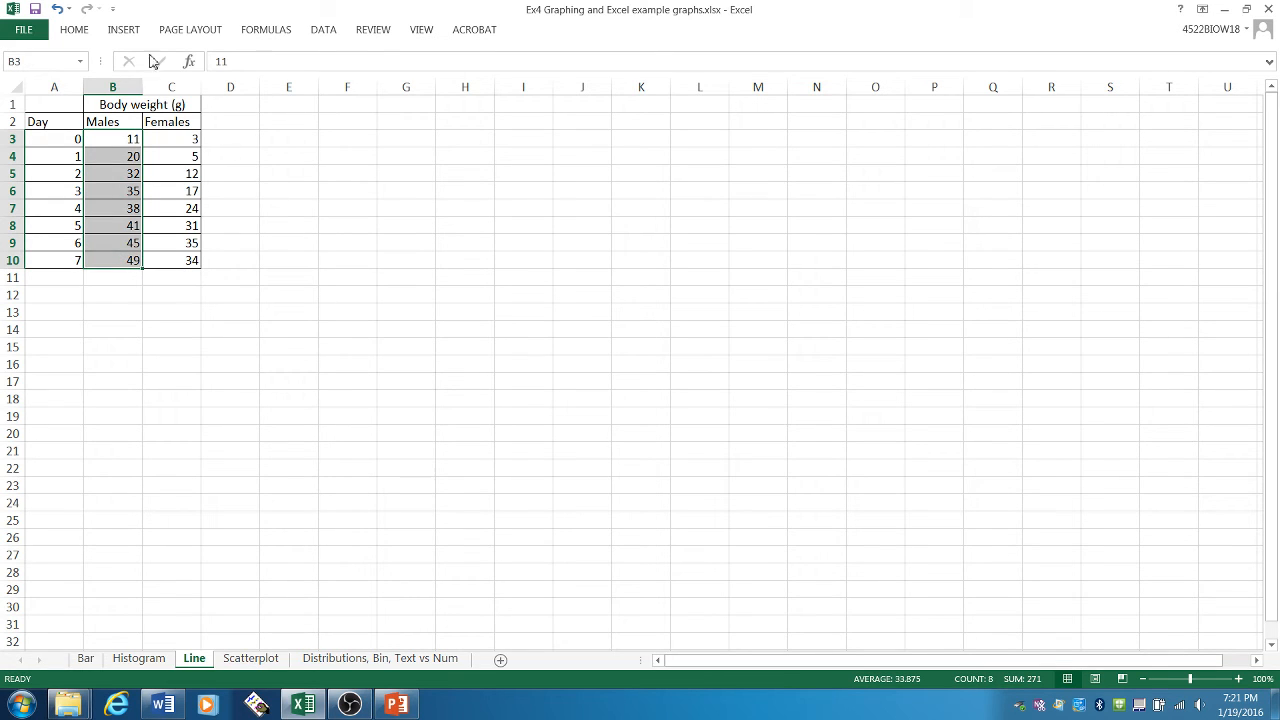
left_click(126, 32)
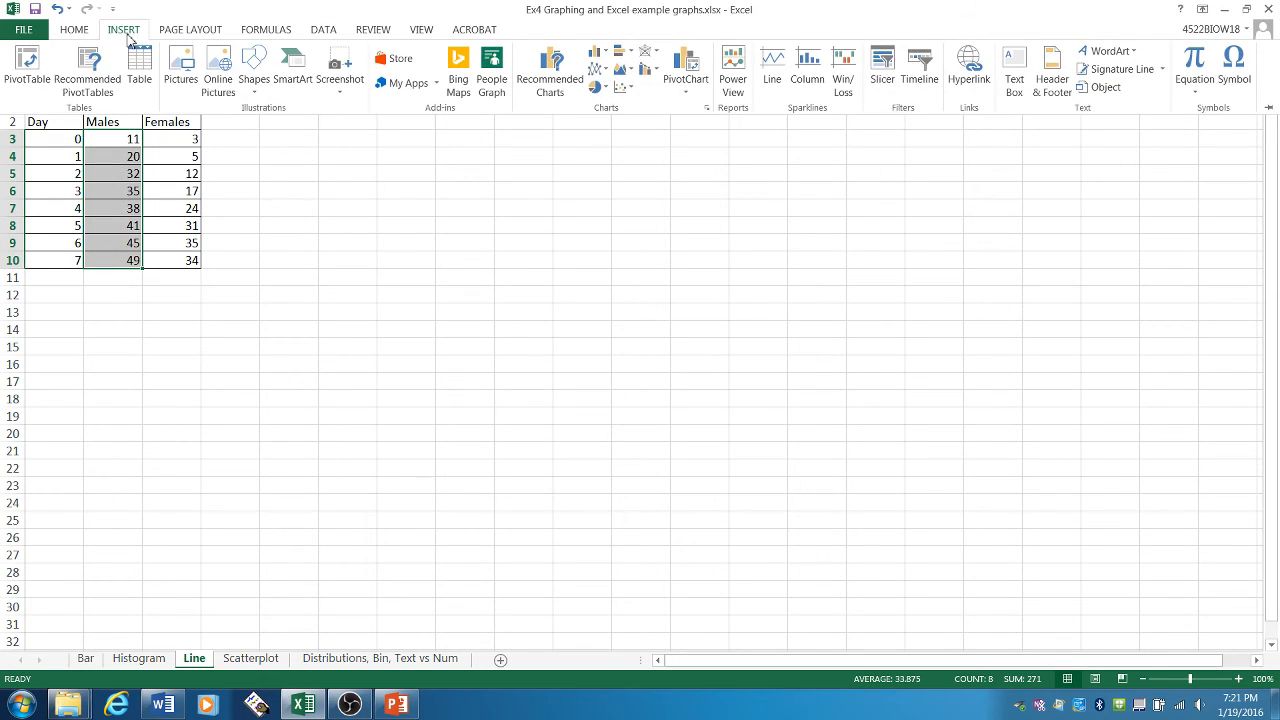
left_click(596, 72)
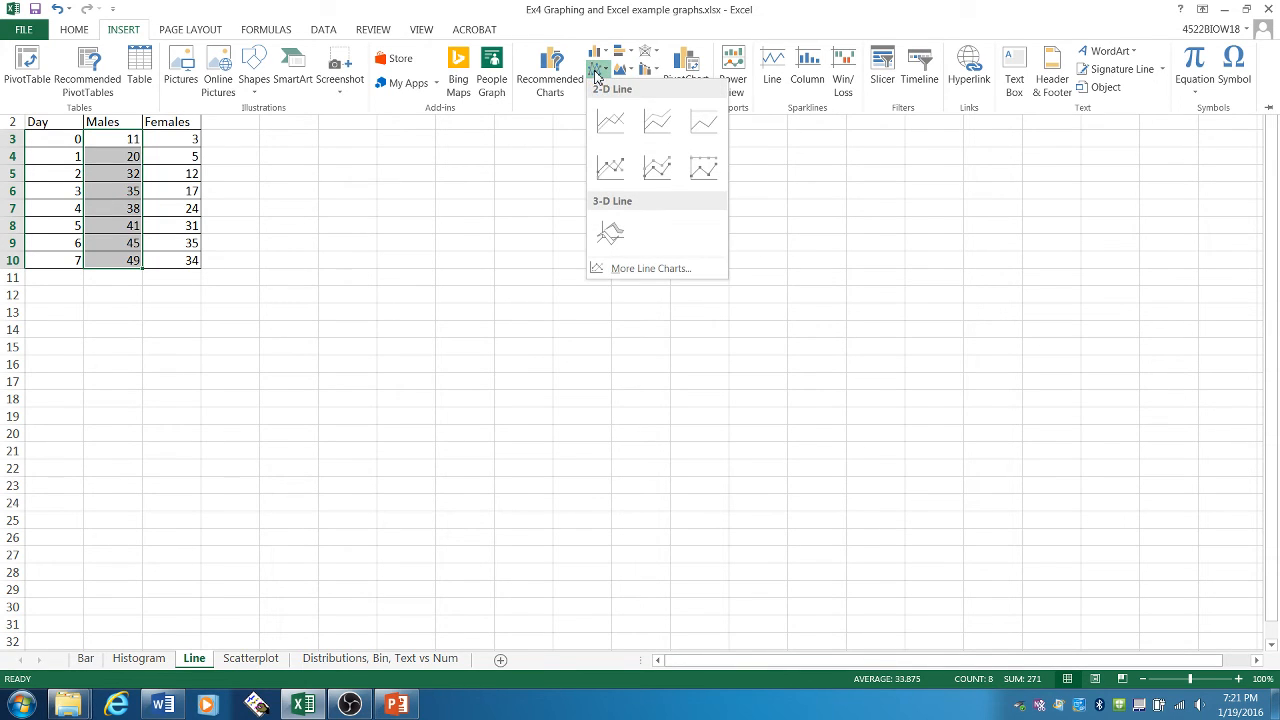
left_click(609, 170)
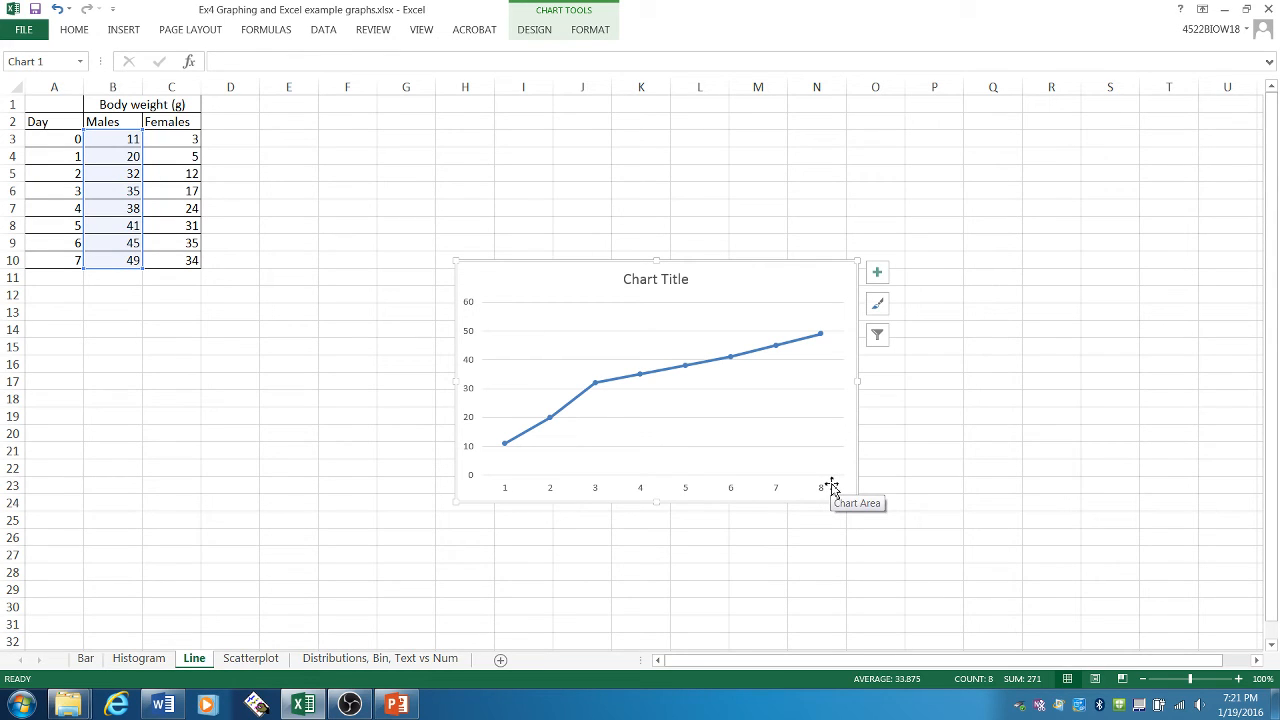
- Set the line chart's horizontal axis labels to the day values in A3:A10
right_click(596, 389)
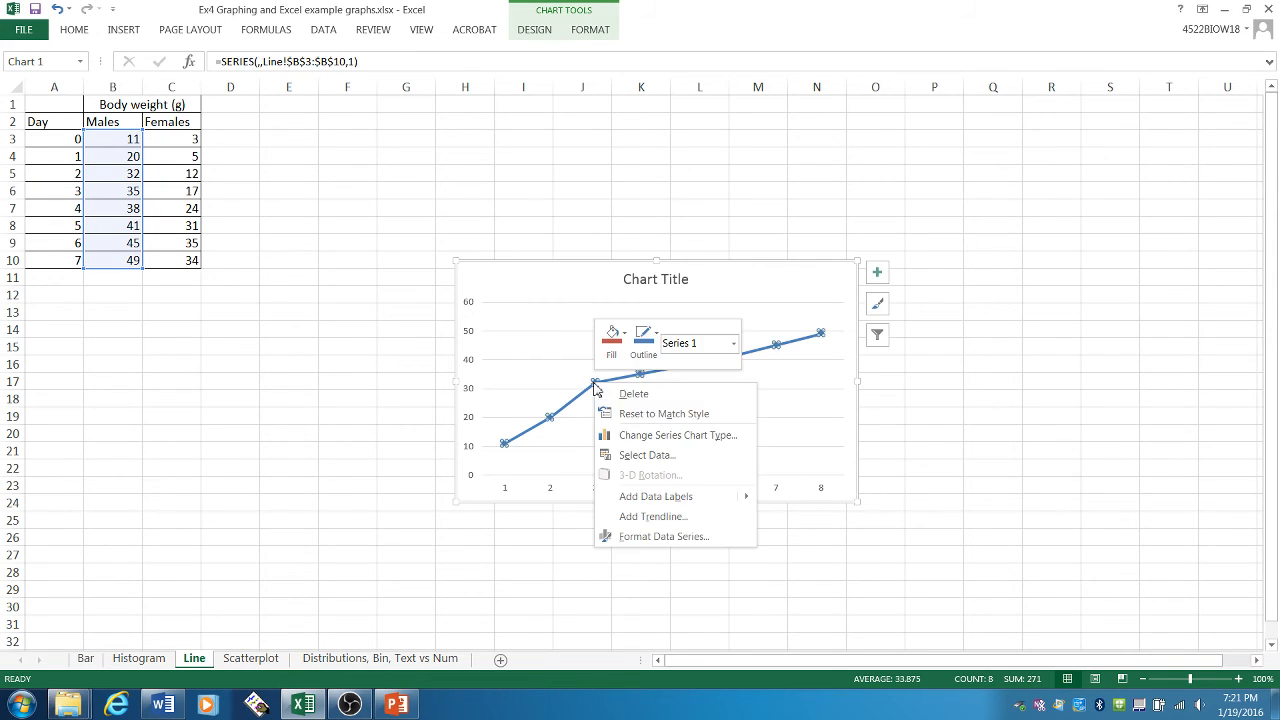
left_click(660, 457)
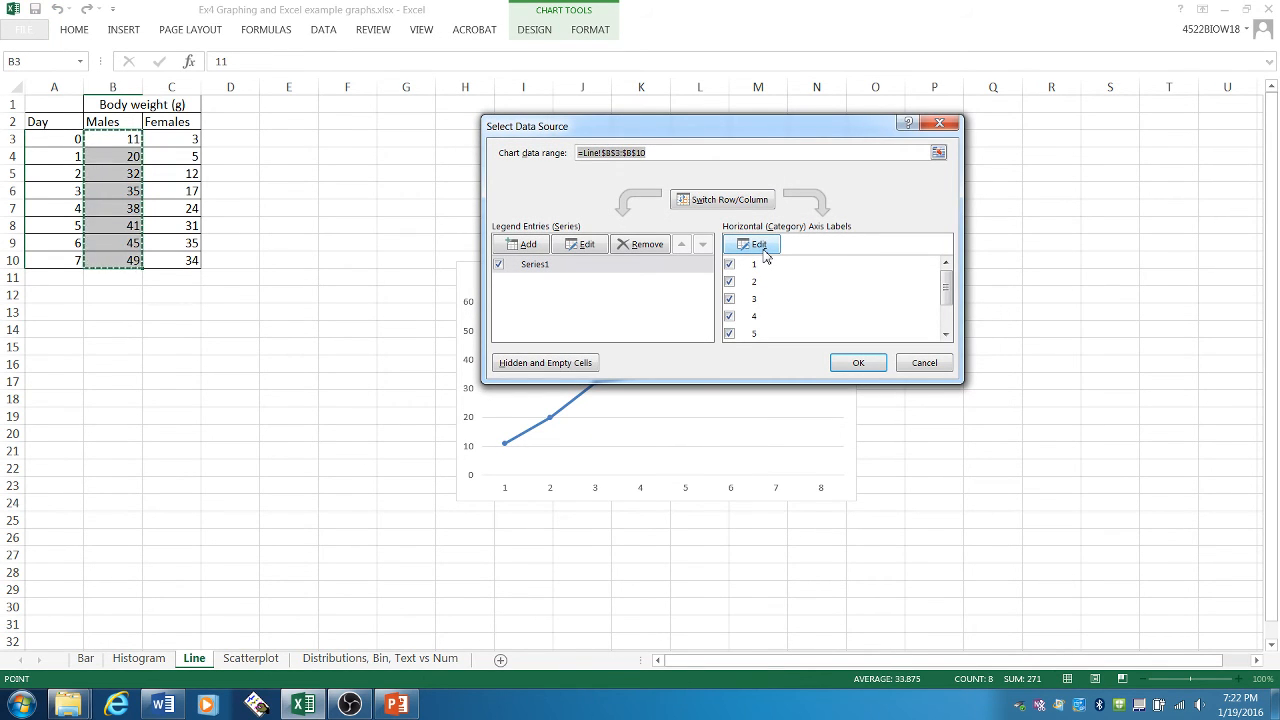
left_click(757, 245)
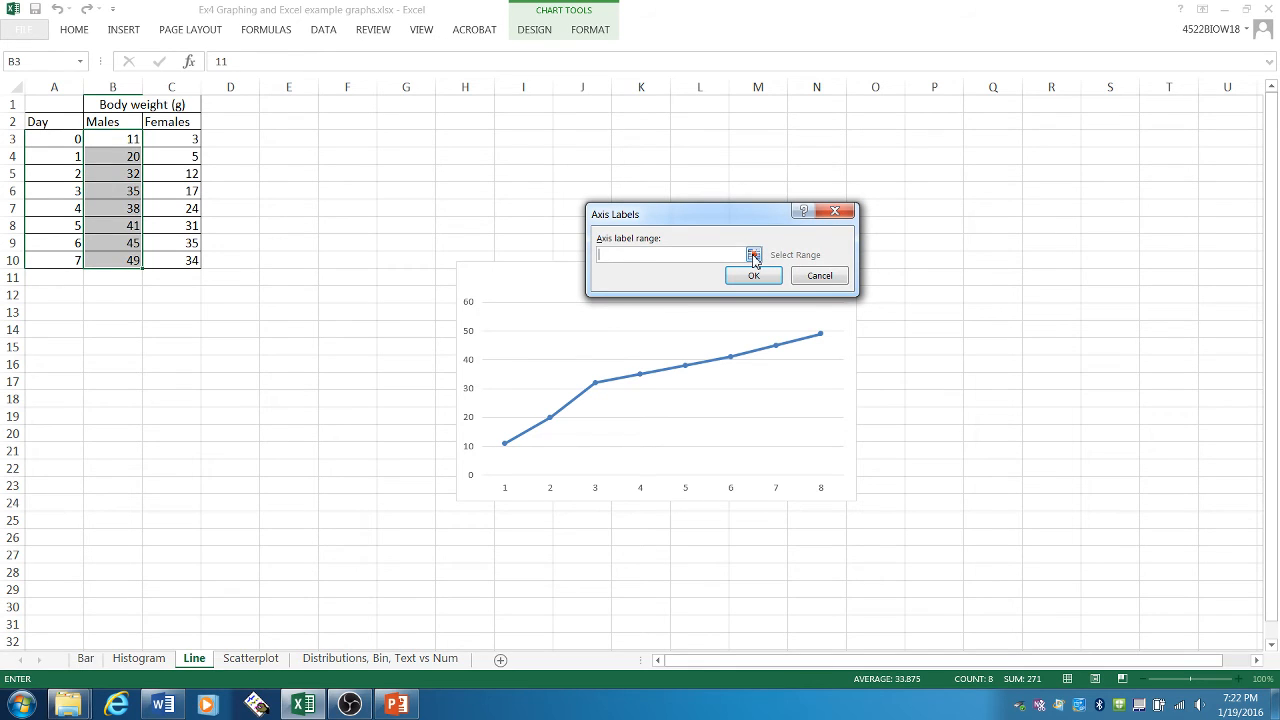
left_click(753, 256)
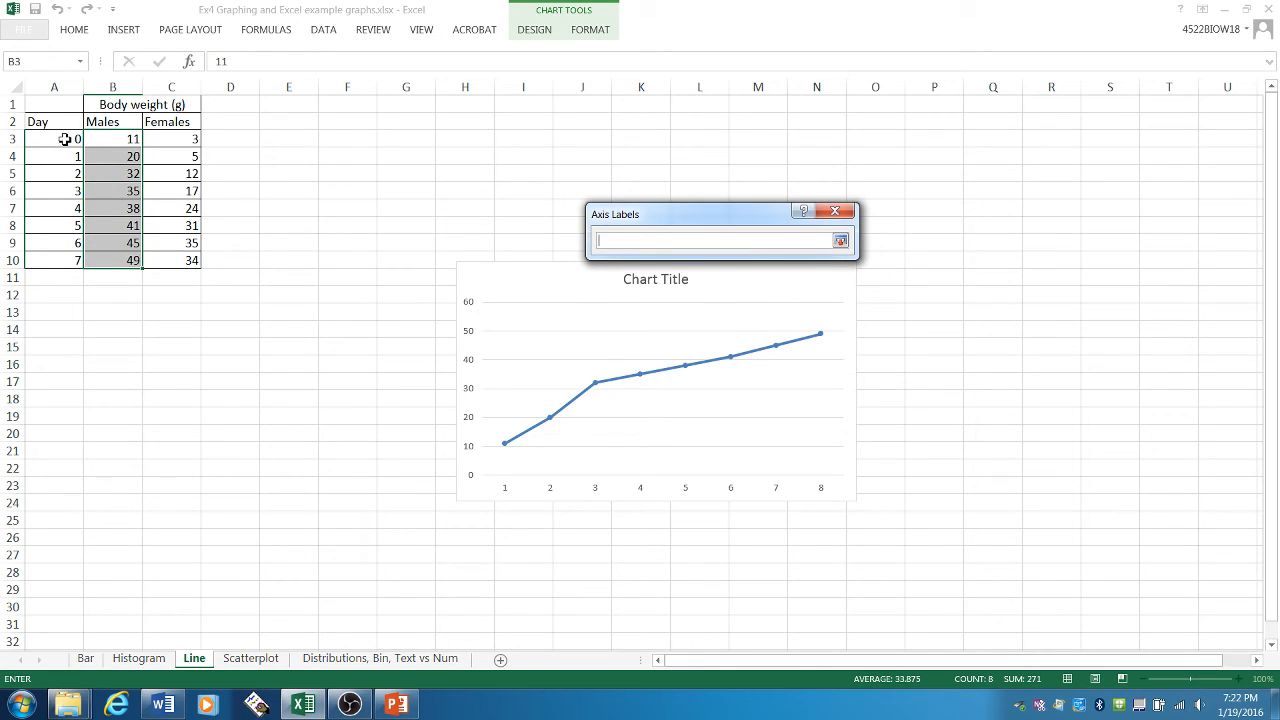
left_click_drag(64, 139, 64, 260)
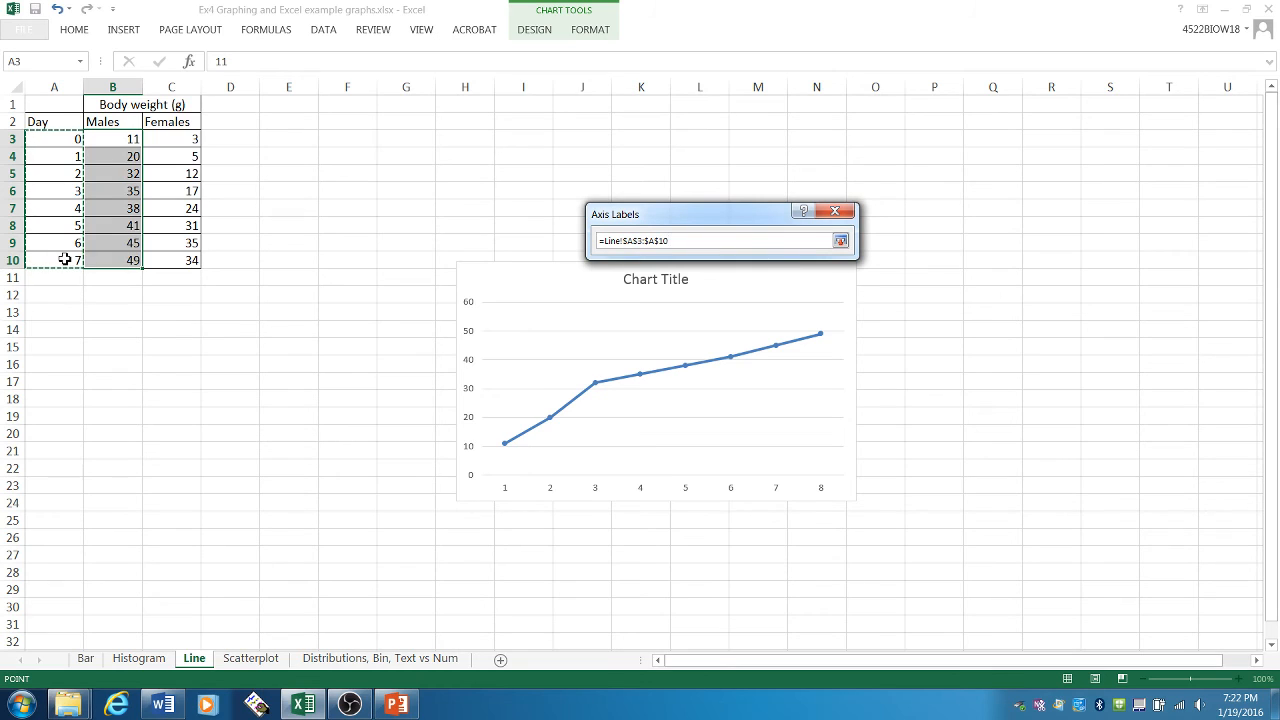
left_click(841, 242)
left_click(822, 277)
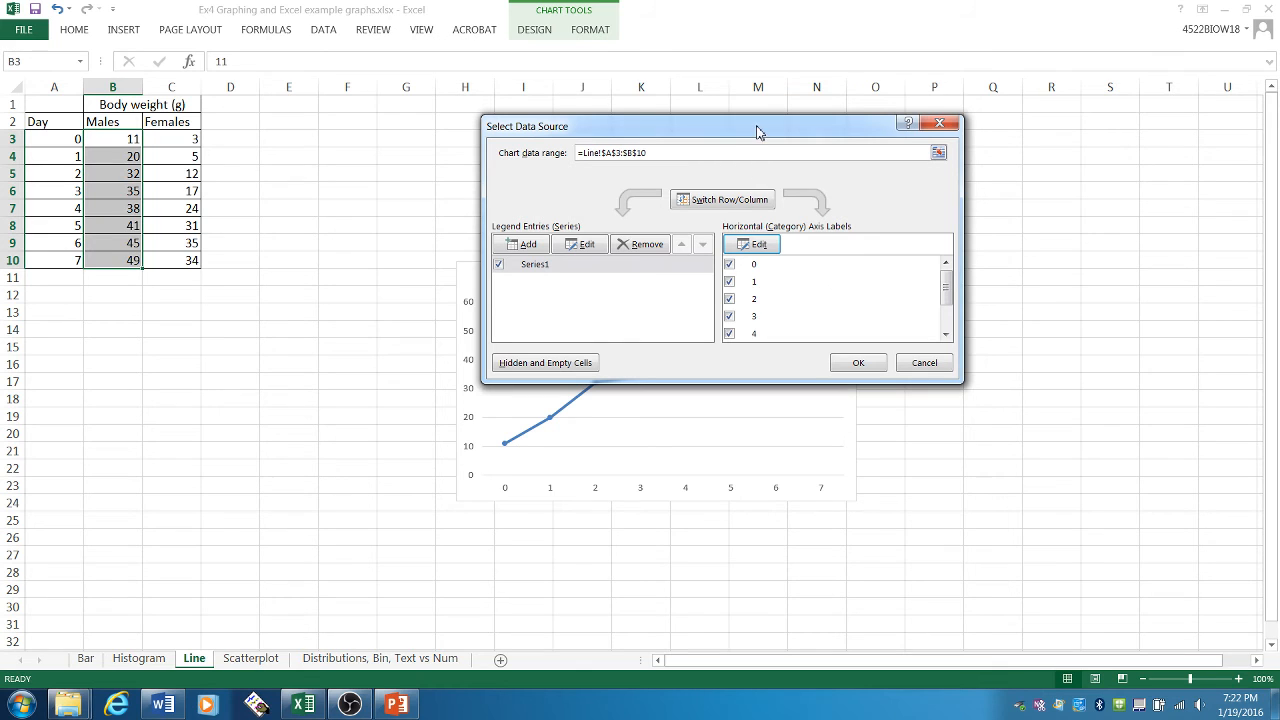
- Name the existing data series from the Males header in cell B2
left_click_drag(743, 137, 928, 149)
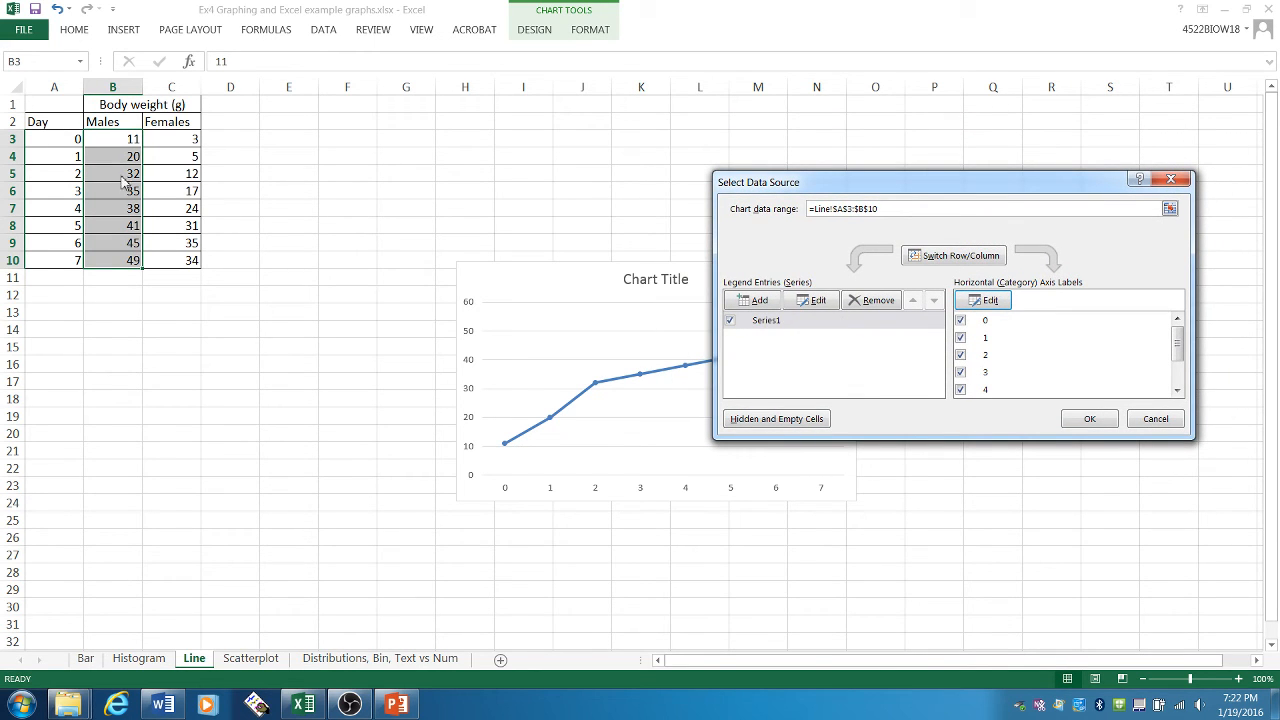
left_click(777, 322)
left_click(818, 300)
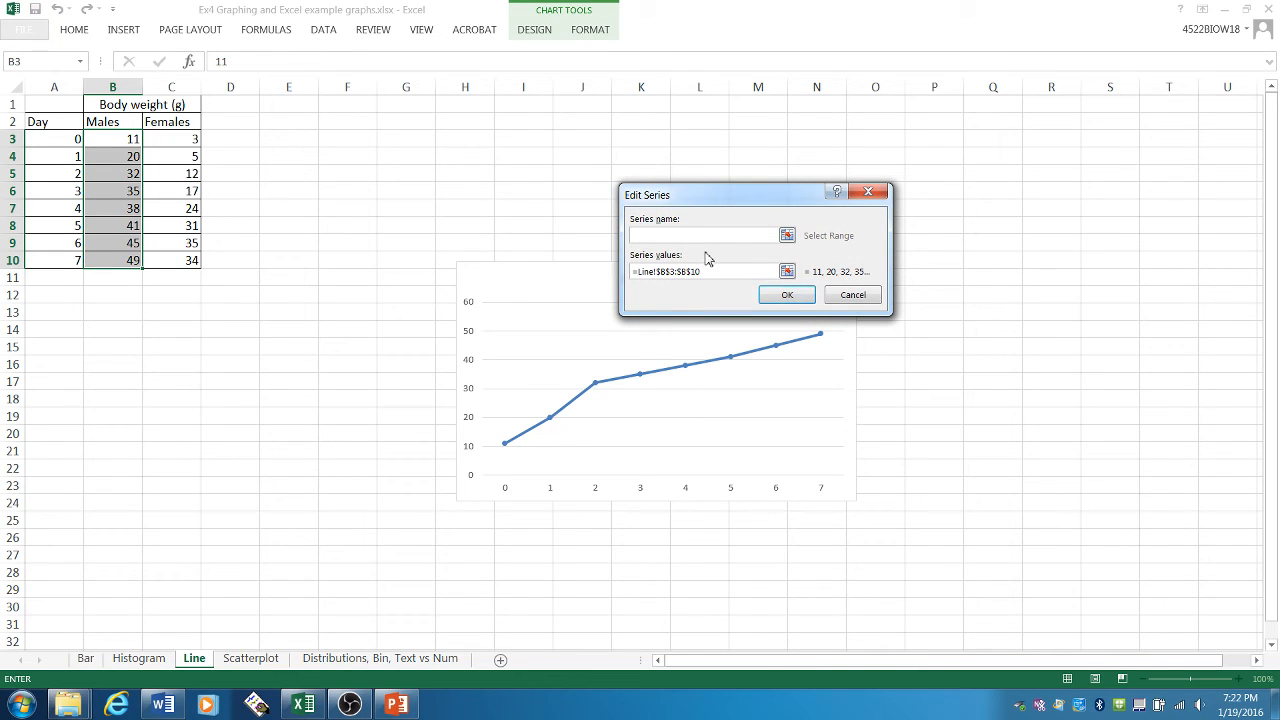
type("M")
left_click(787, 236)
left_click(114, 122)
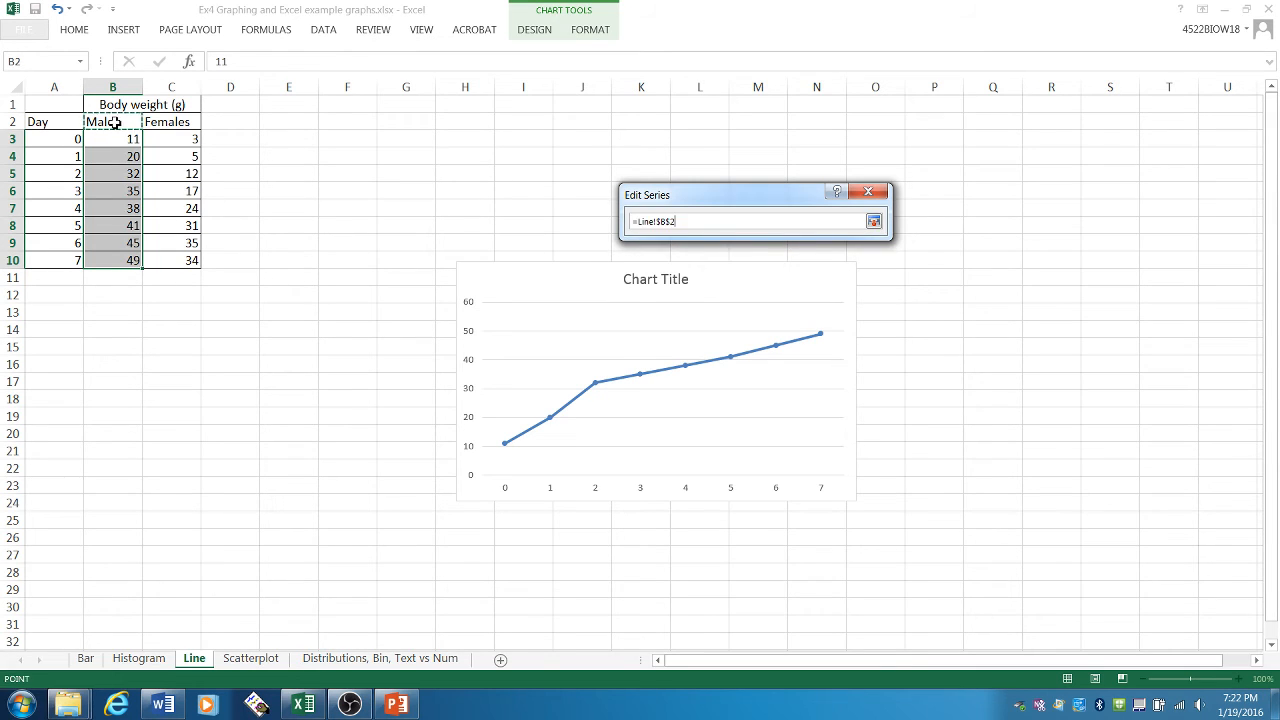
left_click(873, 220)
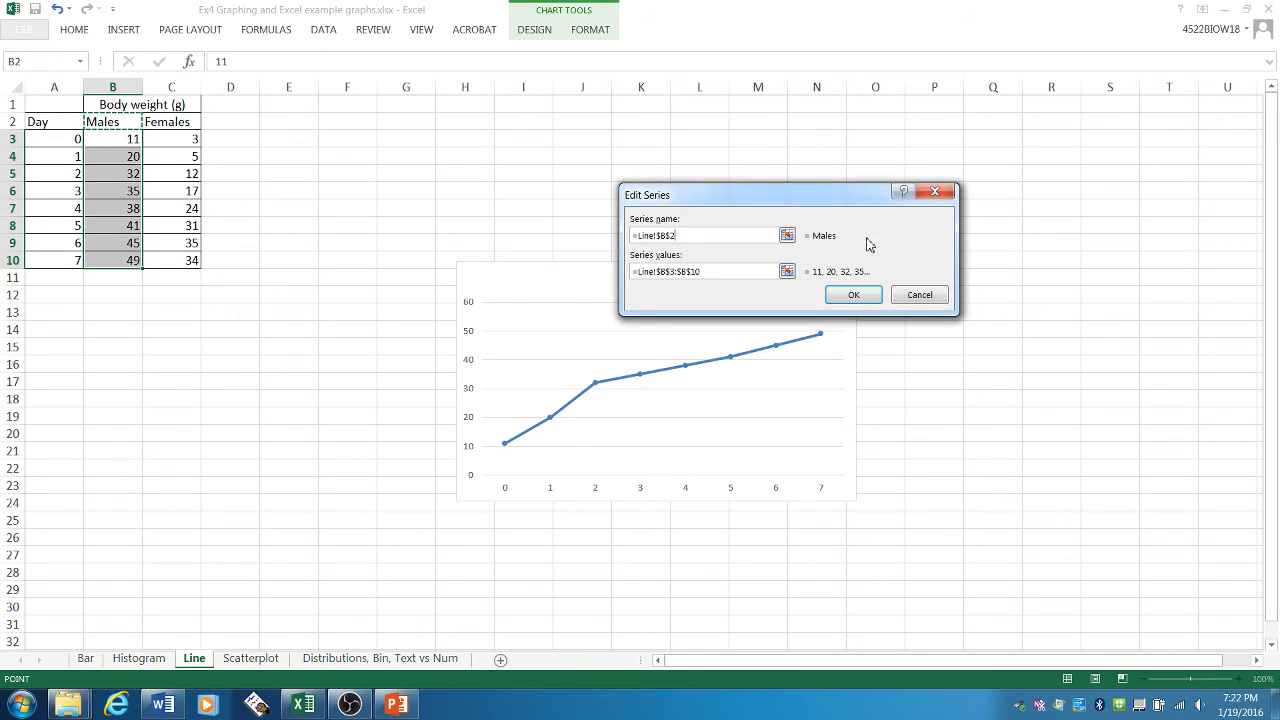
left_click(853, 295)
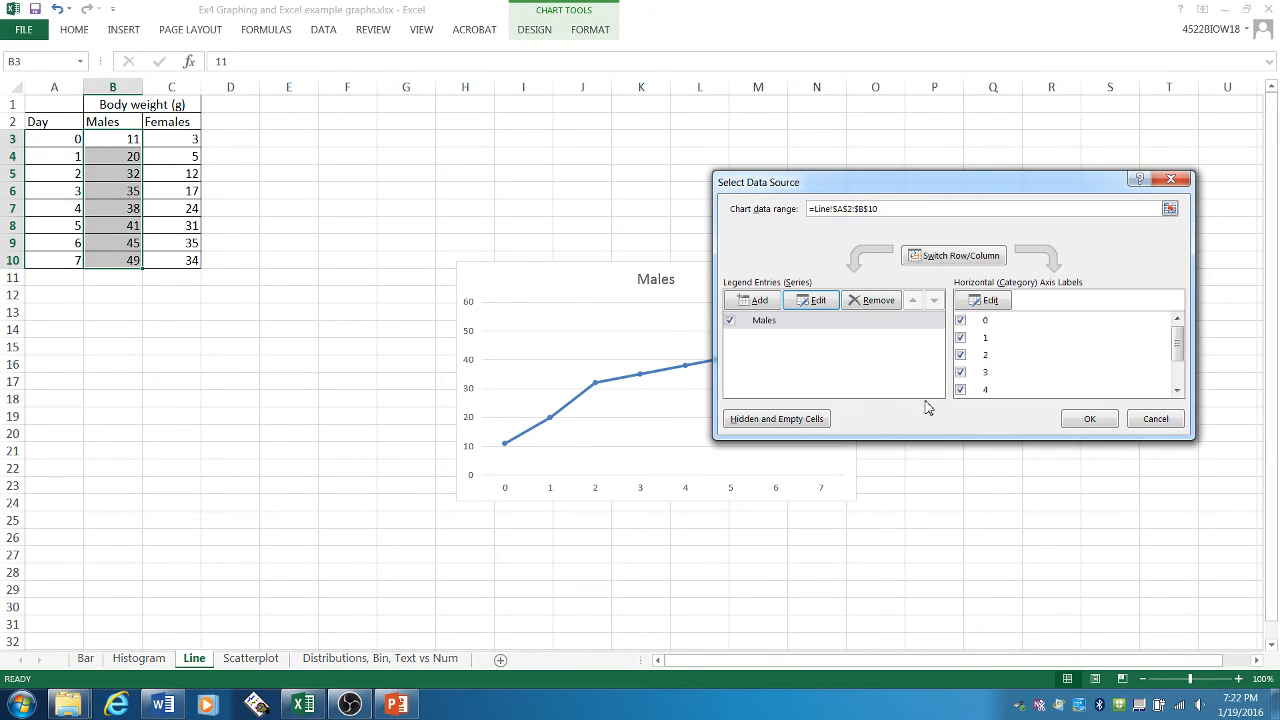
- Add a second data series to the chart, named from the Females header in cell C2
left_click_drag(867, 189, 640, 47)
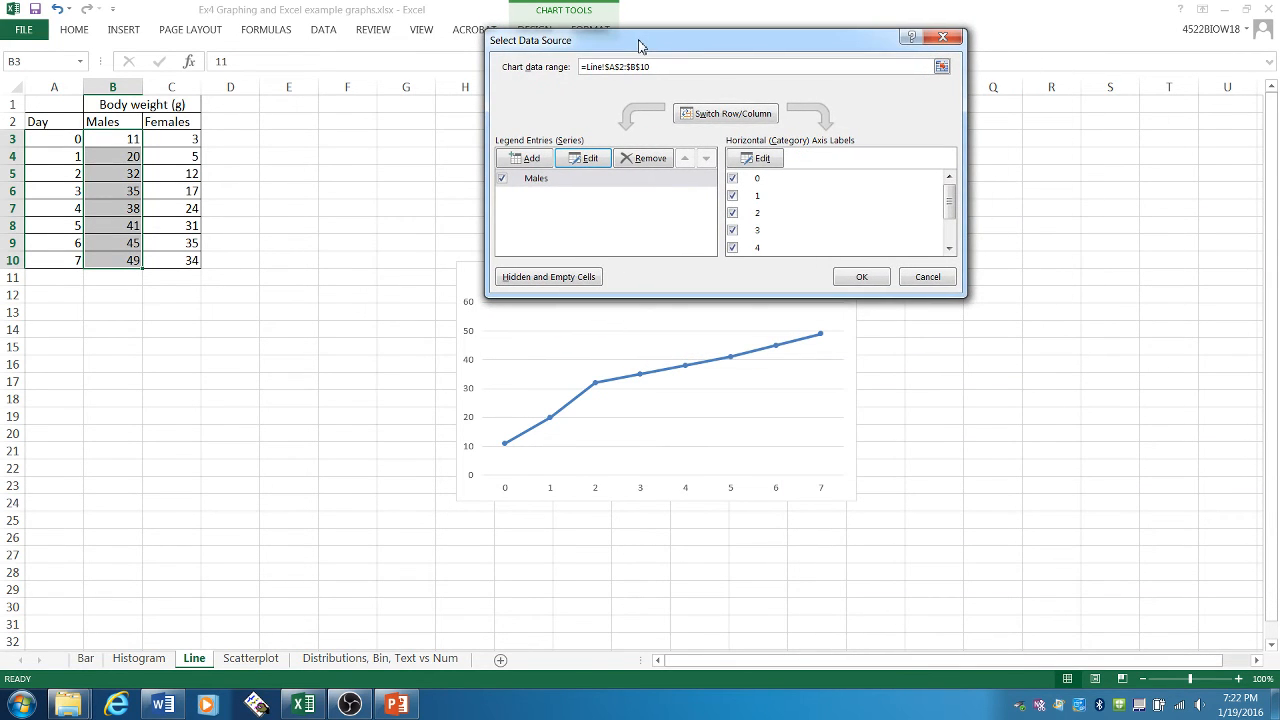
left_click(538, 186)
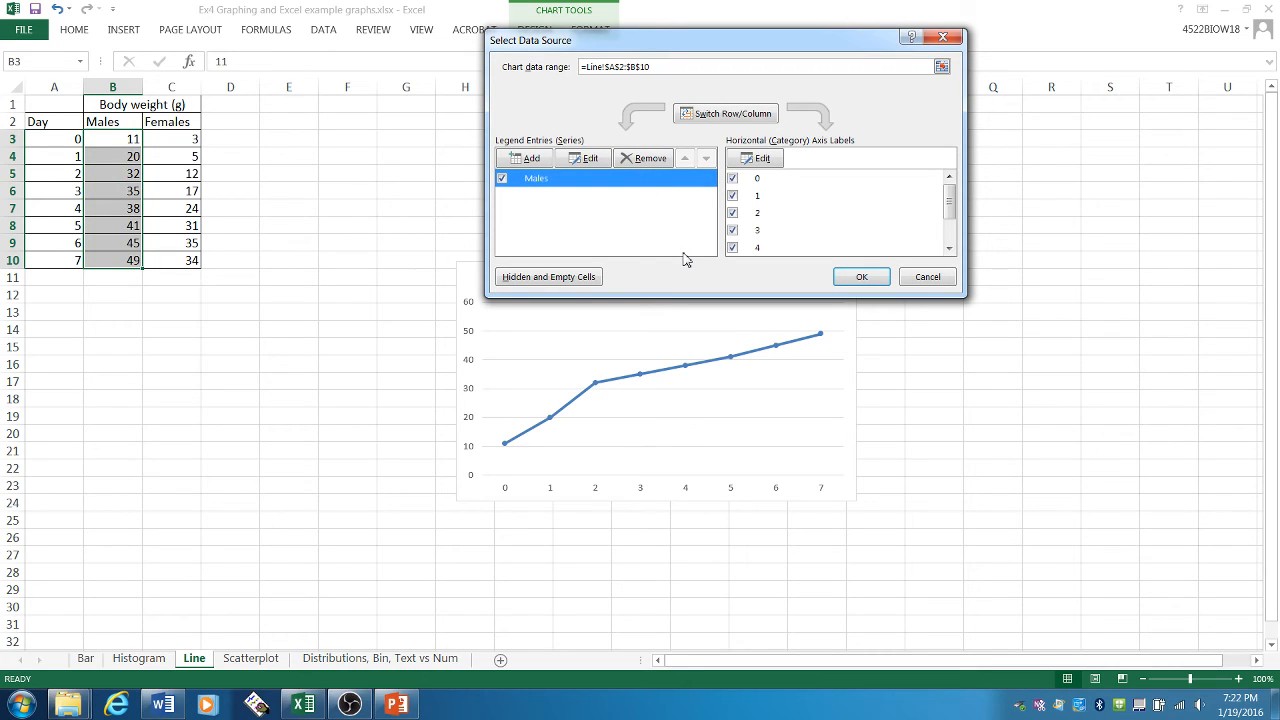
left_click(530, 159)
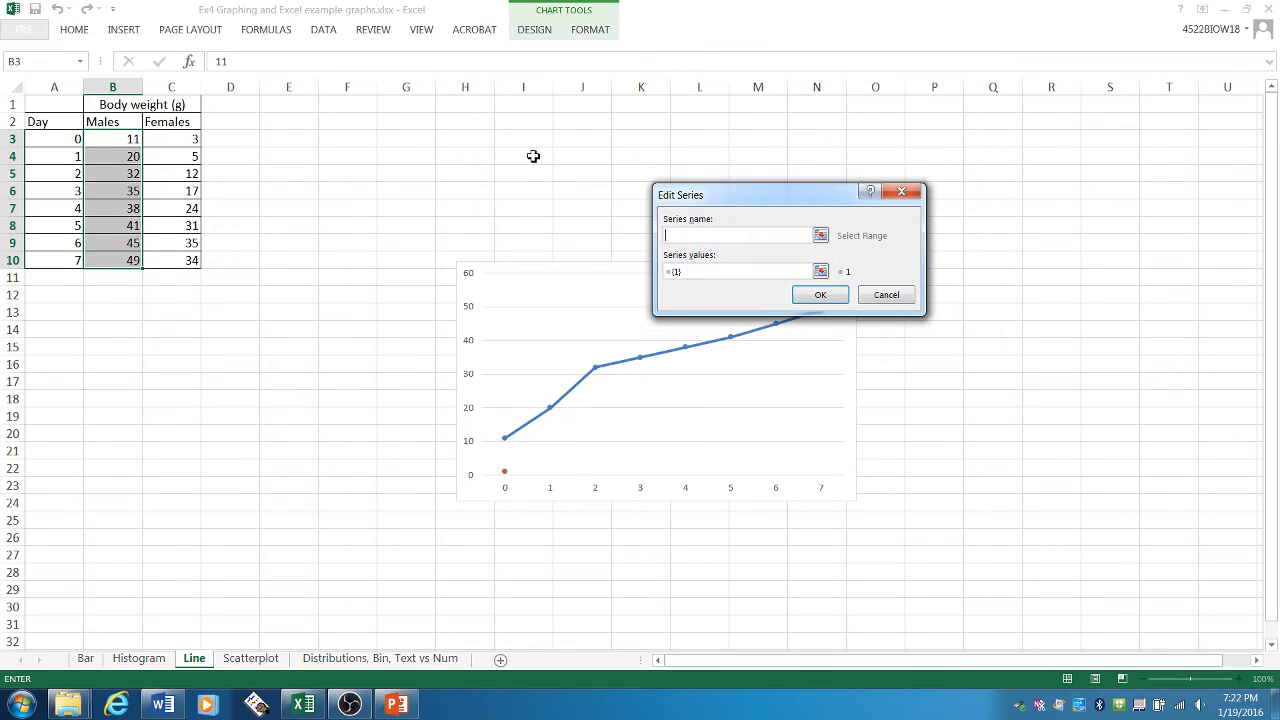
left_click(820, 235)
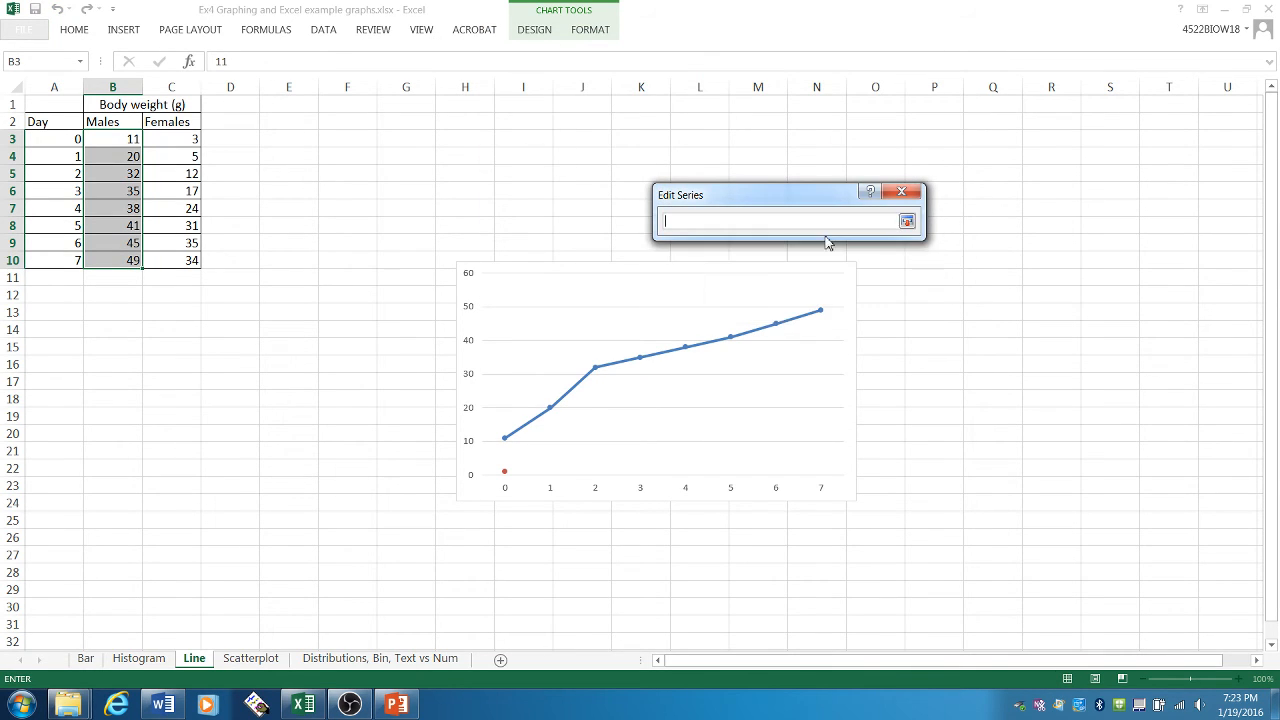
left_click(184, 125)
left_click(907, 222)
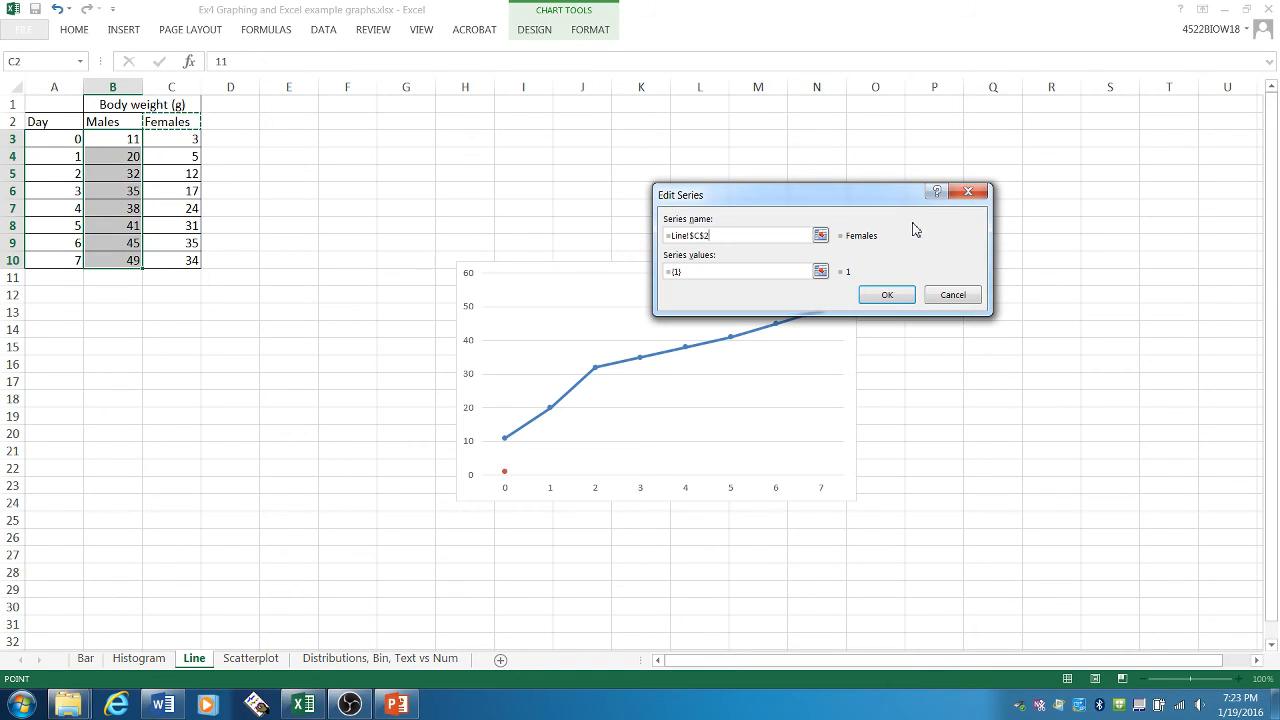
- Set the Females series values to C3:C10 and apply the chart's data source changes
left_click(822, 271)
left_click_drag(190, 140, 190, 262)
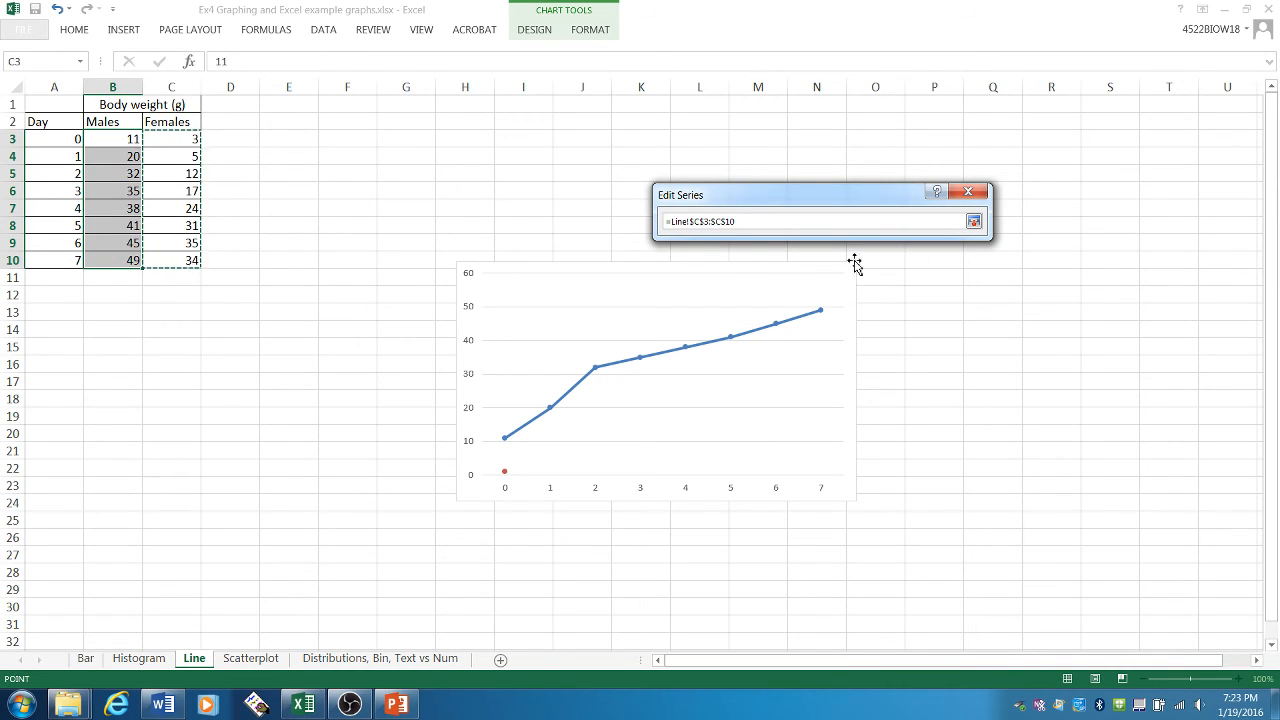
left_click(973, 221)
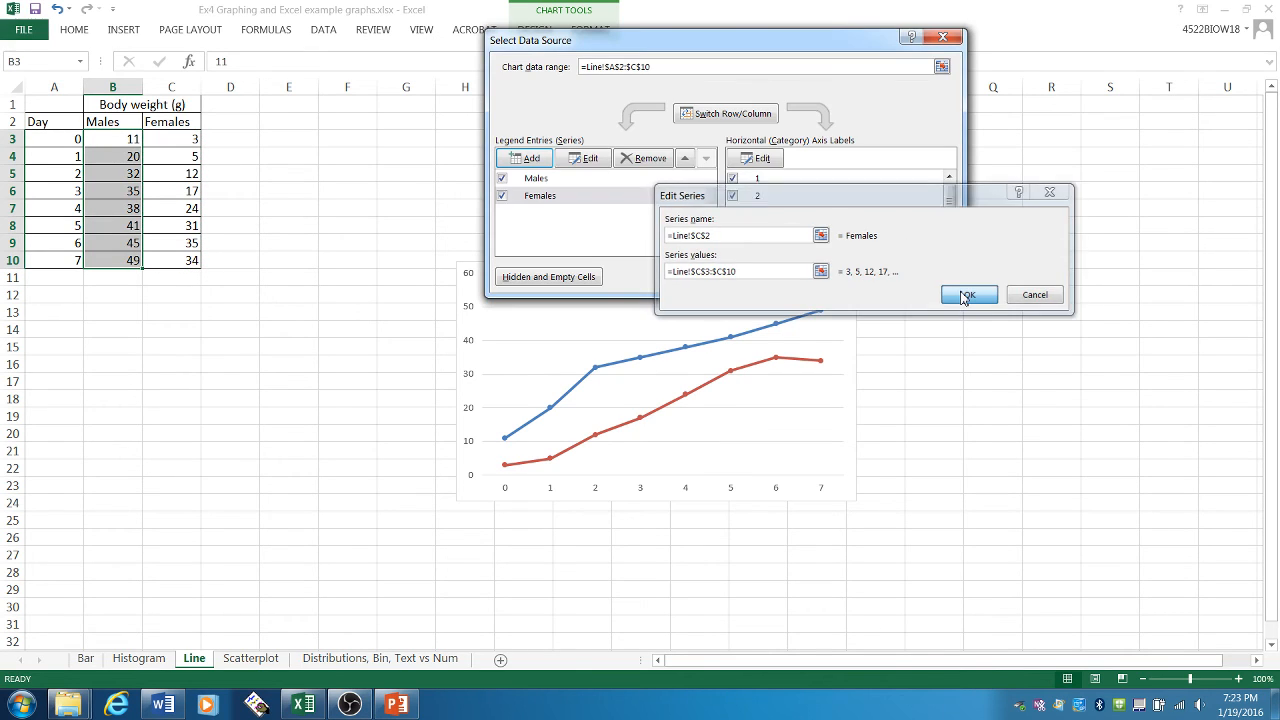
left_click(967, 295)
left_click(565, 182)
left_click(572, 197)
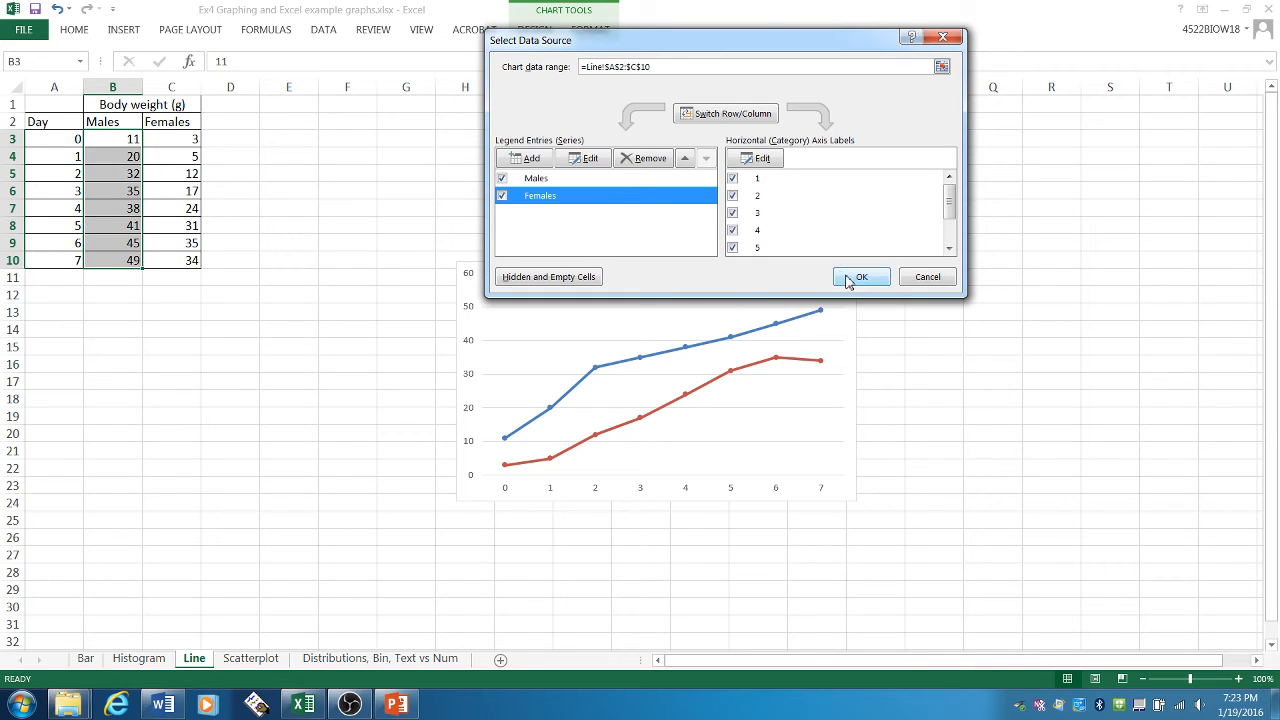
left_click(846, 279)
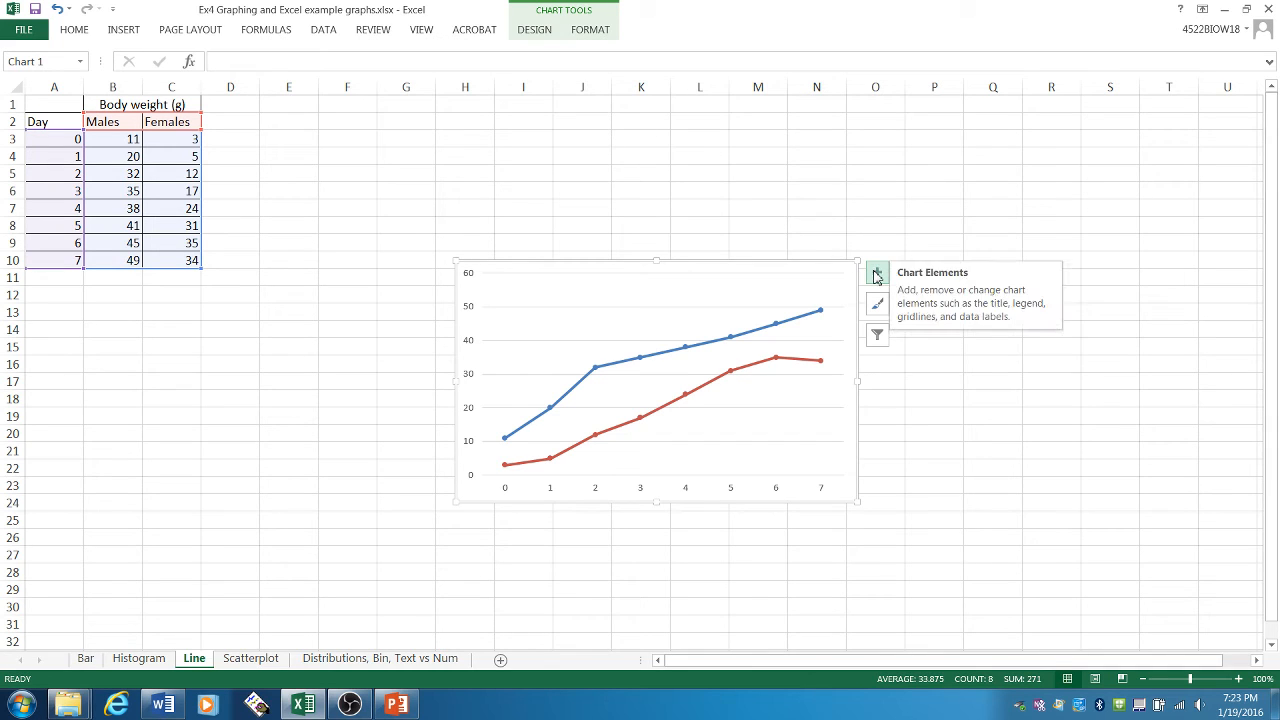
- Add axis titles, a chart title and a legend to the line chart
left_click(876, 275)
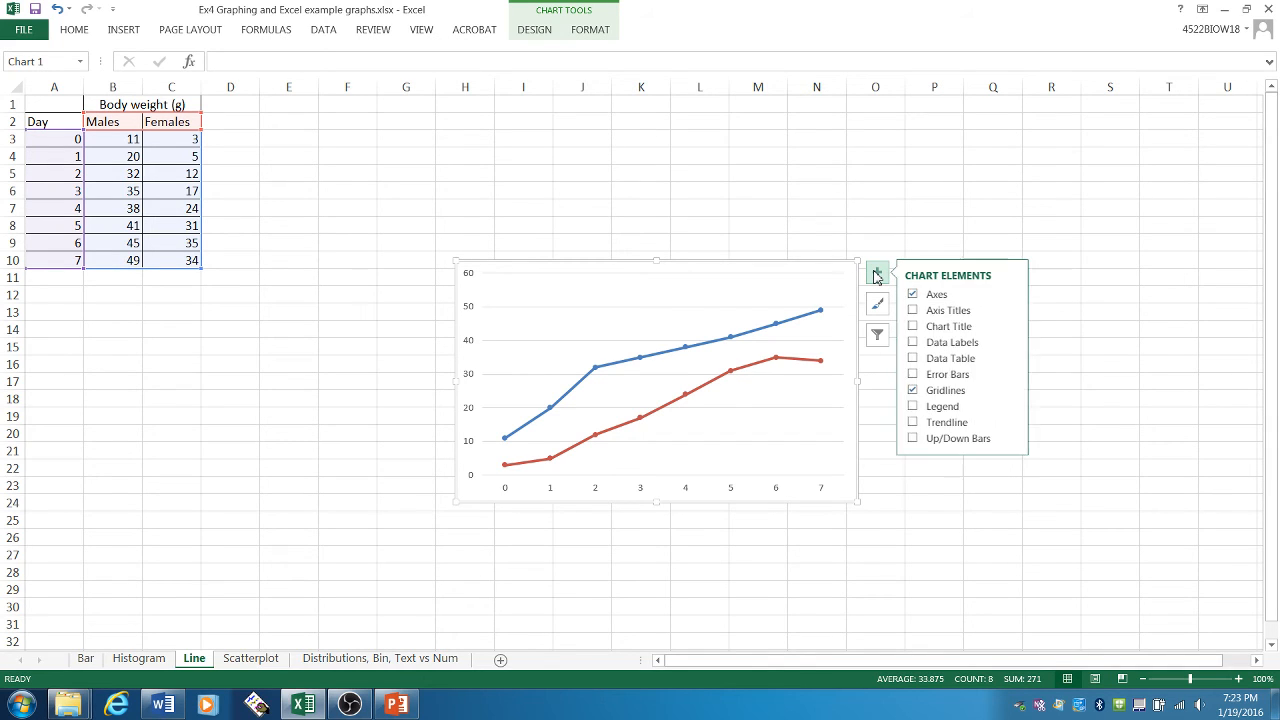
left_click(914, 311)
left_click(915, 327)
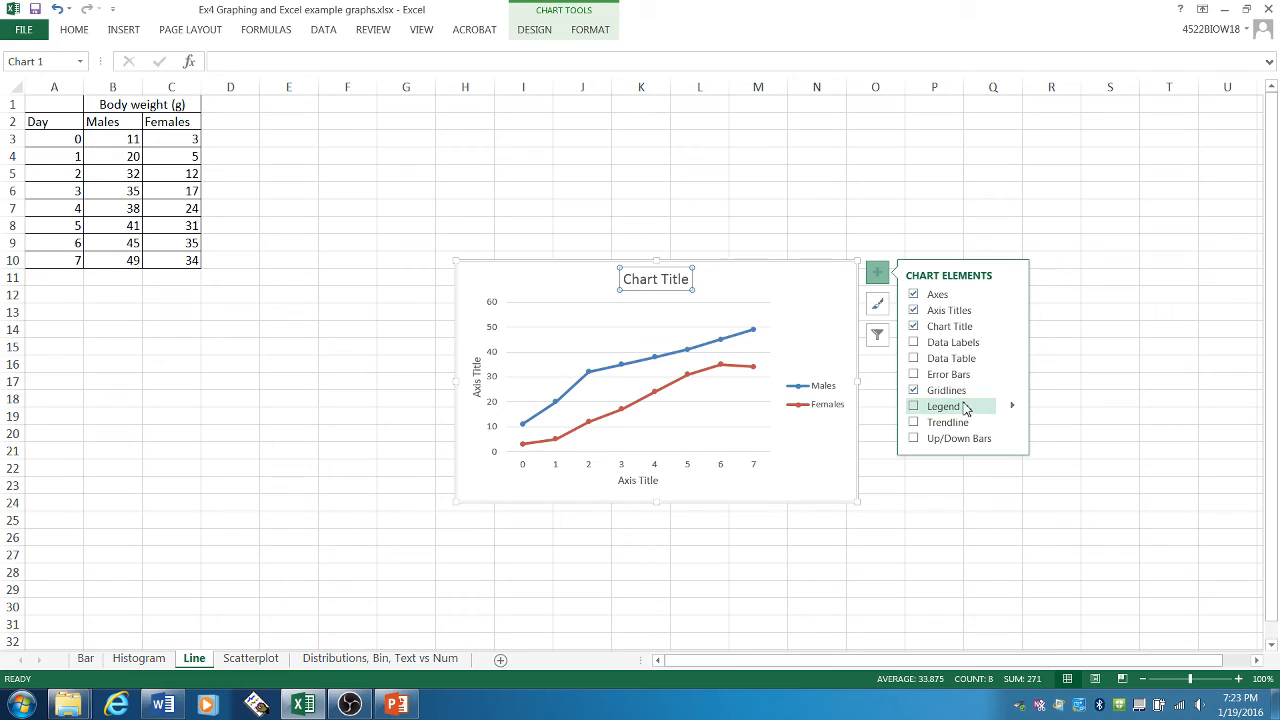
left_click(914, 407)
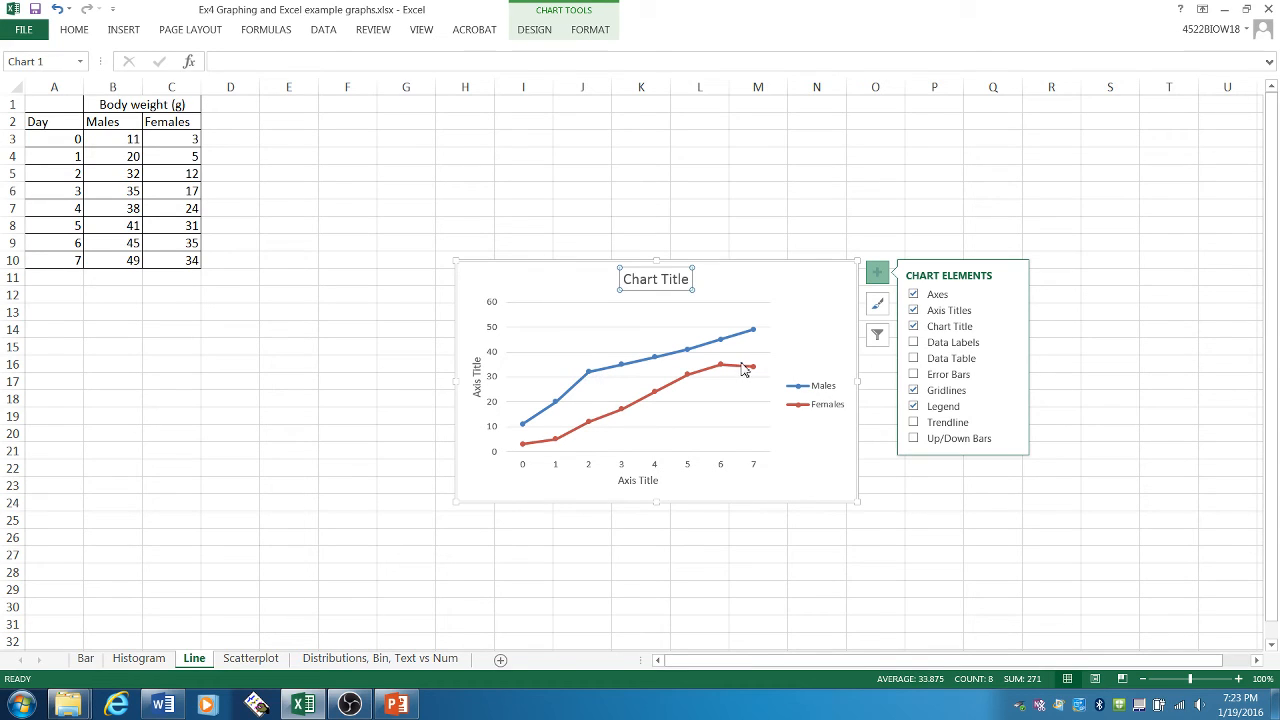
- Enlarge the line chart upward and to the right, so it spans about rows 7 to 23
mouse_move(627, 419)
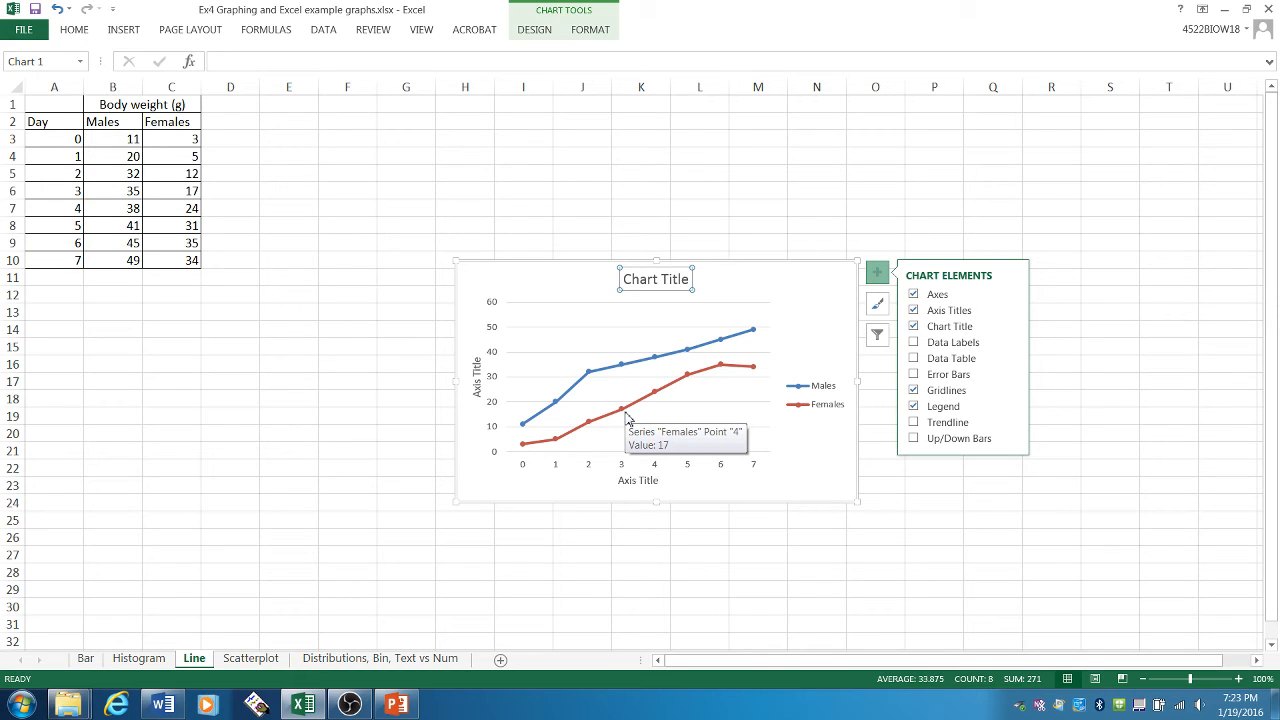
left_click(834, 316)
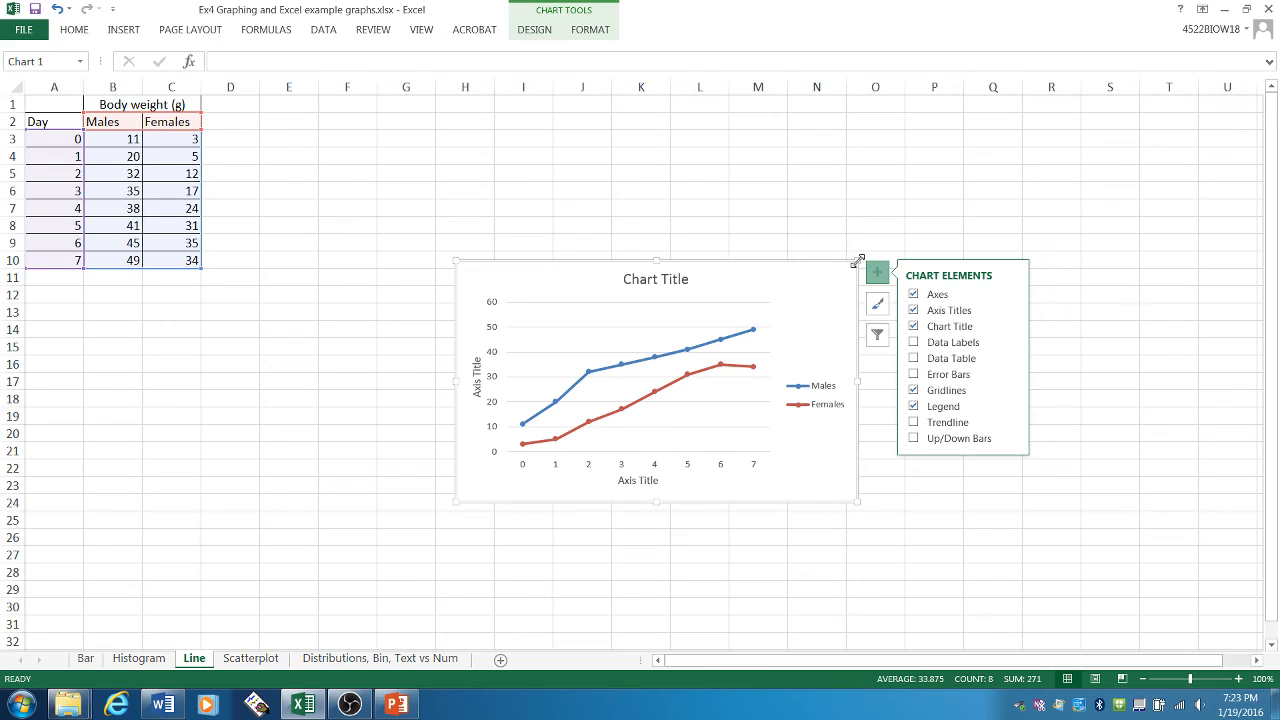
left_click_drag(858, 261, 925, 186)
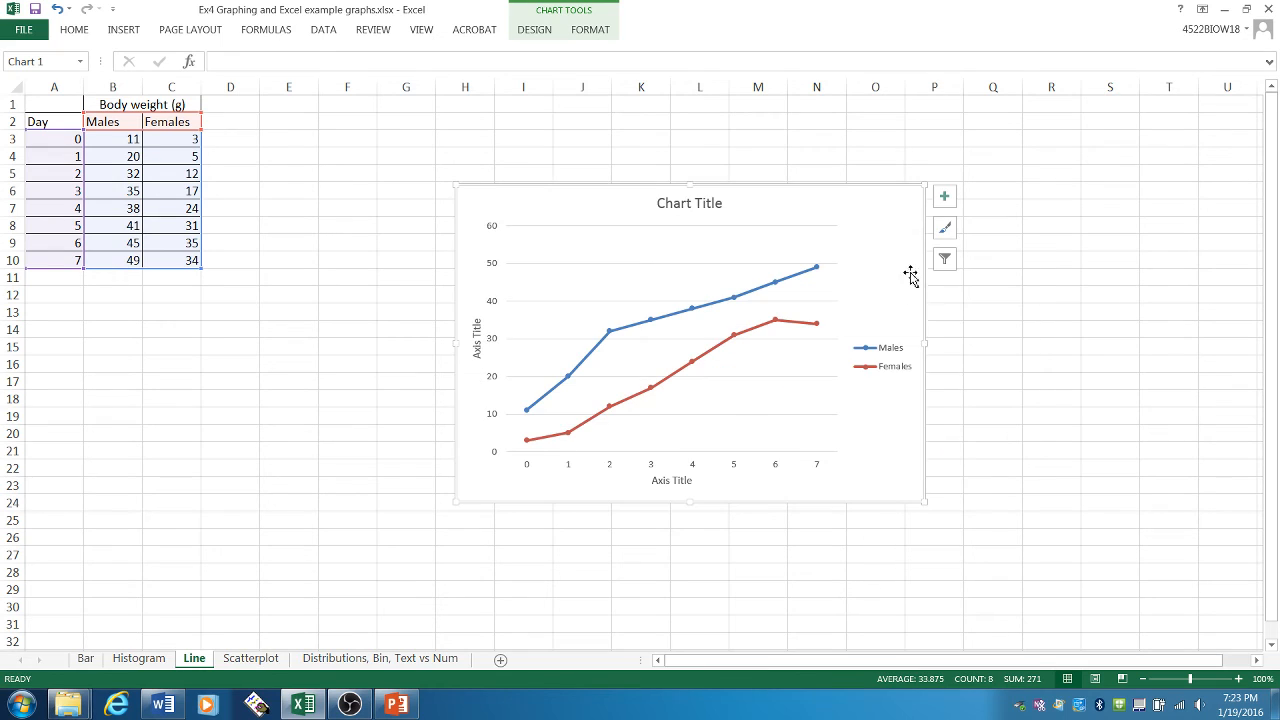
- Title the chart "Male and female mice body weight changes over one week"
left_click(718, 202)
triple_click(720, 203)
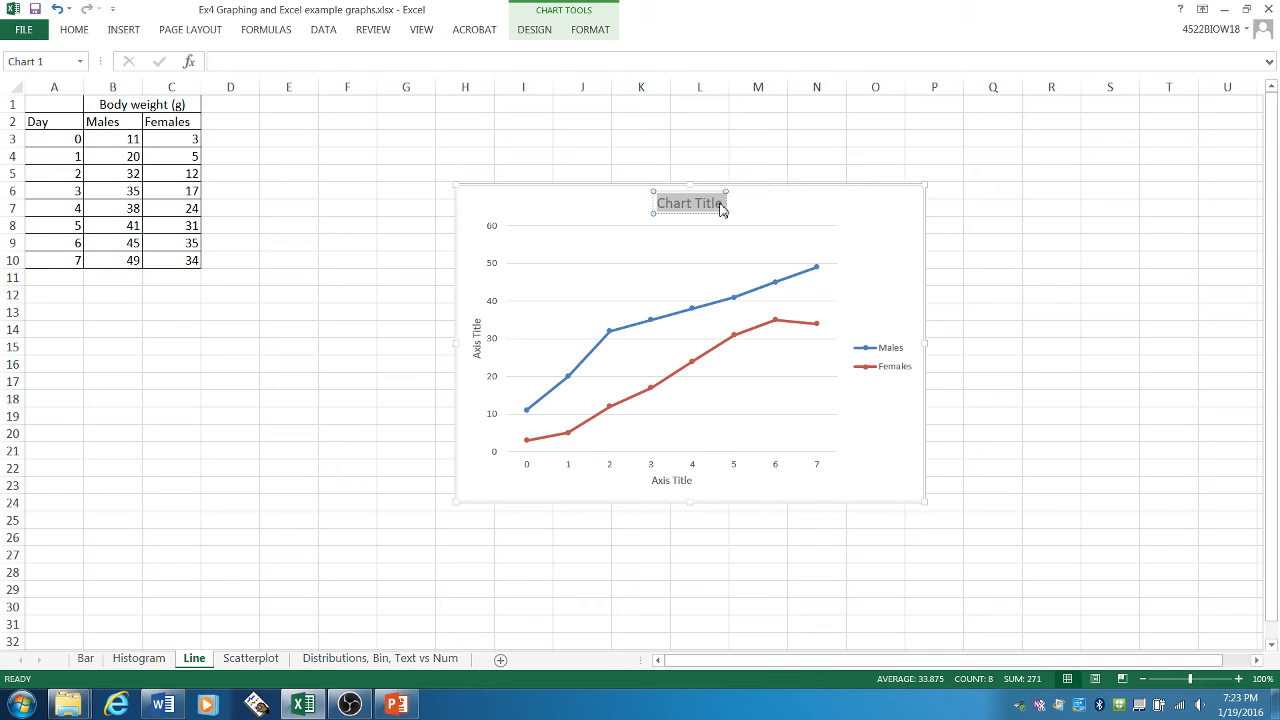
type("Male and female body")
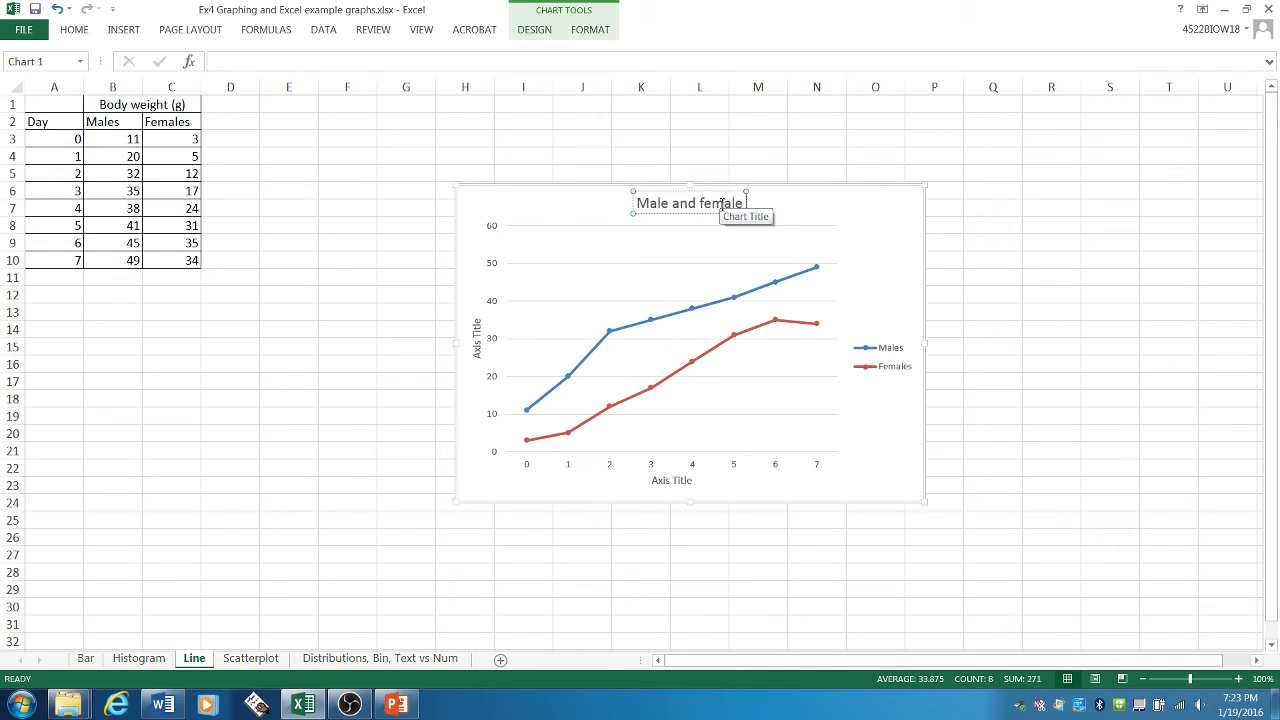
key("BackSpace")
key("BackSpace")
key("BackSpace")
key("BackSpace")
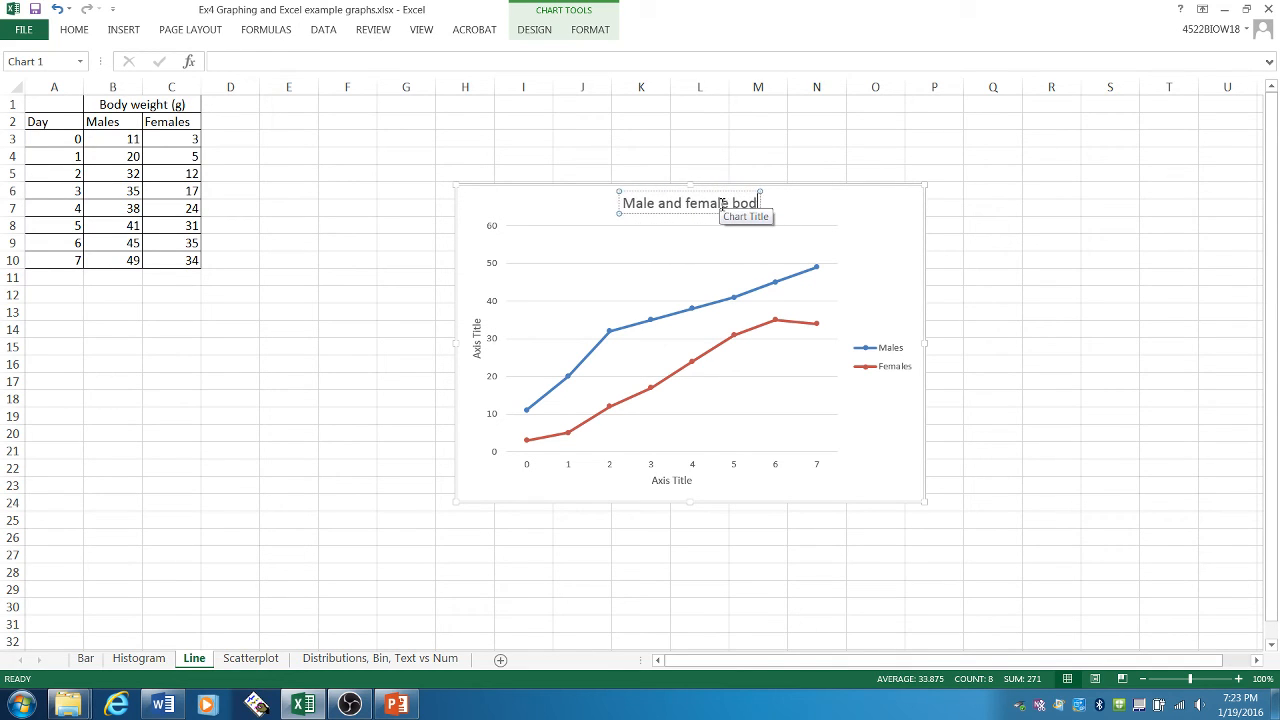
type("mice body weight changes")
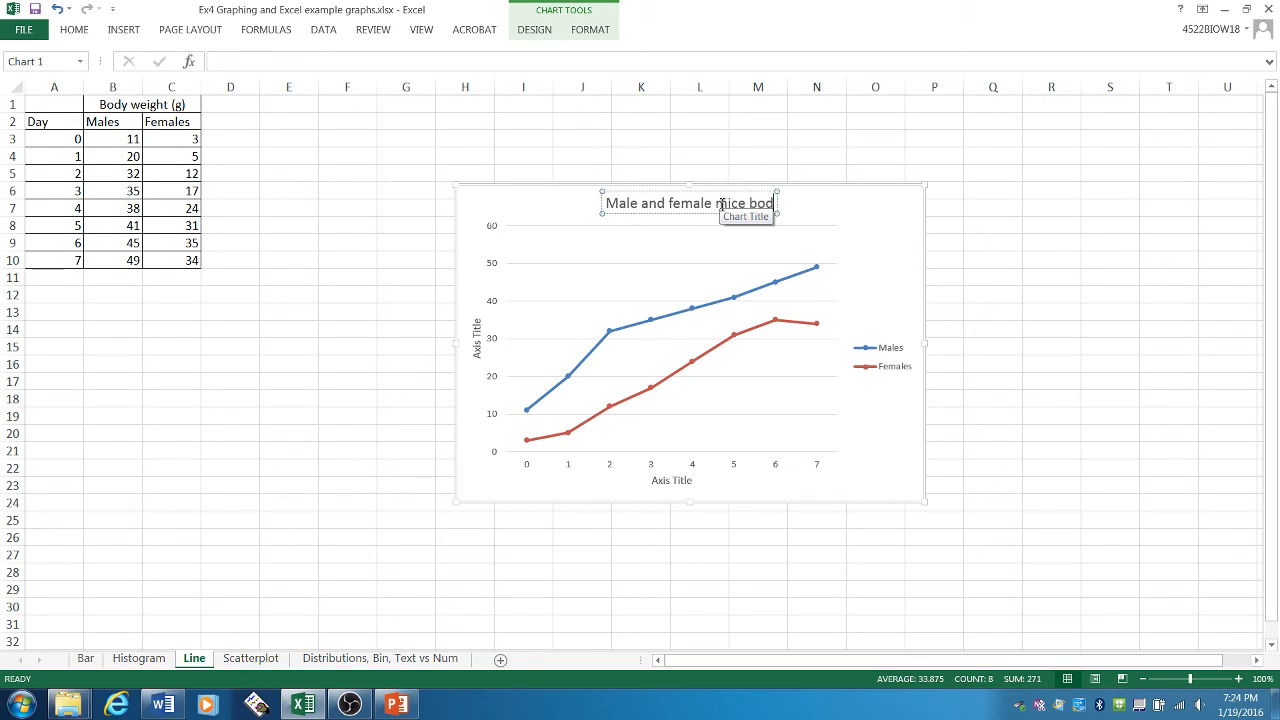
type(" over one week")
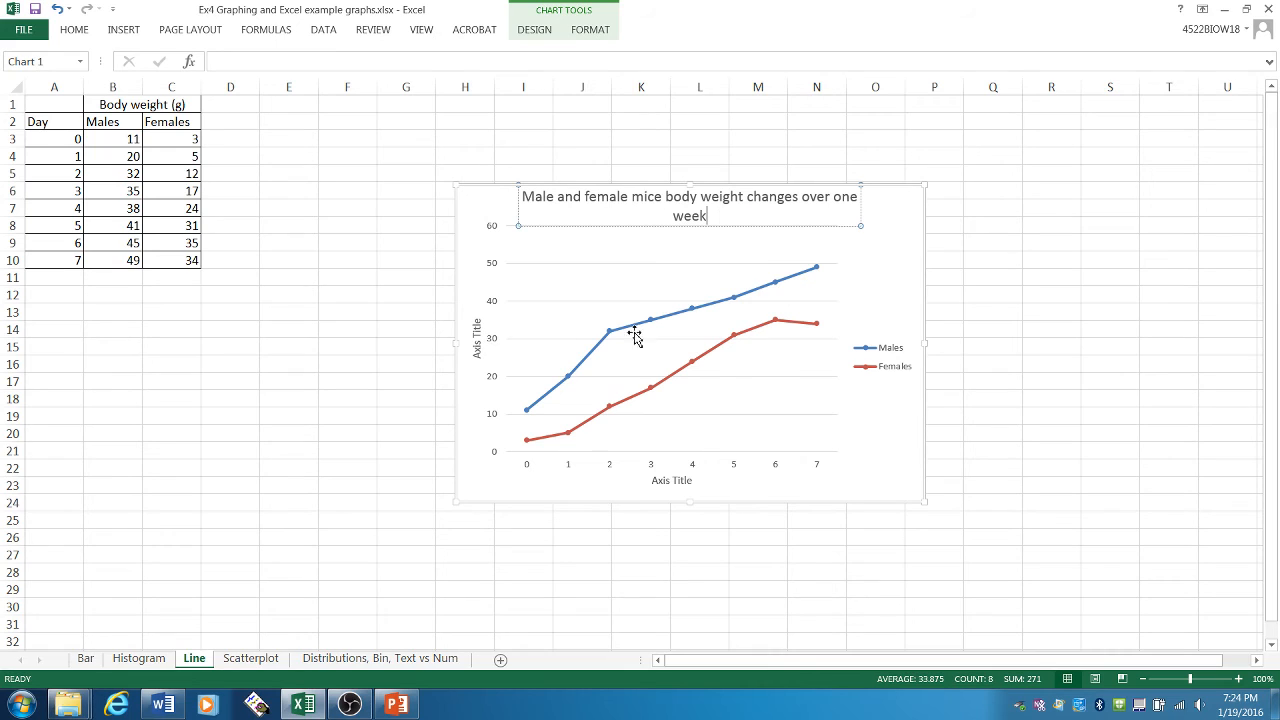
- Title the line chart's vertical axis "Body weight (g)"
left_click(477, 348)
triple_click(477, 358)
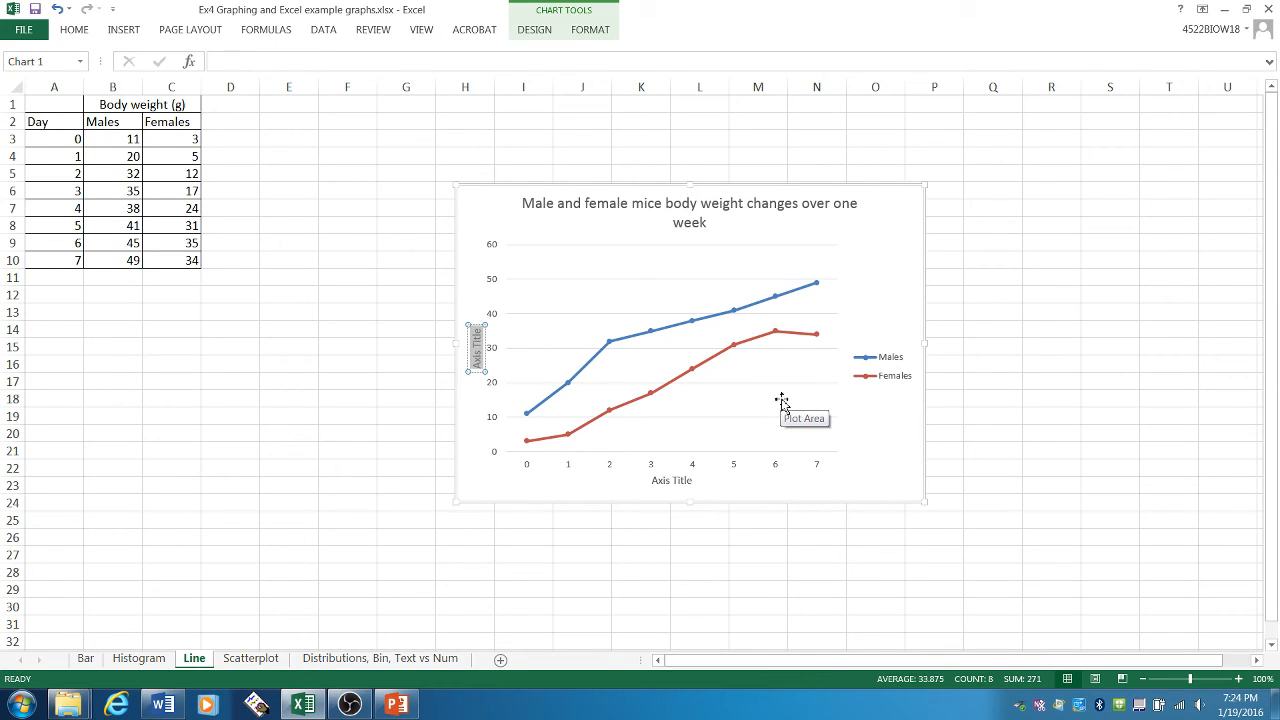
type("Body weight (g)")
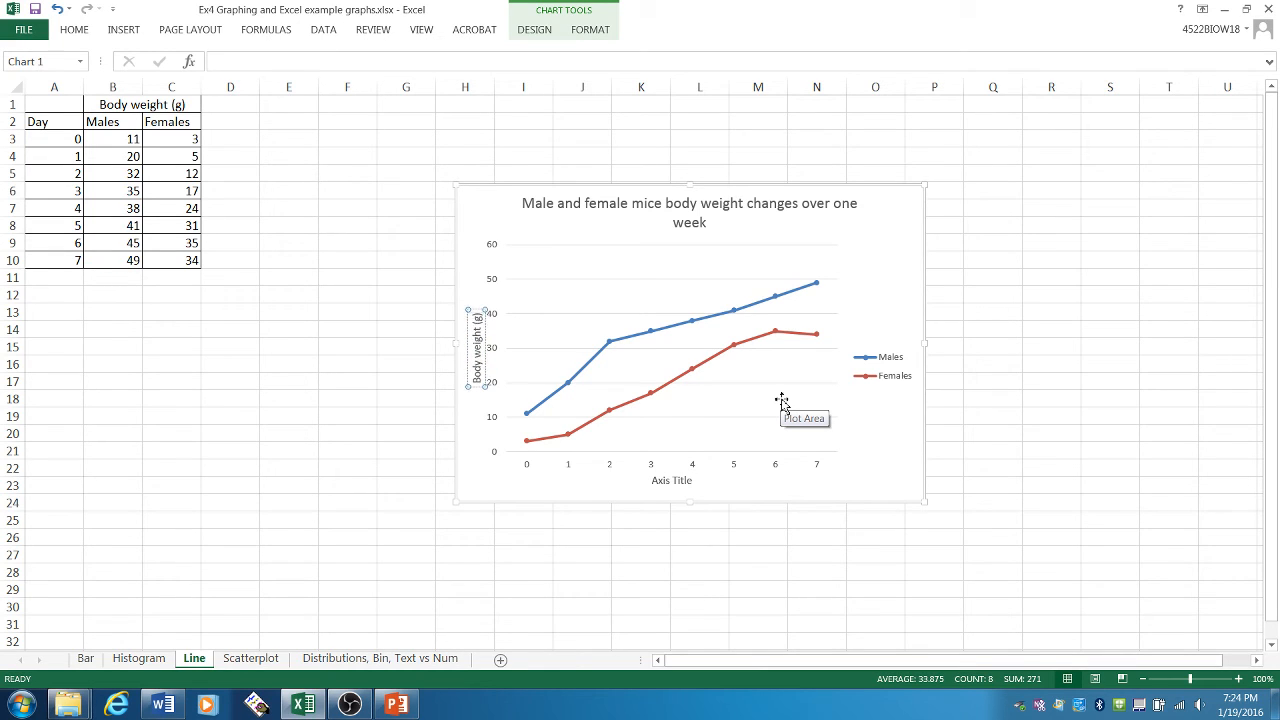
- Title the line chart's horizontal axis "Time (days)"
left_click(656, 481)
triple_click(656, 481)
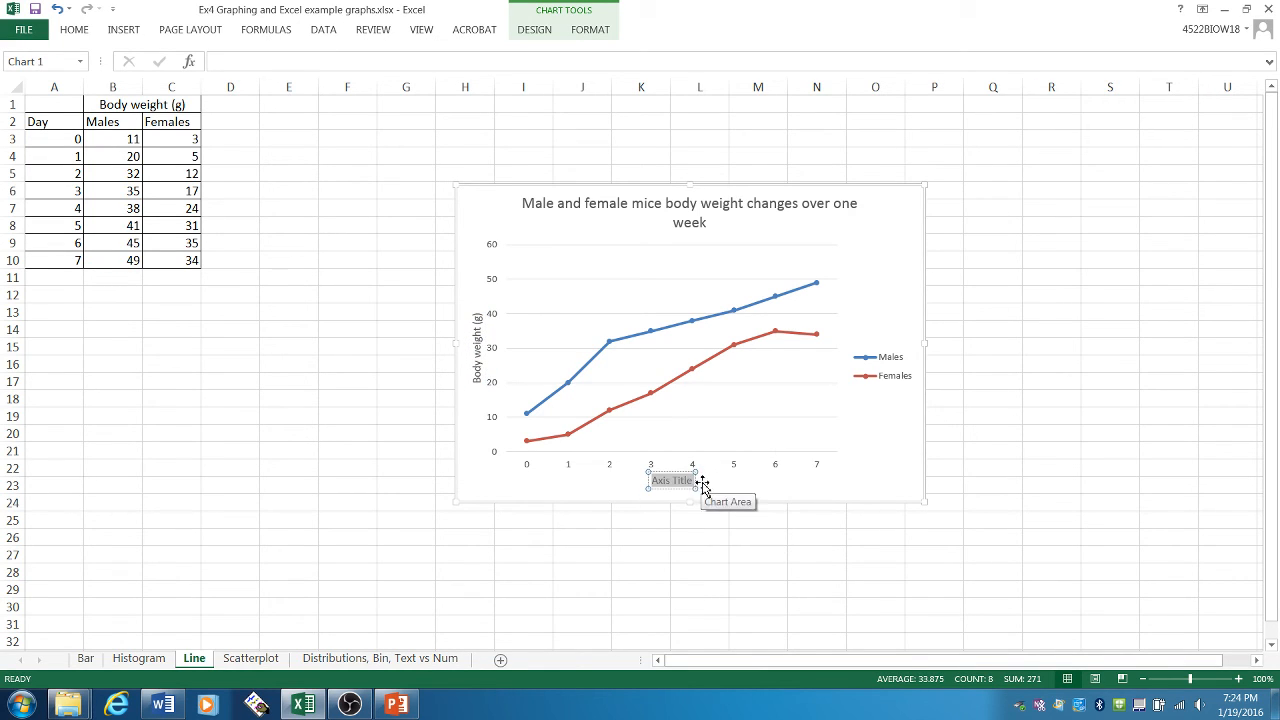
type("Time (days)")
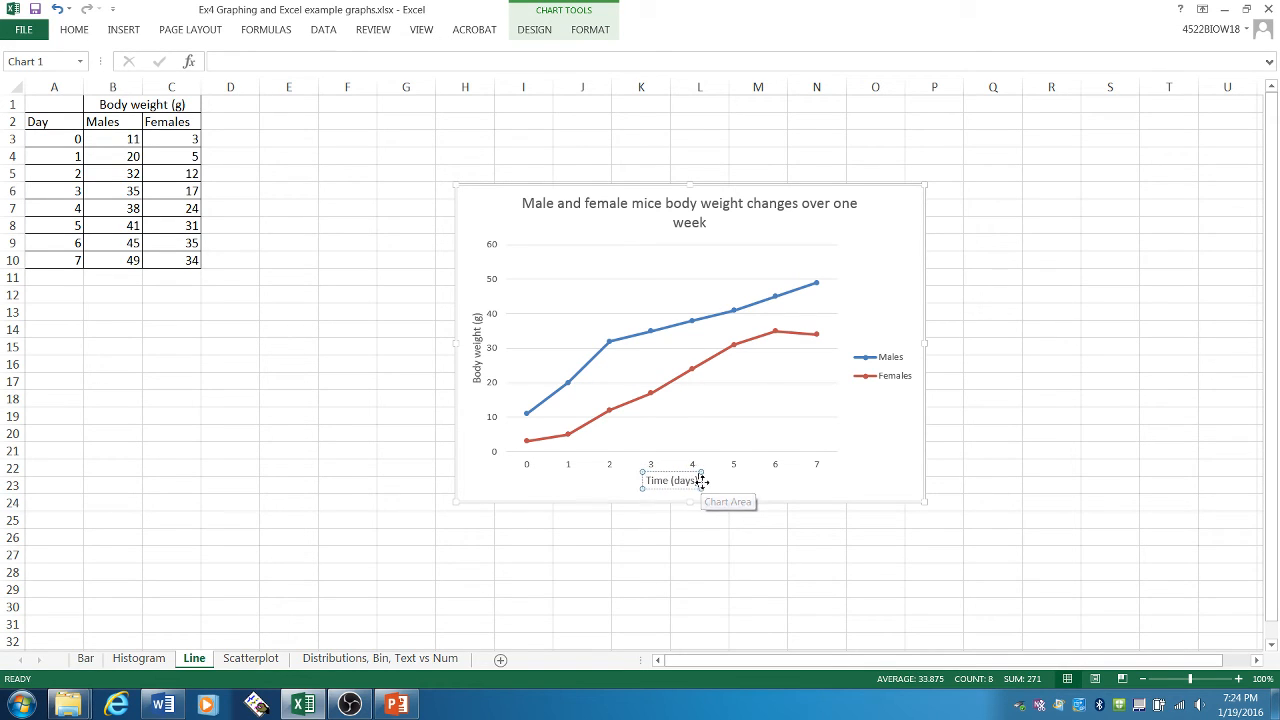
- Move the line chart up and to the left, so it spans about rows 3 to 21
left_click(997, 413)
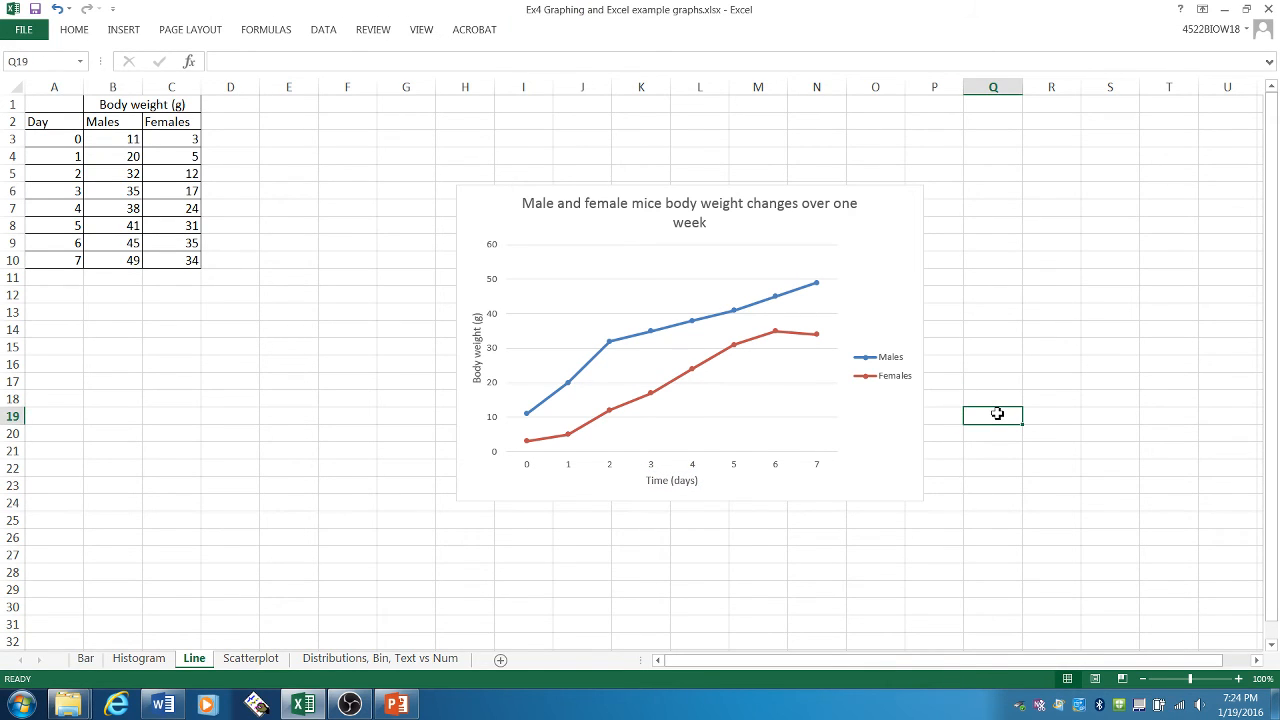
left_click_drag(880, 300, 783, 244)
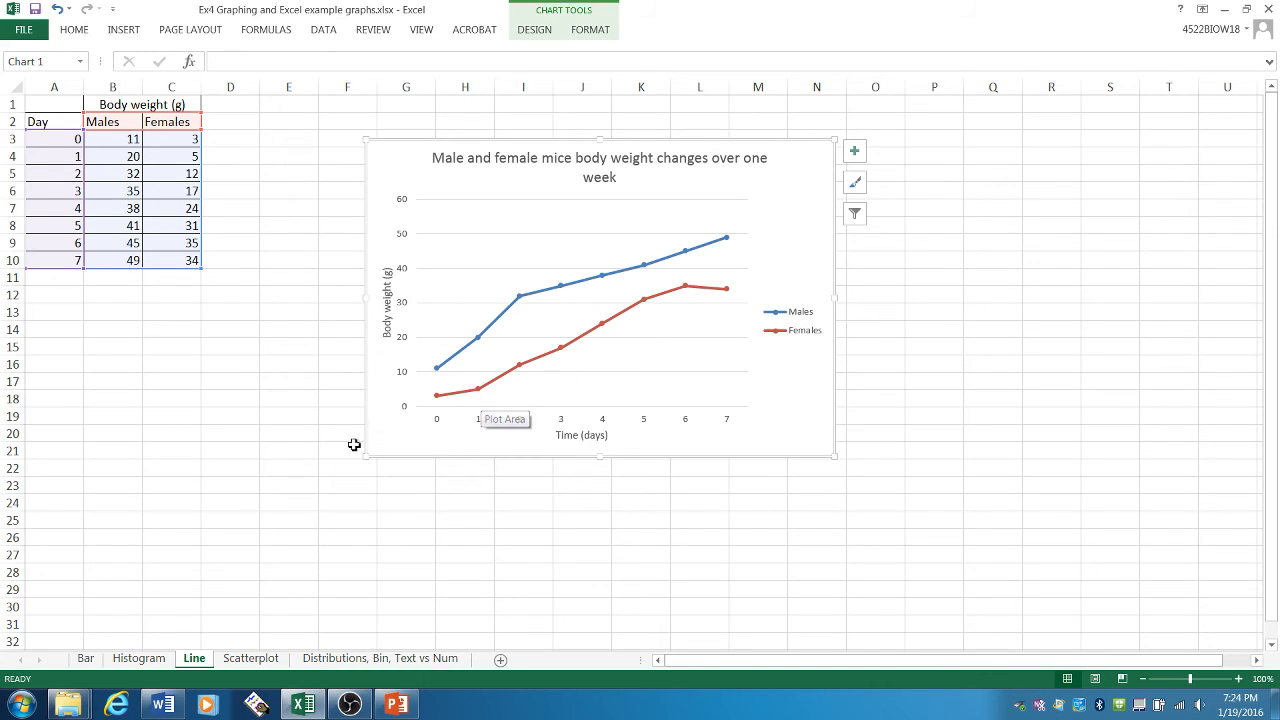
- Open the Scatterplot sheet and examine its study time and exam score columns, including the headings and the data rows 2 to 30
left_click(254, 659)
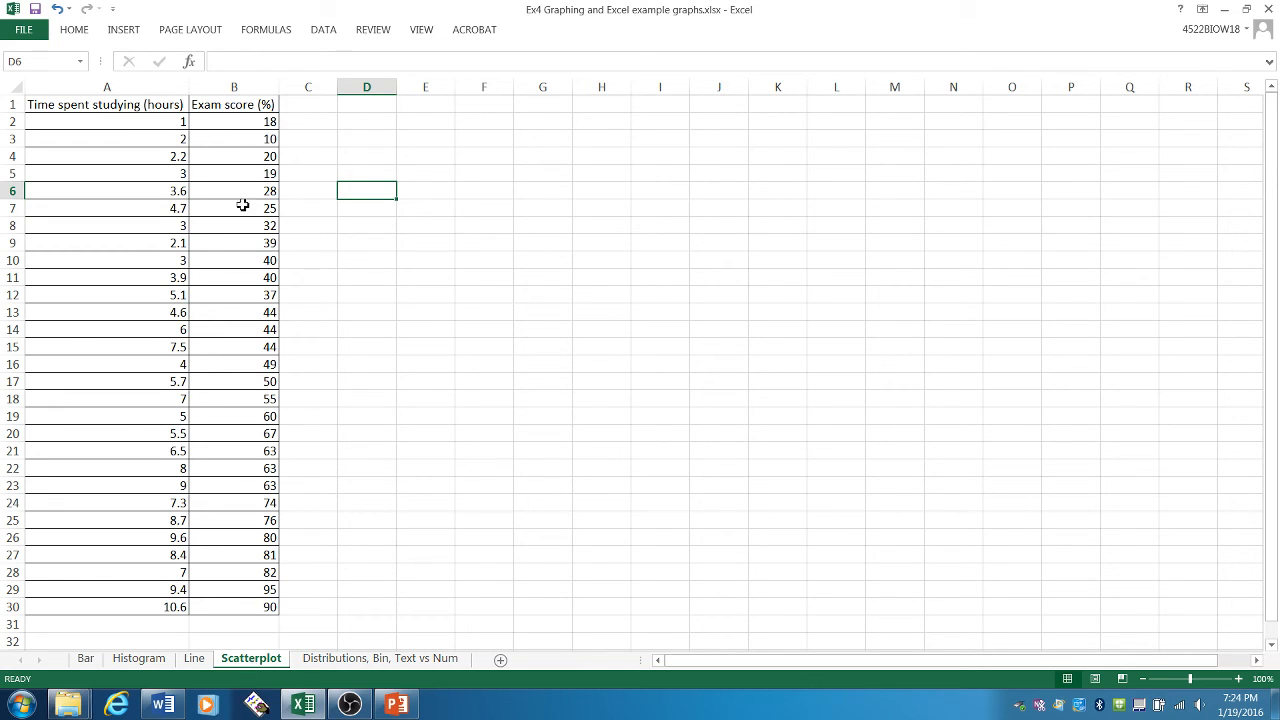
left_click_drag(140, 104, 129, 601)
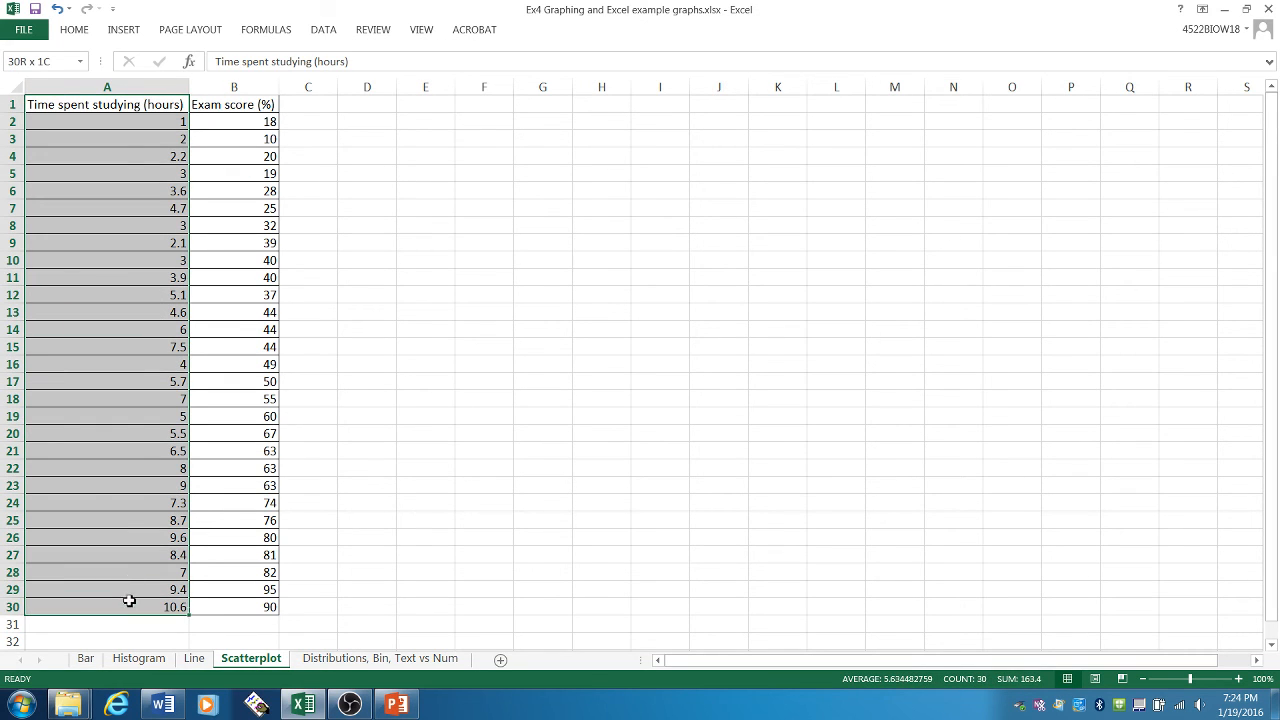
left_click_drag(229, 103, 217, 606)
left_click(94, 104)
left_click(222, 105)
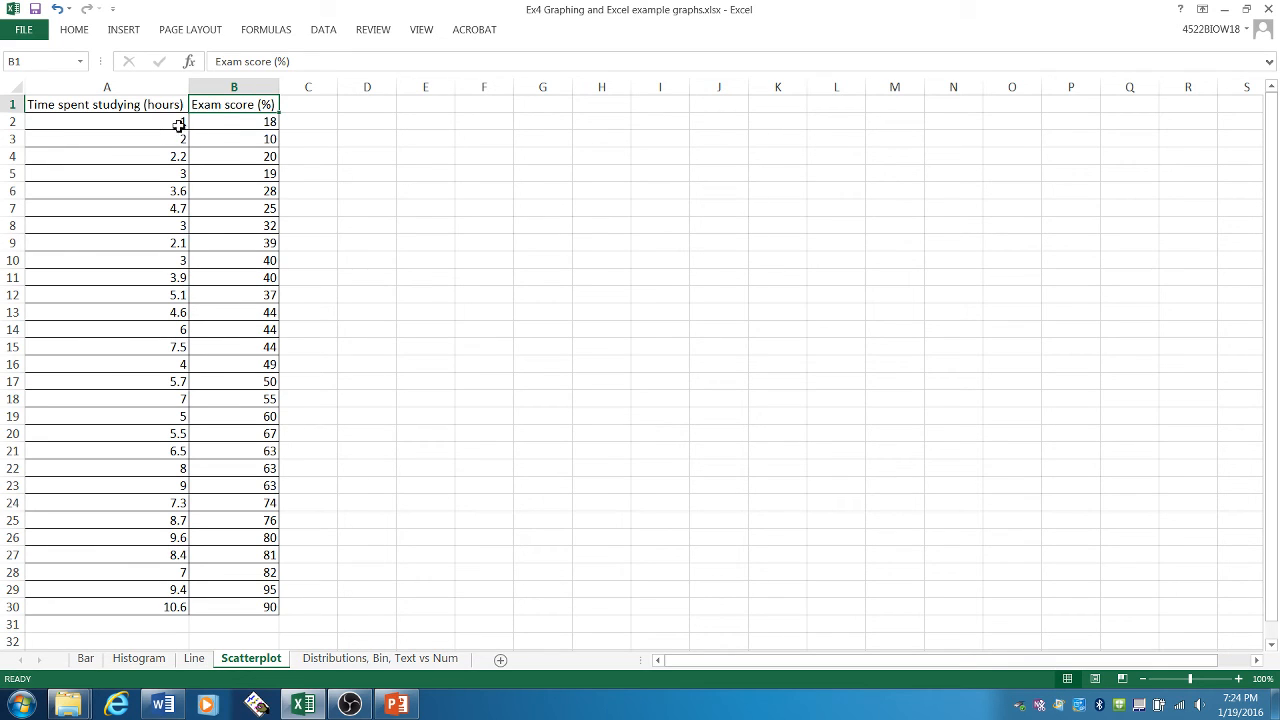
left_click_drag(221, 124, 203, 606)
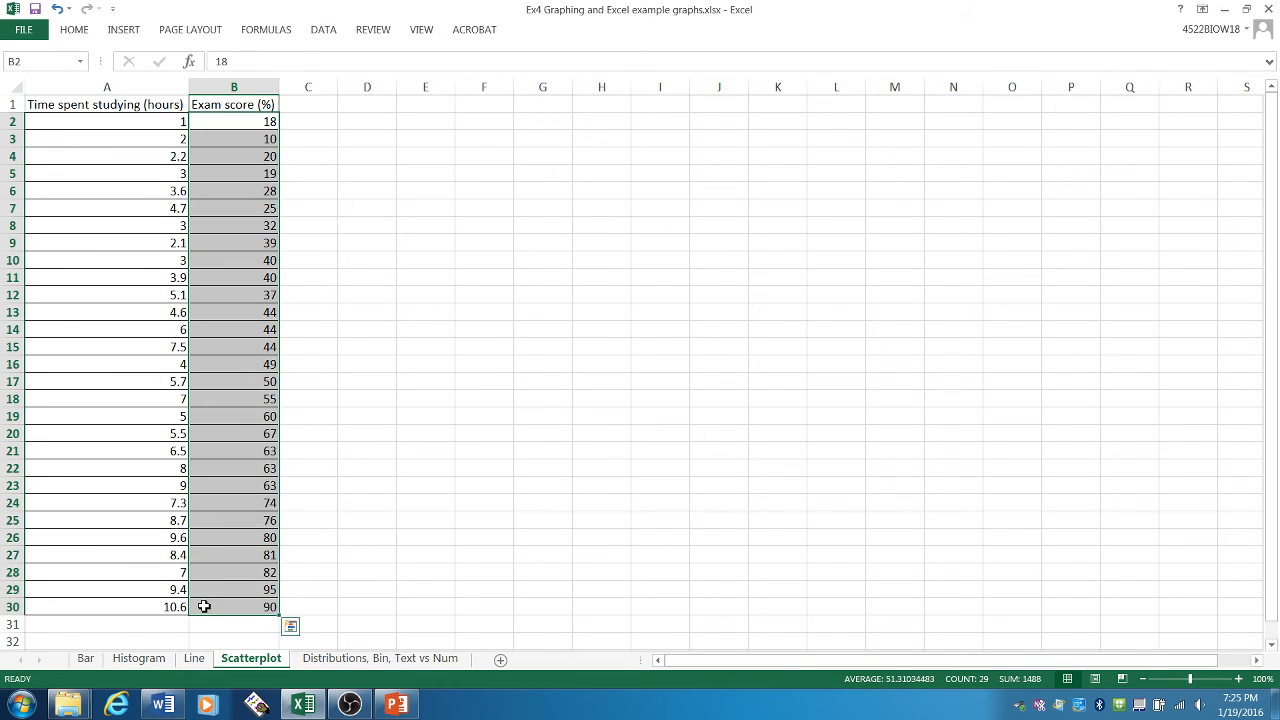
left_click_drag(133, 122, 243, 608)
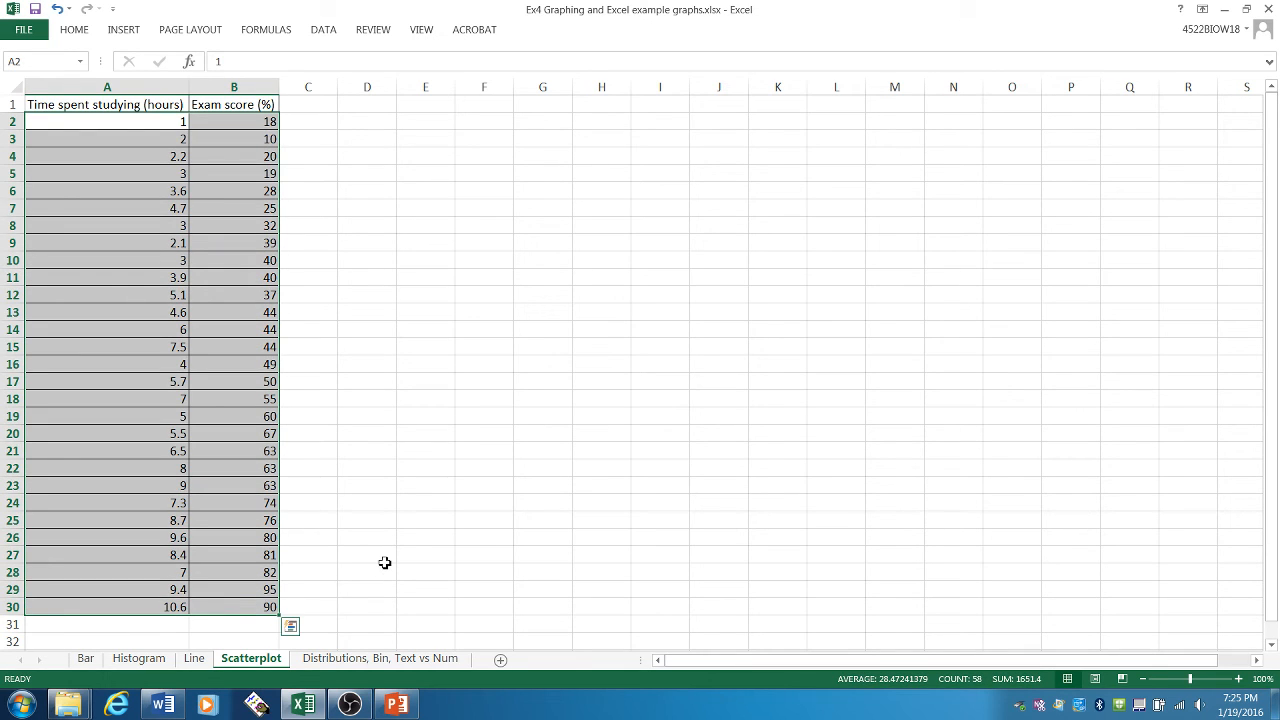
left_click(385, 559)
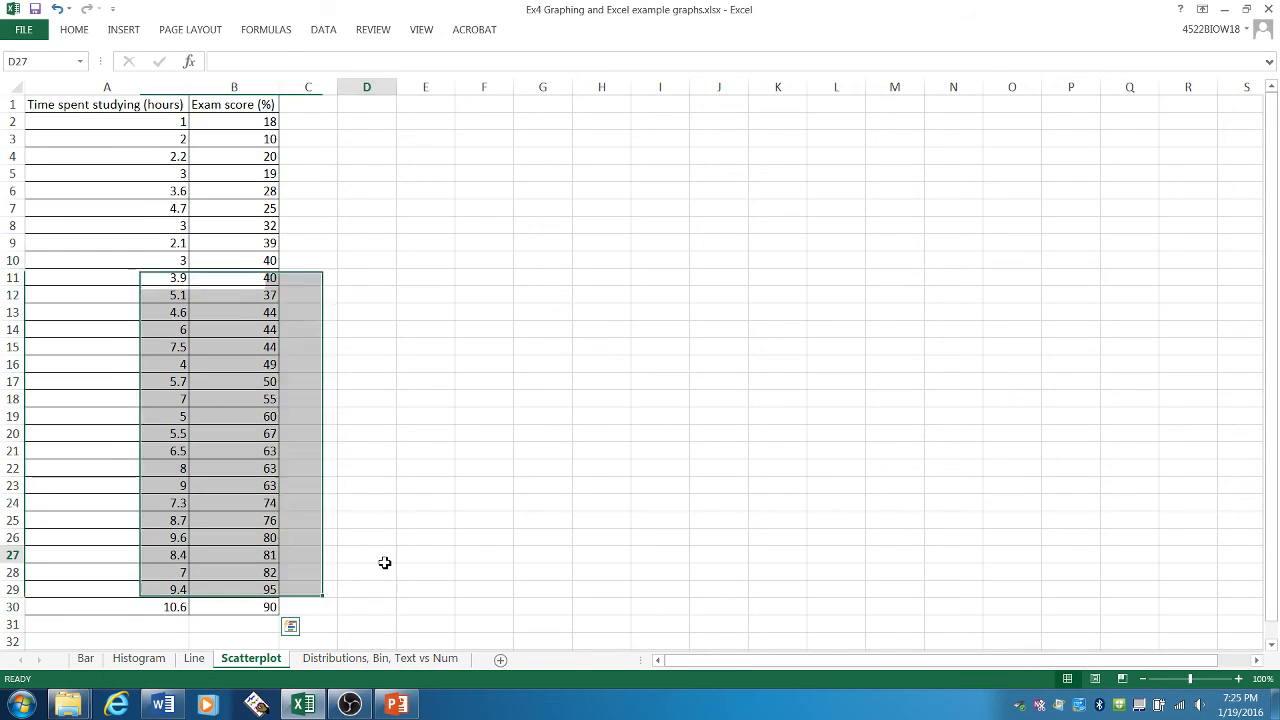
left_click(100, 104)
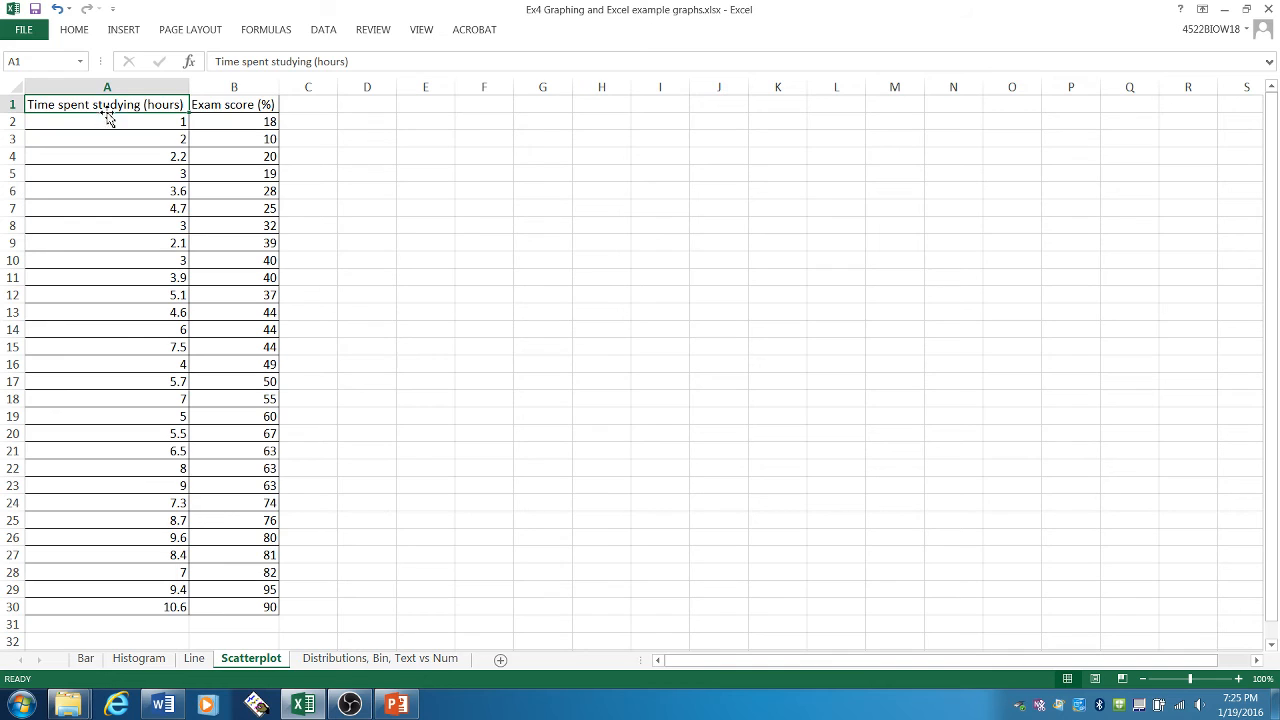
- Insert a markers-only scatter chart of A2:B30 and move it up to about rows 5 to 18
left_click_drag(106, 123, 248, 600)
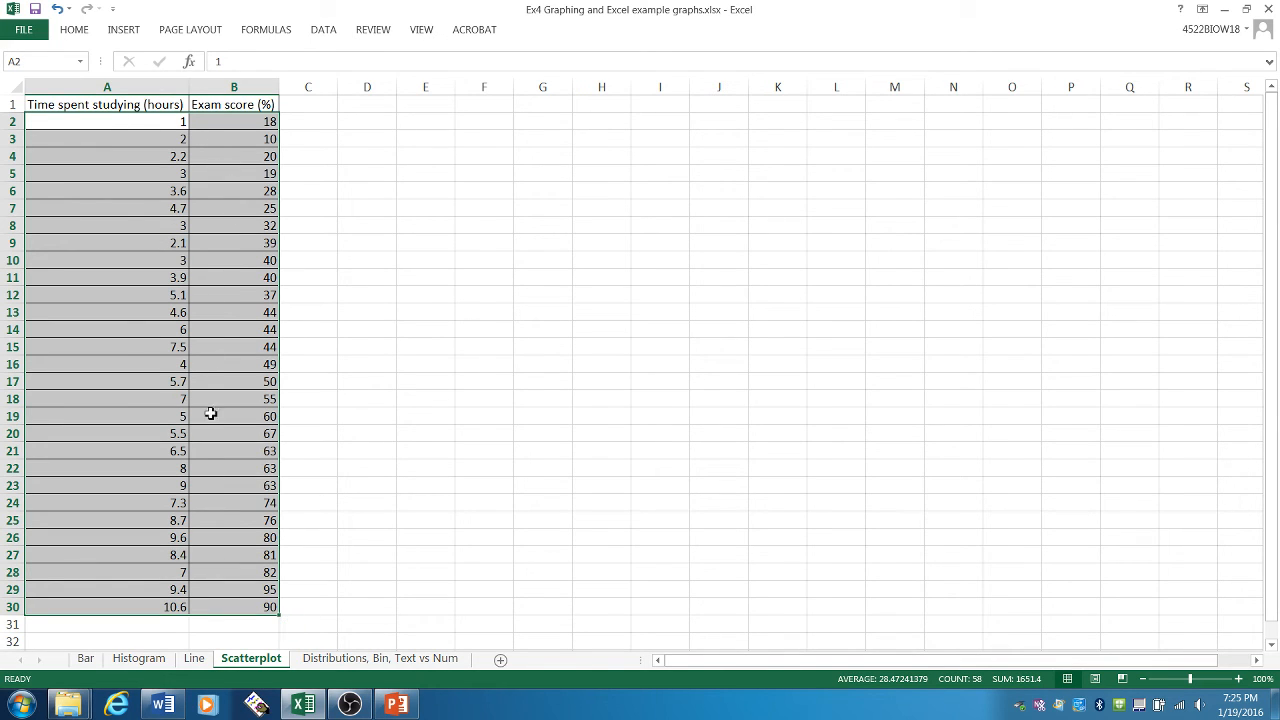
left_click(129, 38)
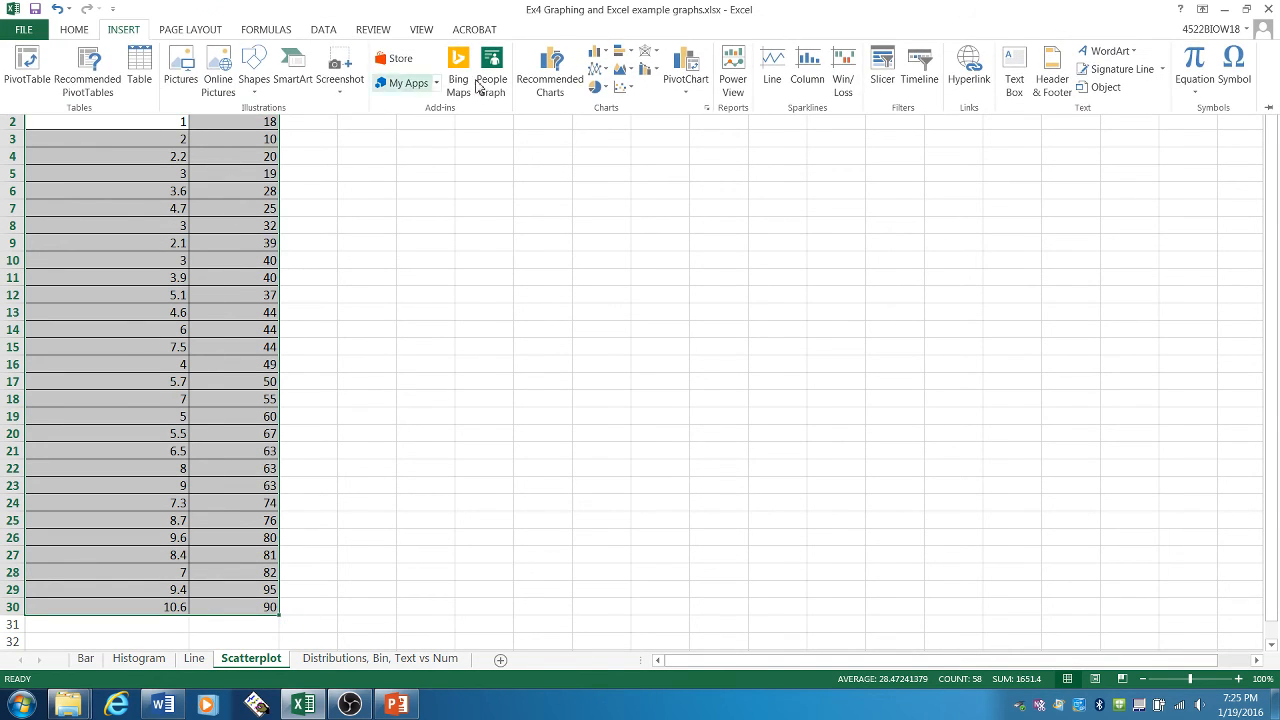
left_click(625, 89)
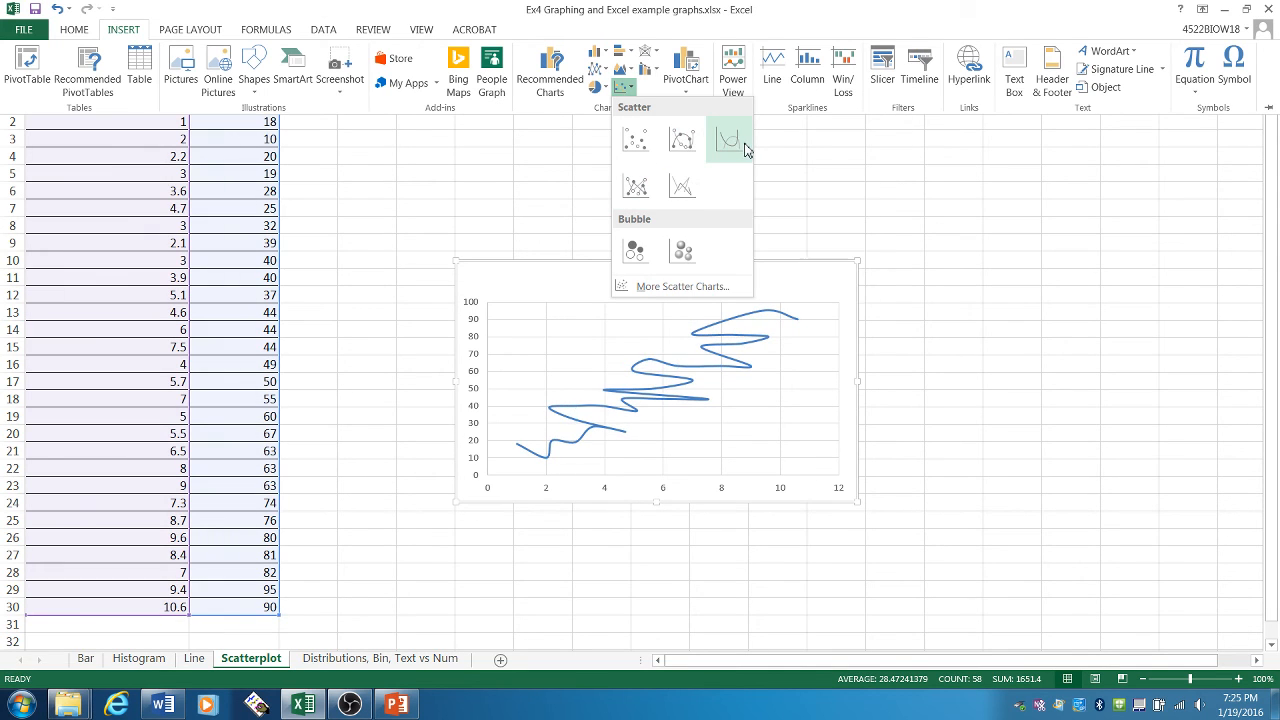
left_click(638, 141)
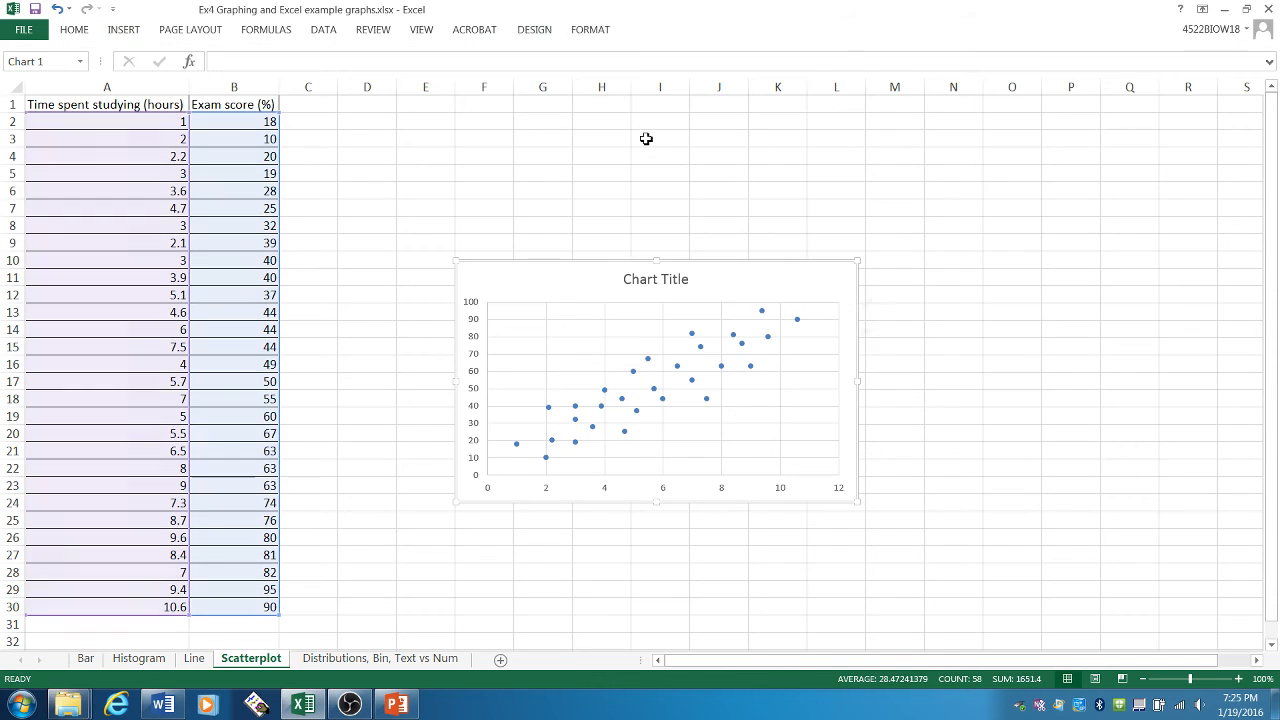
left_click_drag(792, 246, 792, 156)
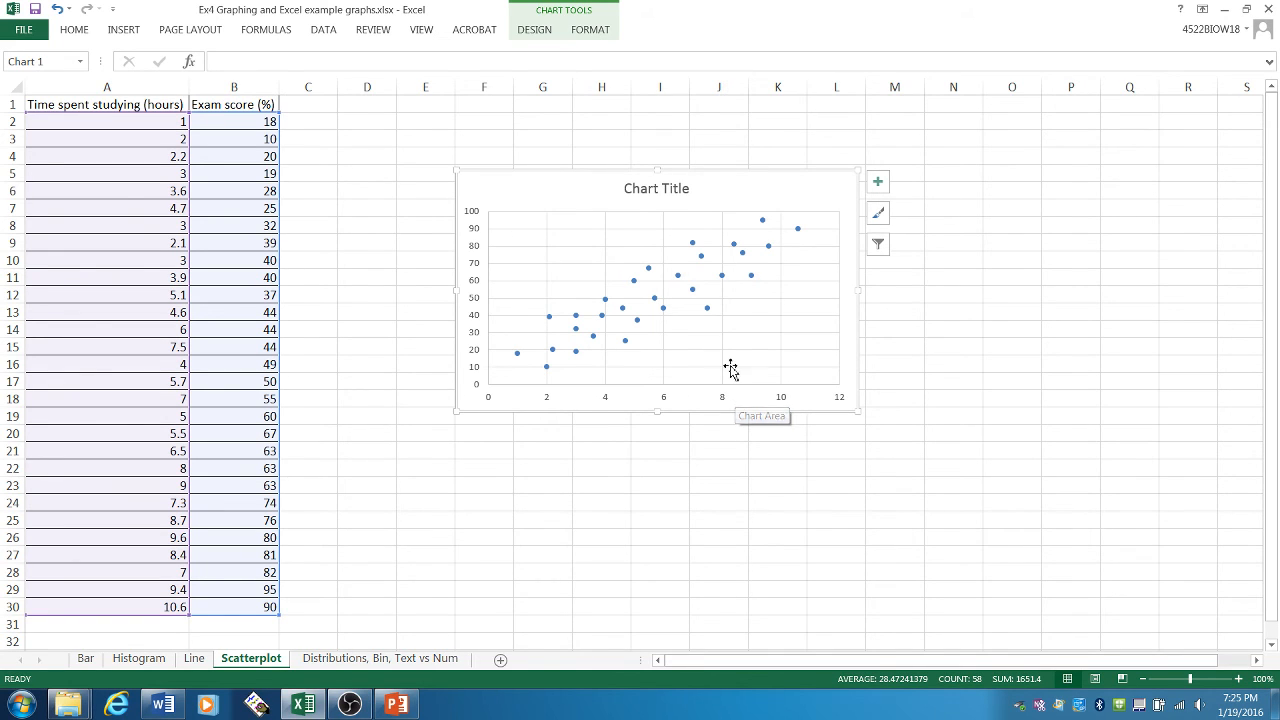
- Add axis titles to the scatter chart and title the chart "Relationship between exam scores and time spent studying"
left_click(878, 184)
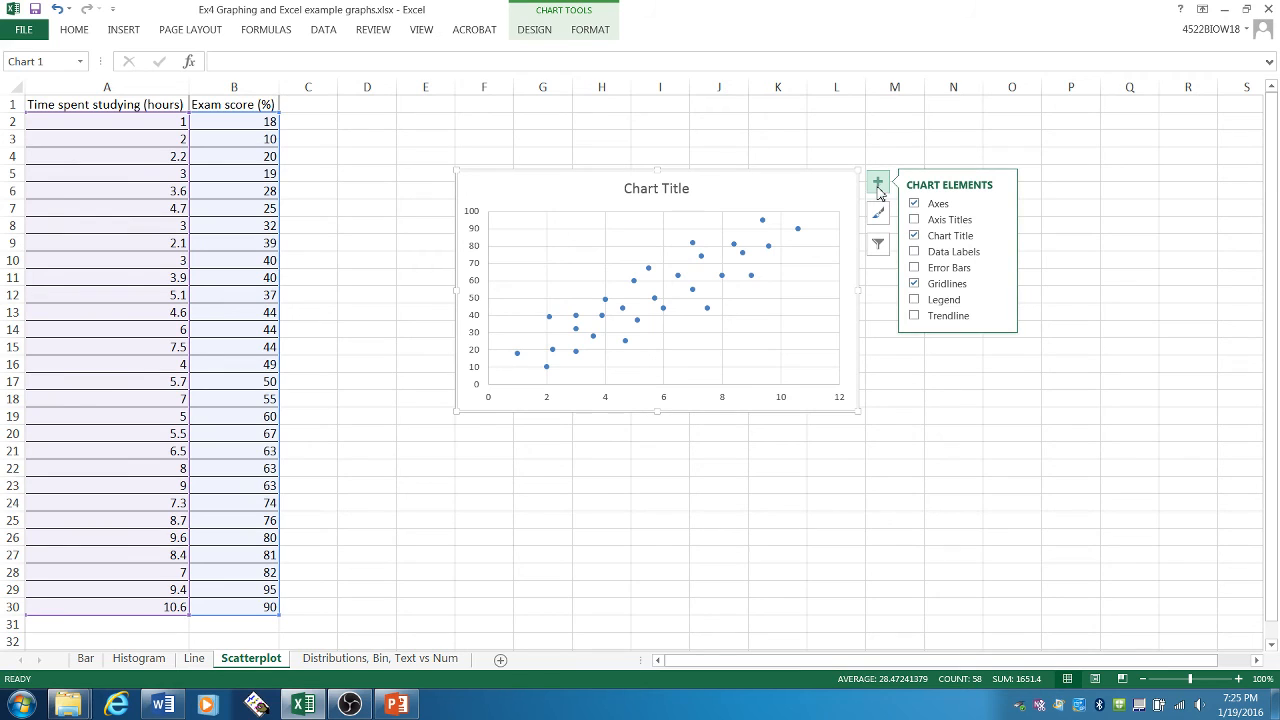
left_click(916, 219)
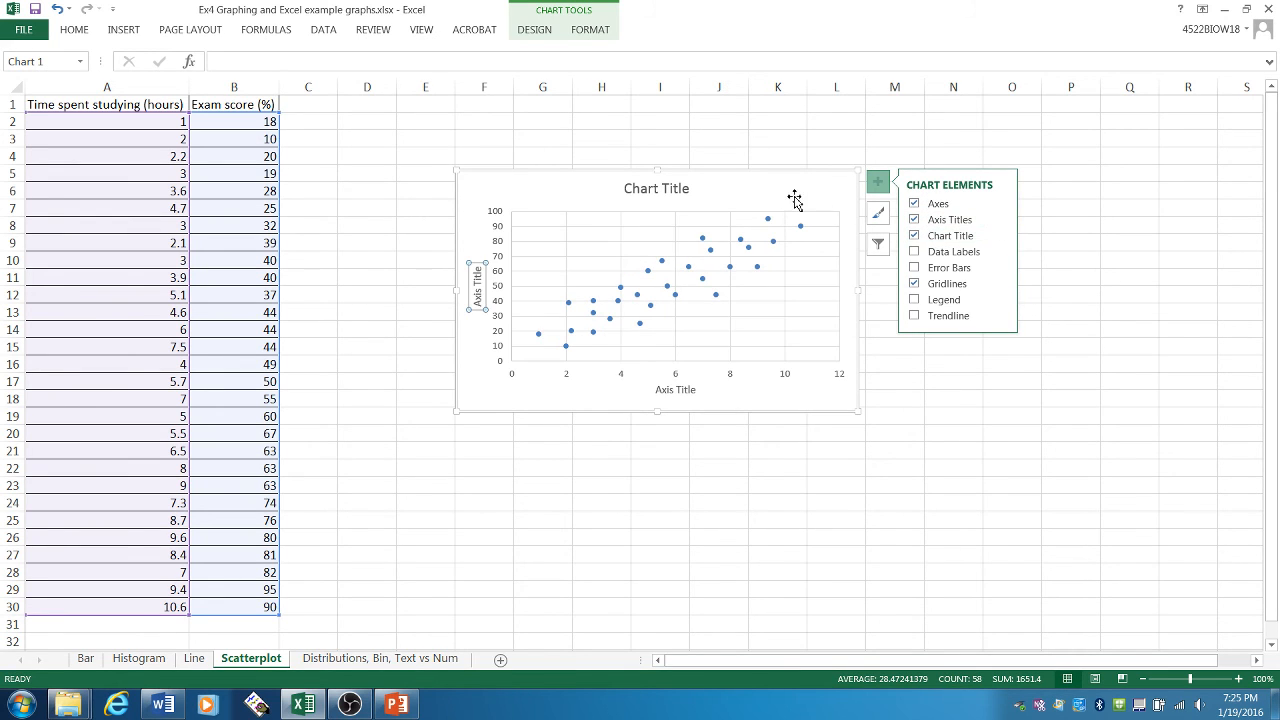
left_click(670, 190)
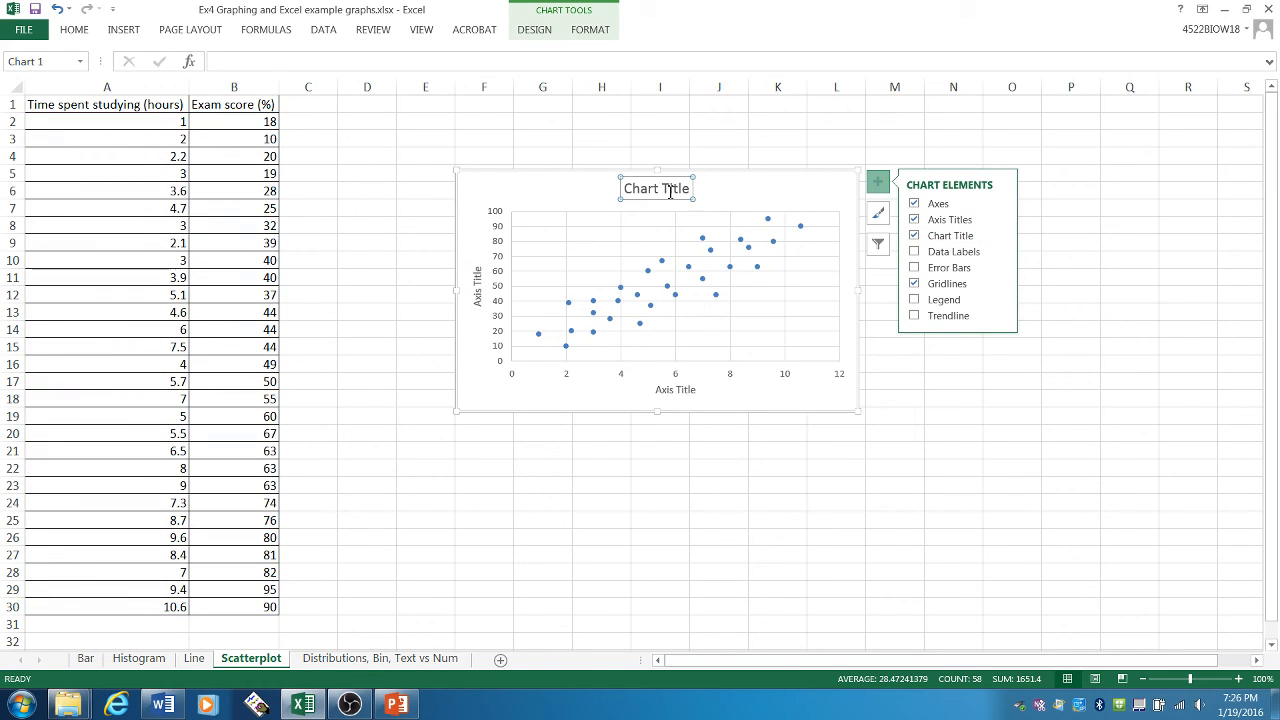
left_click(670, 190)
triple_click(670, 190)
type("R")
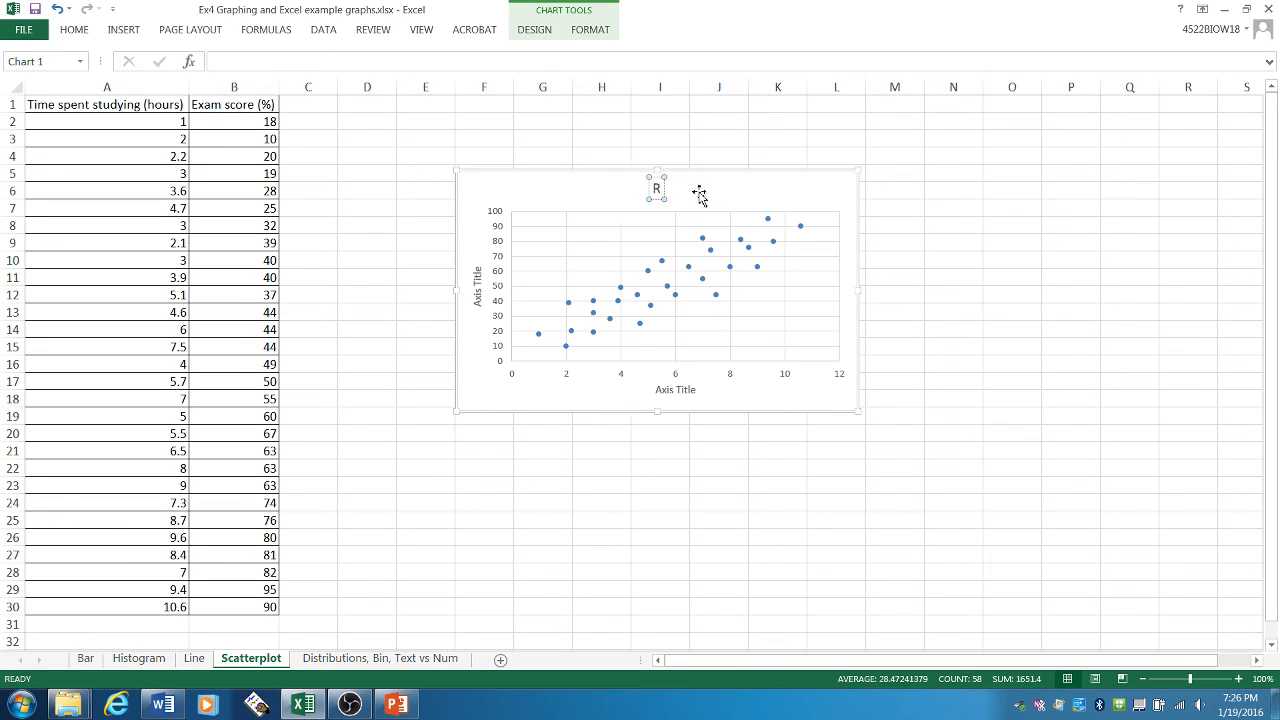
type("elationship betwe")
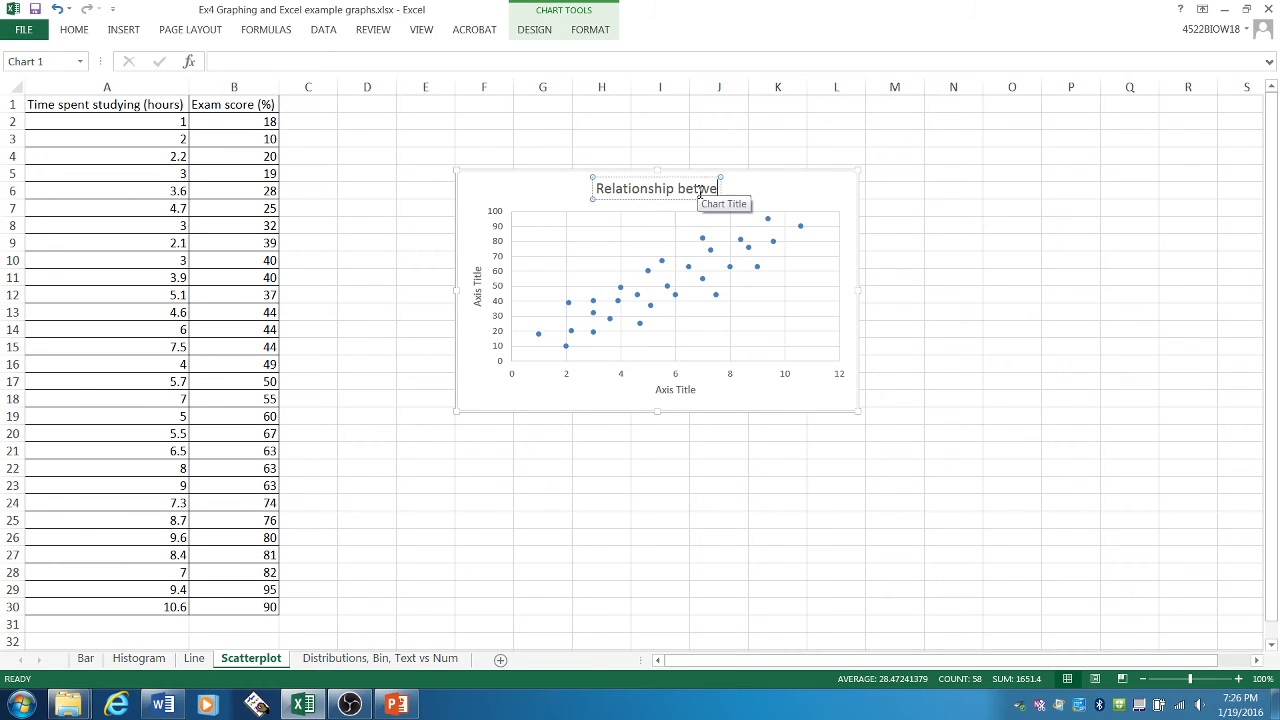
type("en exam scores and t")
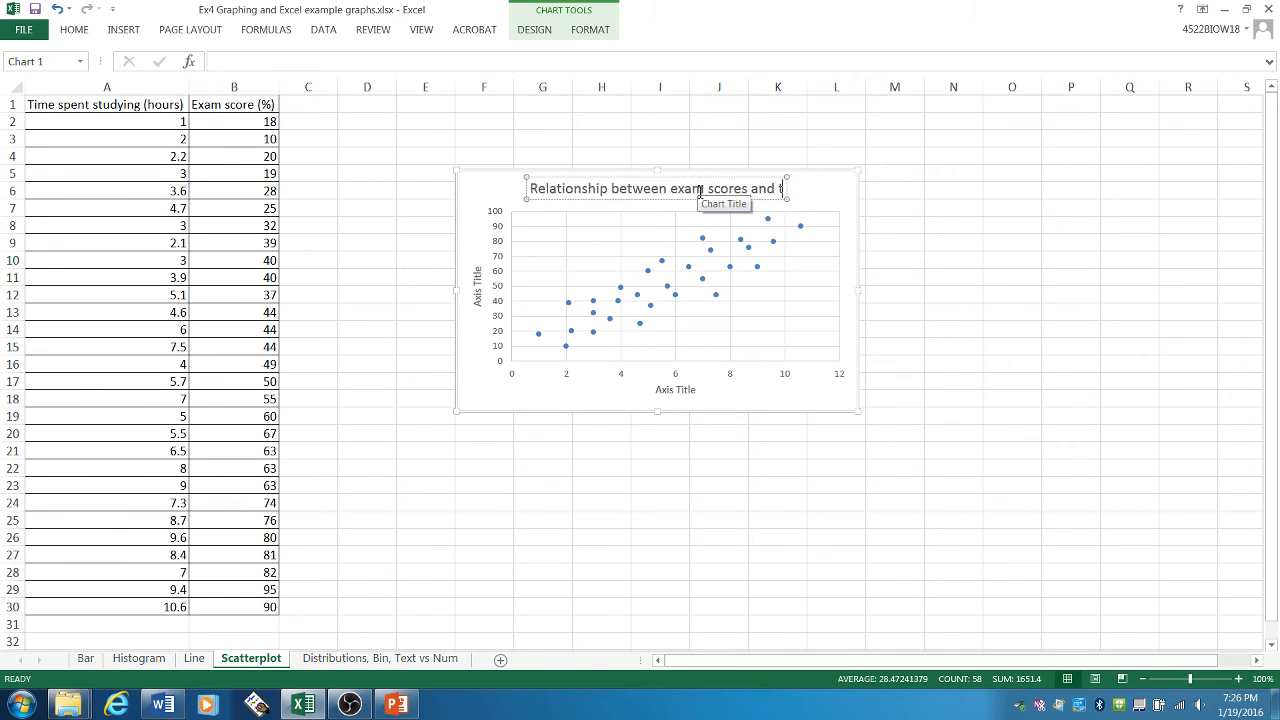
type("ime spent studying")
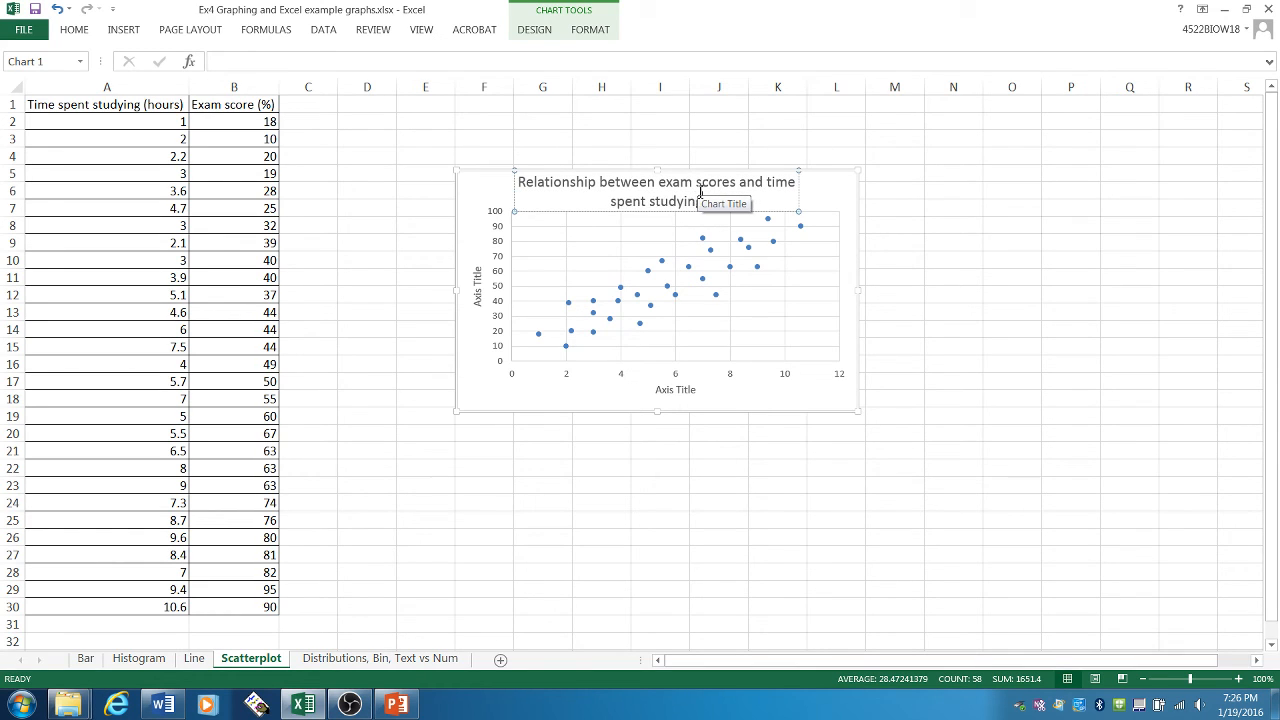
- Title the scatter chart's vertical axis "Exam score (%)"
left_click(479, 297)
left_click_drag(479, 308, 480, 279)
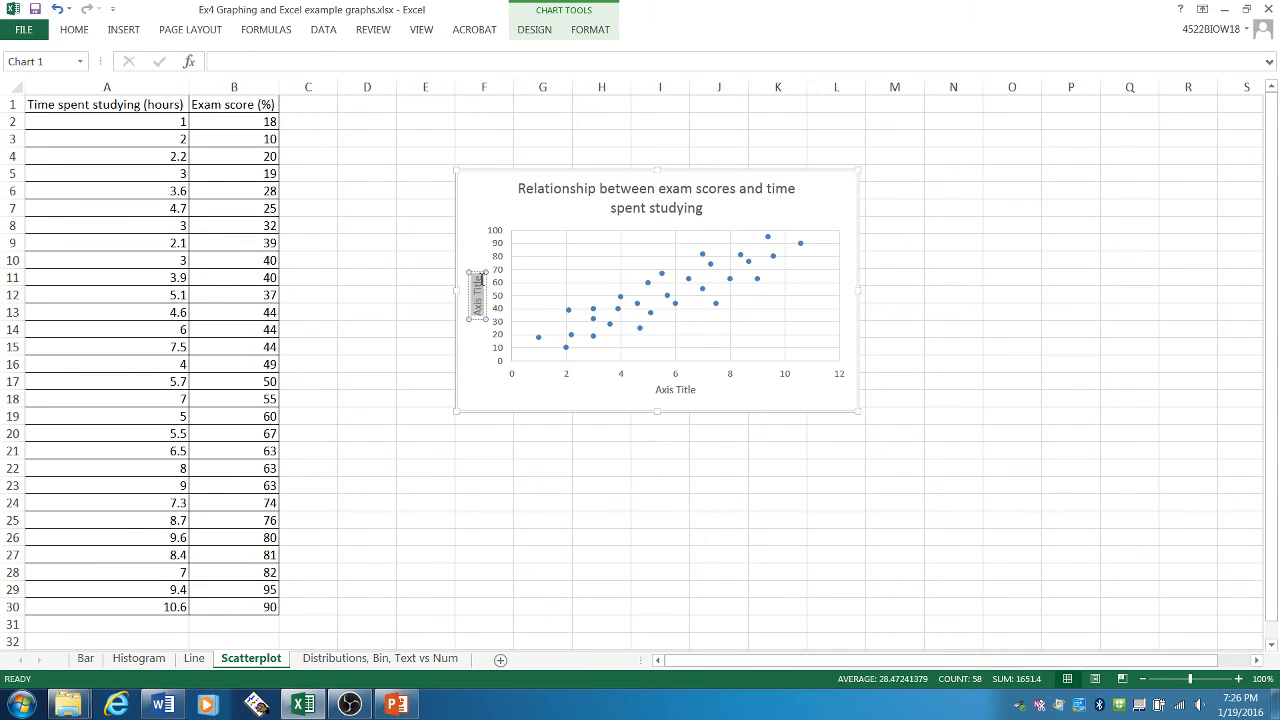
type("Exam")
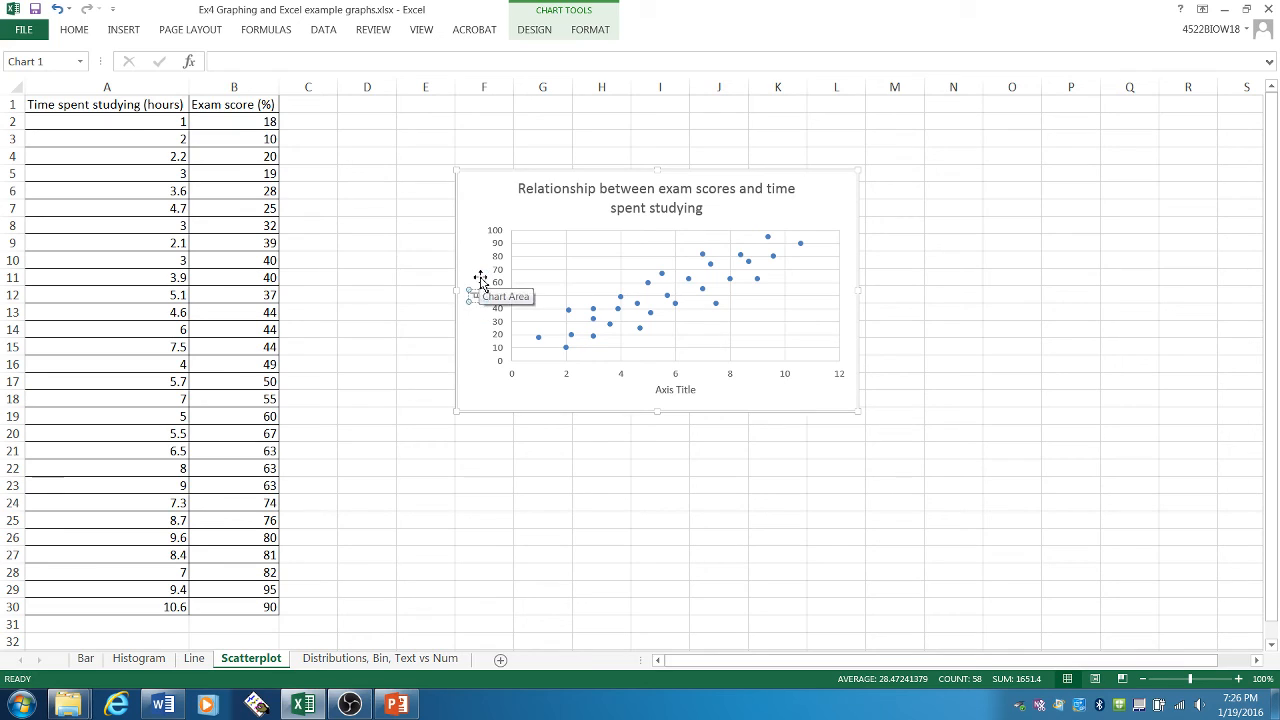
type(" score")
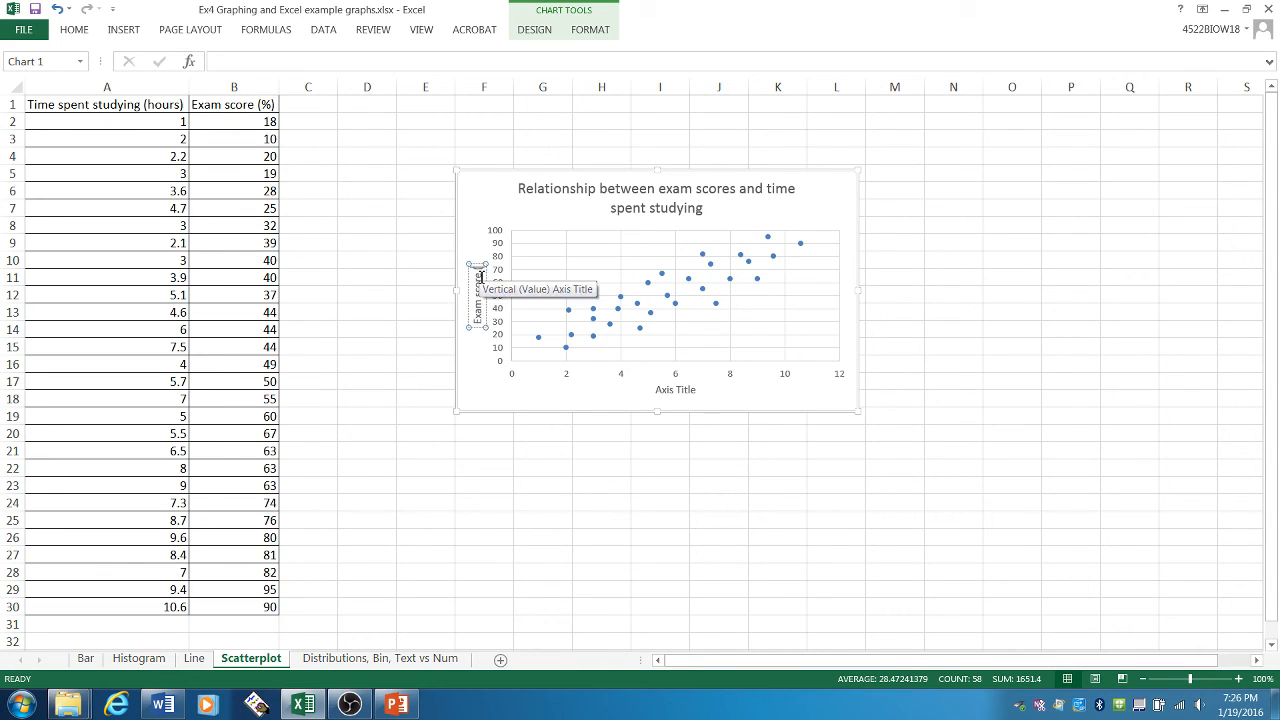
type(" (%)")
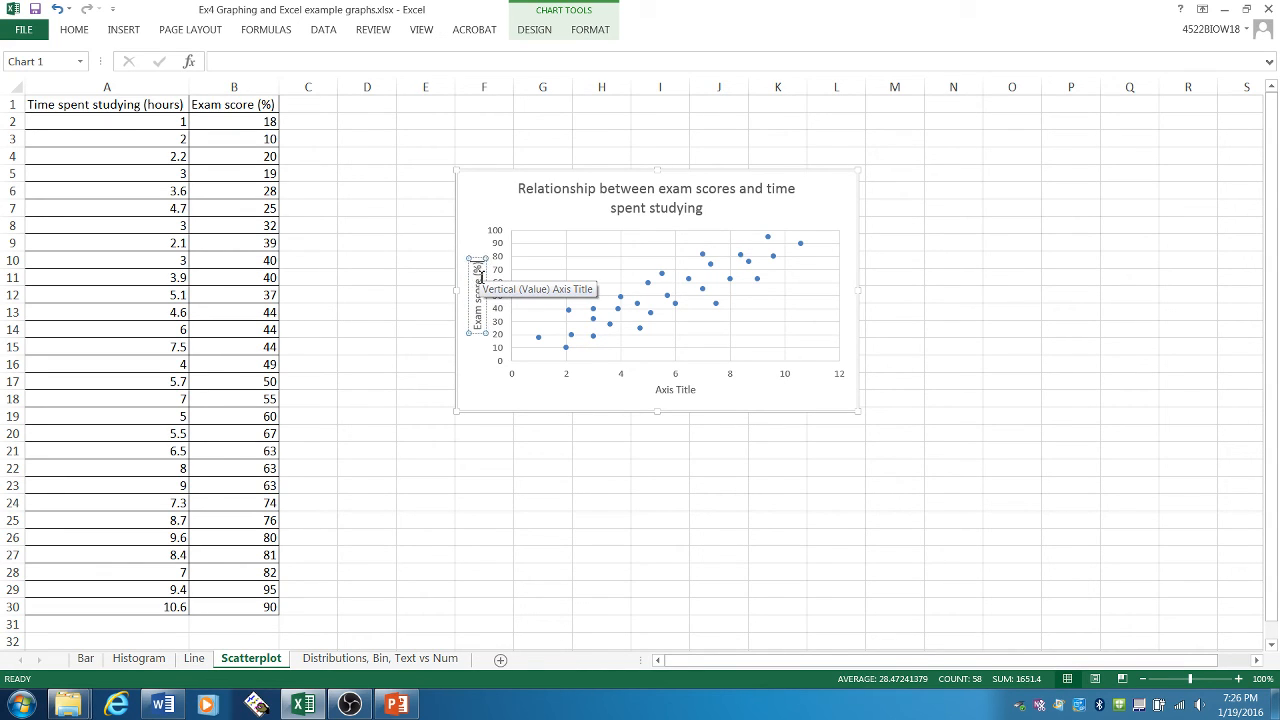
- Title the scatter chart's horizontal axis "Time spent studying (hours)"
left_click(666, 390)
triple_click(666, 390)
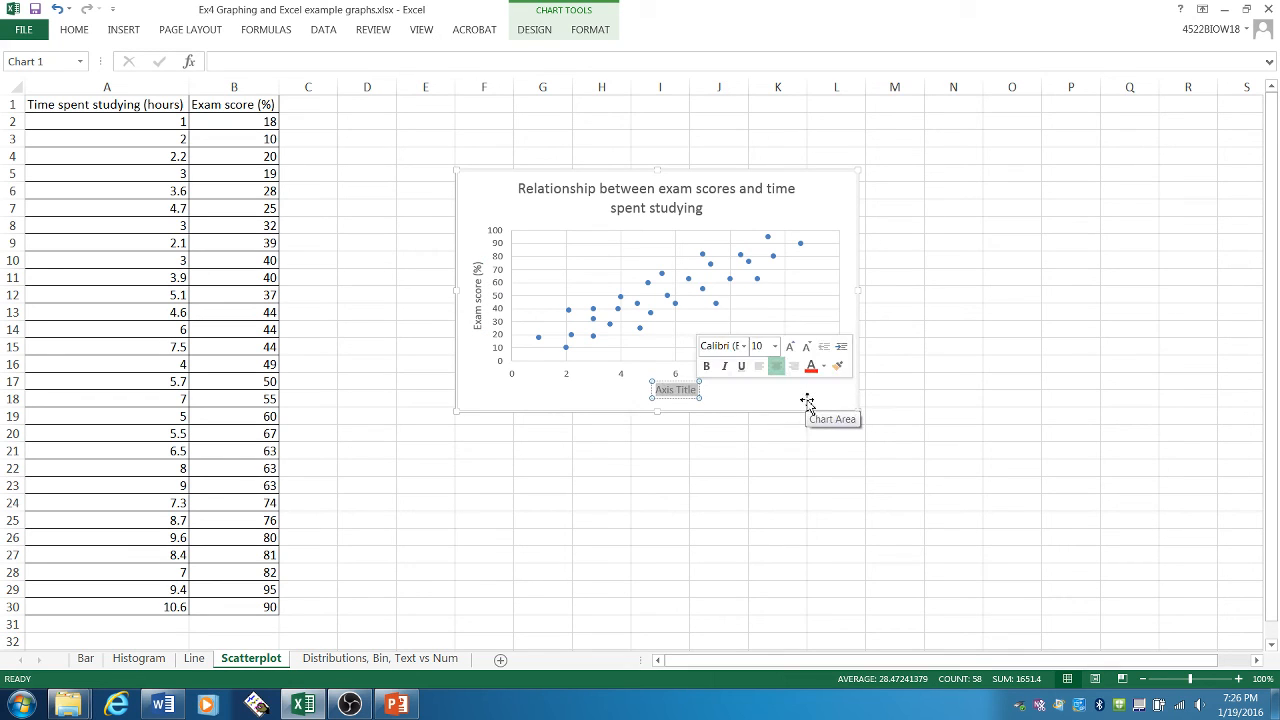
type("Time spe")
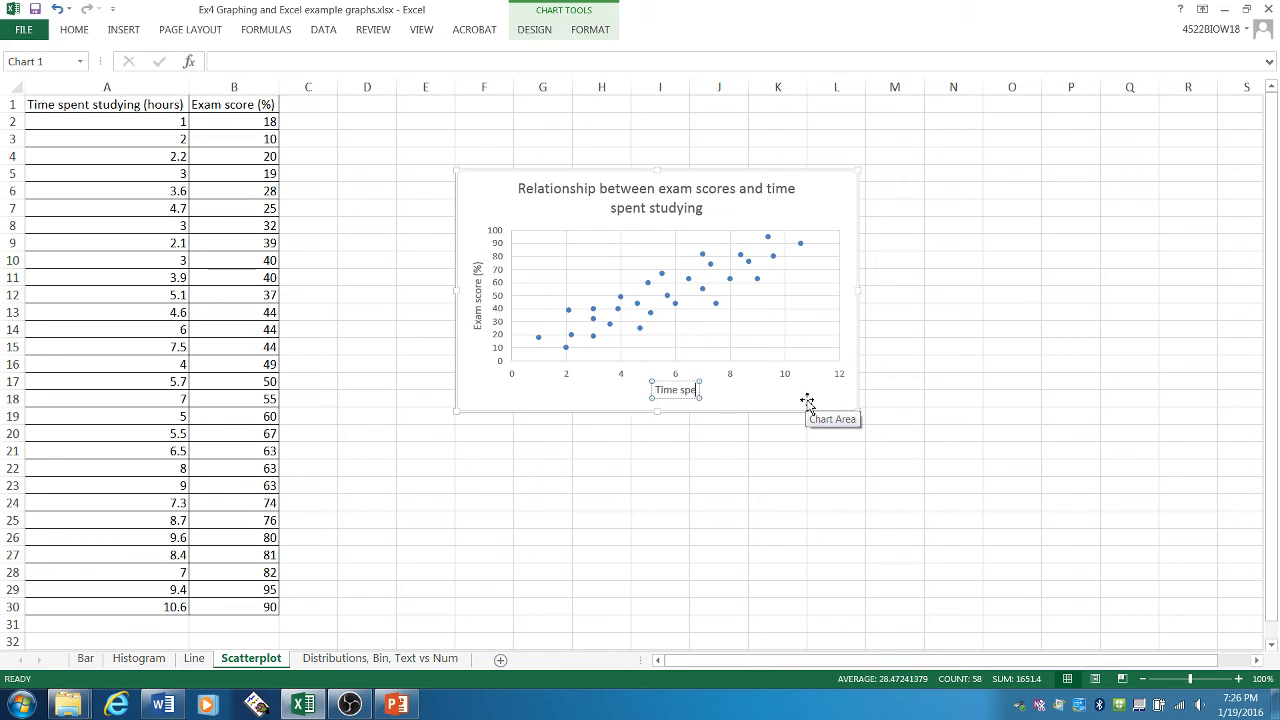
type("nt studying")
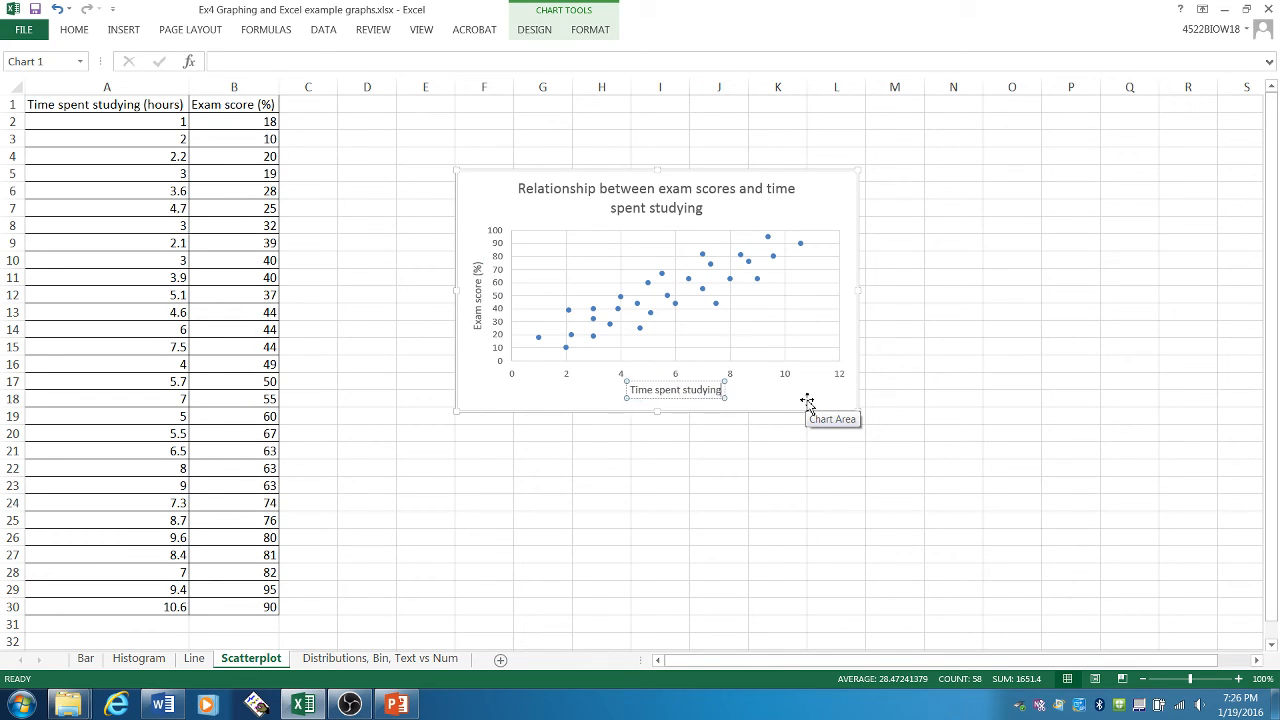
type(" (hours)")
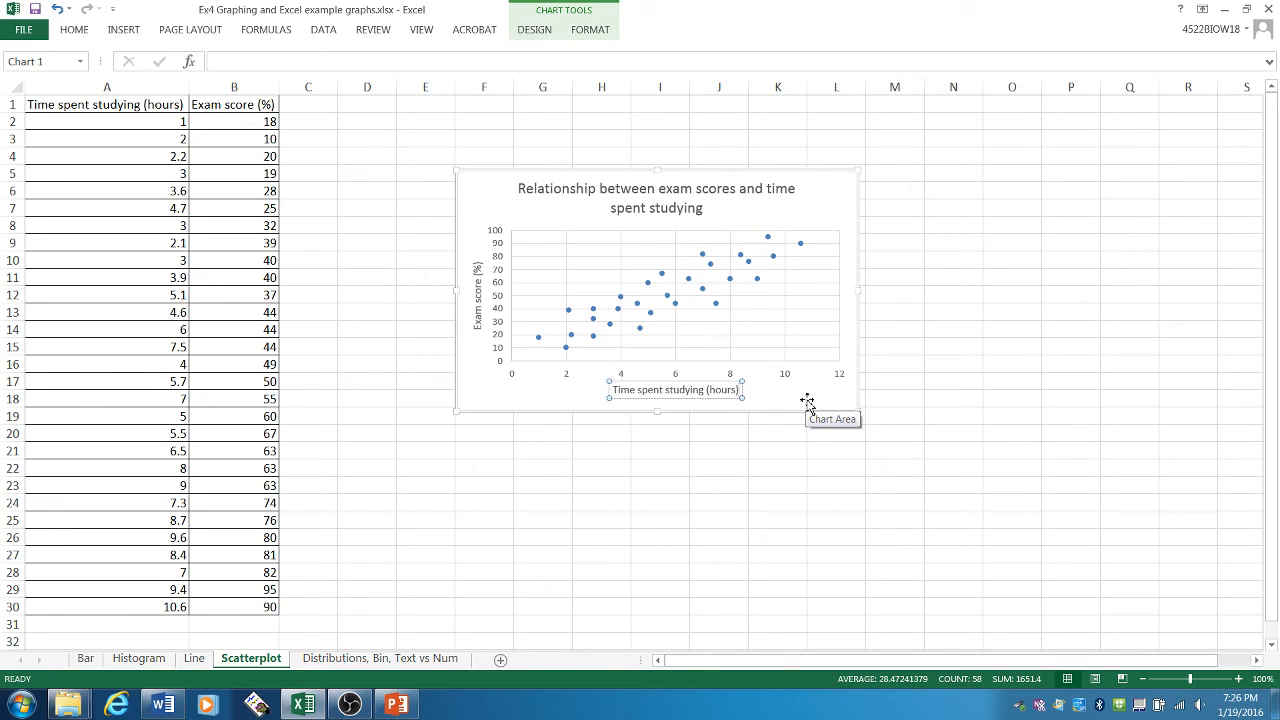
left_click(940, 367)
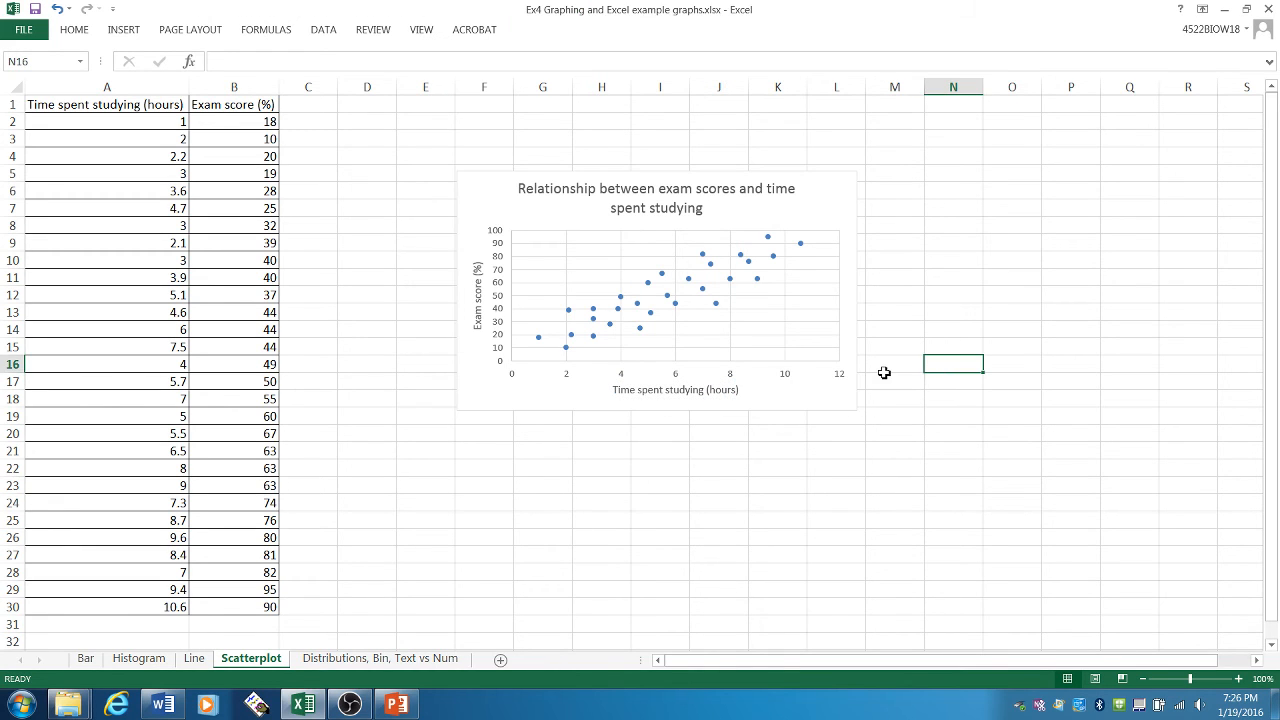
- Enlarge the scatter chart down and to the right, and shift it slightly up and left to span about rows 3 to 27
left_click(853, 403)
left_click_drag(851, 409, 1113, 589)
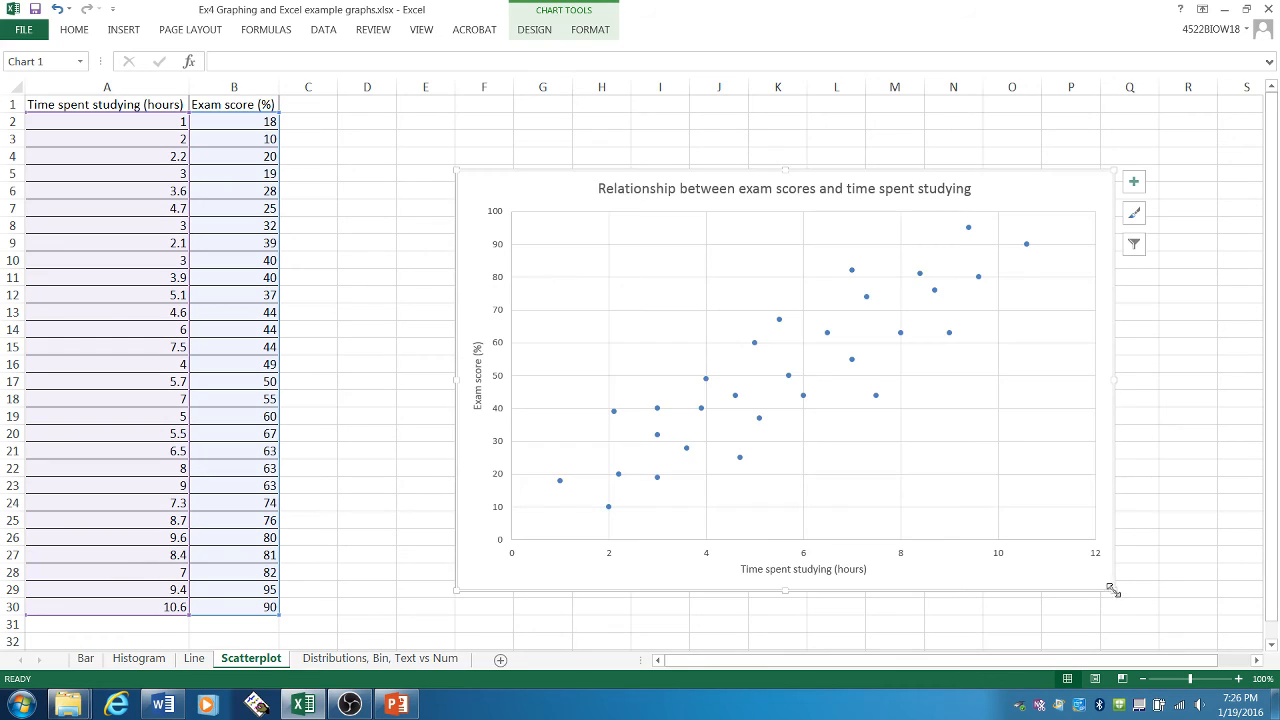
left_click_drag(548, 191, 517, 157)
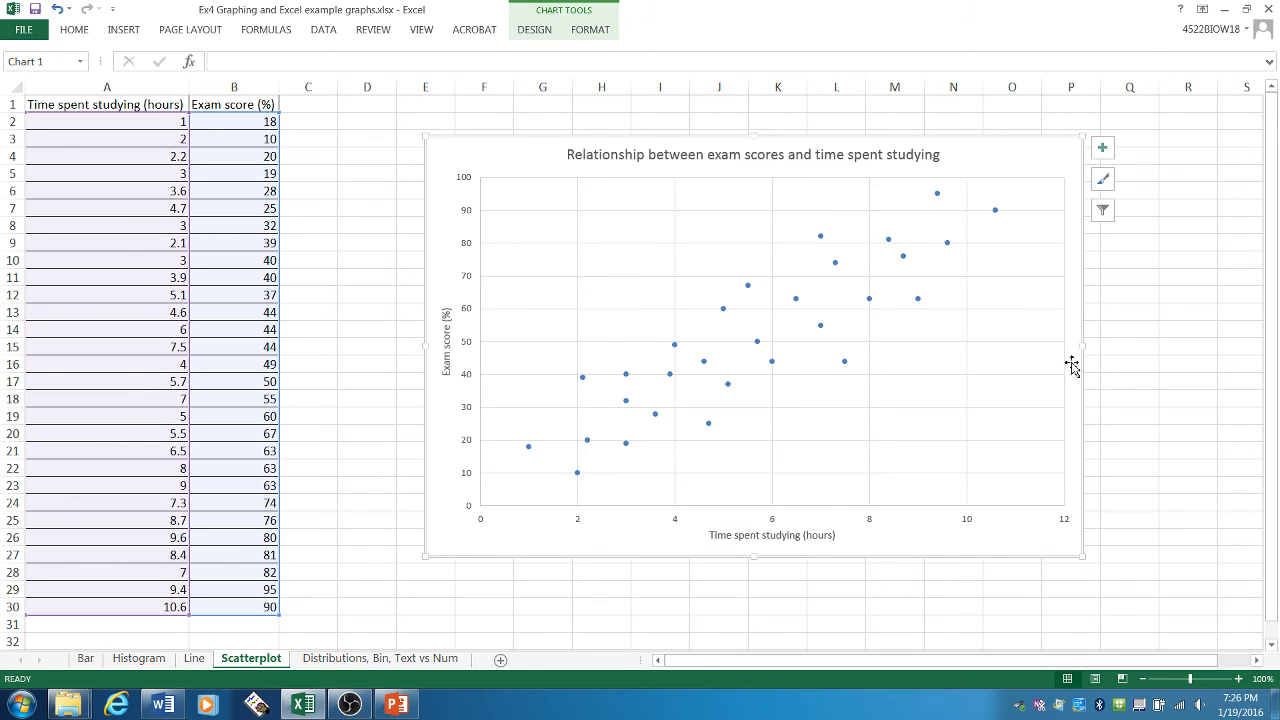
- Review the trendline types offered for the scatter chart without adding one
mouse_move(997, 216)
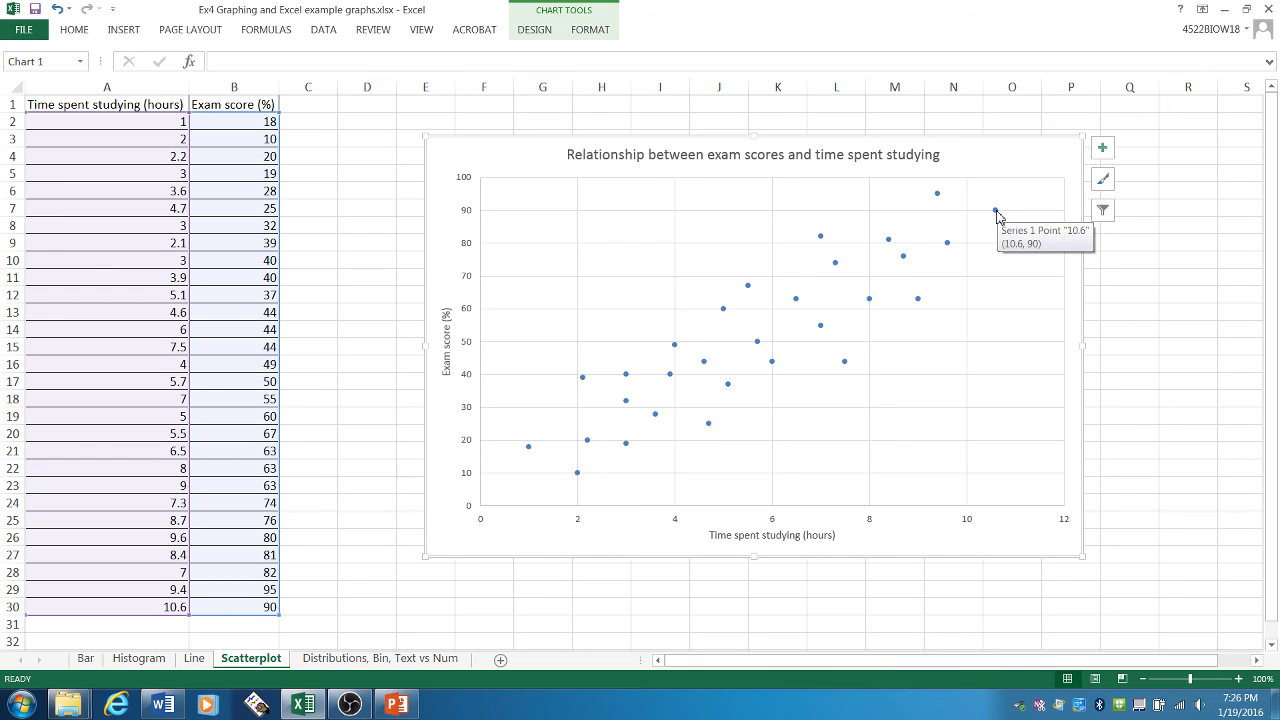
left_click(1103, 158)
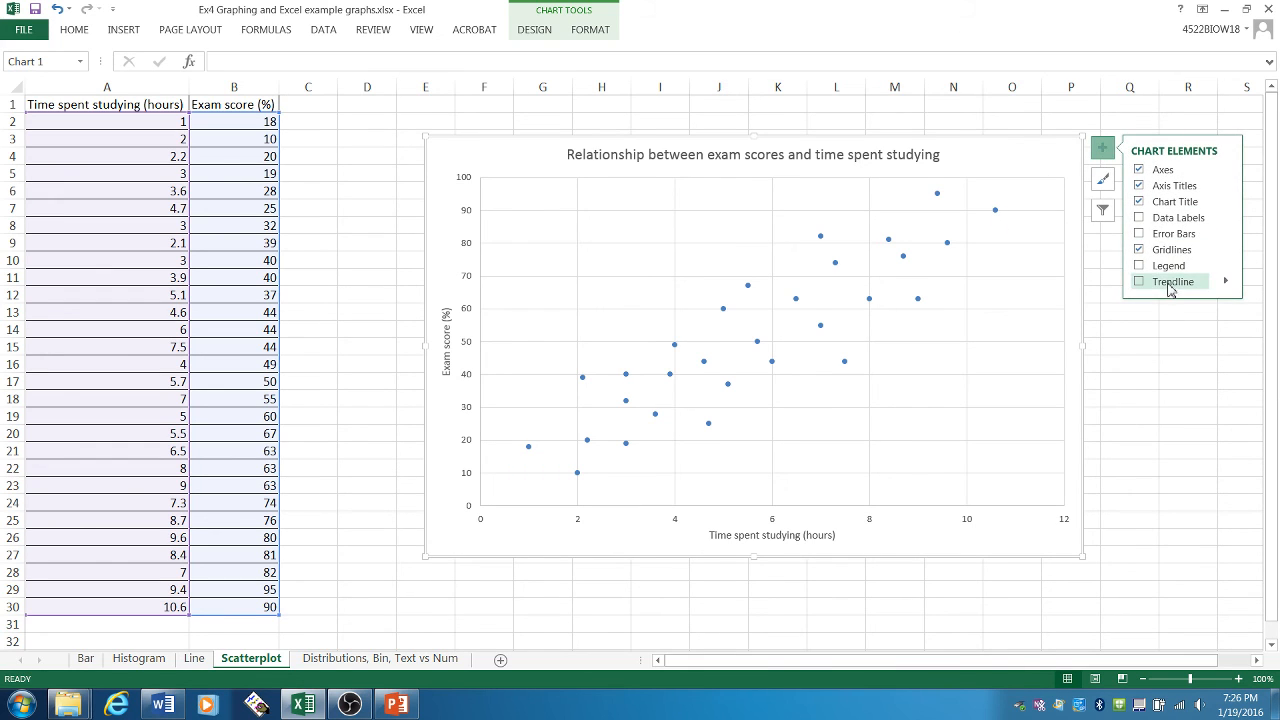
left_click(1225, 283)
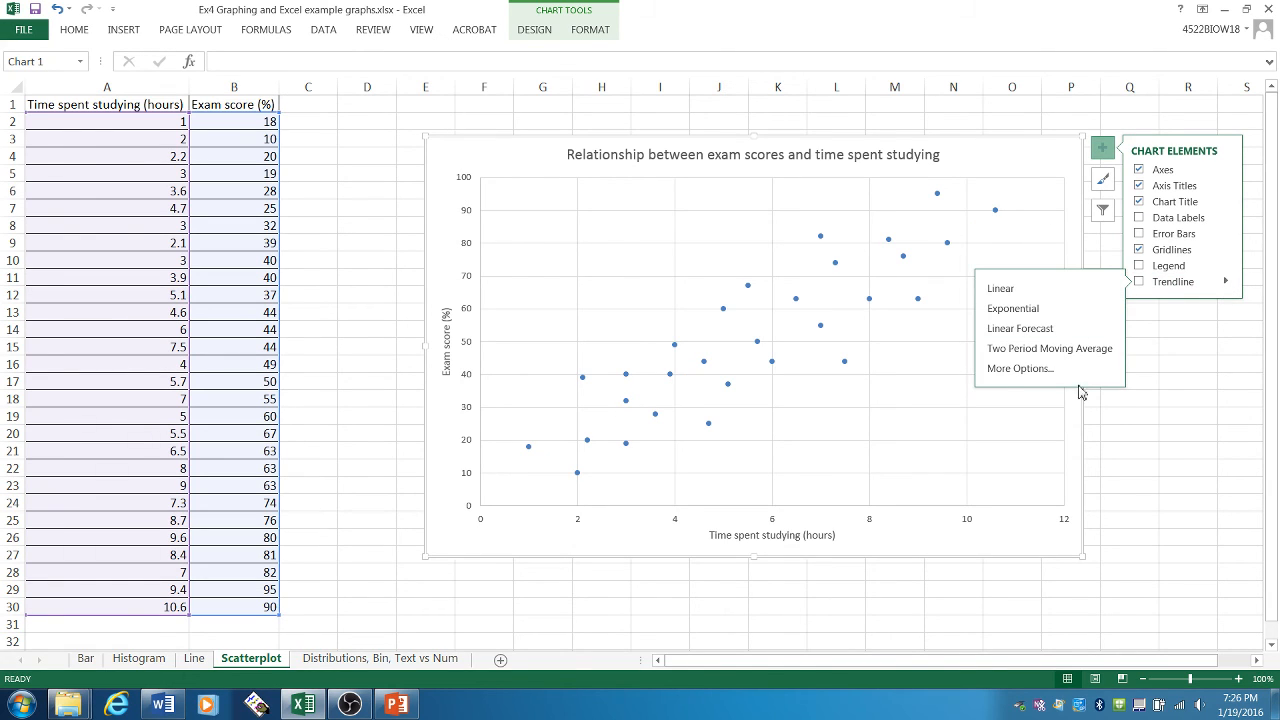
left_click(1205, 467)
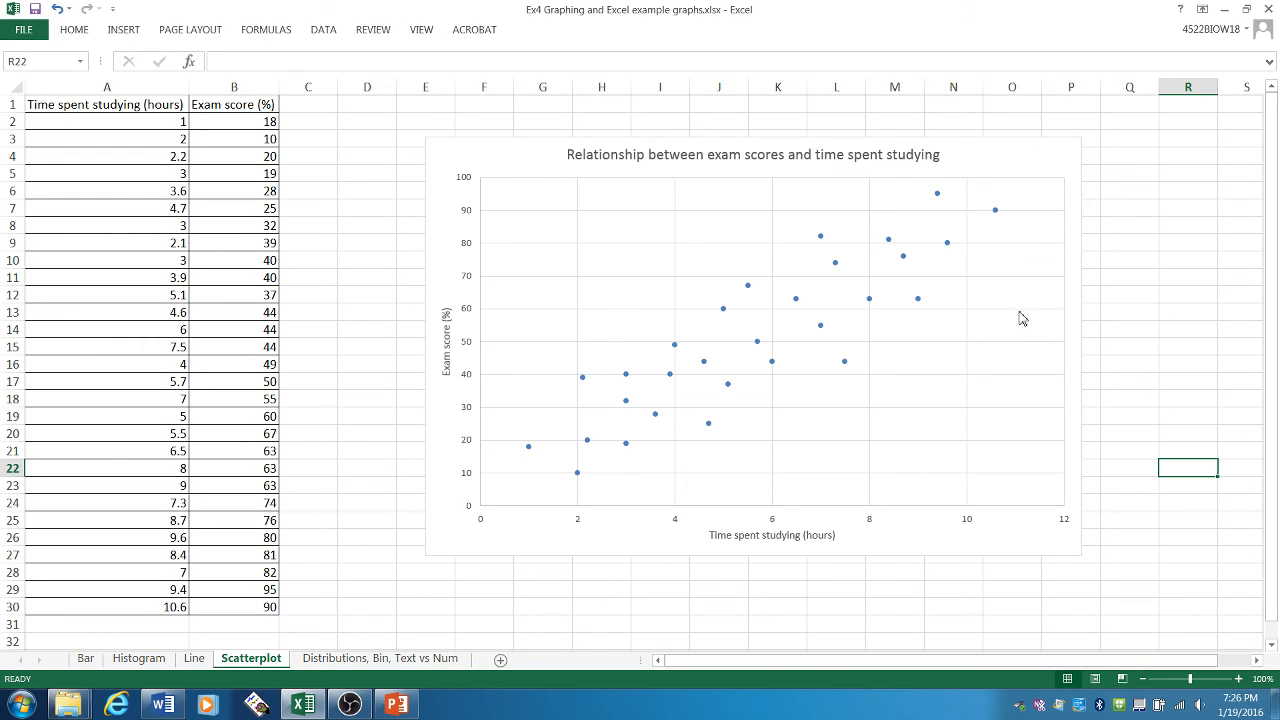
left_click(797, 303)
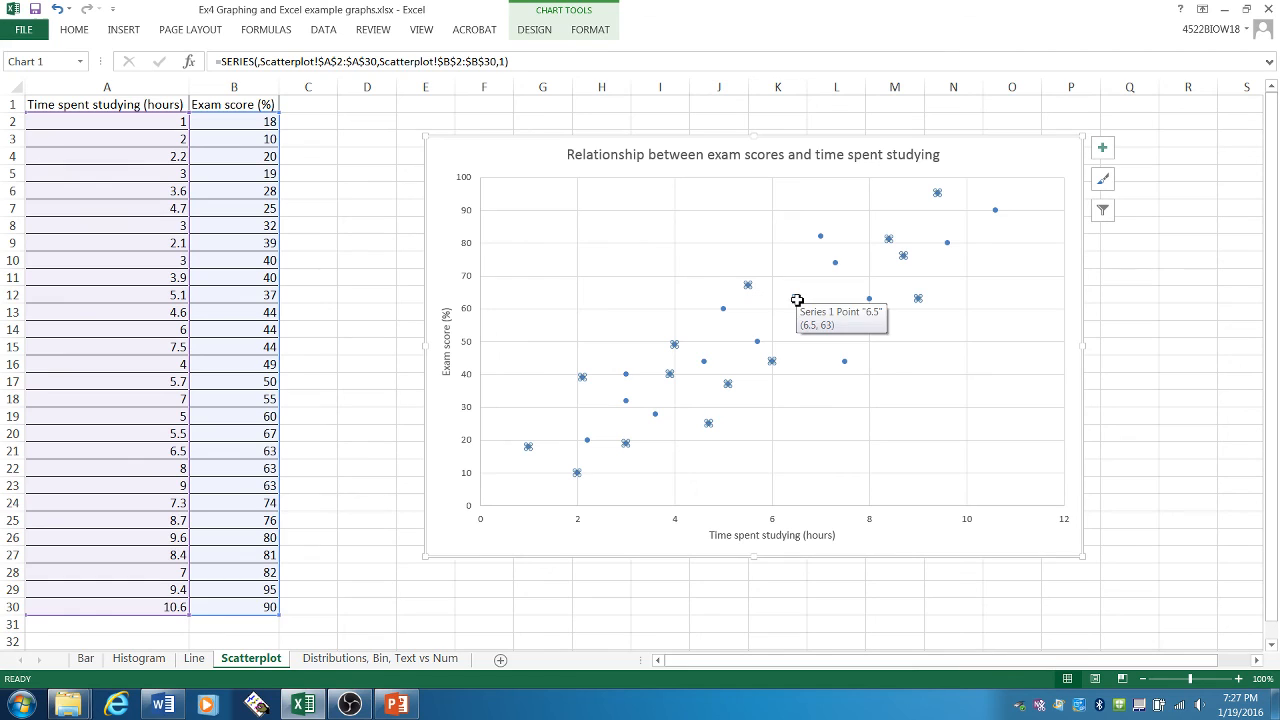
right_click(798, 305)
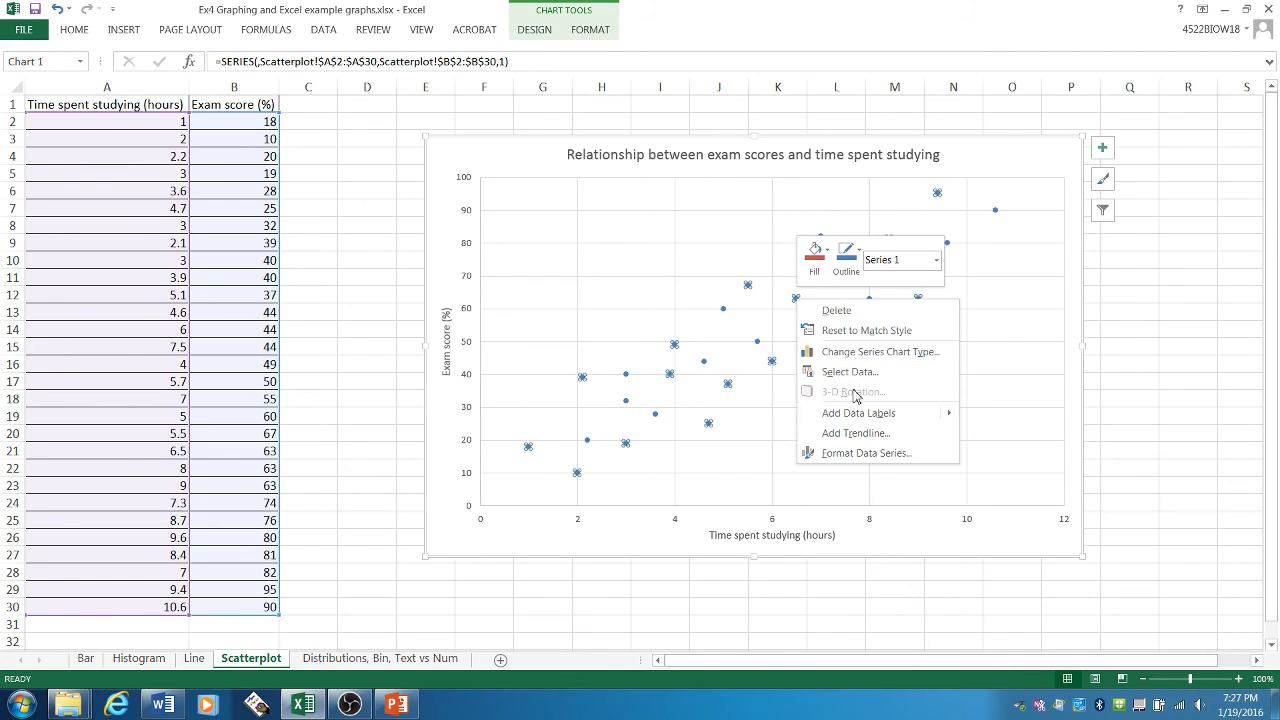
left_click(1157, 434)
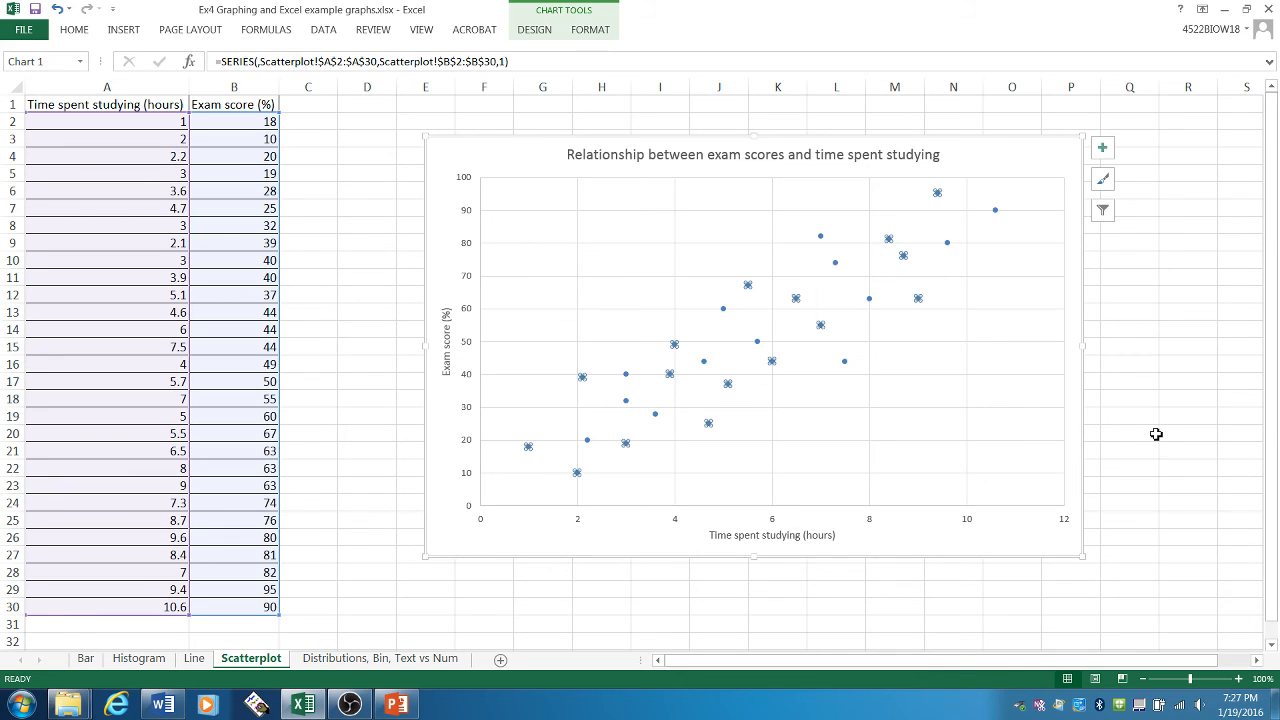
left_click(1157, 434)
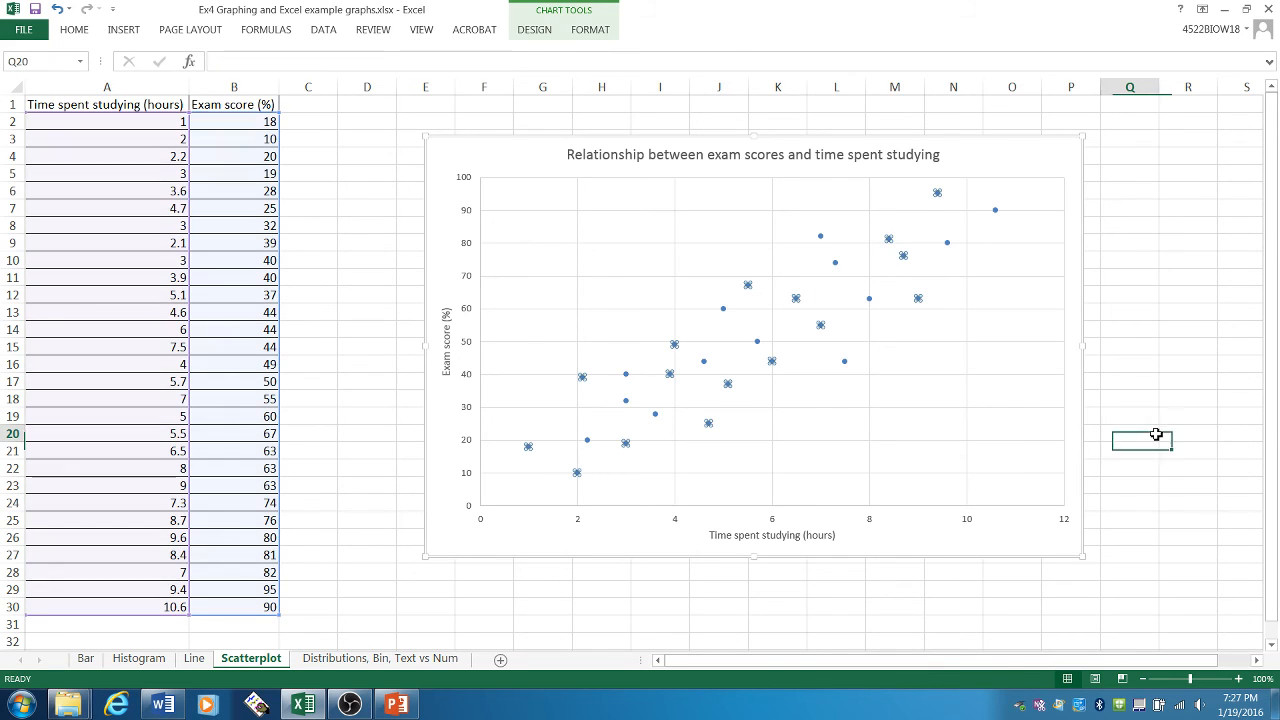
- Add a linear trendline to the scatter chart's data series, displaying its equation and R-squared value on the chart
right_click(797, 302)
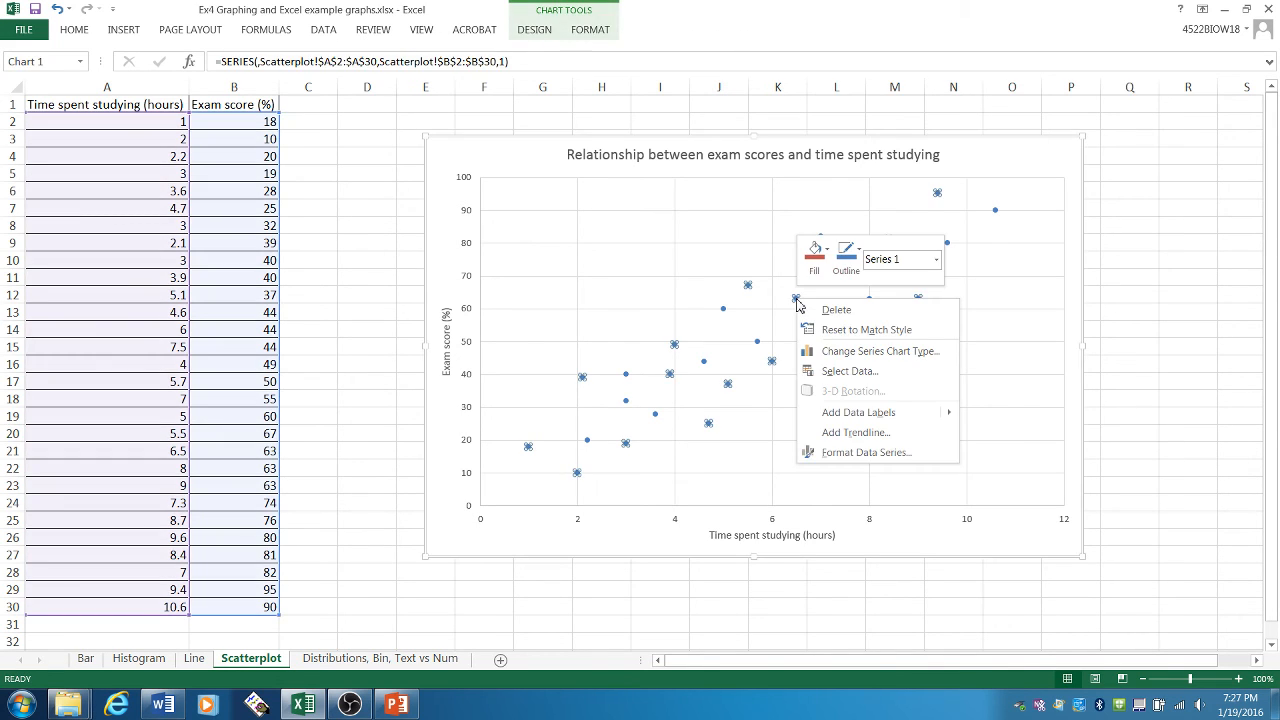
left_click(858, 433)
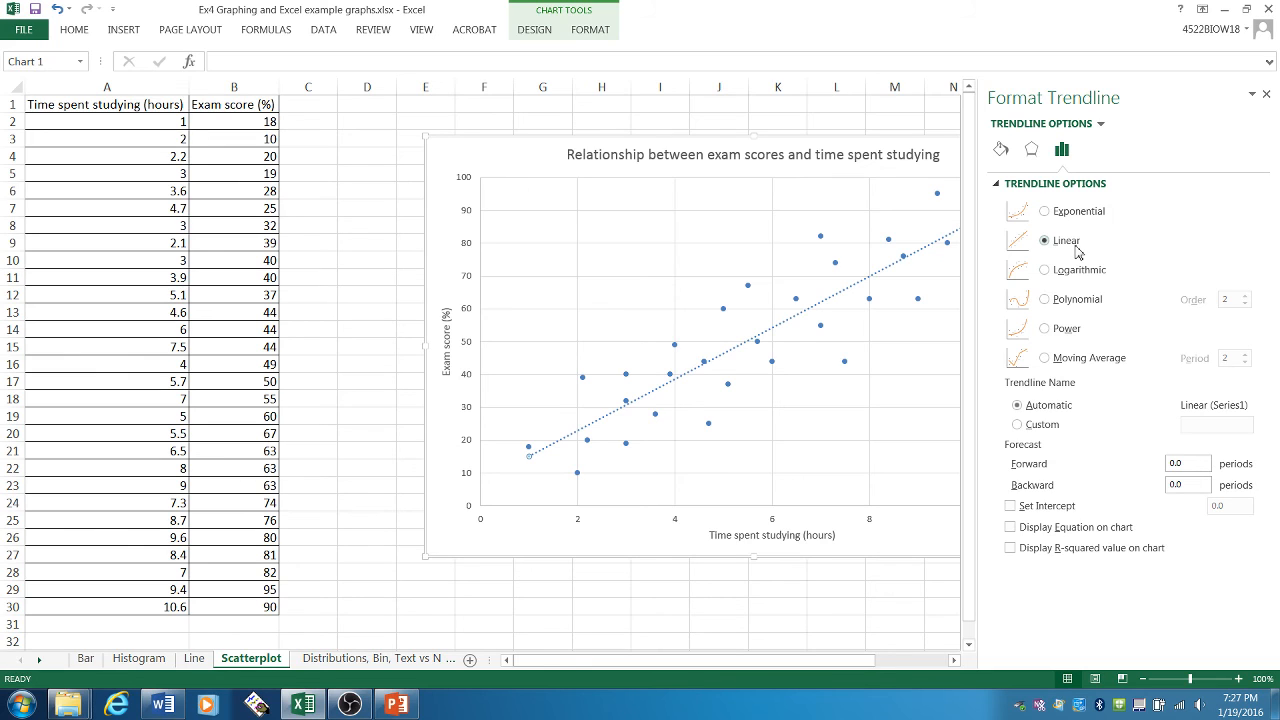
left_click(1047, 534)
left_click(1047, 557)
left_click(1266, 93)
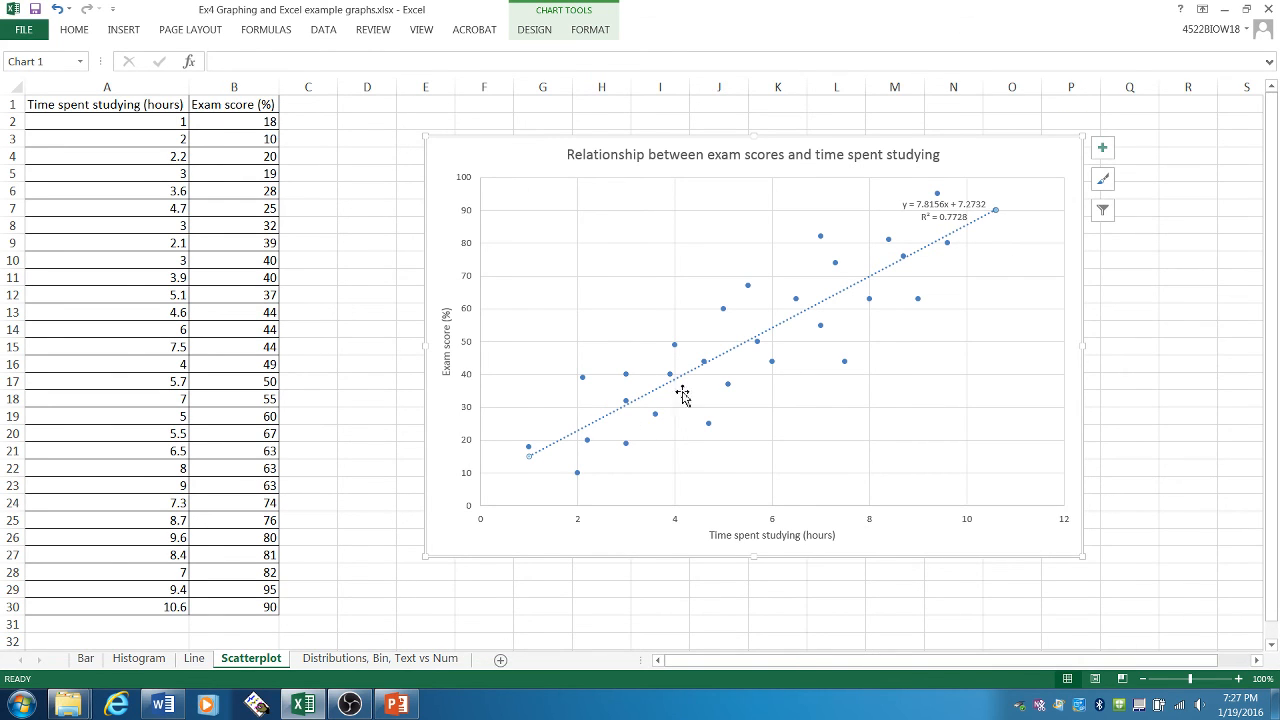
- Place the trendline equation label in the plot area's empty upper-left region, clear of the vertical axis, with font size 20
left_click(942, 214)
left_click_drag(966, 225, 604, 222)
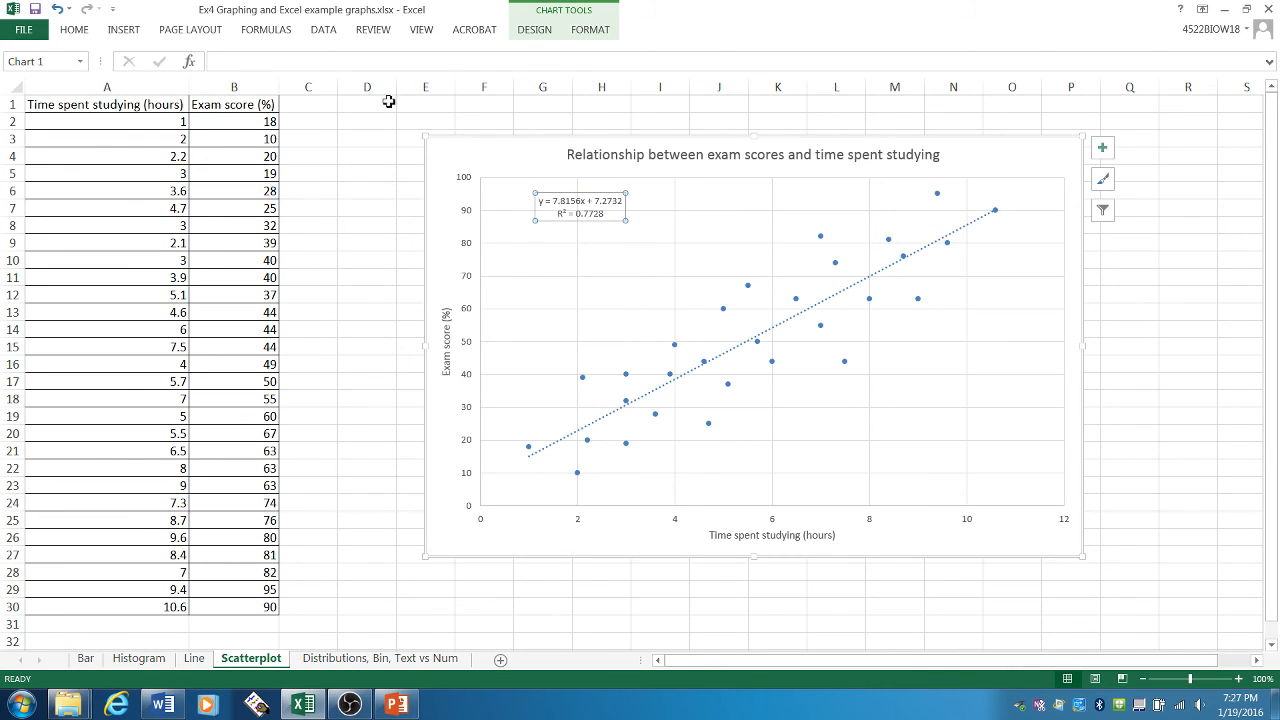
left_click(80, 32)
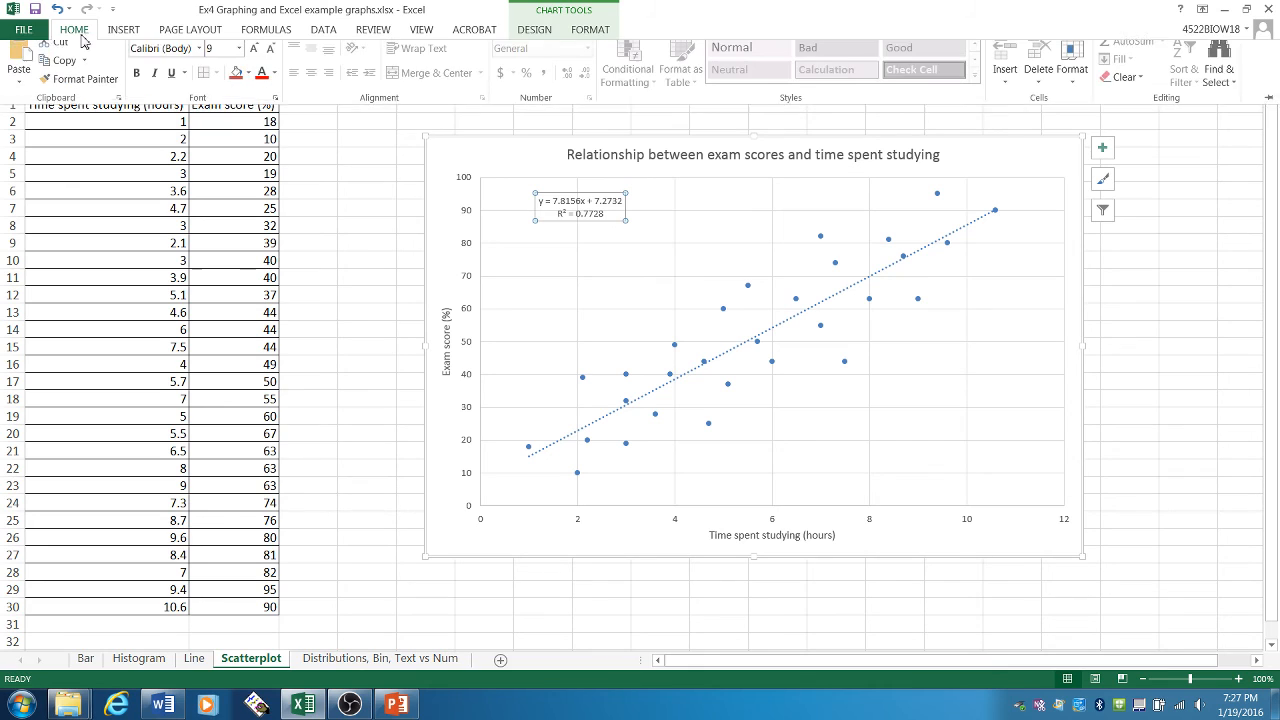
left_click(239, 58)
left_click(215, 221)
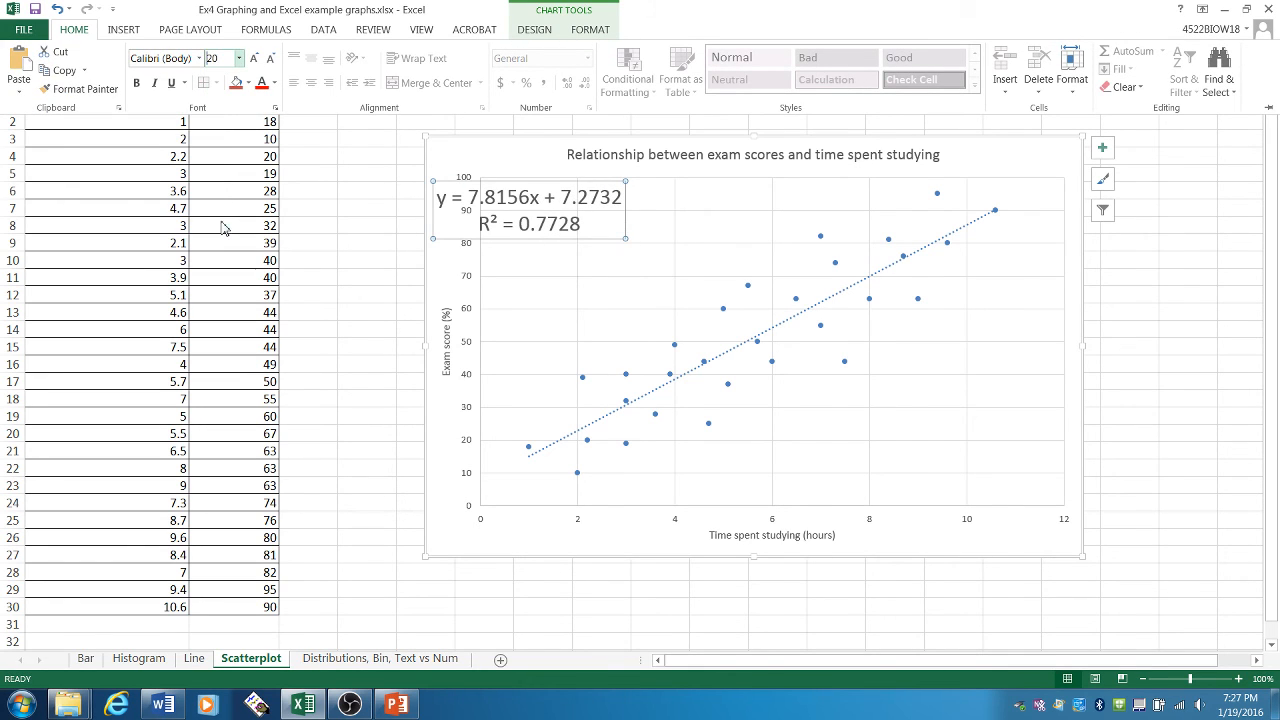
left_click(614, 241)
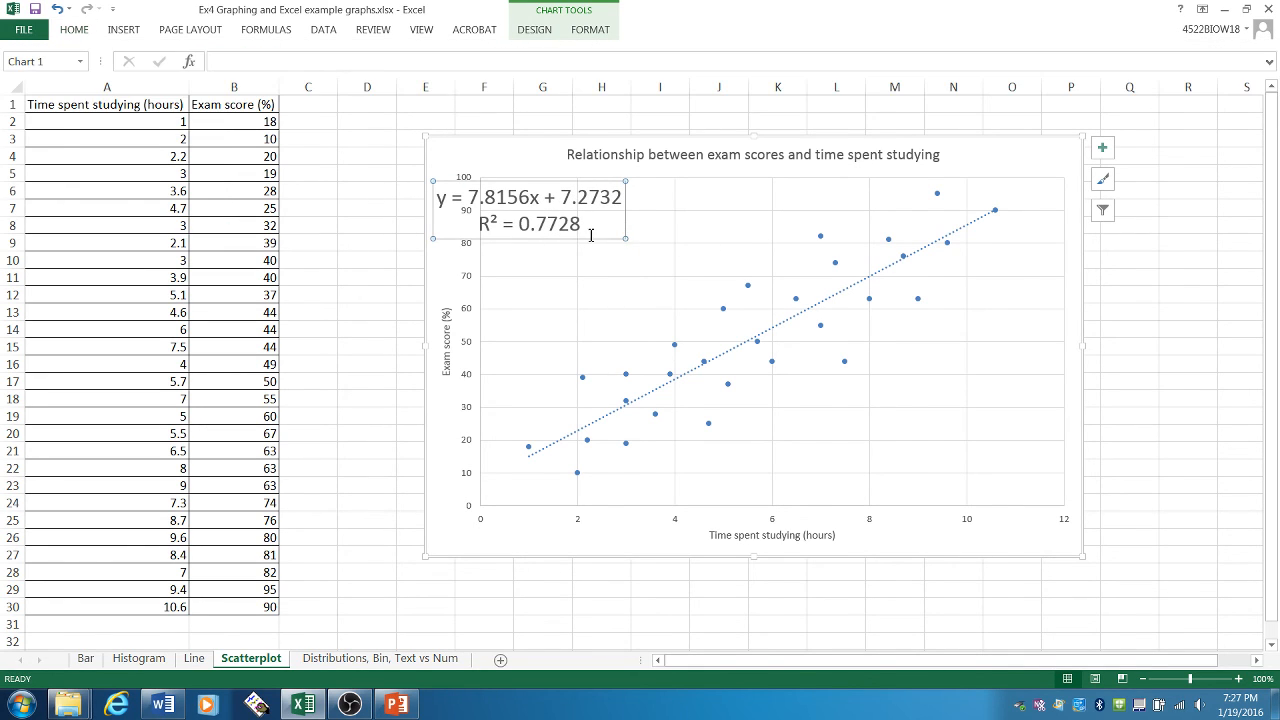
left_click_drag(615, 242, 722, 260)
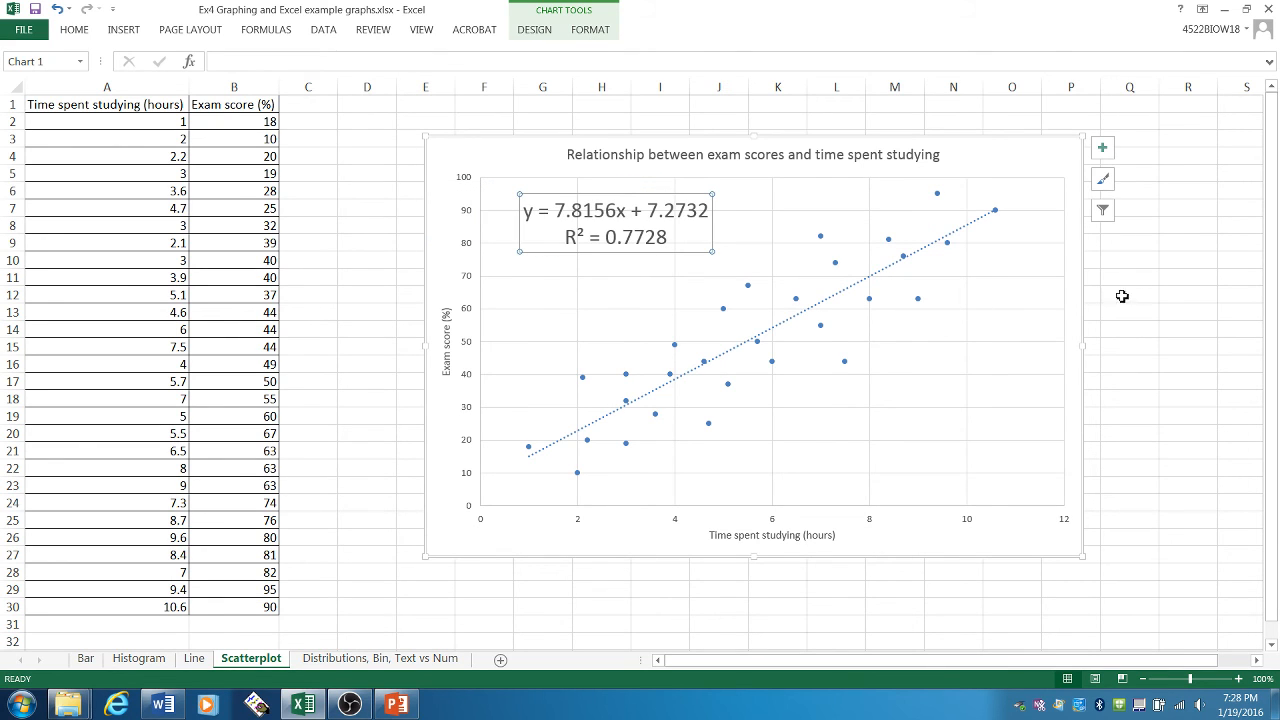
- Examine the slope and the R-squared value in the scatter chart's trendline equation label
left_click(534, 210)
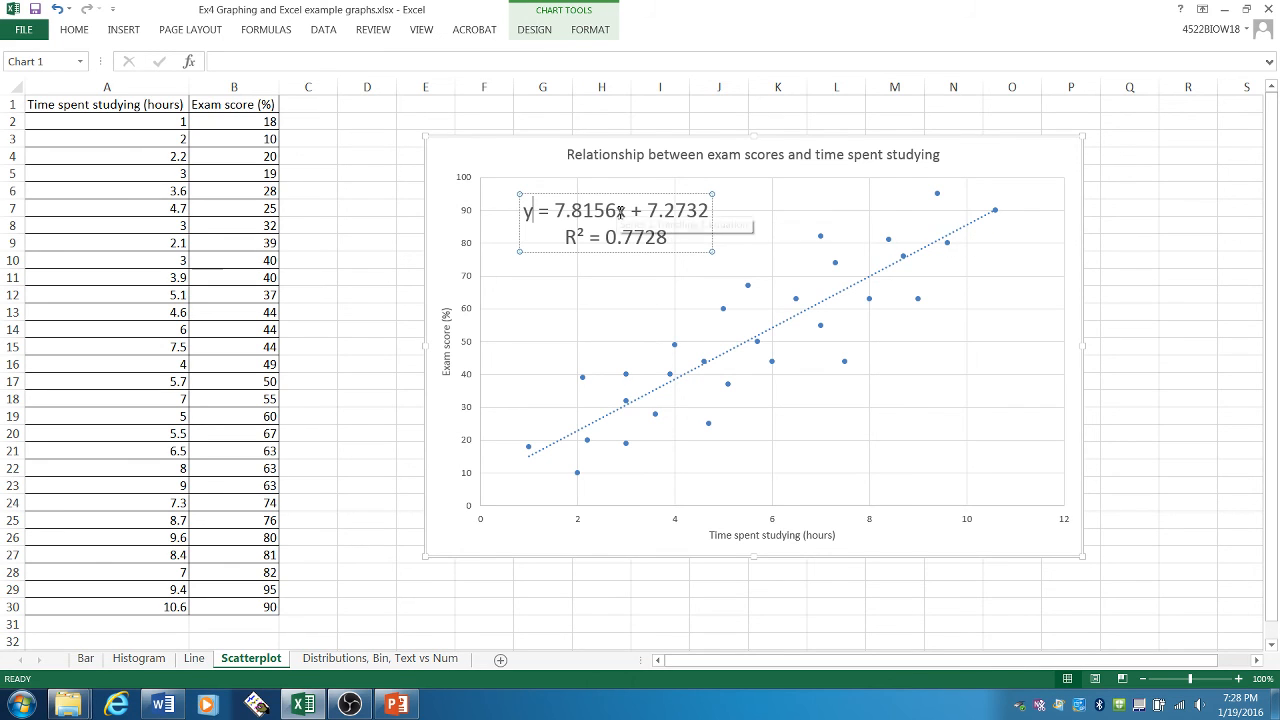
left_click_drag(616, 211, 556, 211)
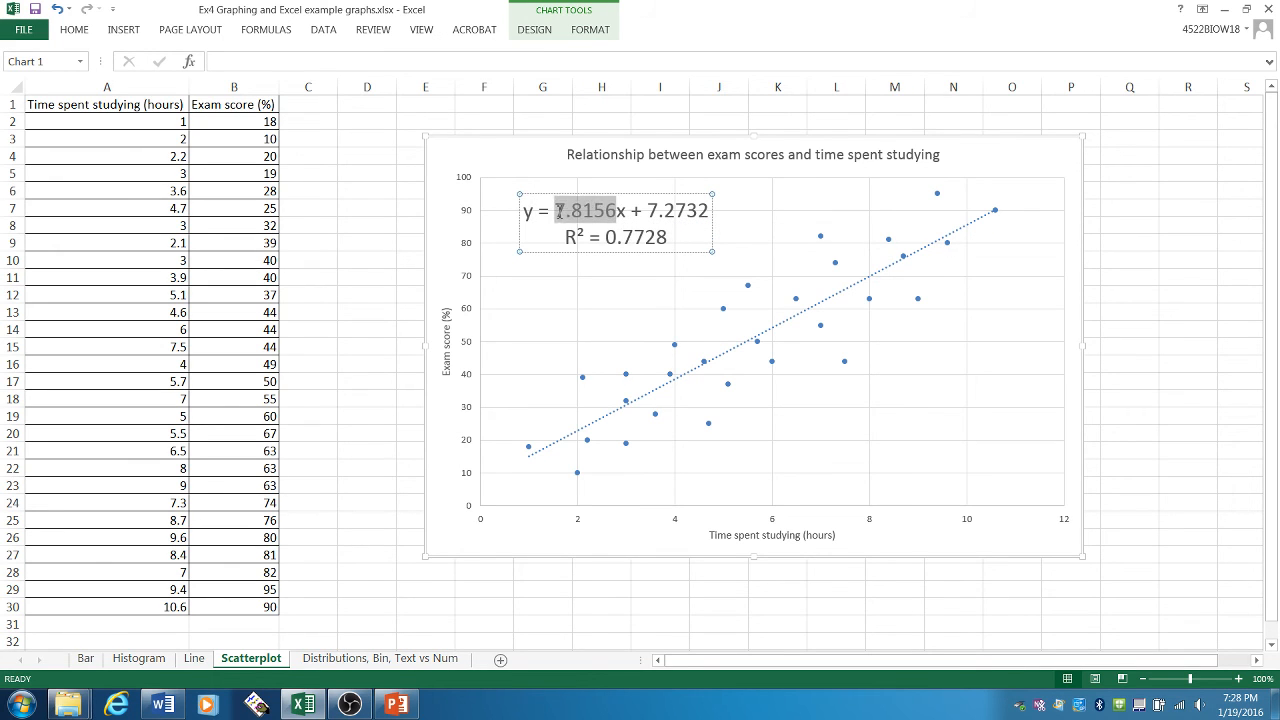
left_click(1075, 386)
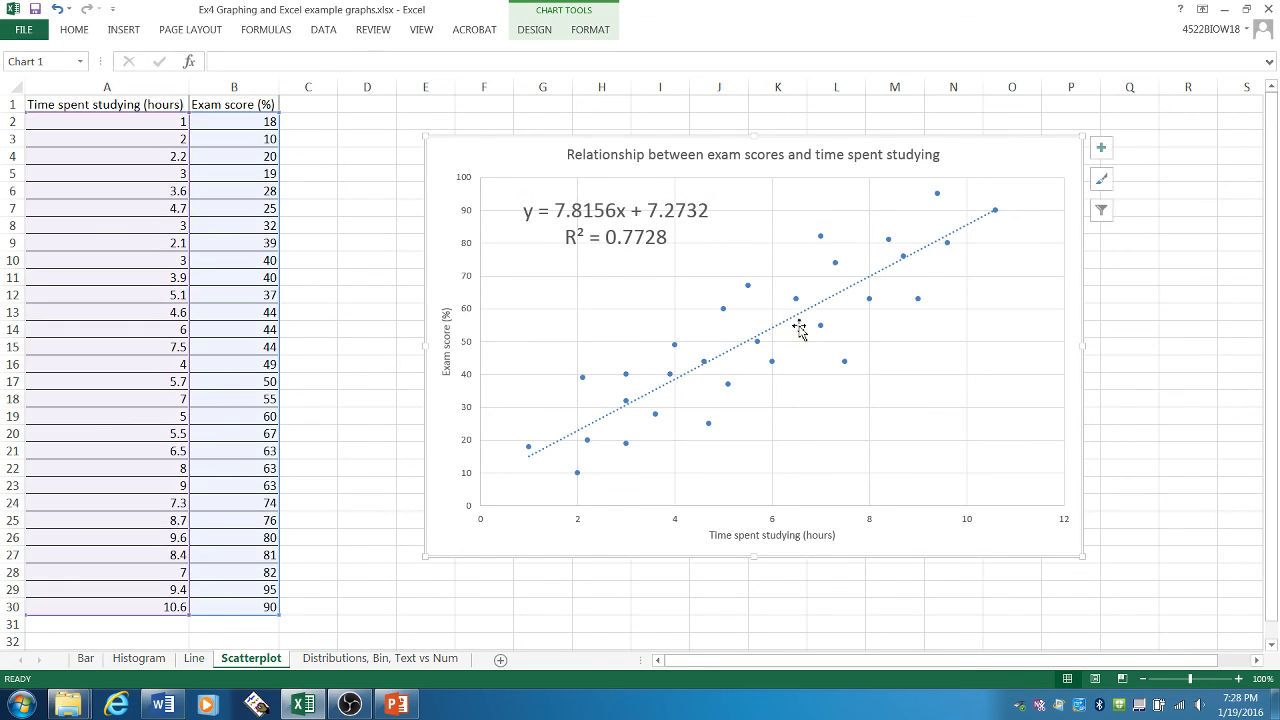
left_click(595, 237)
left_click_drag(628, 237, 678, 237)
left_click(1062, 435)
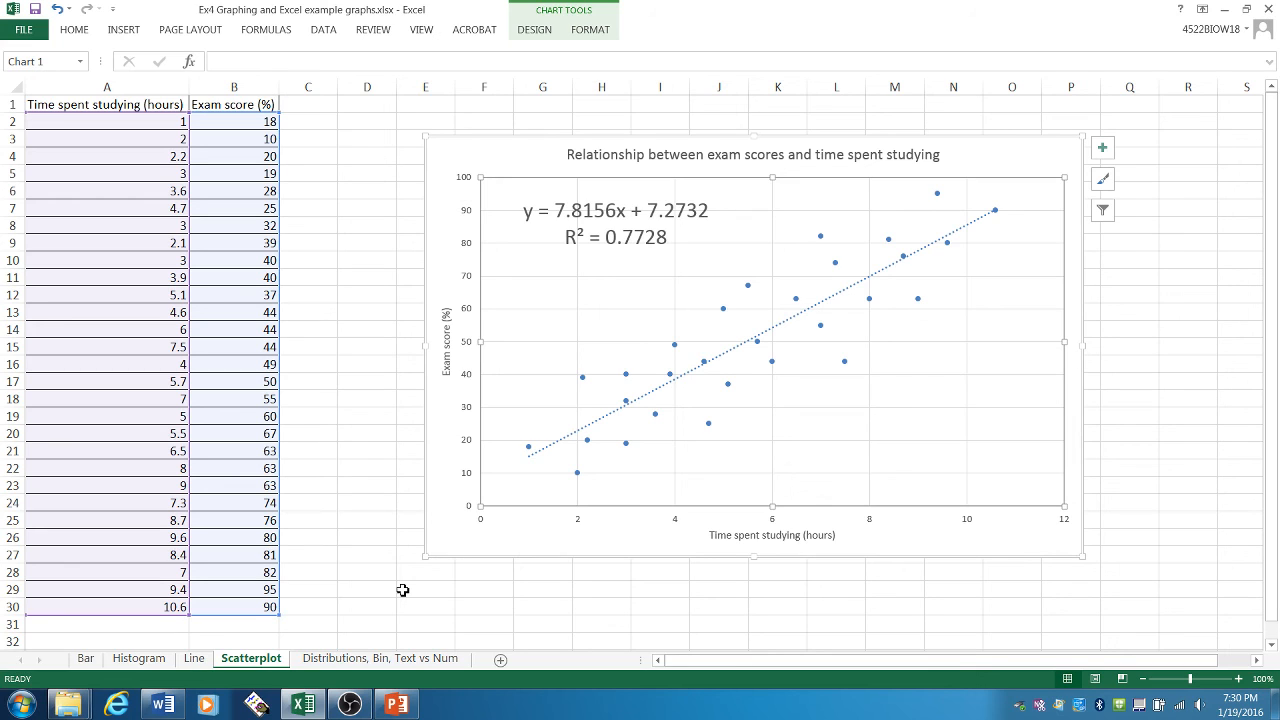
- Open the Distributions, Bin, Text vs Num sheet and examine the shell length values in column A
left_click(342, 660)
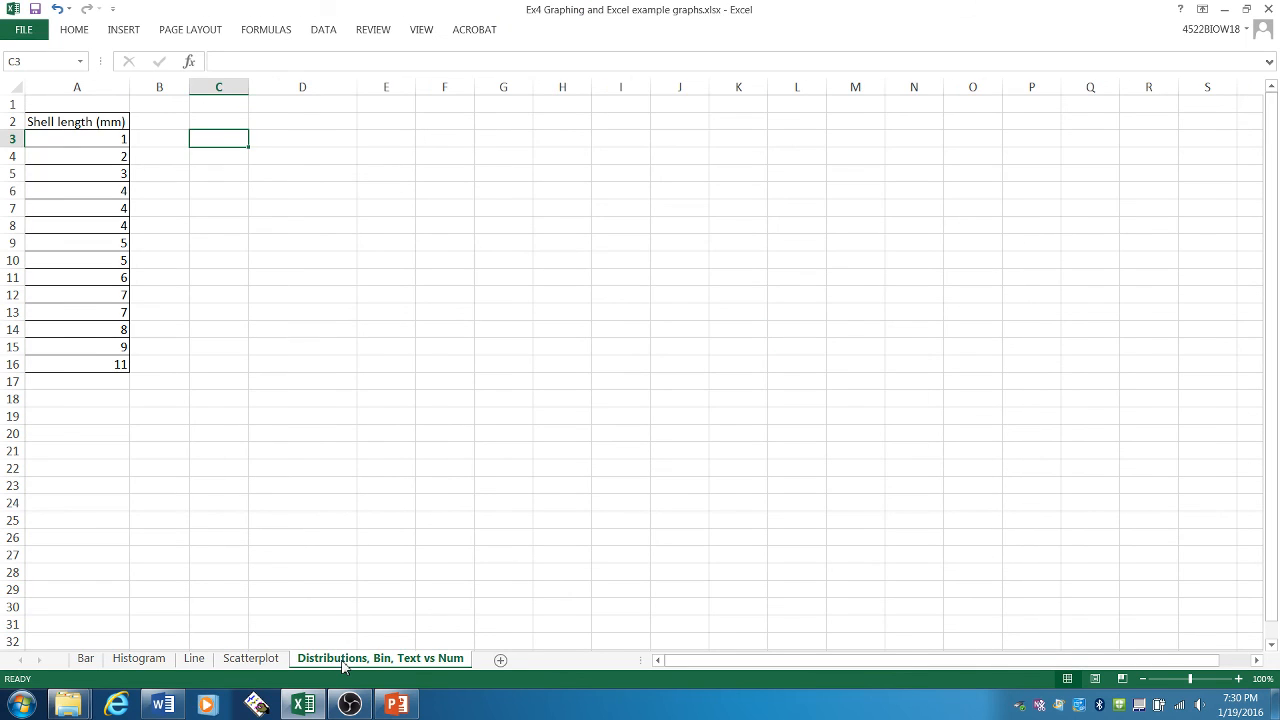
left_click(386, 314)
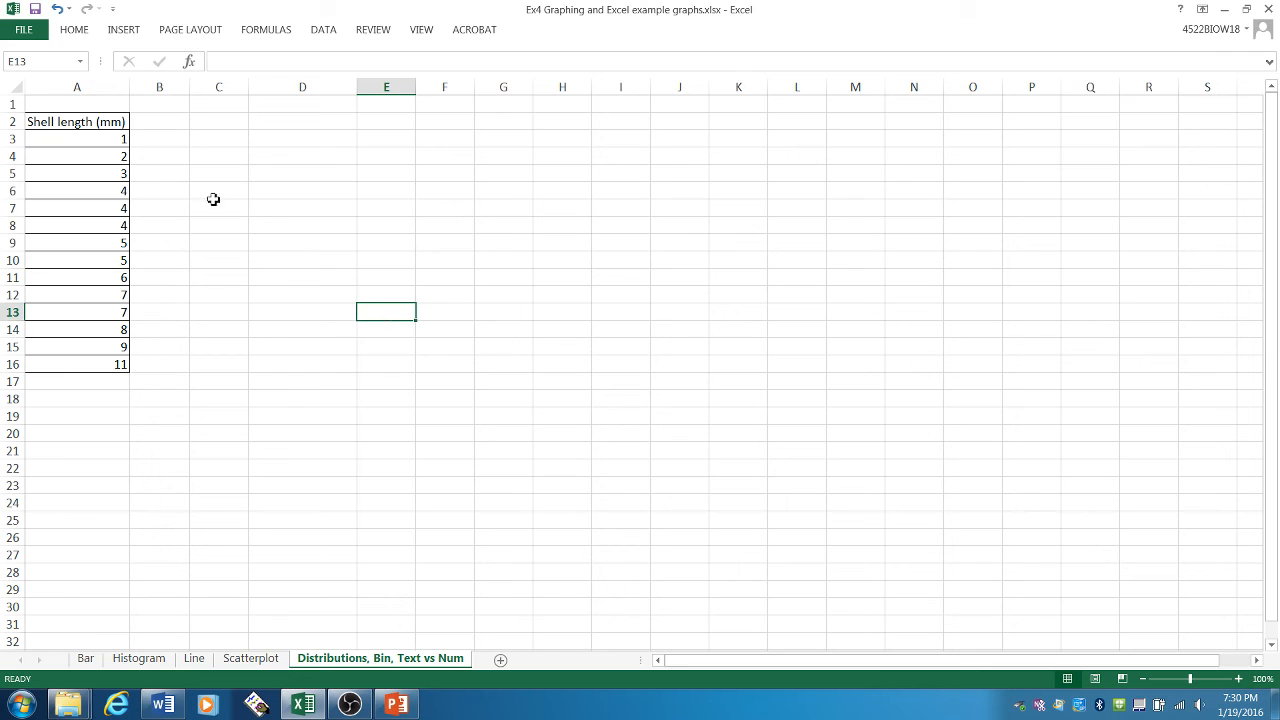
left_click(119, 144)
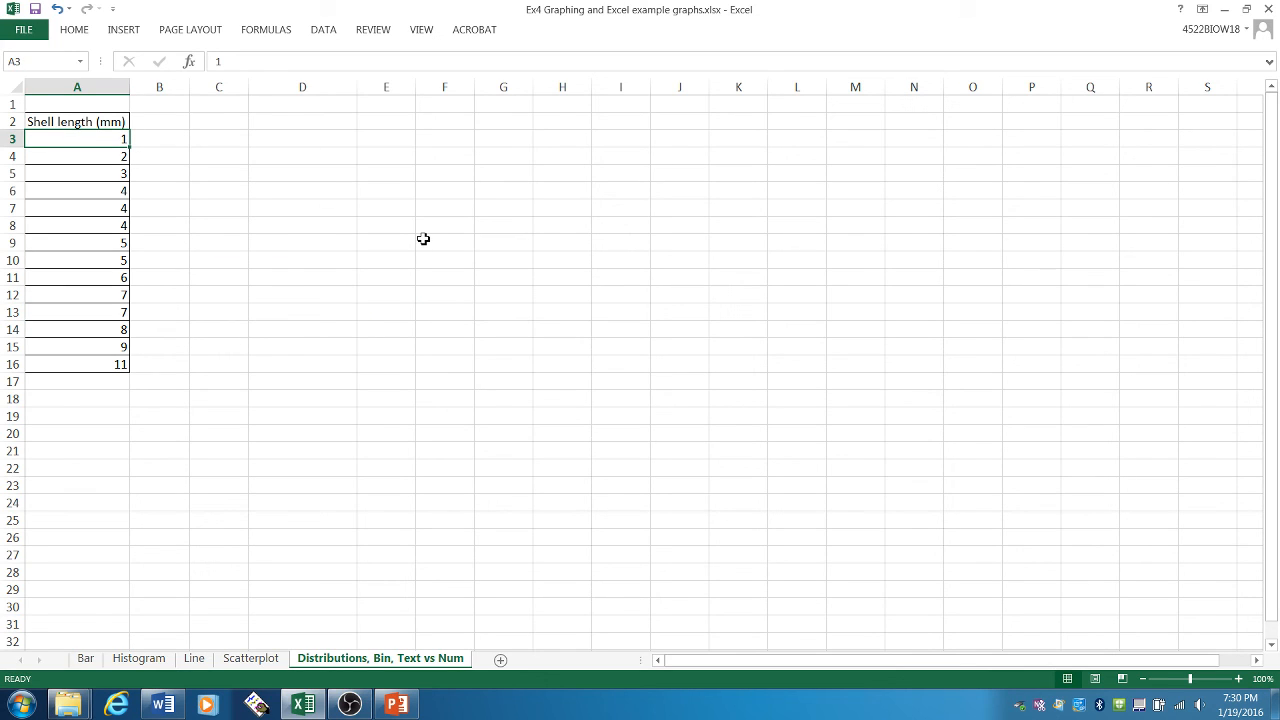
key("Down")
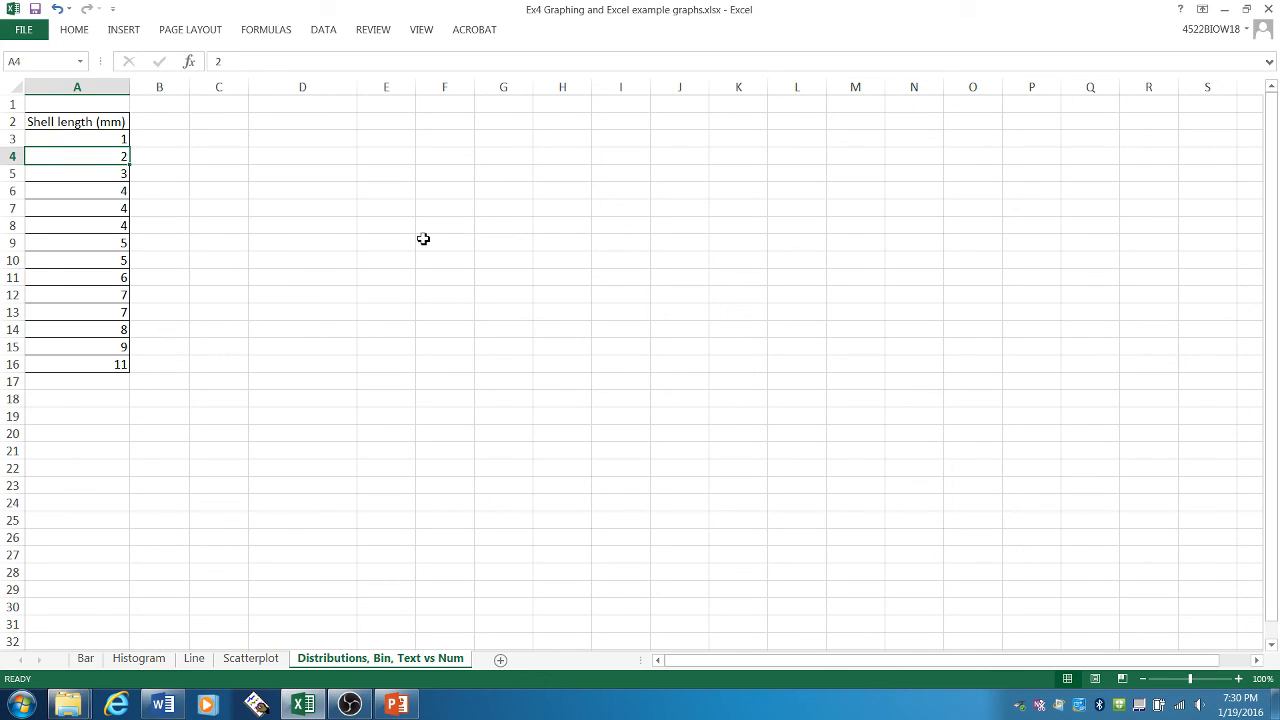
left_click(102, 175)
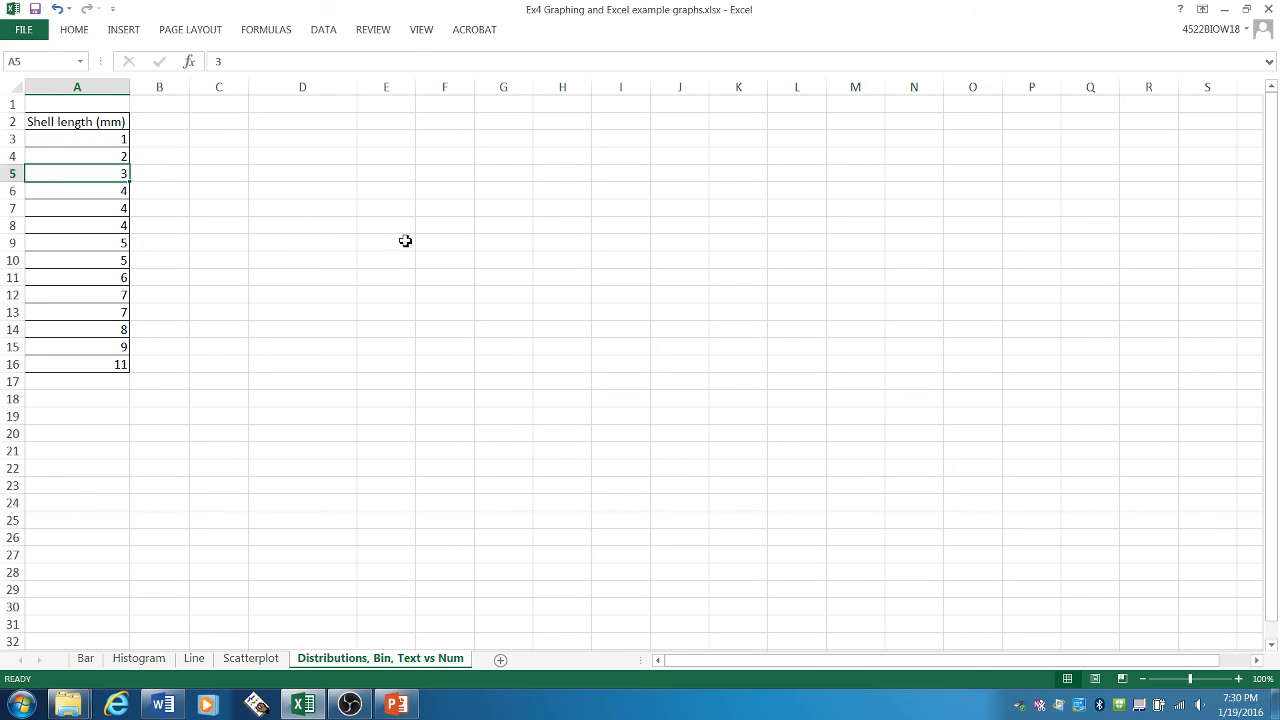
left_click_drag(115, 196, 114, 263)
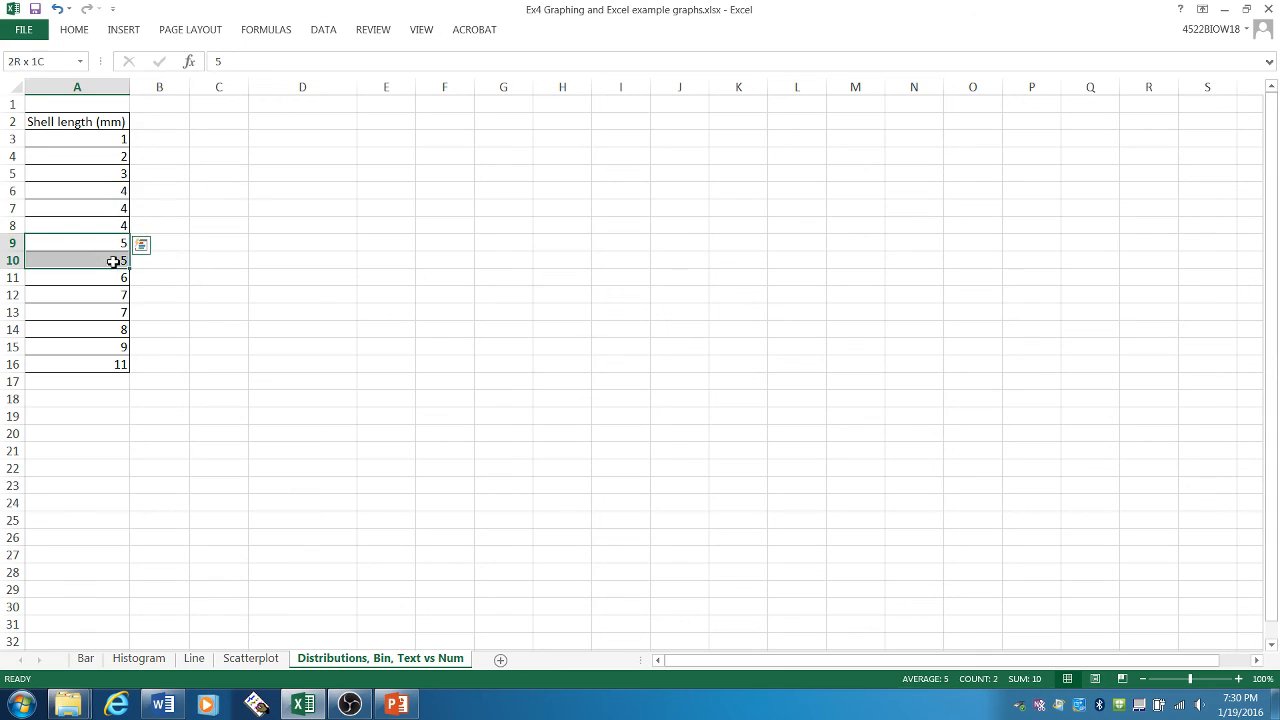
left_click(325, 266)
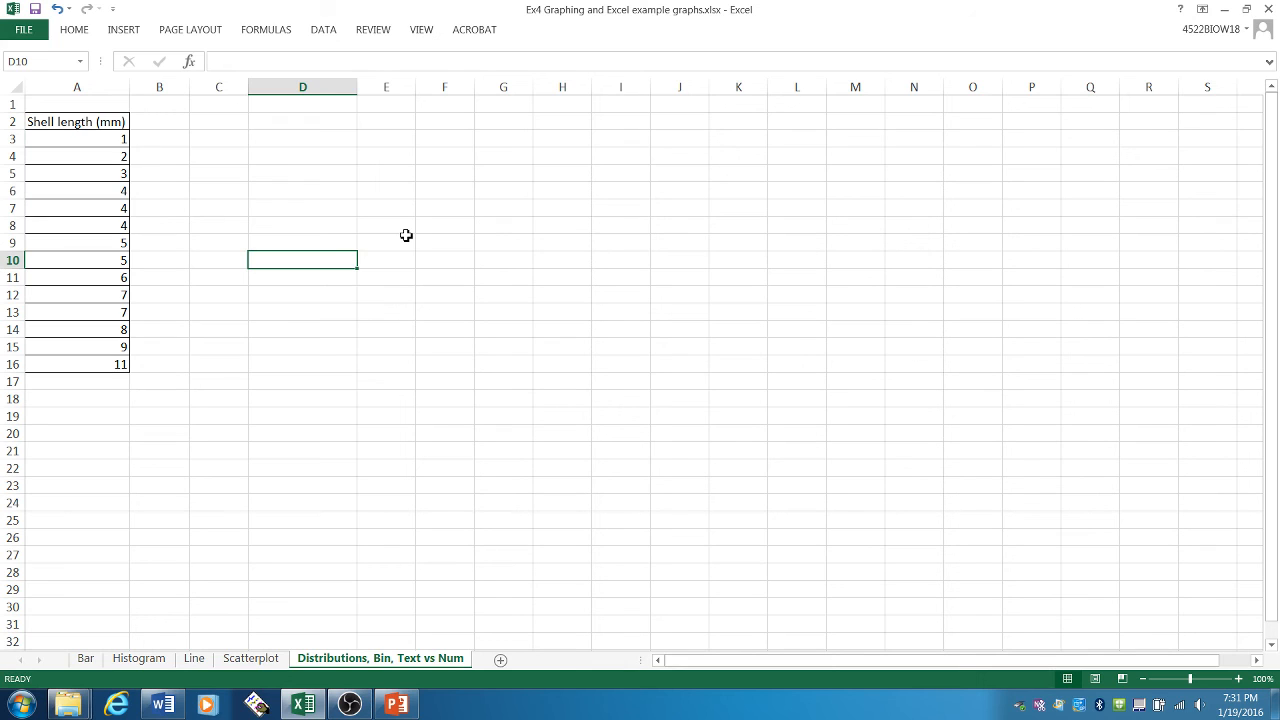
- Enter the header "Shell length (mm)" in cell D2
left_click(329, 127)
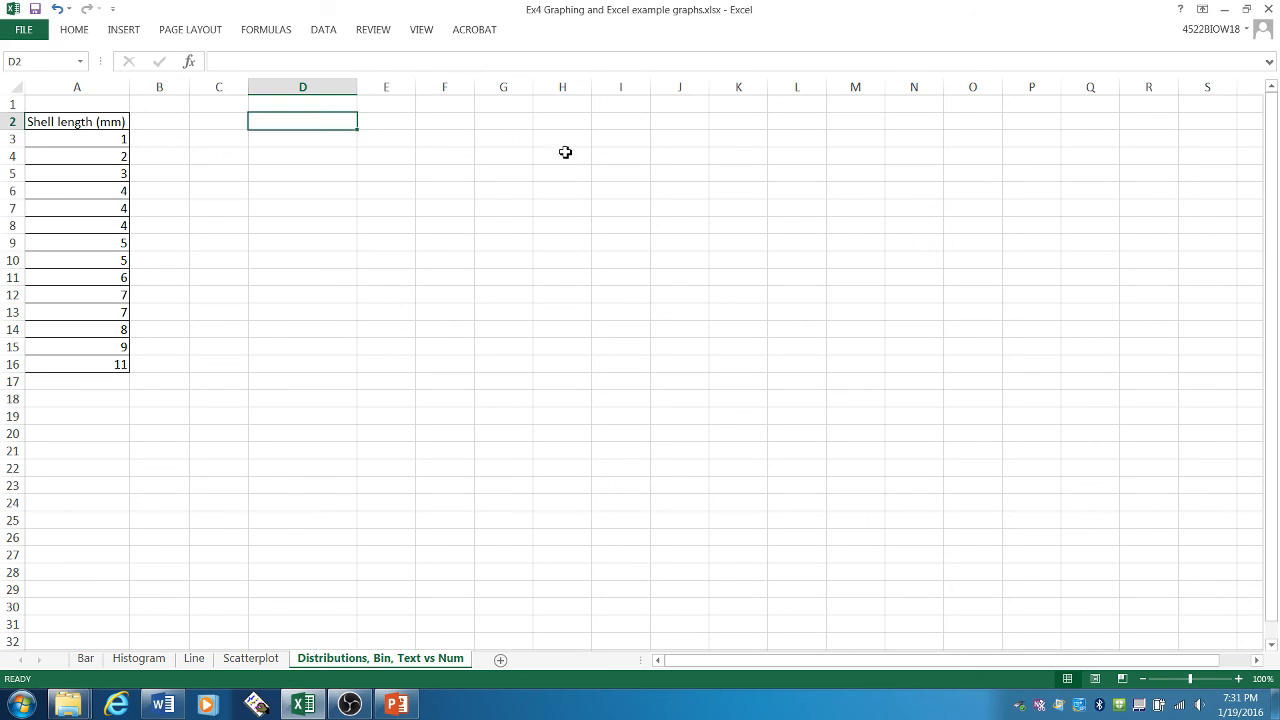
type("Shell l")
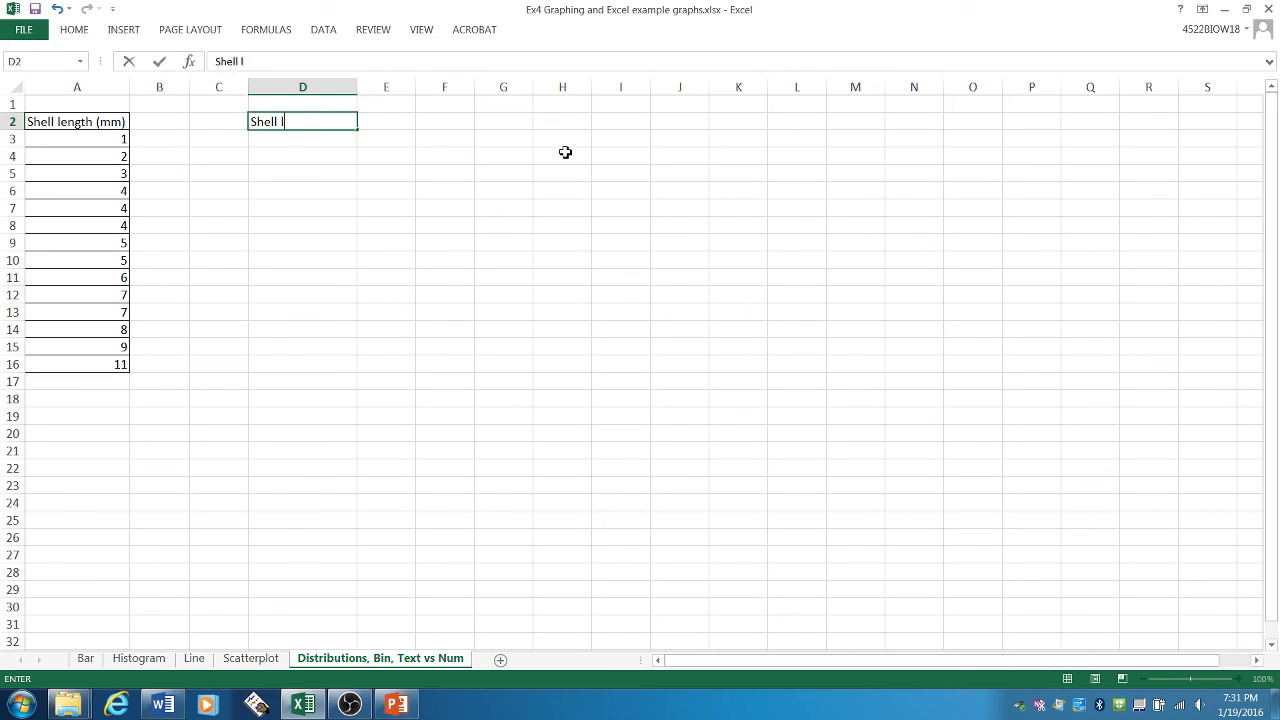
type("ength (mm)")
key("Return")
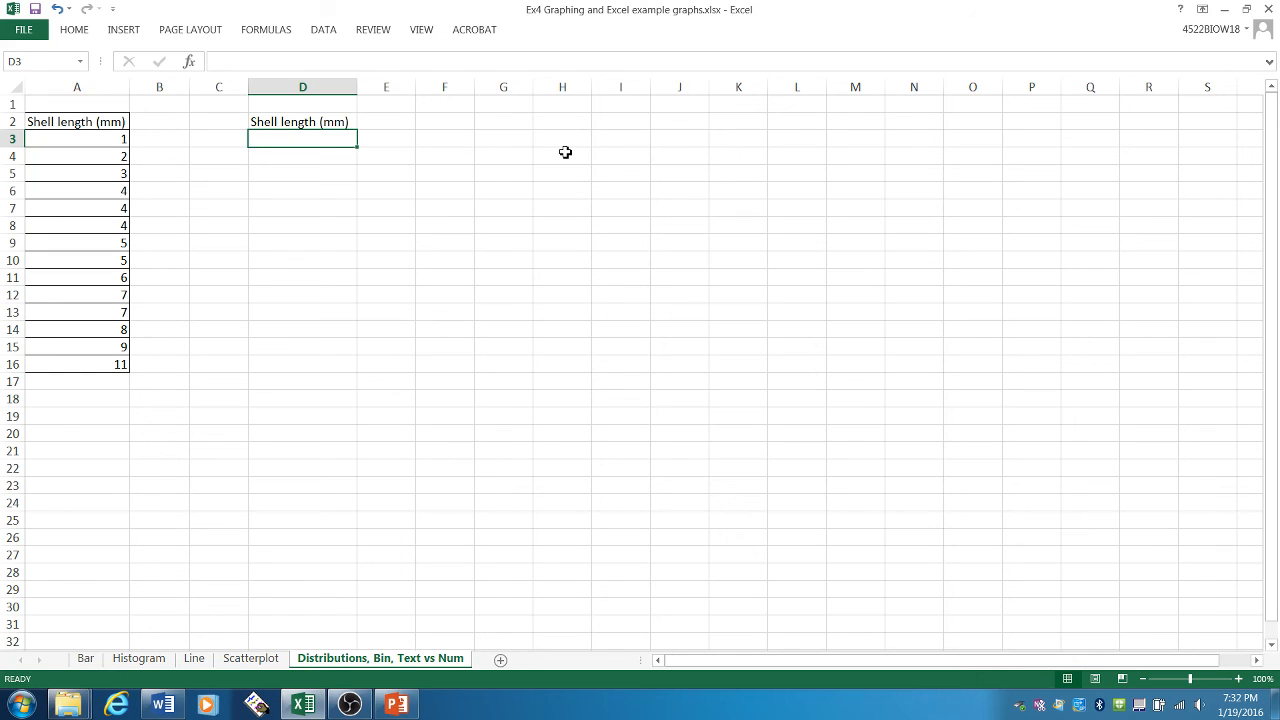
- Try entering the bin range 1-2 in cell D3 under the header, and clear the cell again
type("1-2")
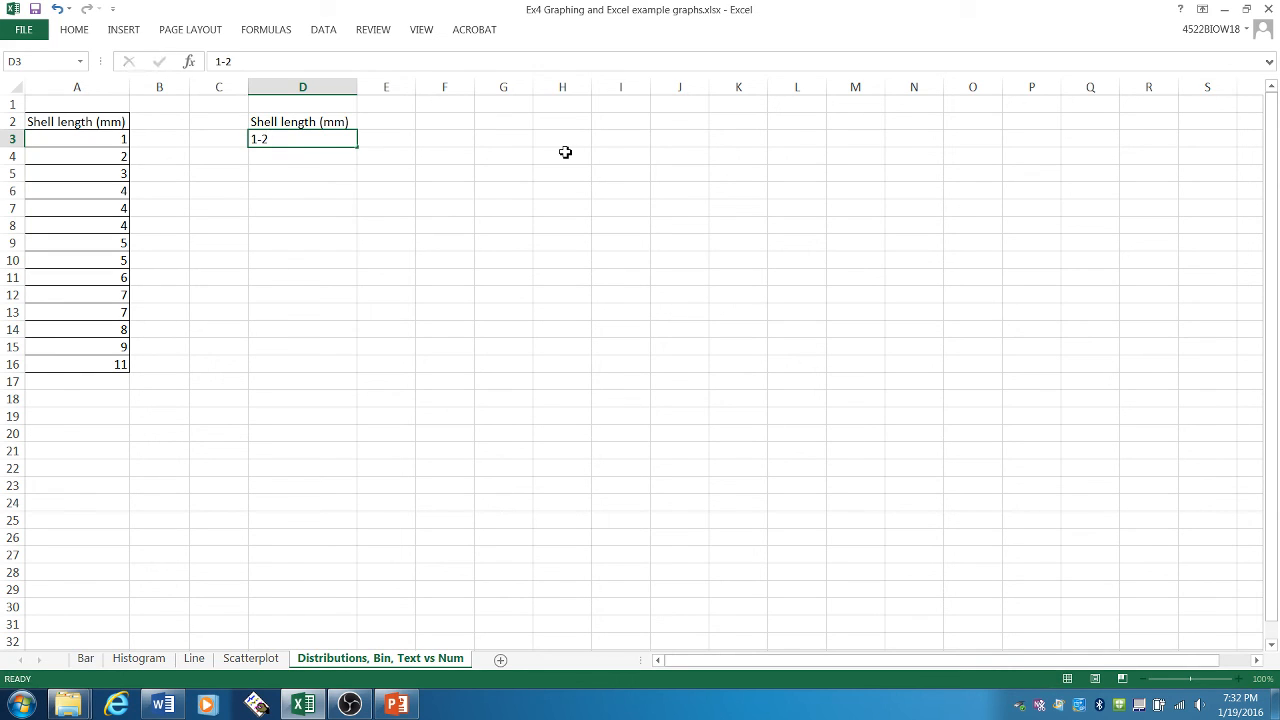
key("Return")
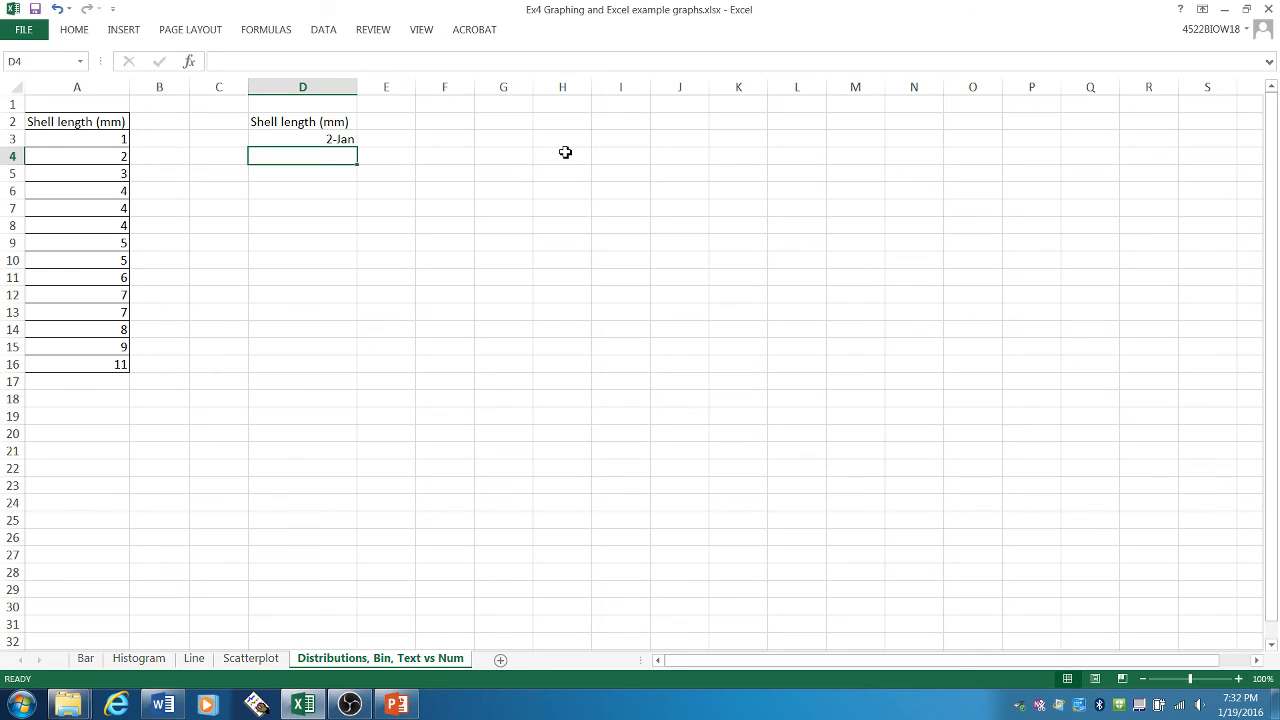
key("Up")
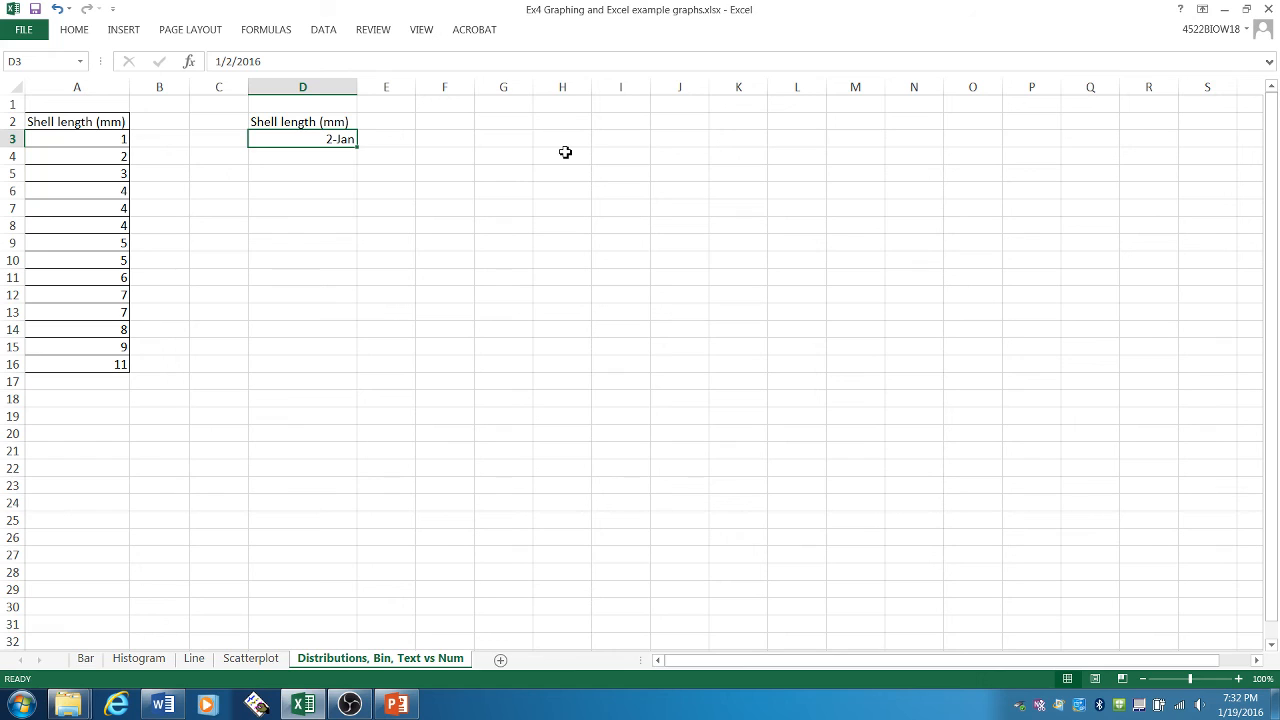
key("Delete")
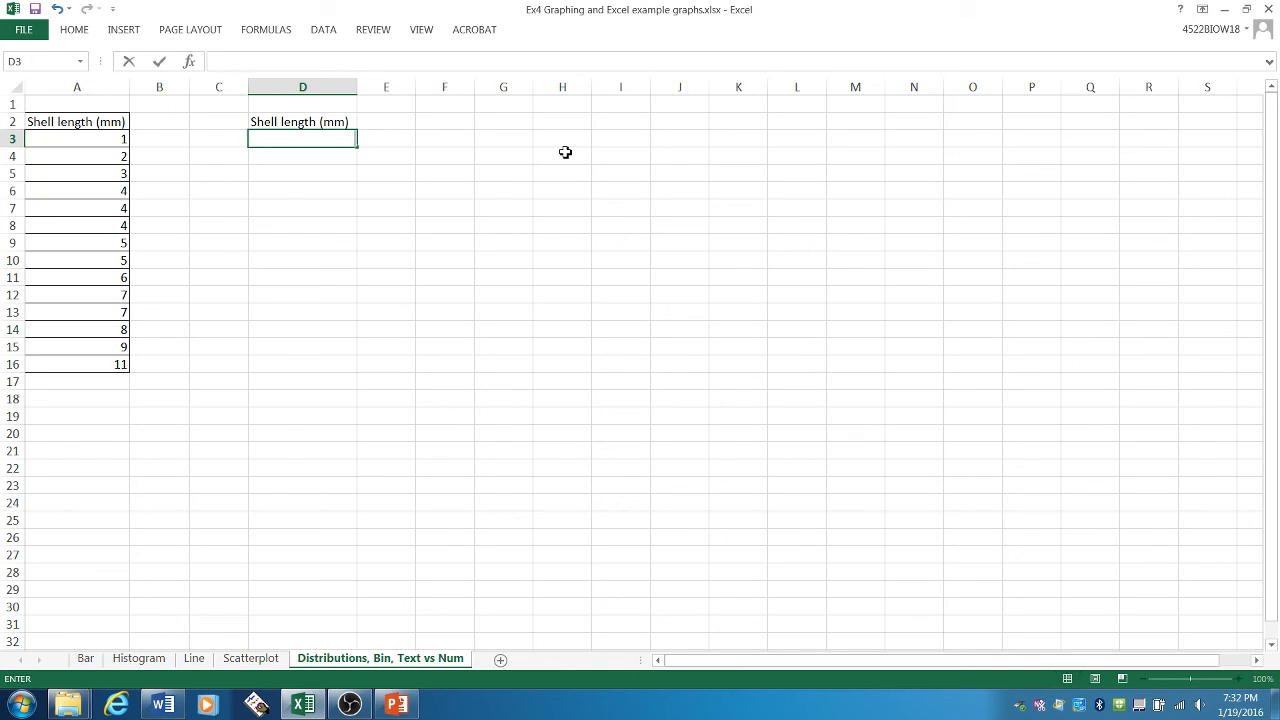
key("Down")
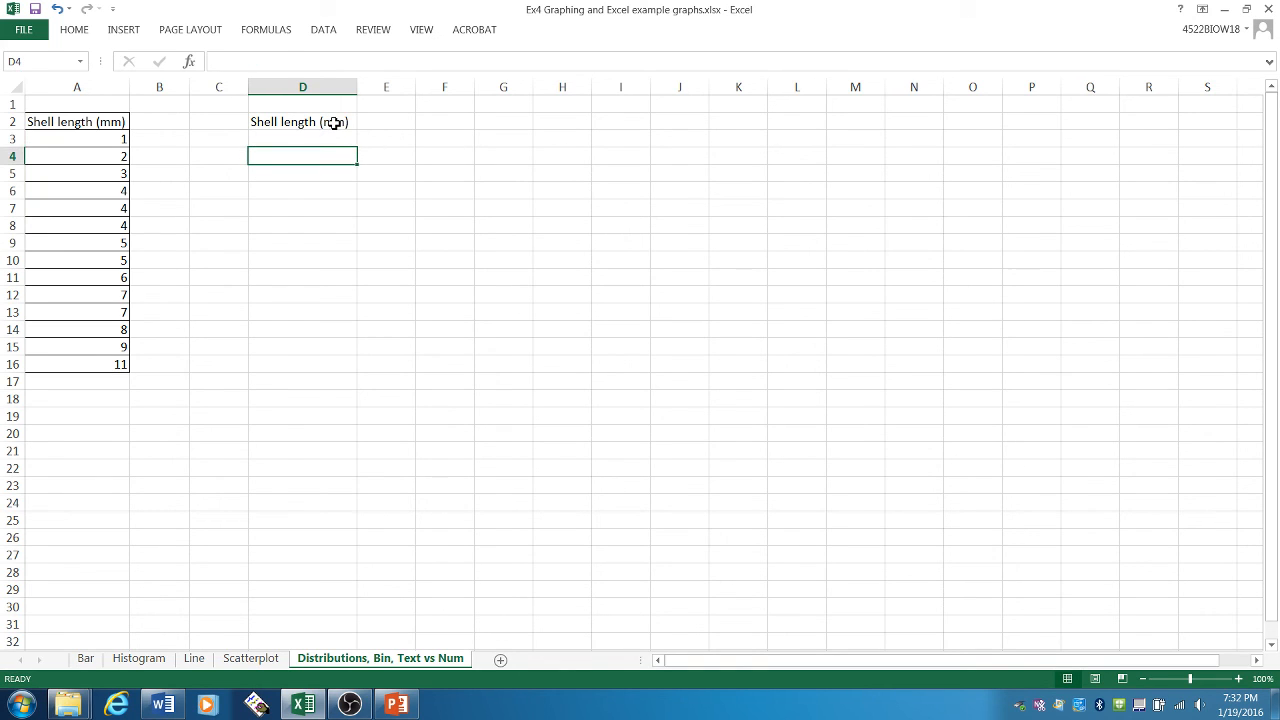
left_click_drag(334, 122, 338, 371)
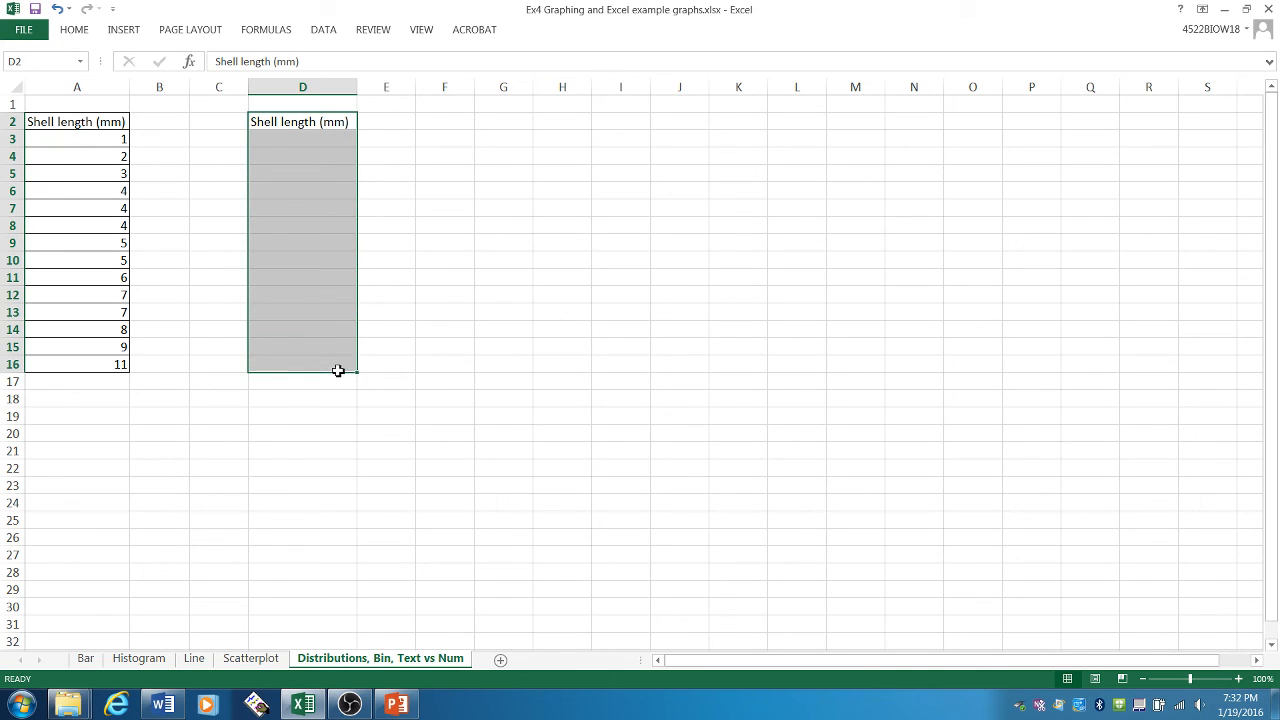
right_click(323, 168)
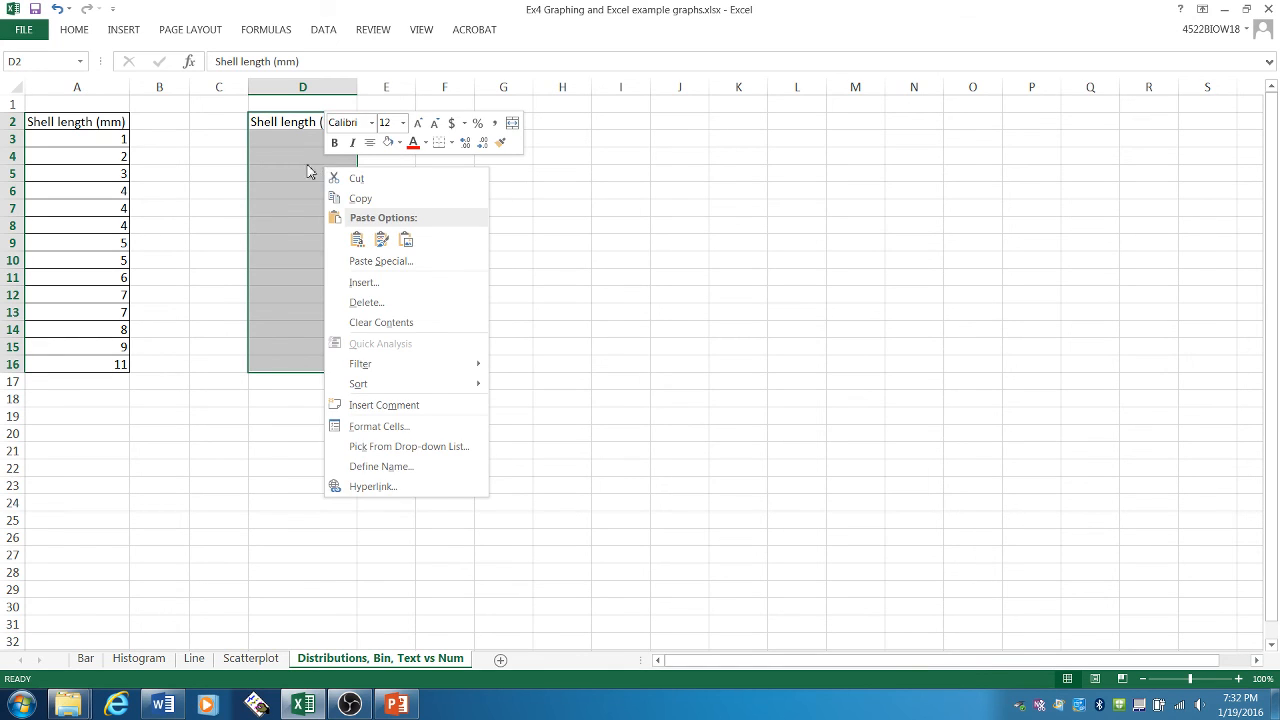
key("Escape")
- Format cells D2:D15 with the Text number category
left_click_drag(288, 118, 294, 354)
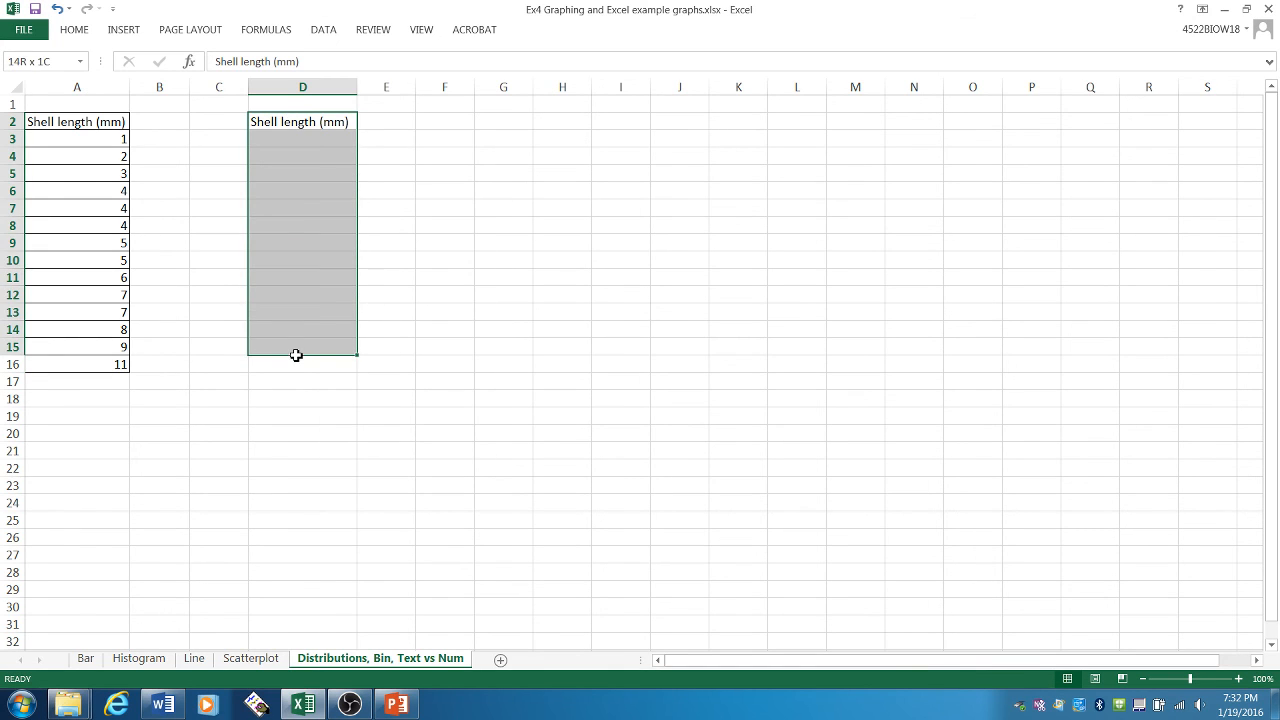
right_click(310, 171)
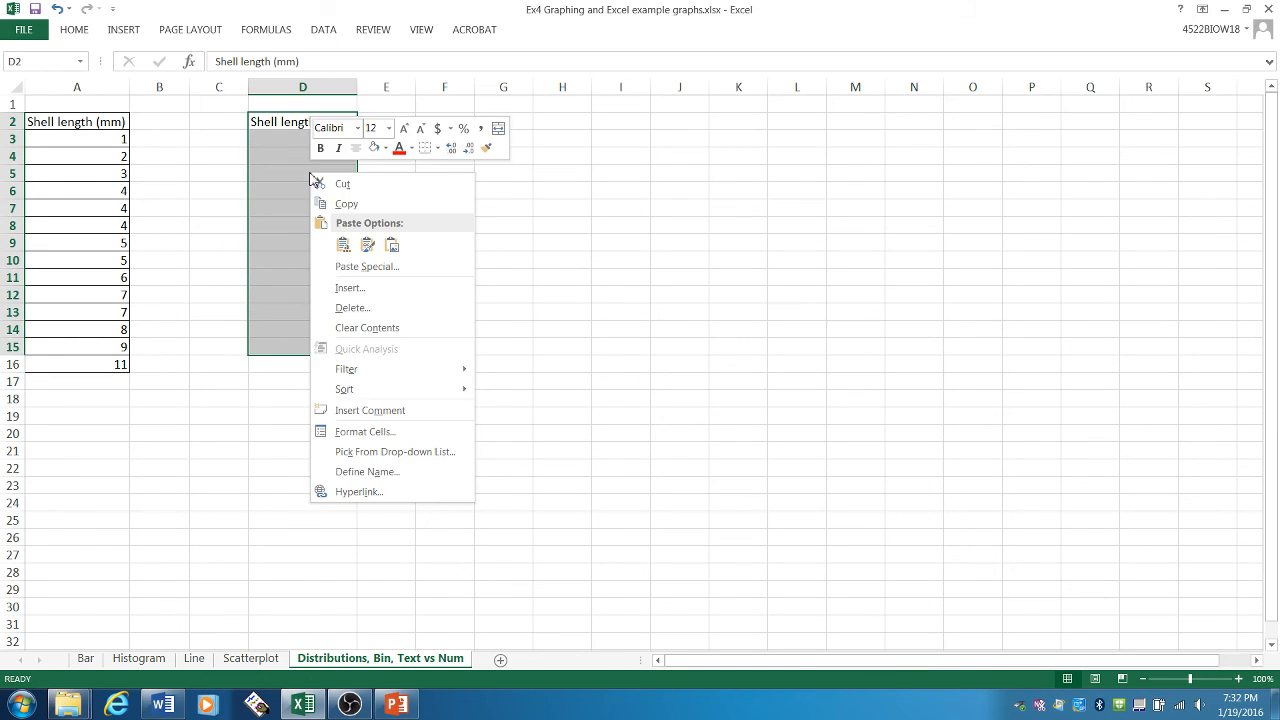
left_click(390, 441)
left_click_drag(457, 240, 624, 148)
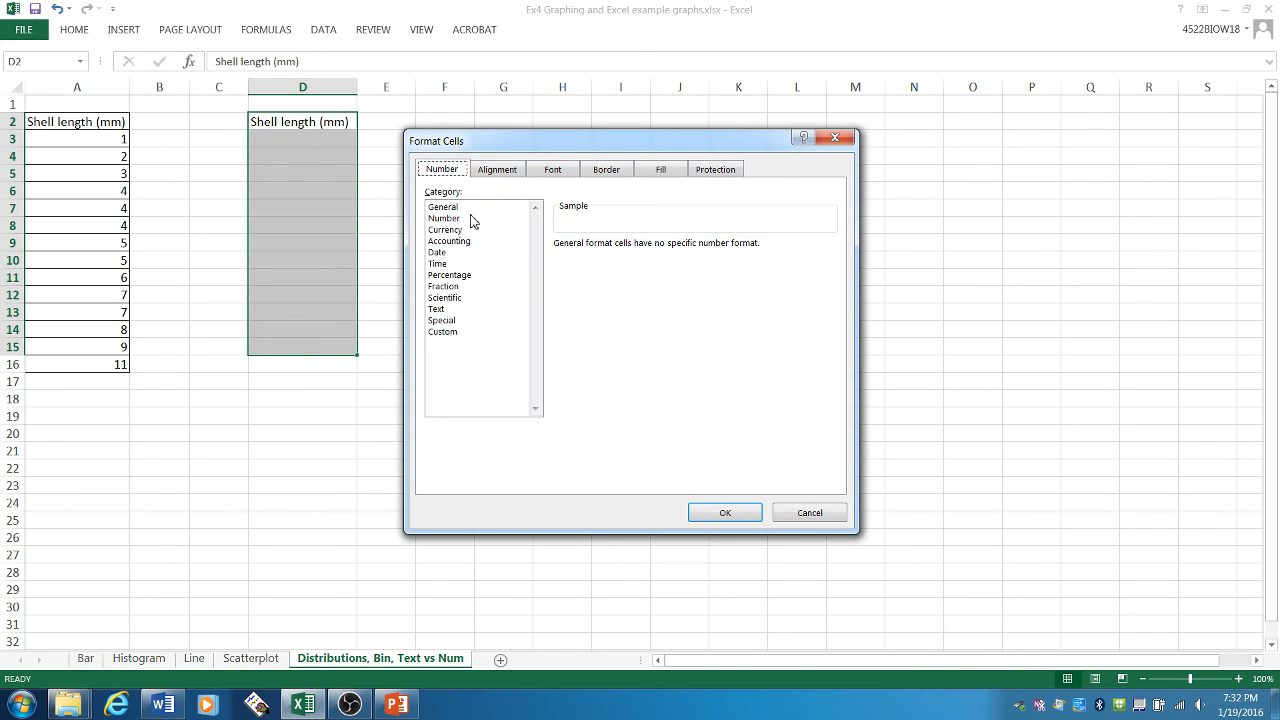
left_click(474, 312)
left_click(469, 220)
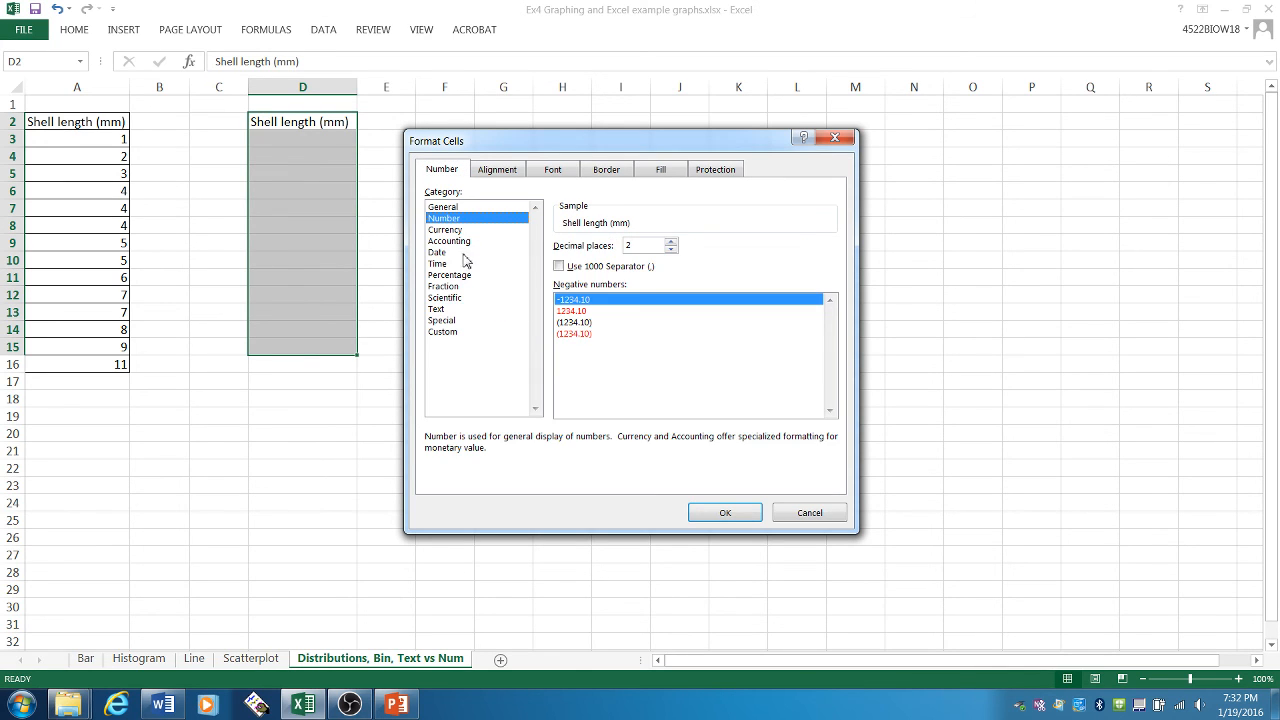
left_click(467, 254)
left_click(465, 264)
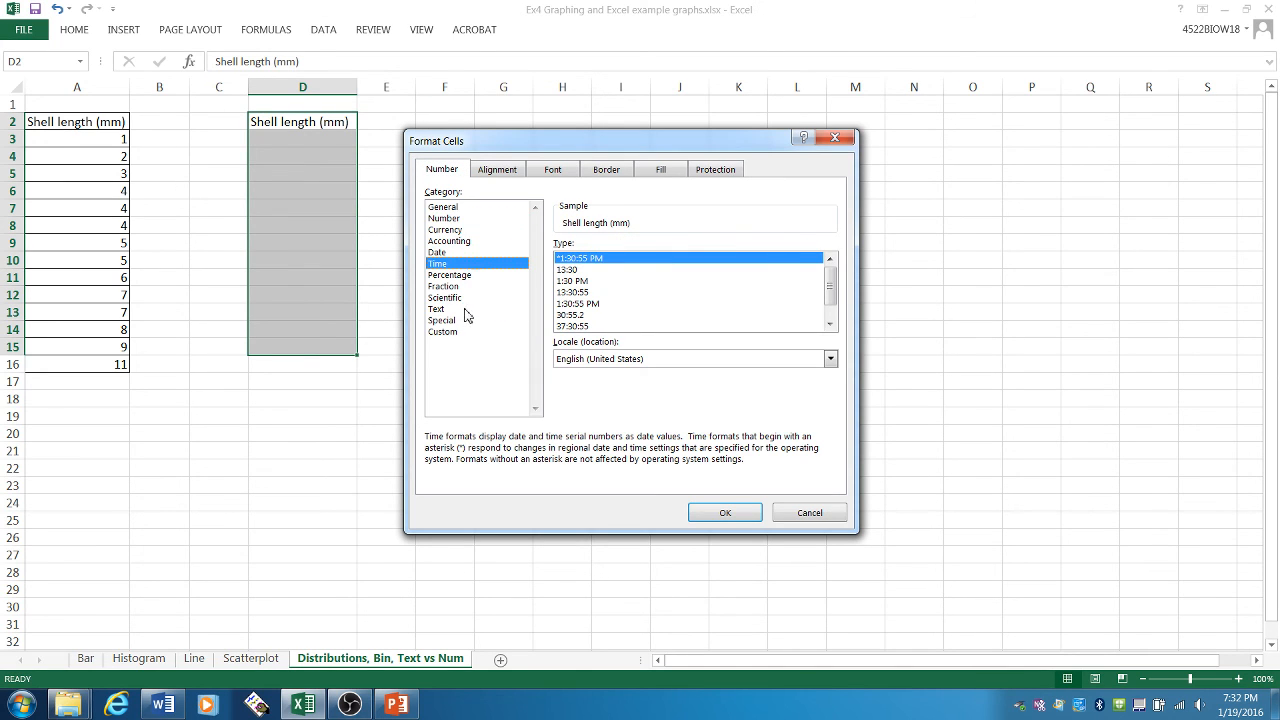
left_click(466, 310)
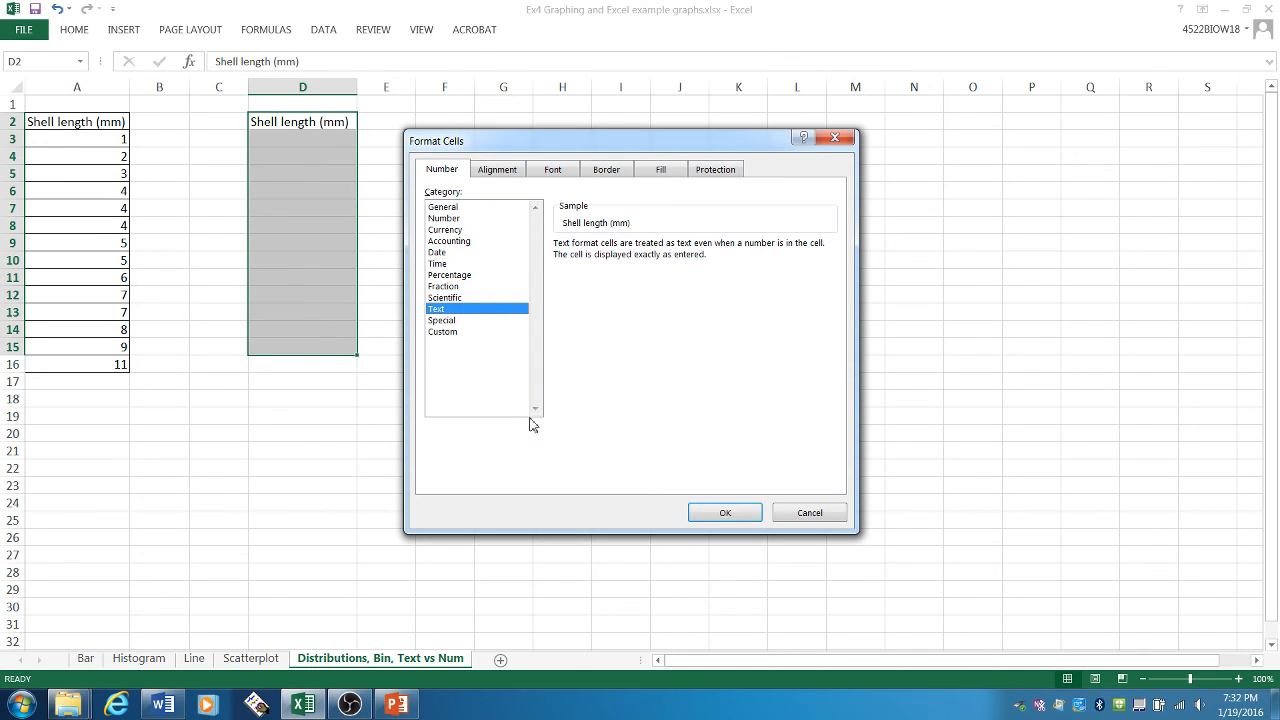
left_click(720, 514)
left_click(439, 228)
- Enter the shell length bins 0-1, 2-3, 4-5, 6-7, 8-9 and 10-11 in cells D3 to D8
left_click(333, 142)
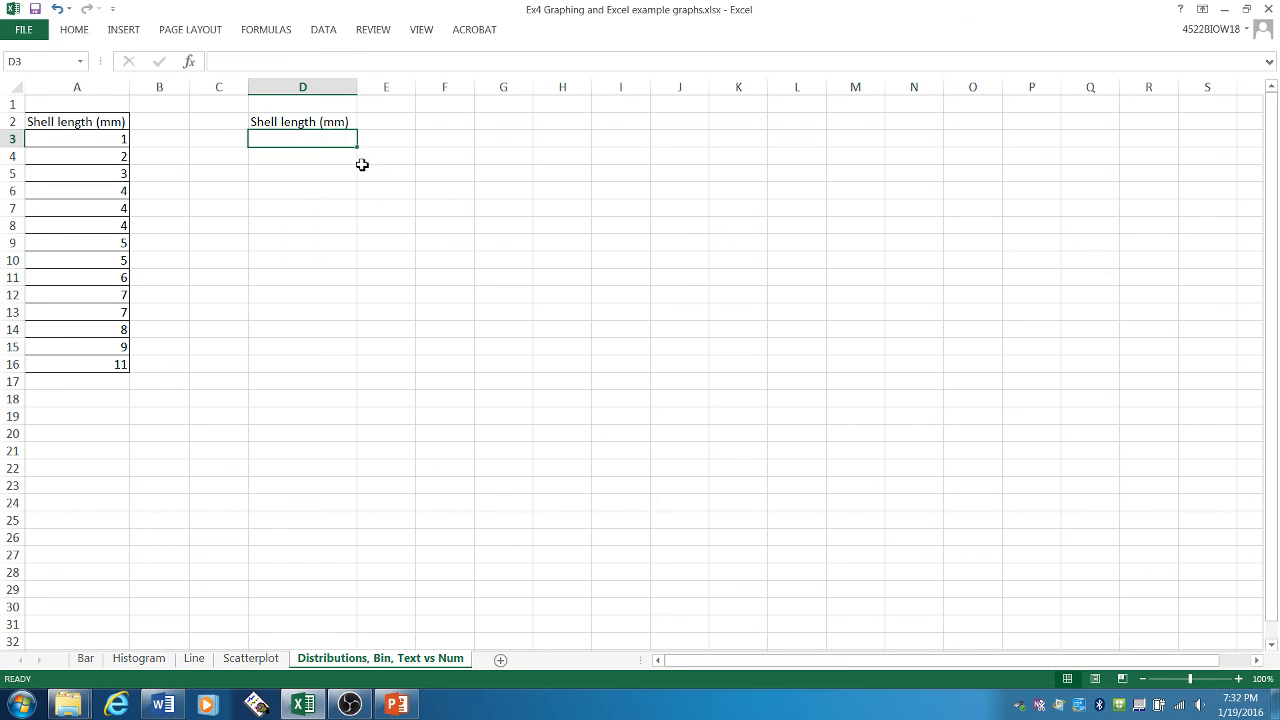
type("1-2")
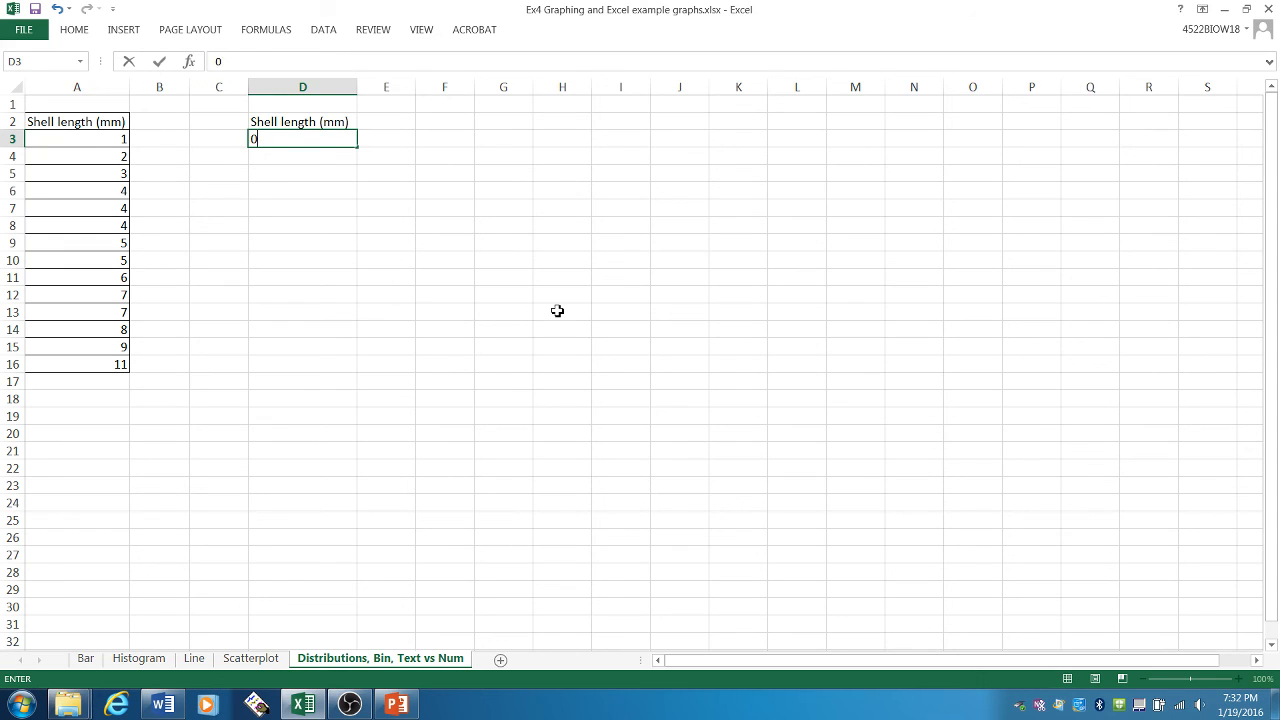
type("1")
key("Return")
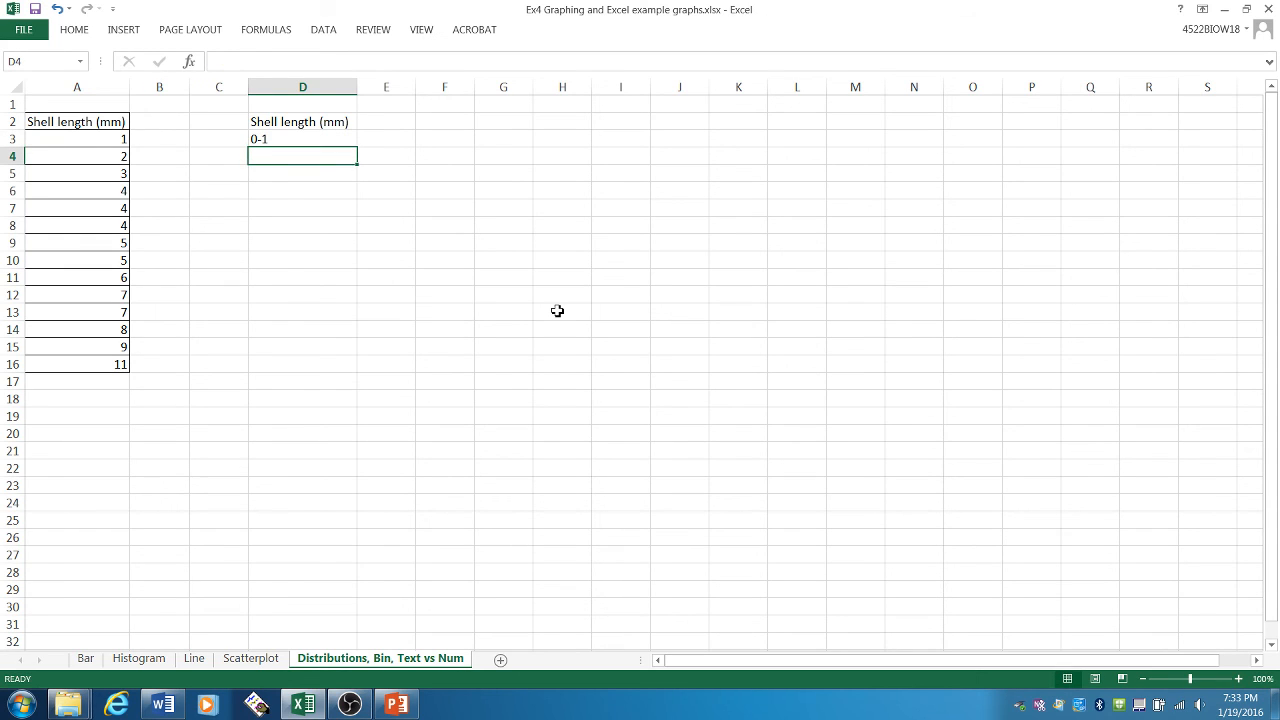
type("2-3")
key("Return")
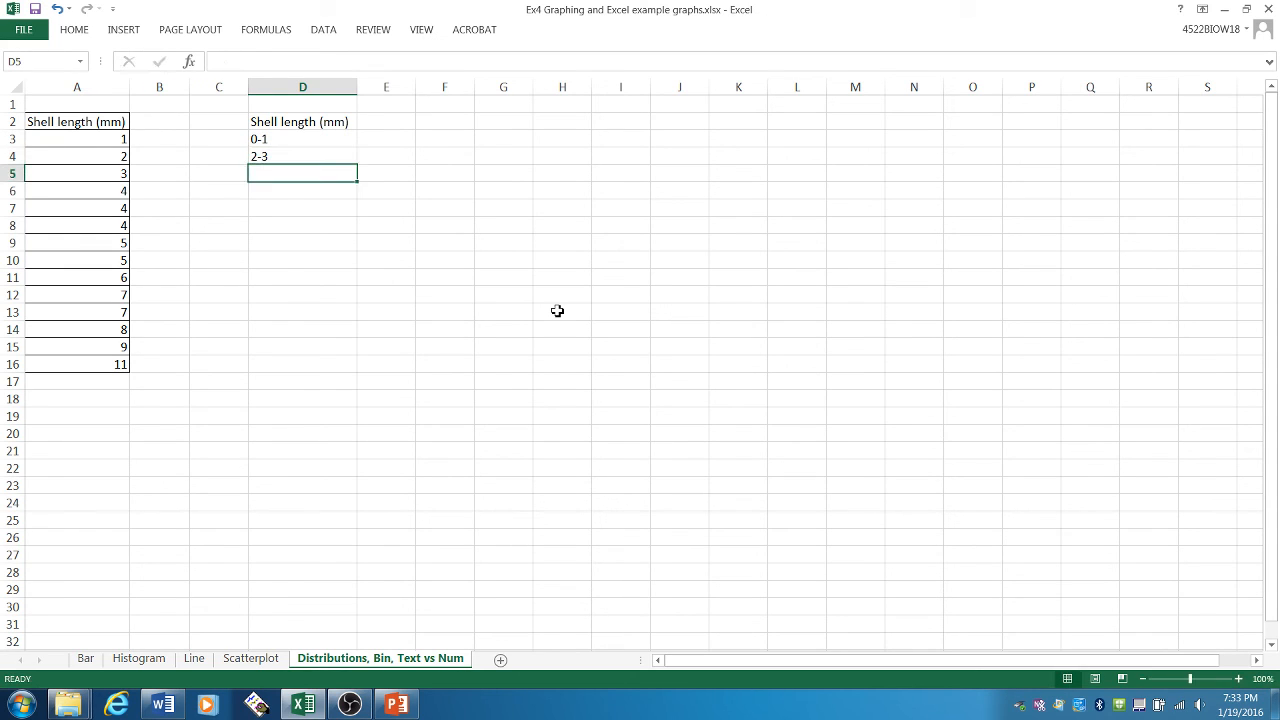
type("4-5")
key("Return")
type("6-7")
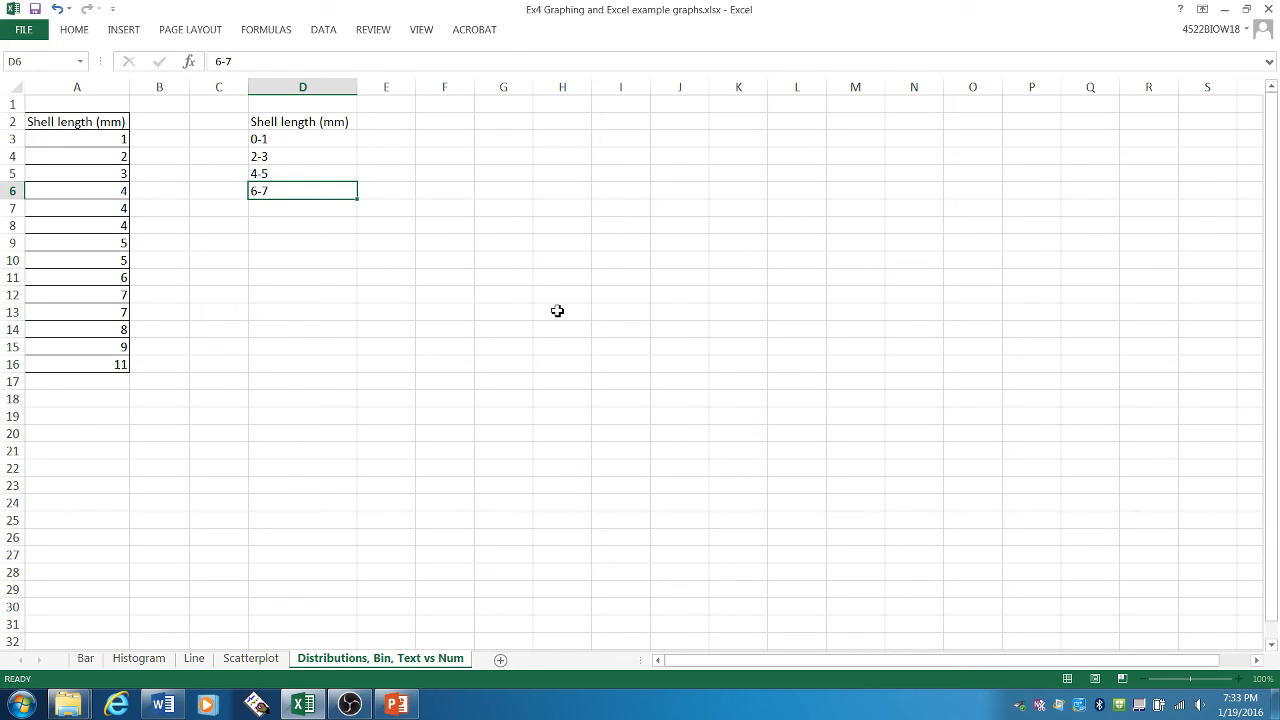
key("Return")
type("8-9")
key("Return")
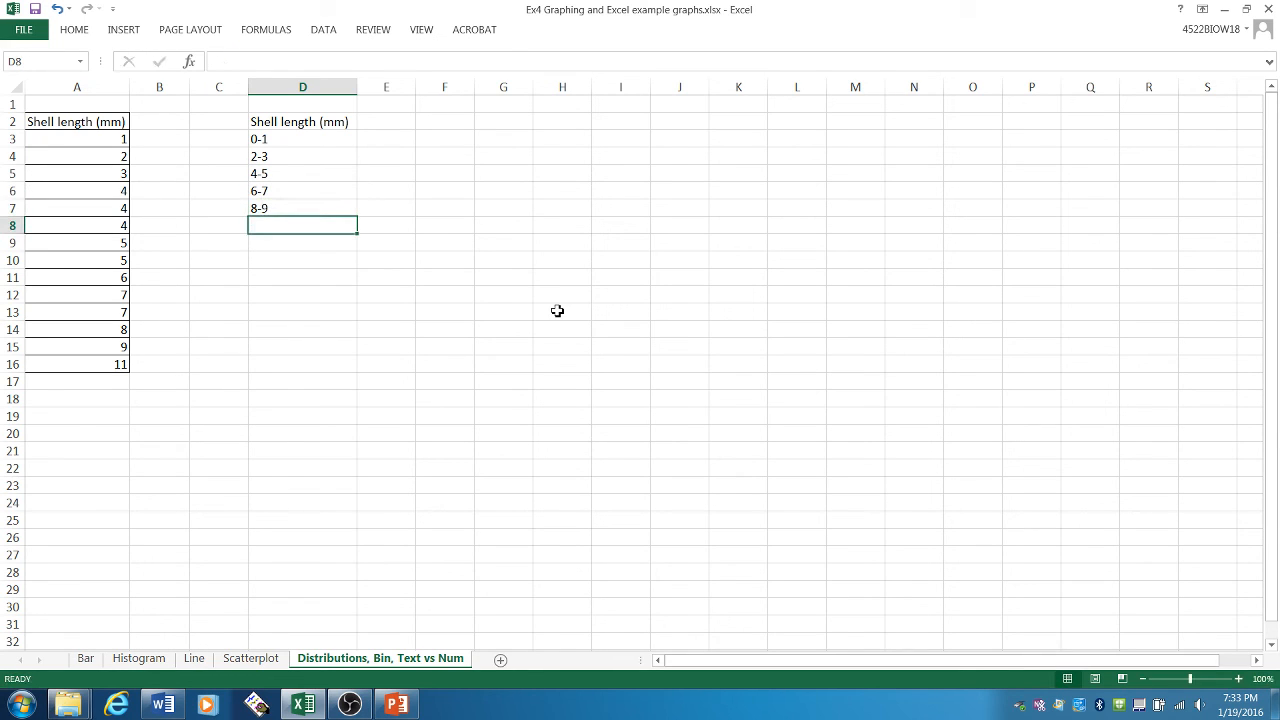
type("10-11")
key("Return")
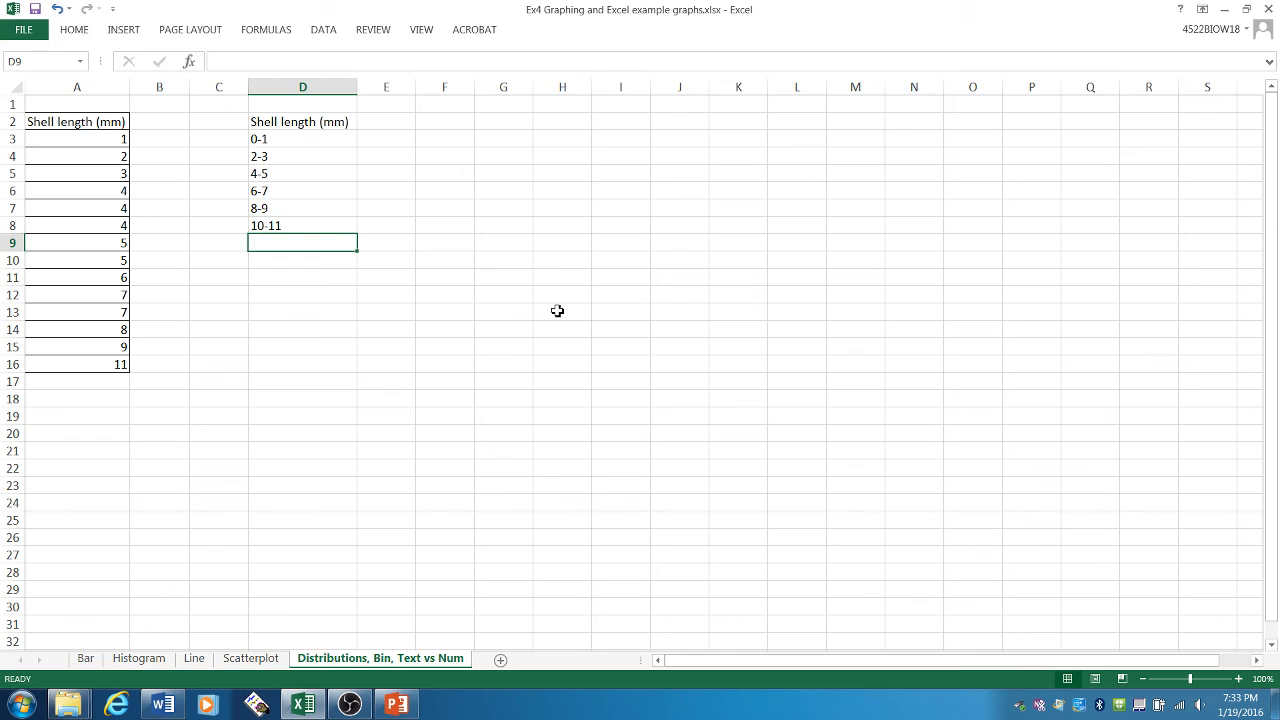
- Add all borders to the bin table range D2:E8 and widen column E
left_click_drag(314, 121, 410, 228)
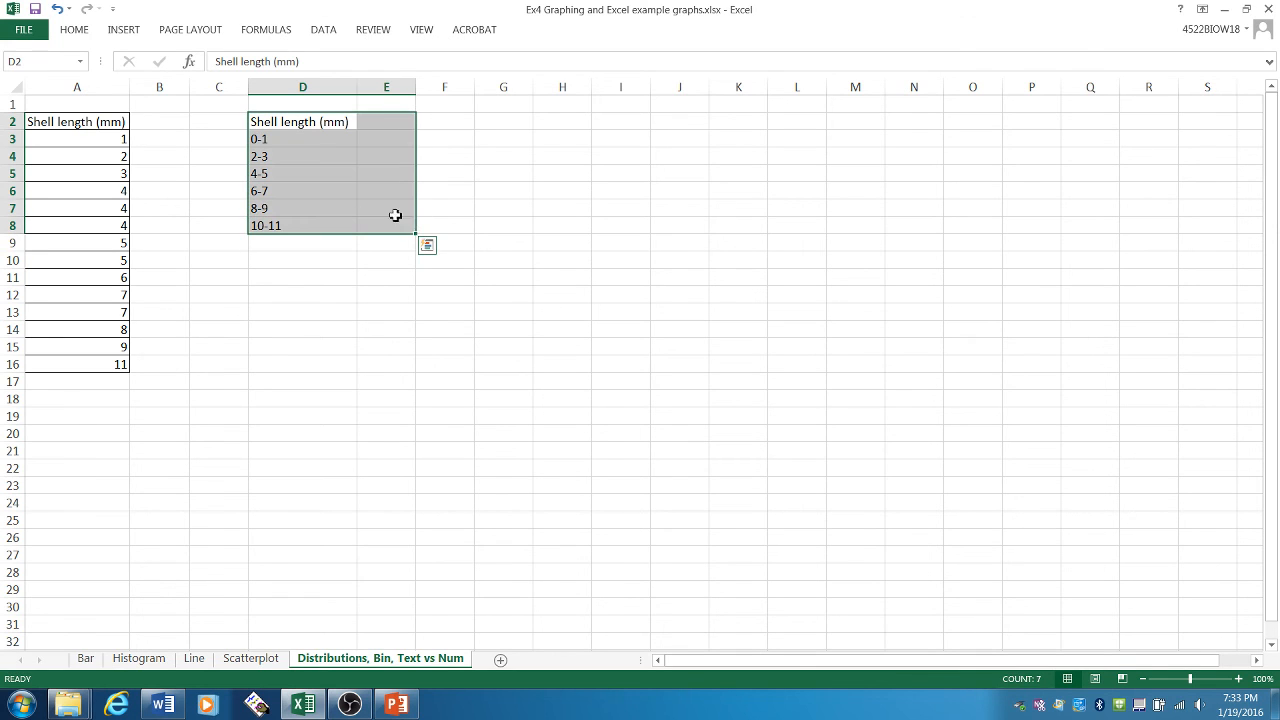
left_click(95, 32)
left_click(208, 87)
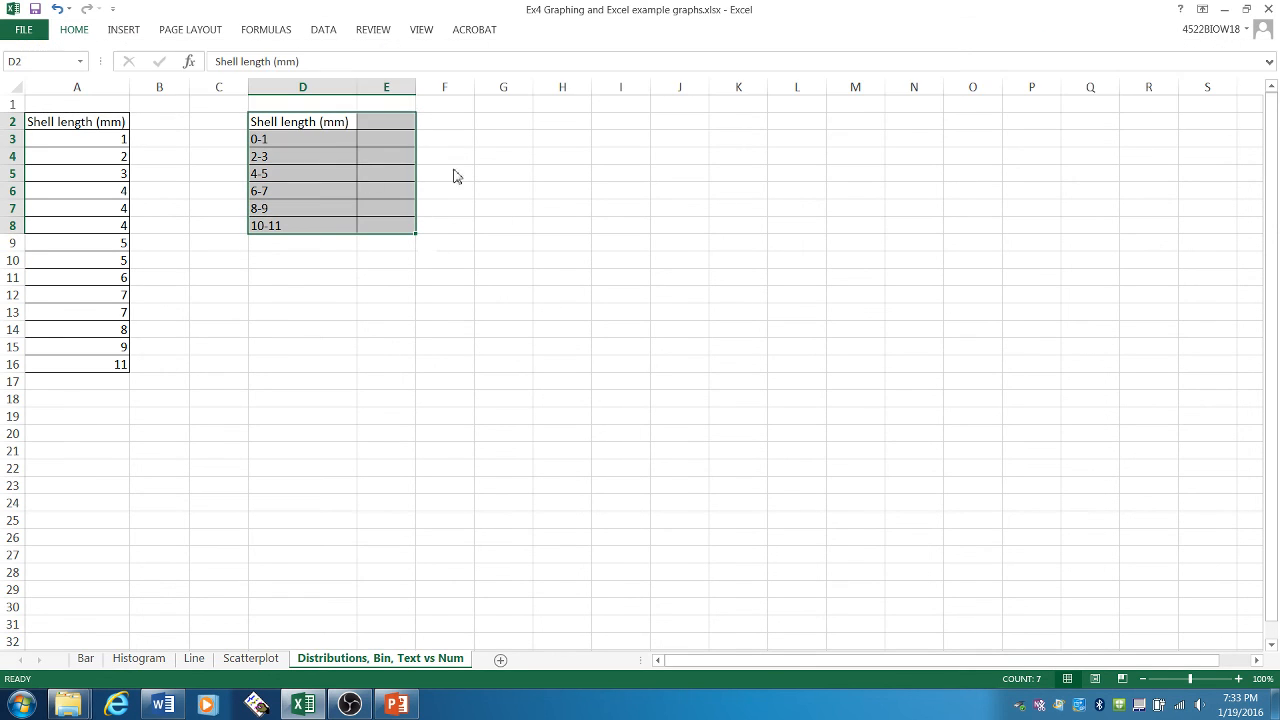
left_click_drag(413, 88, 471, 88)
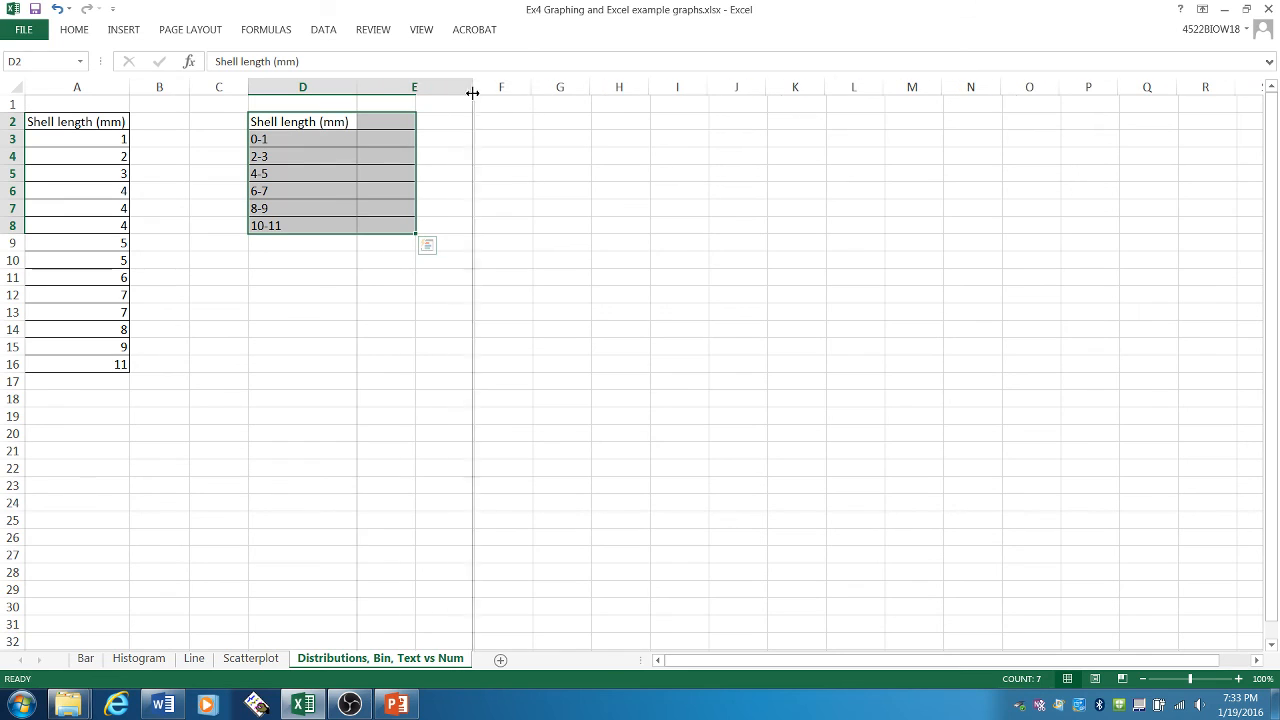
- Enter the column header Number of shells in cell E2 of the bin table
left_click(300, 139)
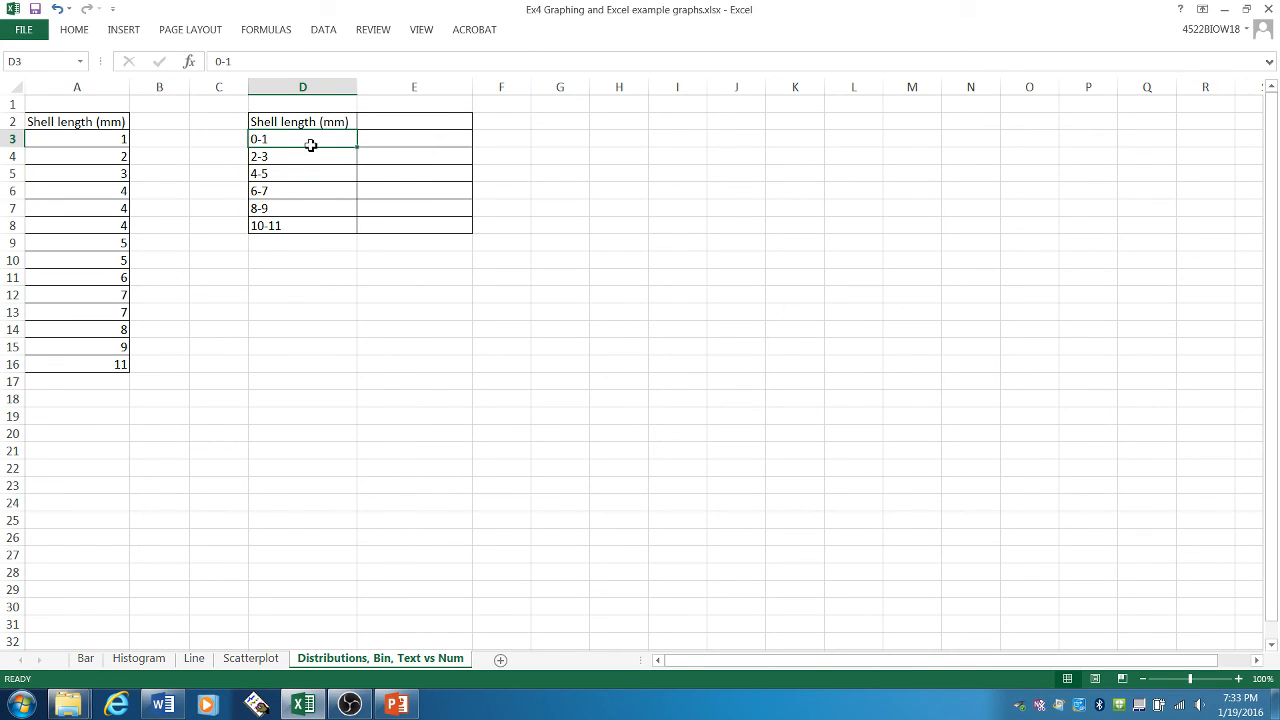
left_click(386, 125)
type("Number of")
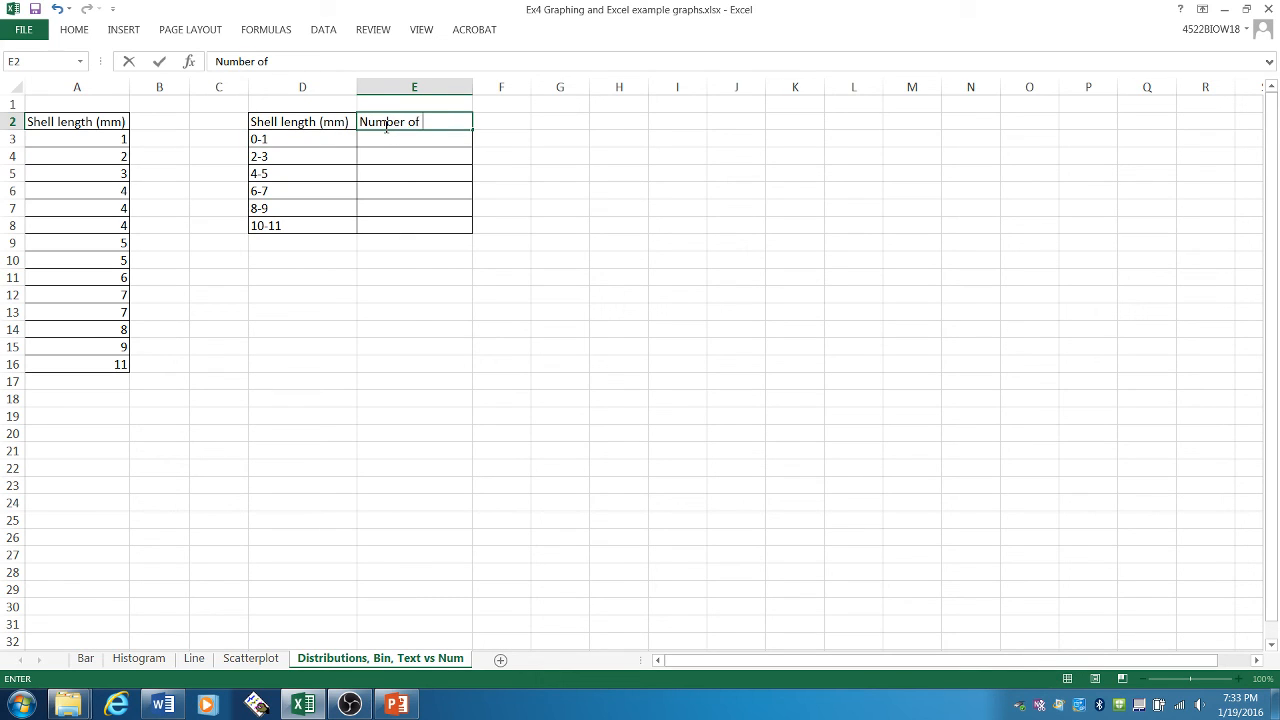
type(" shells")
key("Return")
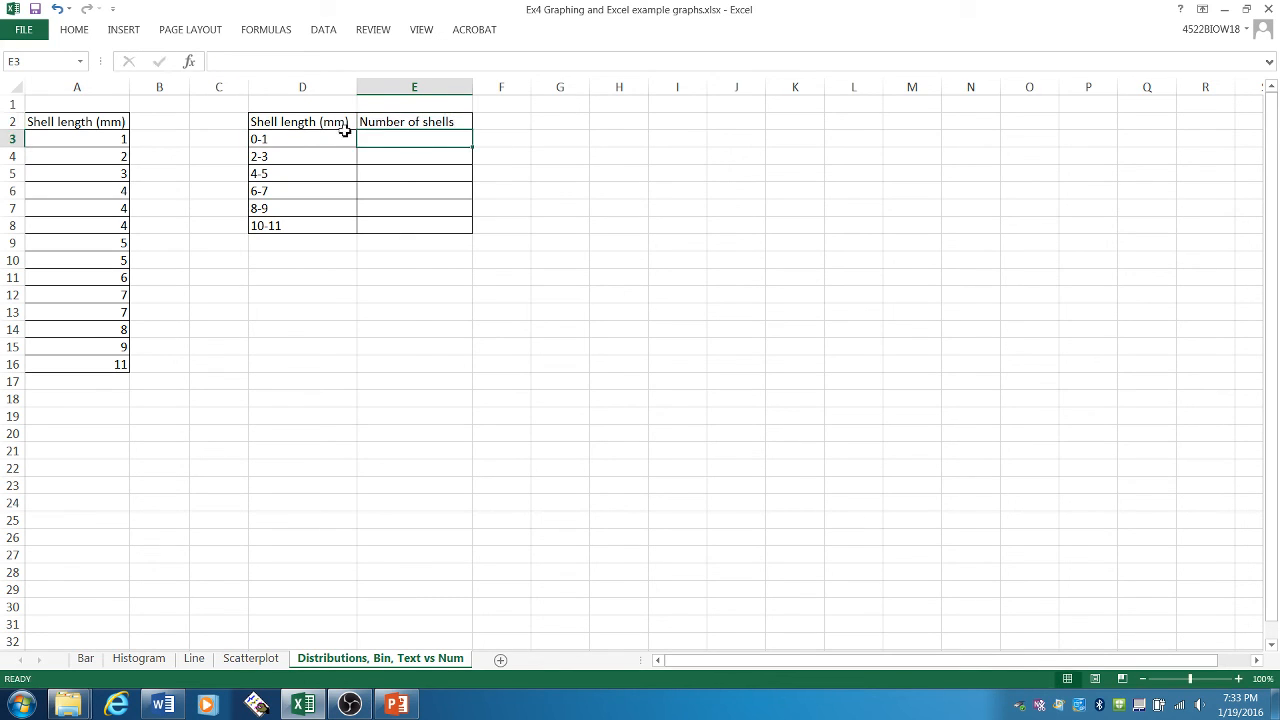
- Shade the shell length in A3 light gray and enter 1 as the count for the 0-1 bin in E3
left_click(344, 138)
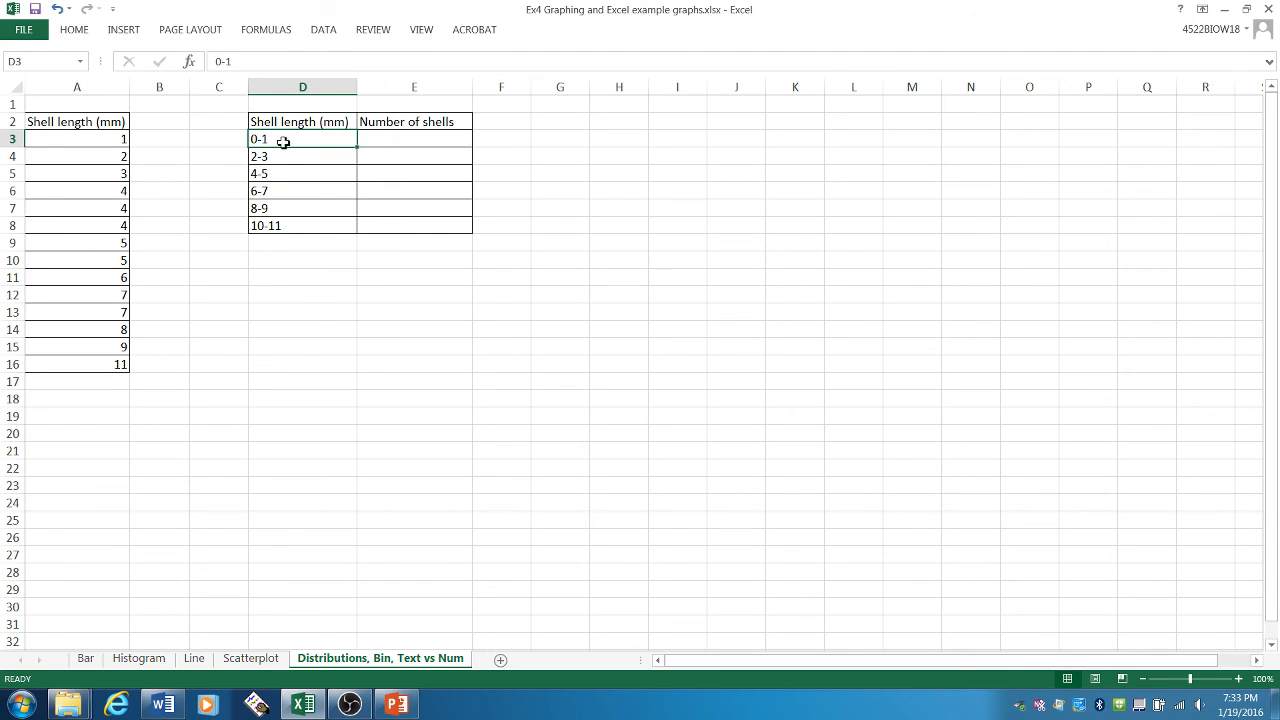
left_click(117, 141)
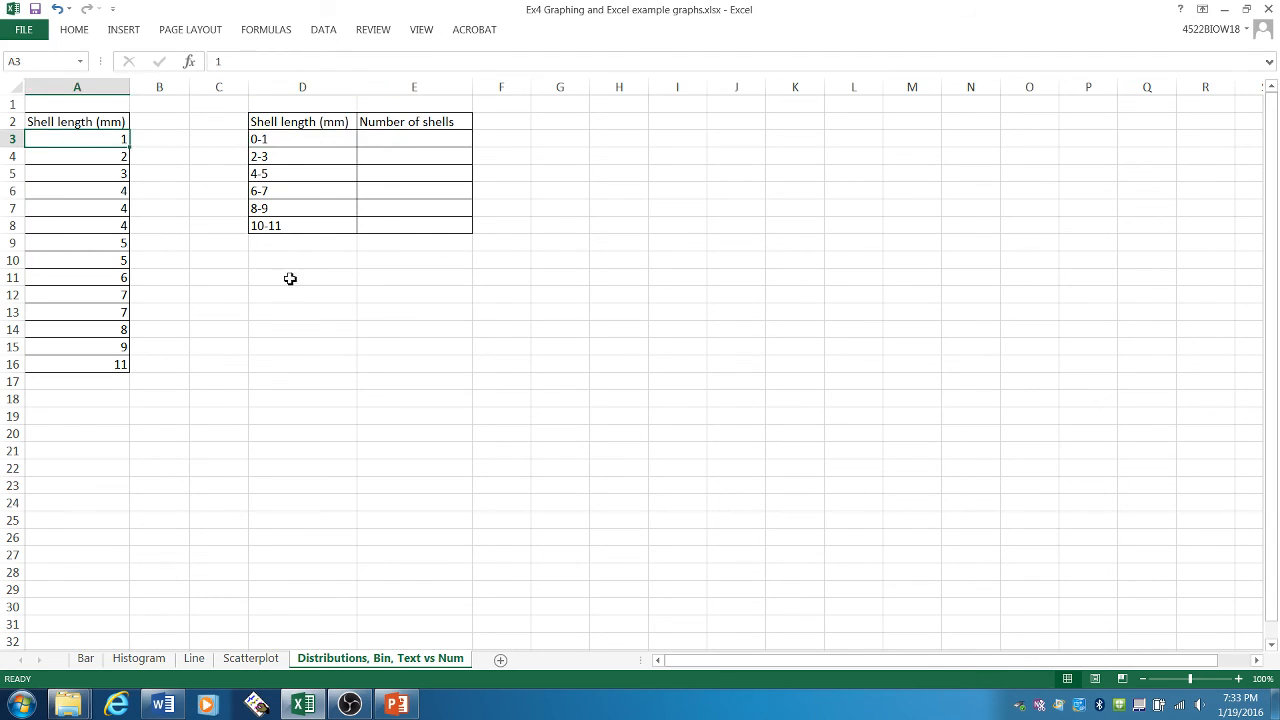
left_click(84, 34)
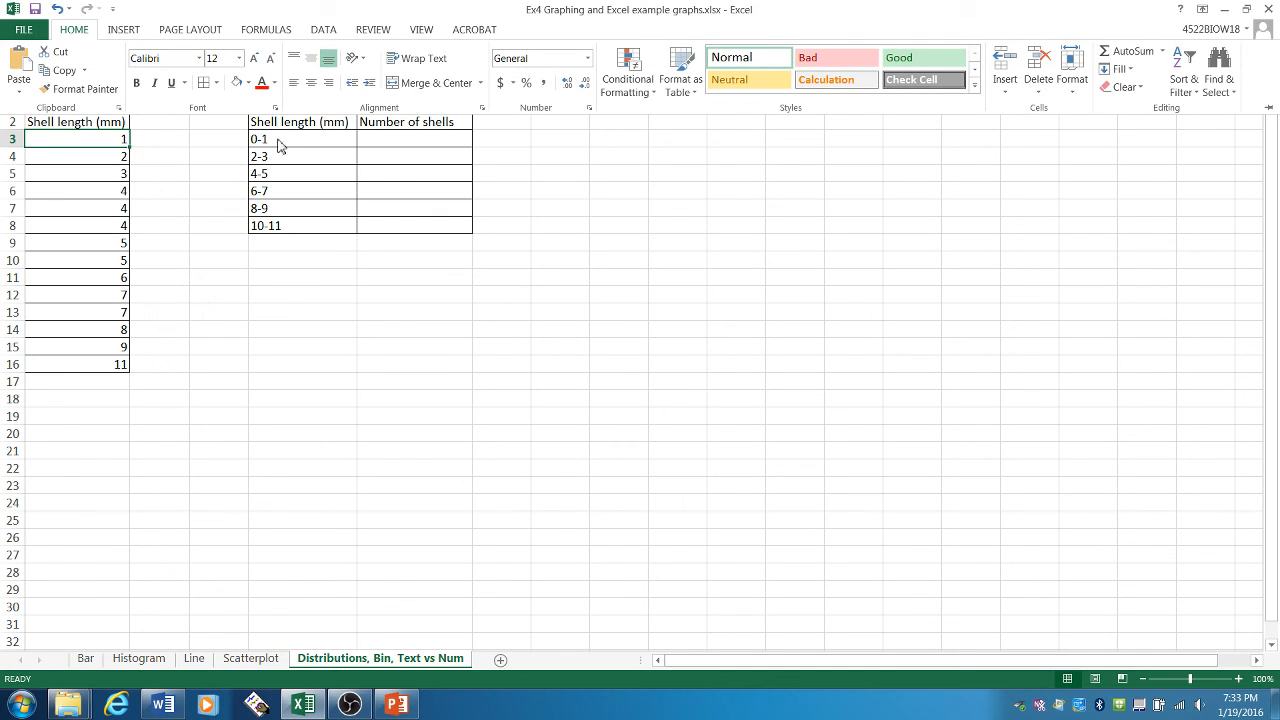
left_click(248, 83)
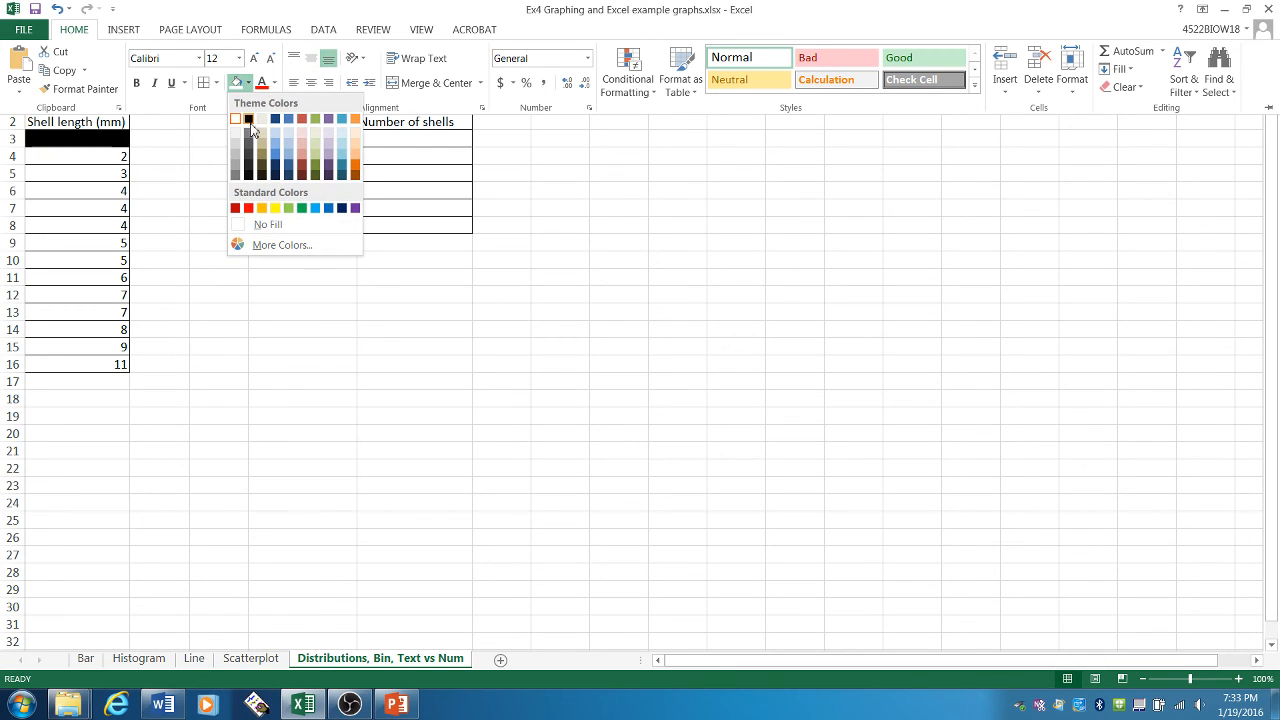
left_click(238, 146)
left_click(390, 142)
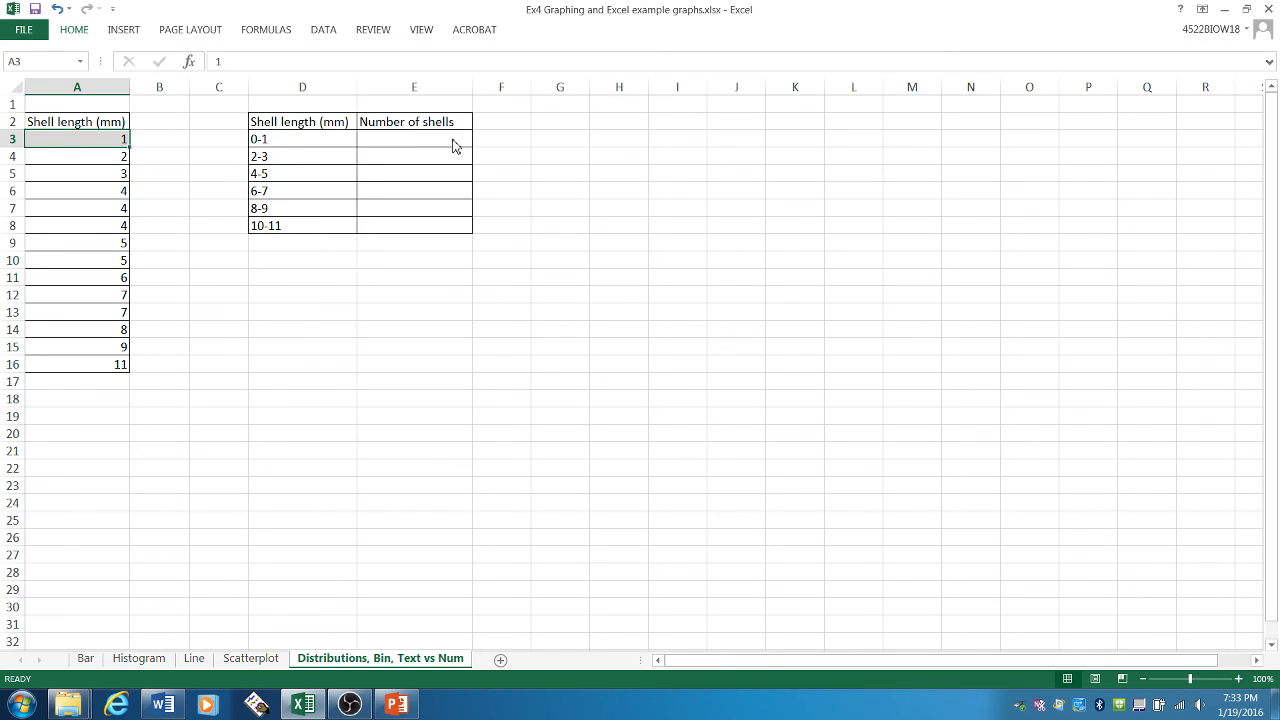
left_click(453, 140)
type("1")
key("Return")
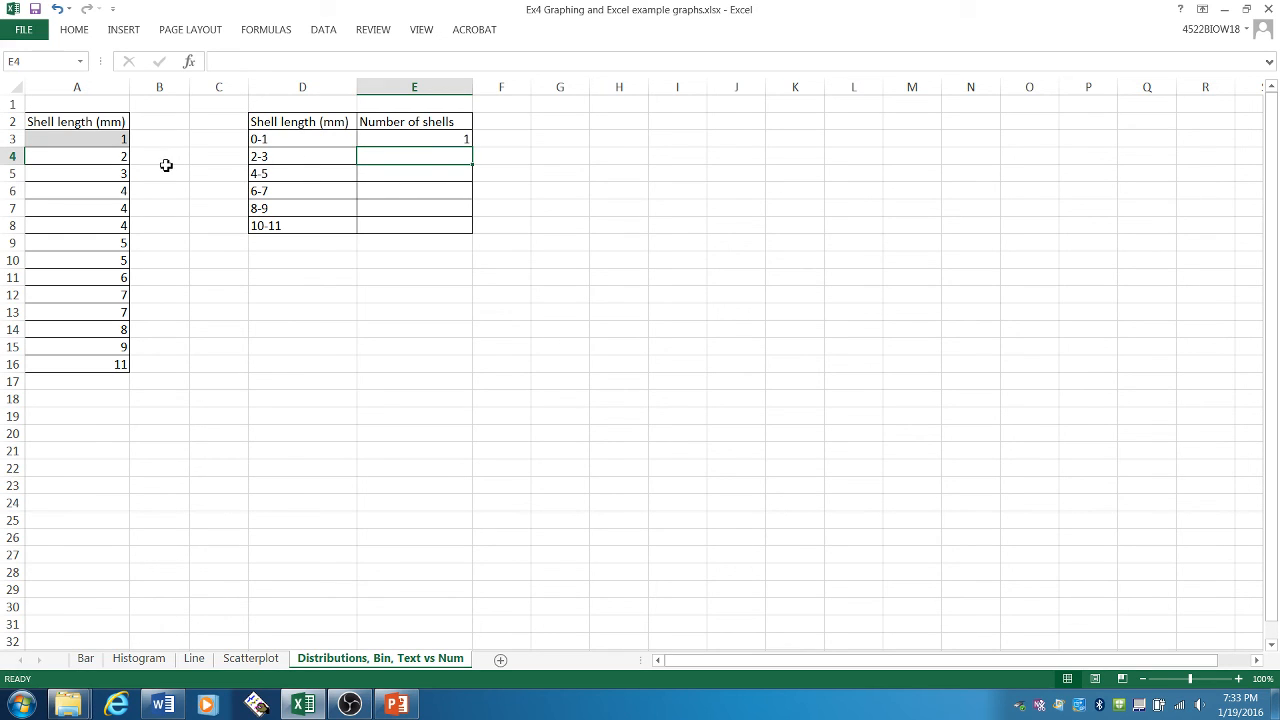
- Shade the shell lengths in A4:A5 light blue and enter 2 as the count for the 2-3 bin in E4
left_click(281, 159)
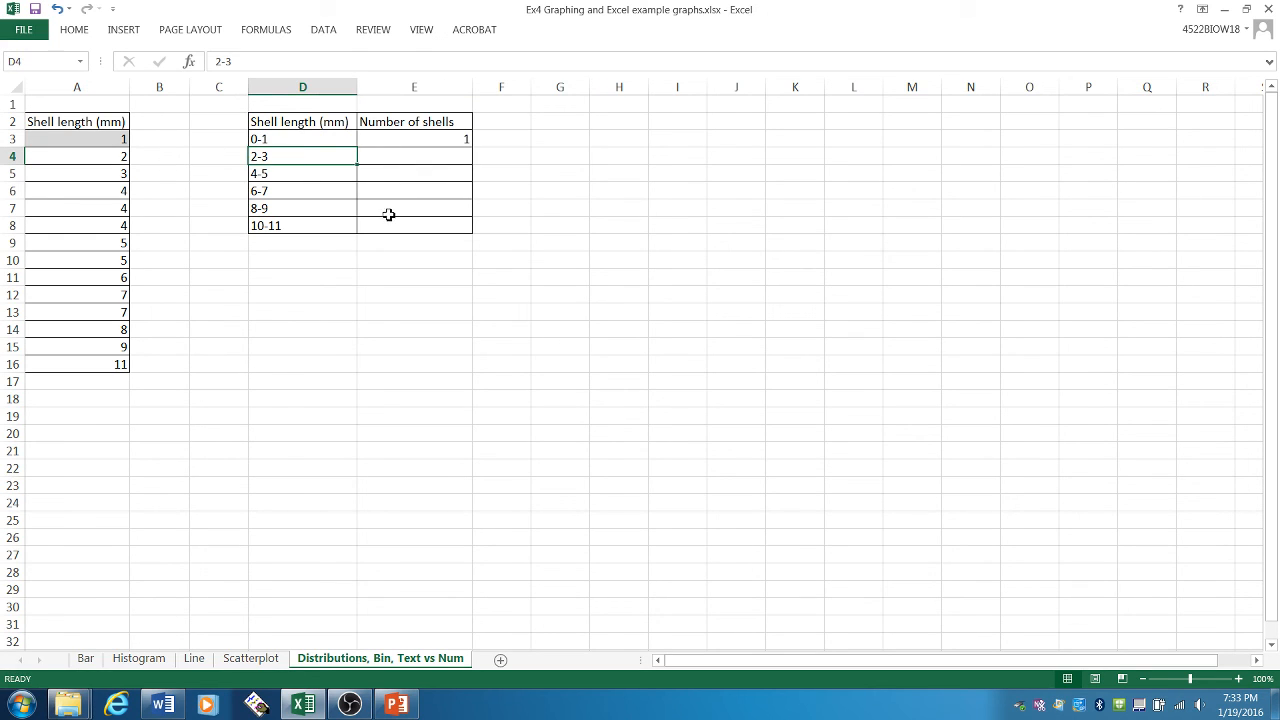
left_click_drag(123, 157, 123, 175)
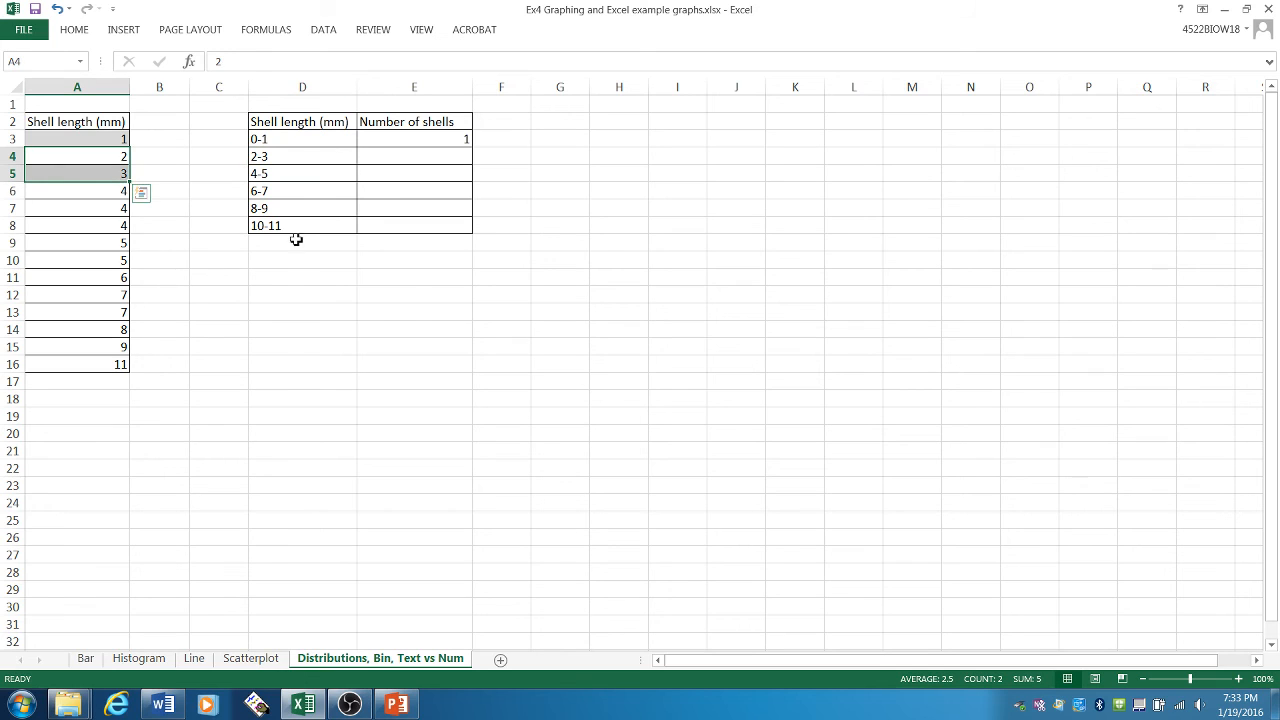
left_click(120, 160)
left_click(117, 174)
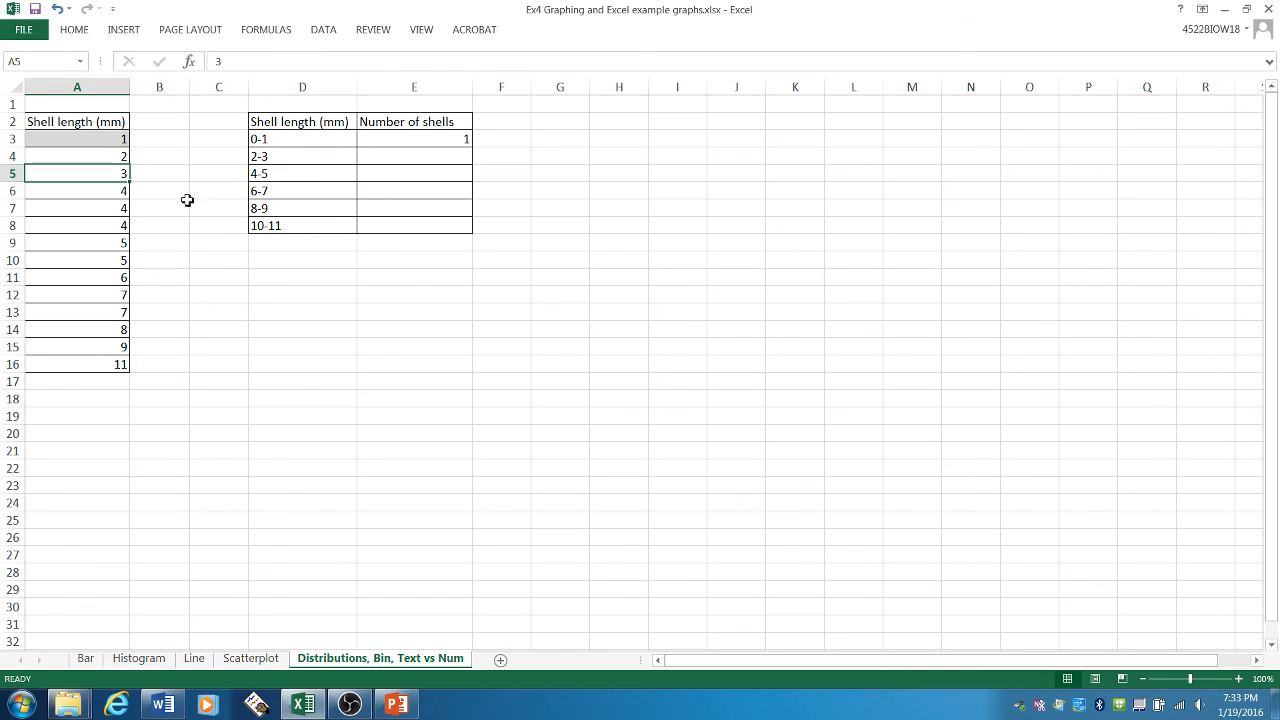
left_click_drag(126, 163, 124, 175)
left_click(75, 30)
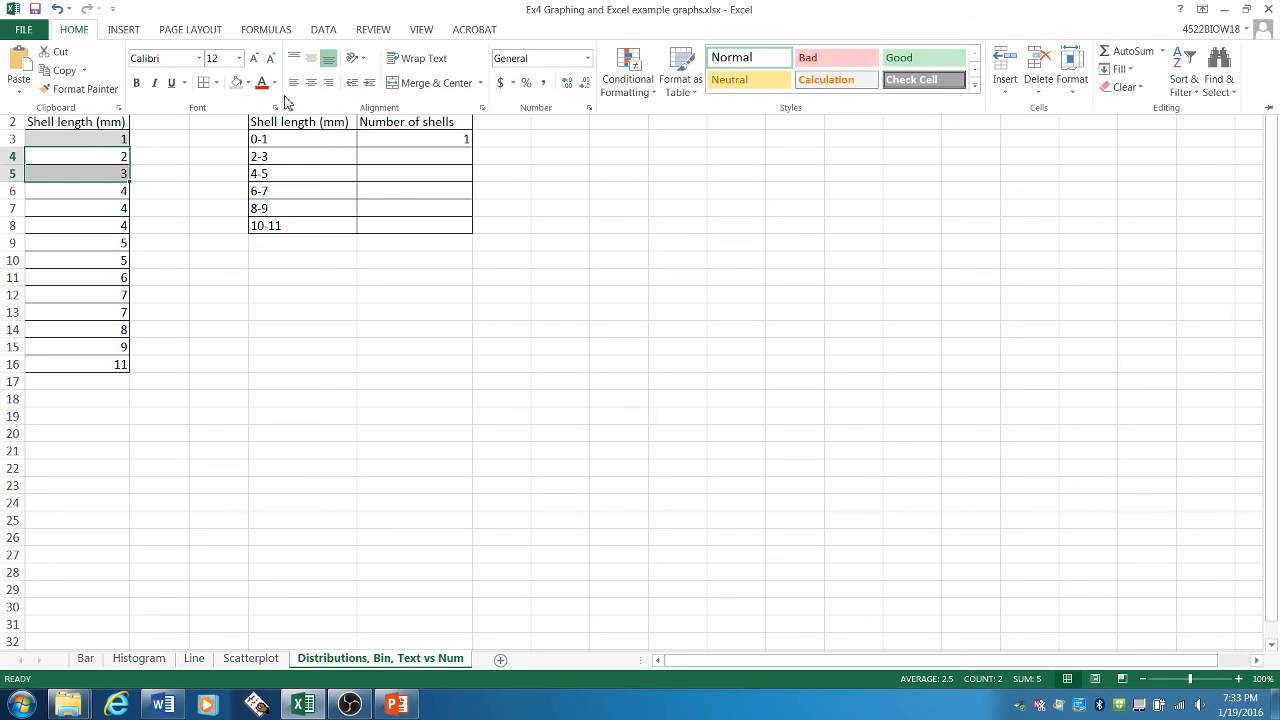
left_click(247, 83)
left_click(287, 162)
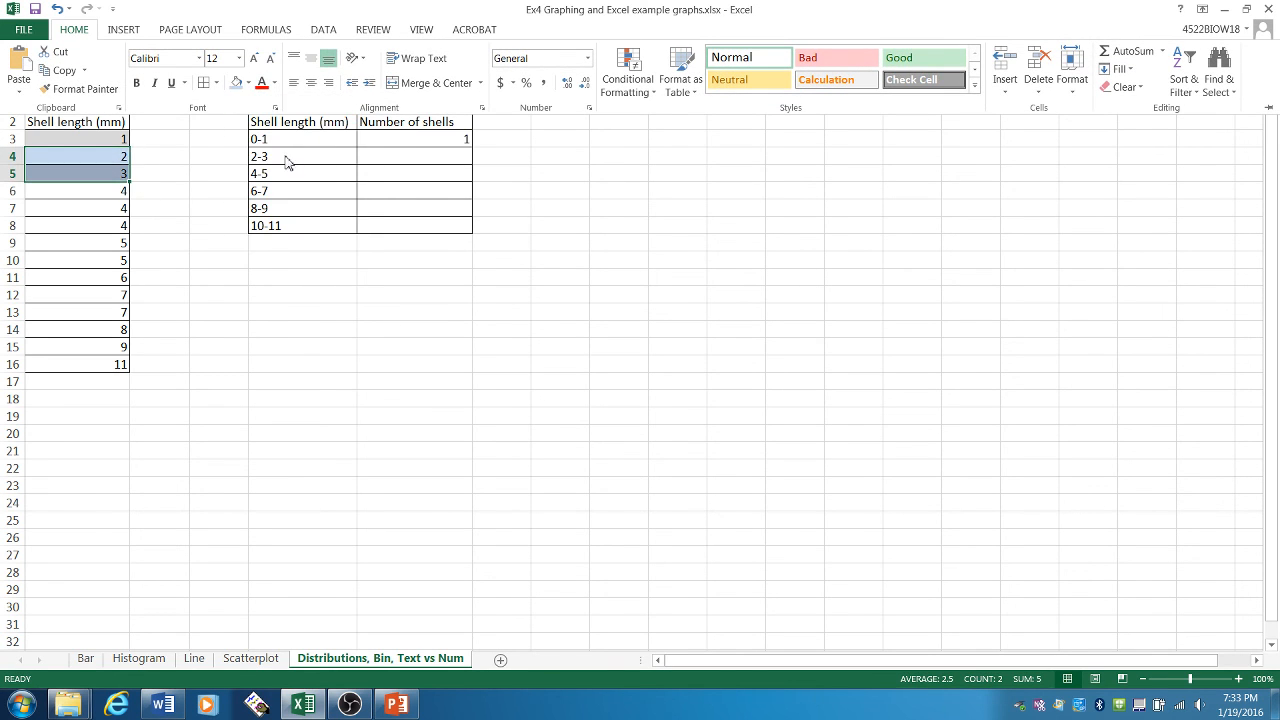
left_click(423, 156)
type("2")
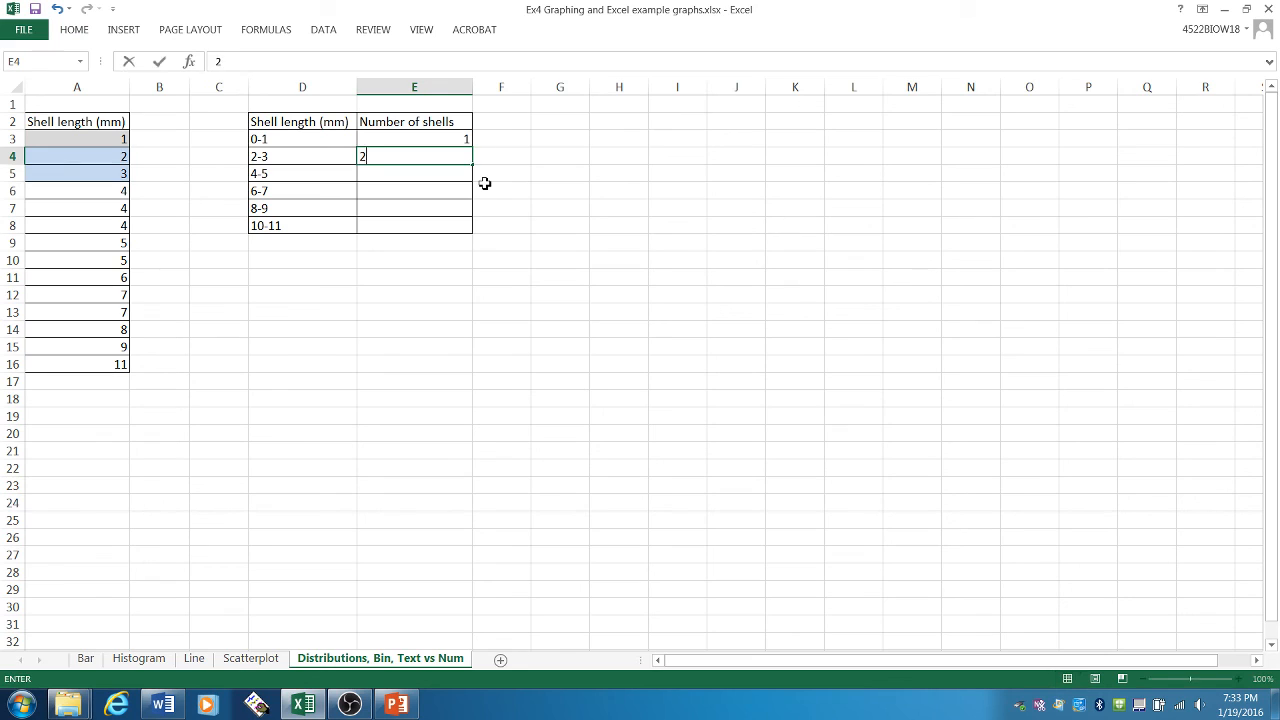
key("Return")
- Shade the shell lengths in A6:A10 light green and enter 5 as the count for the 4-5 bin in E5
left_click(333, 164)
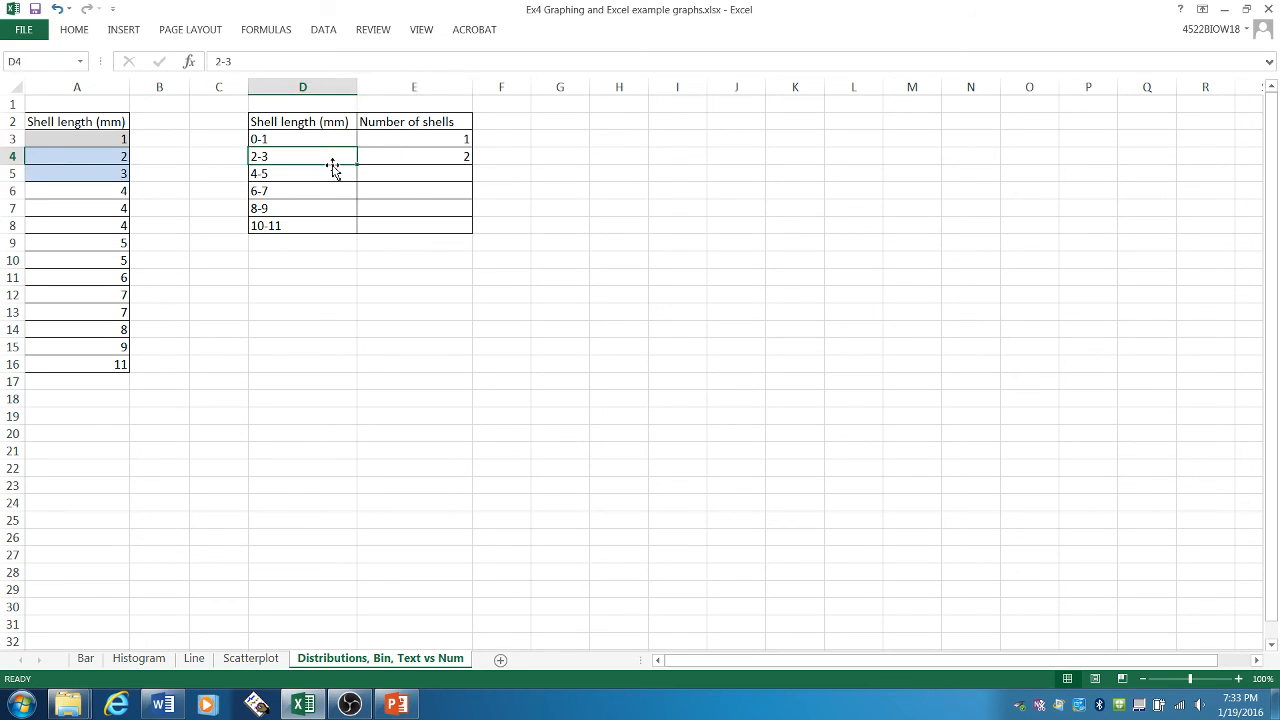
left_click(338, 178)
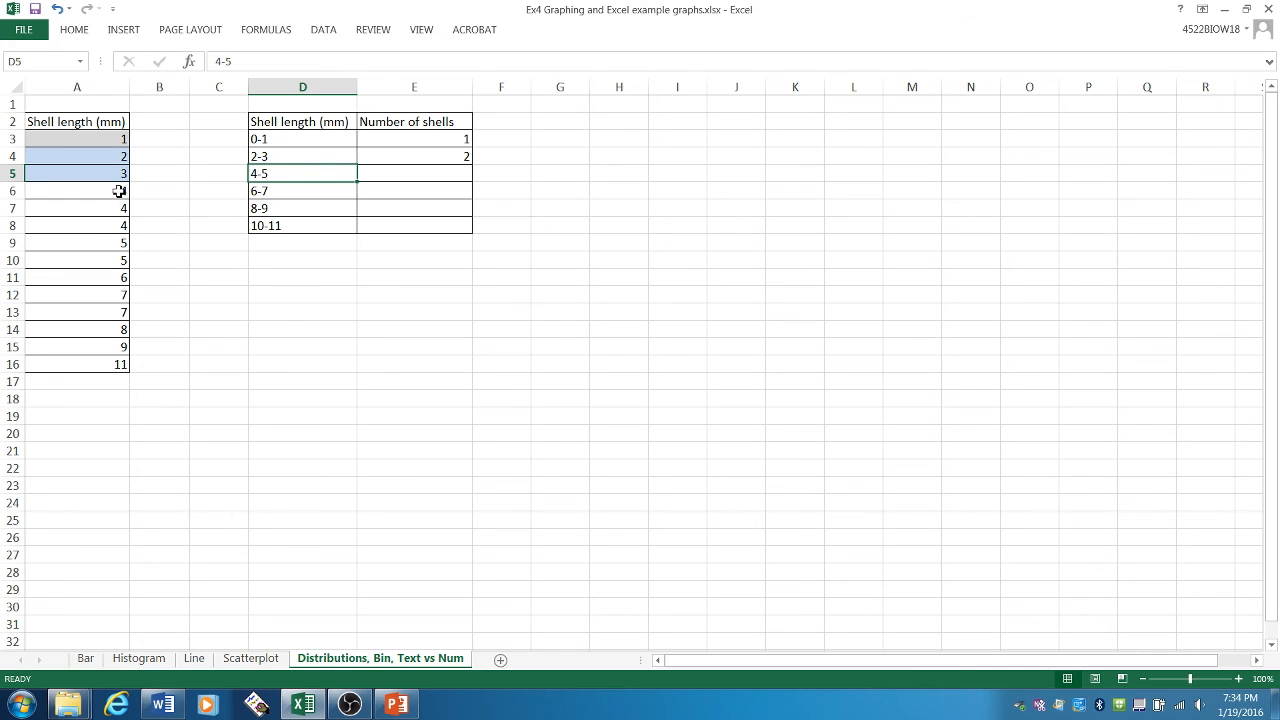
left_click_drag(119, 191, 120, 261)
left_click(74, 29)
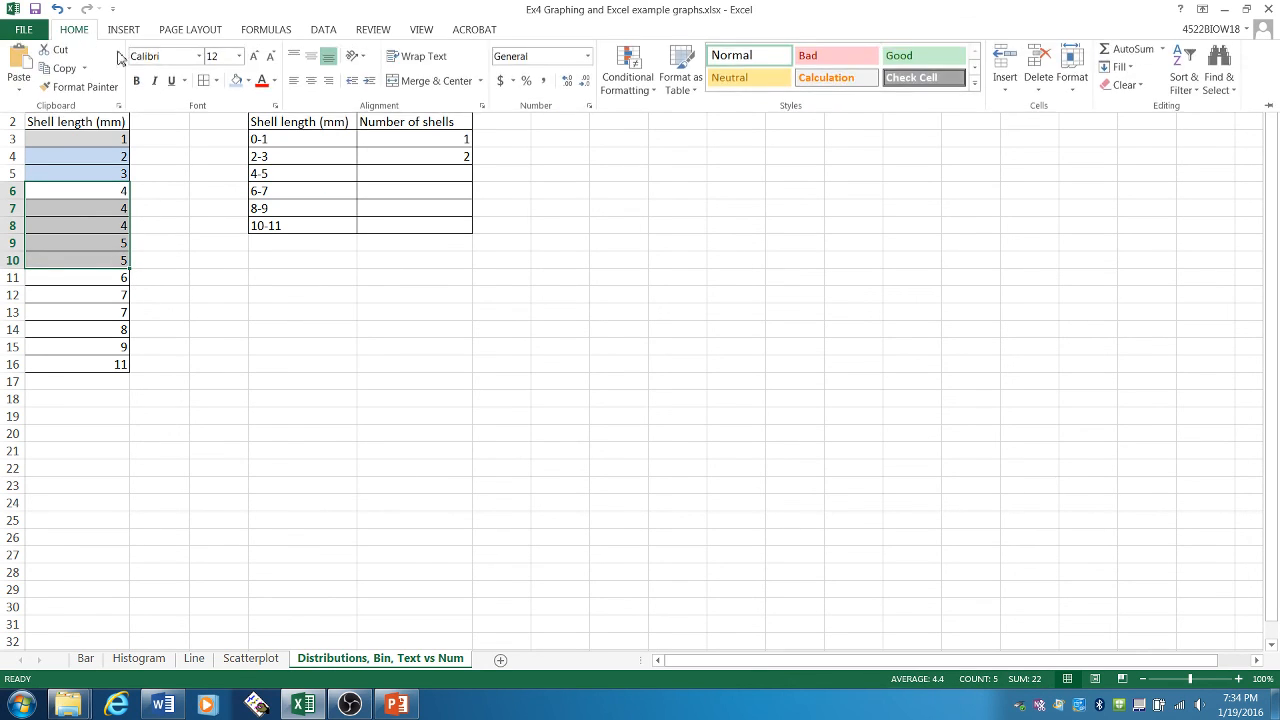
left_click(248, 82)
left_click(315, 132)
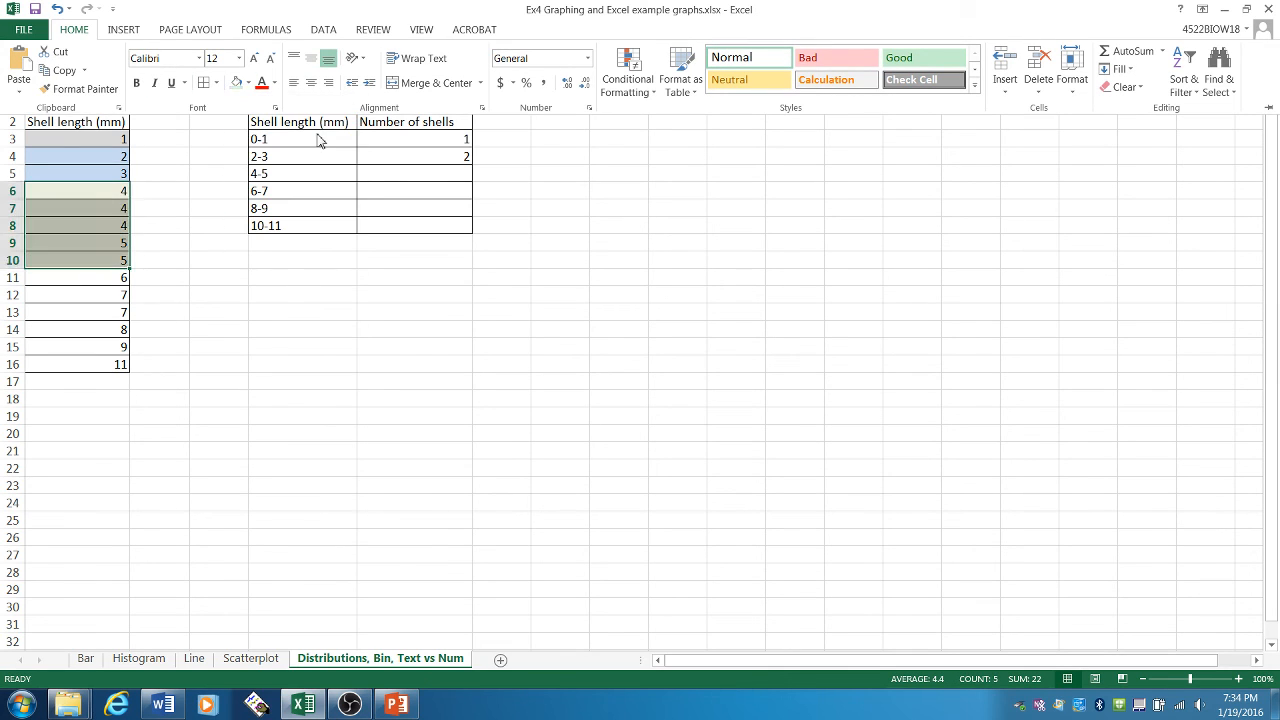
left_click(420, 160)
left_click(433, 175)
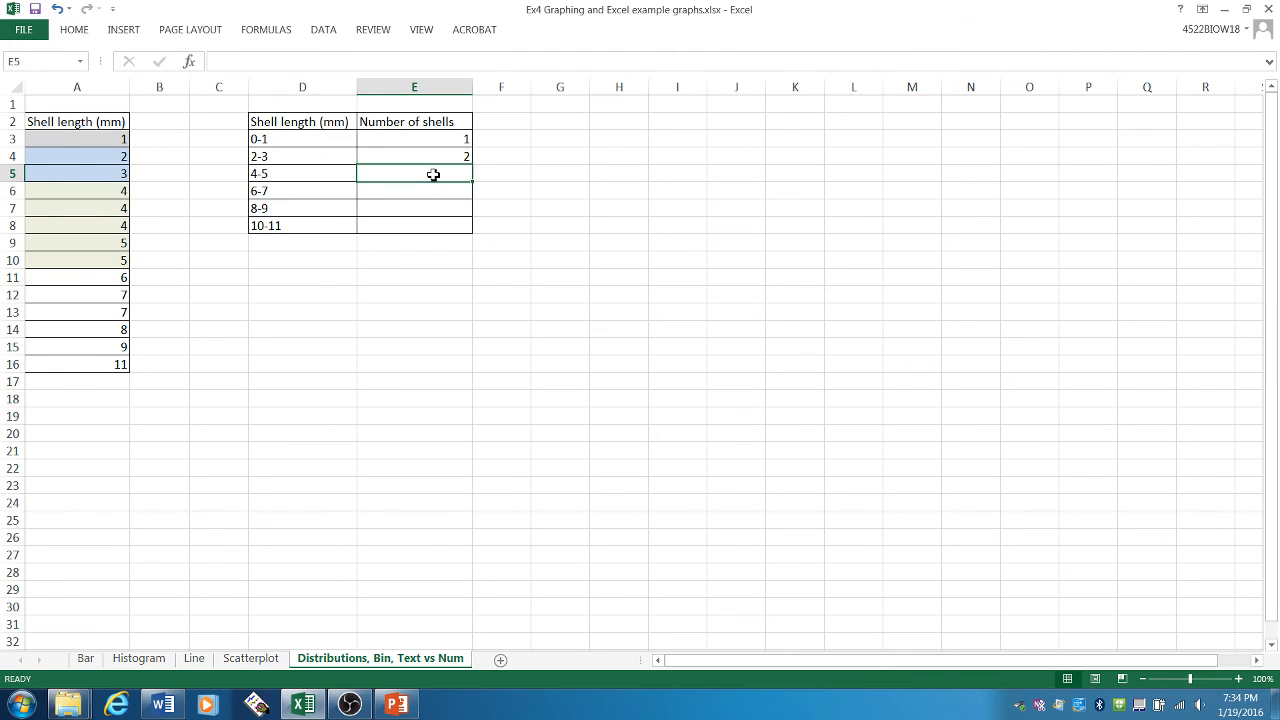
type("5")
key("Return")
- Shade the shell lengths in A11:A13 light purple and enter 3 as the count for the 6-7 bin in E6
left_click(322, 176)
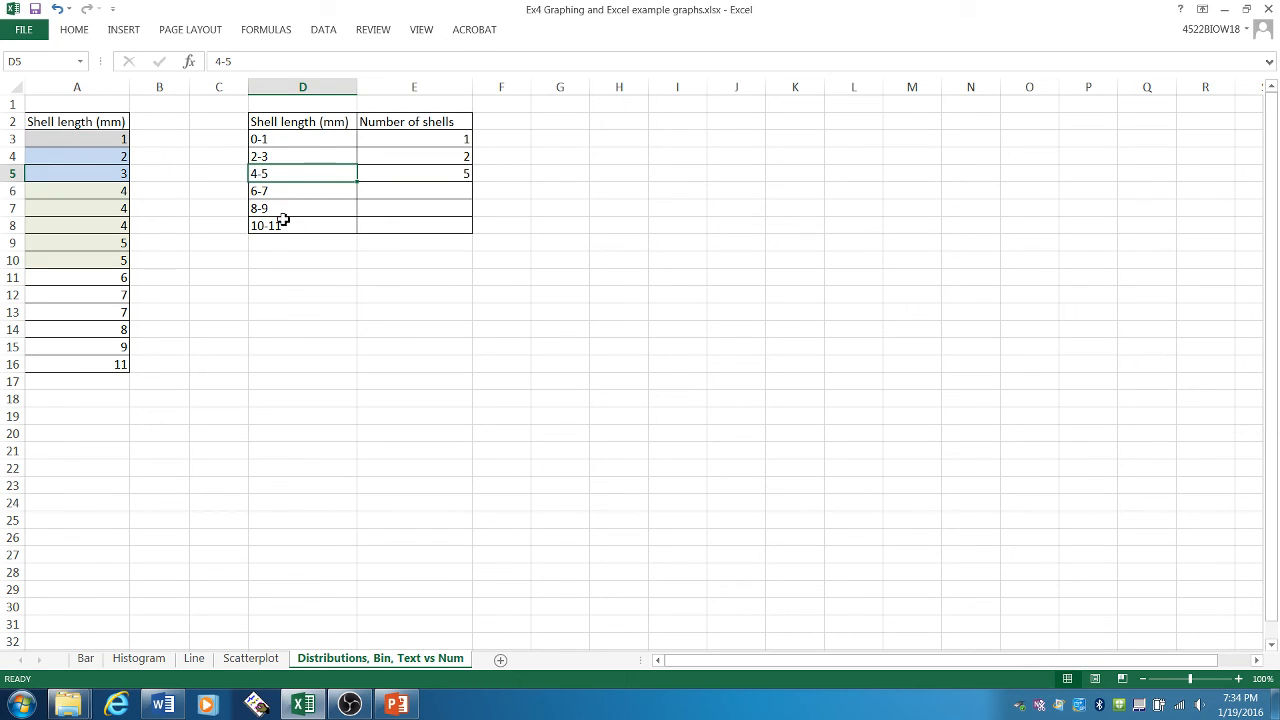
key("Down")
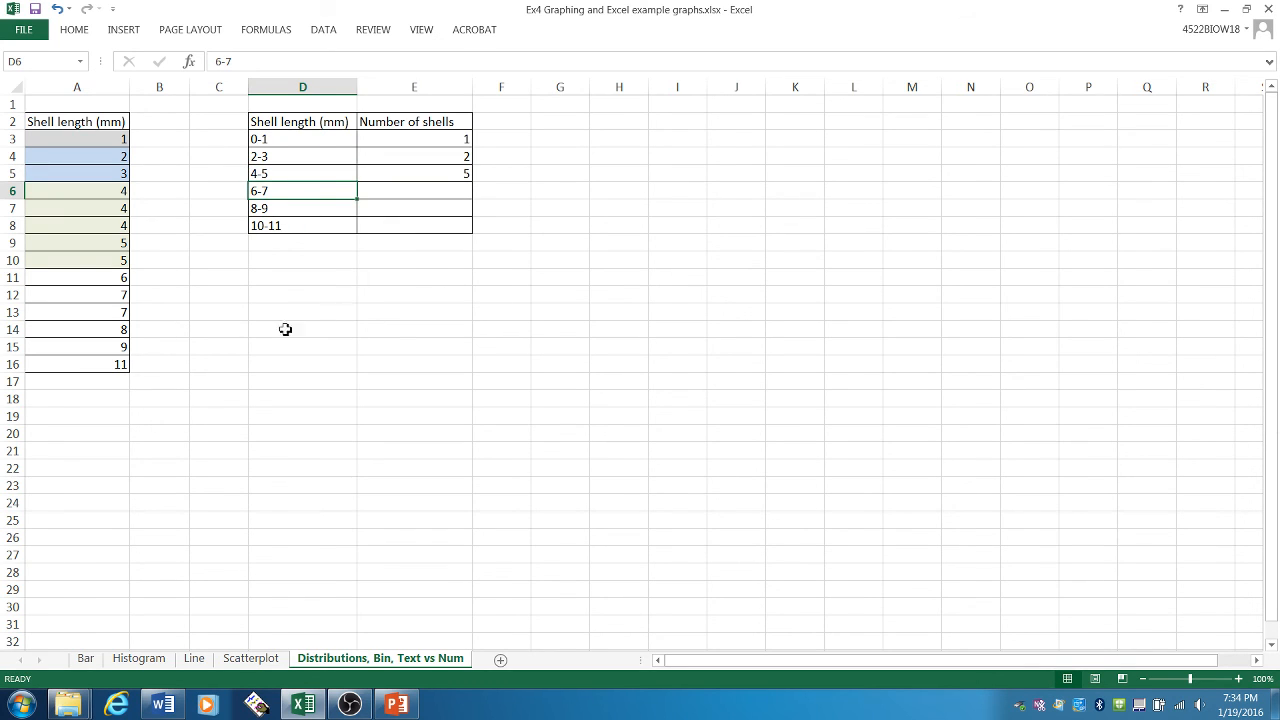
left_click_drag(117, 277, 117, 314)
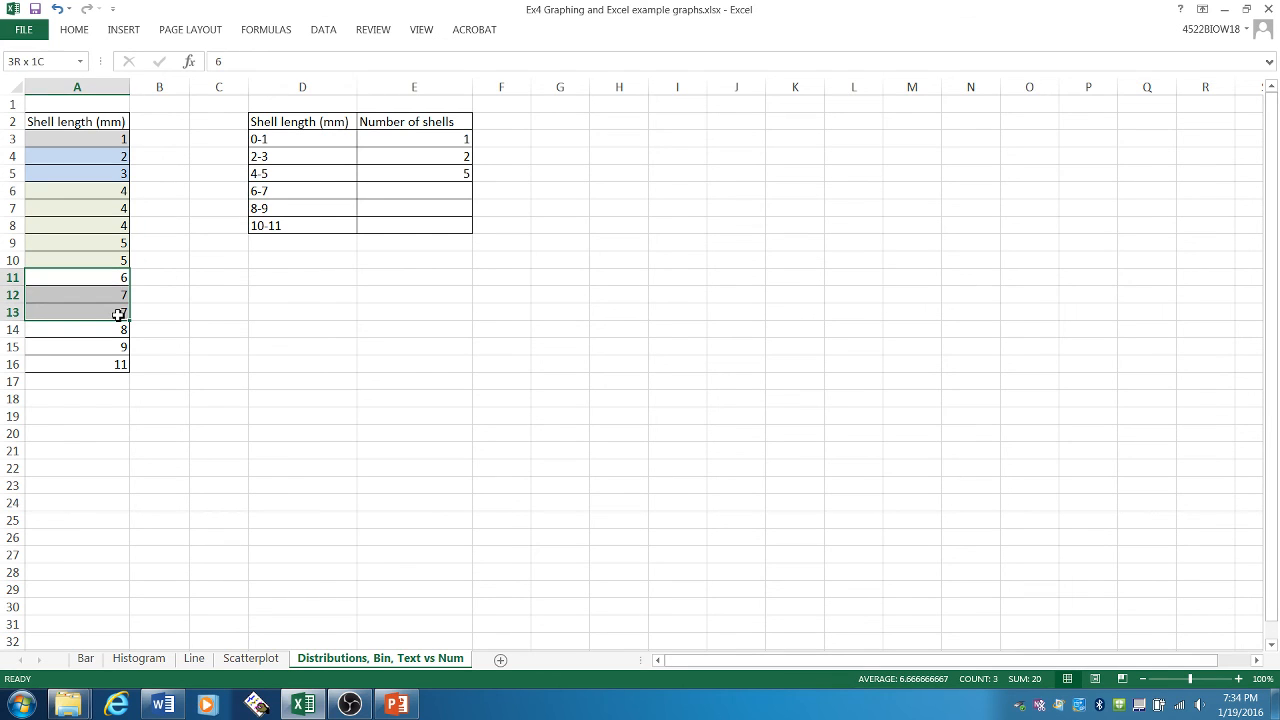
left_click(74, 30)
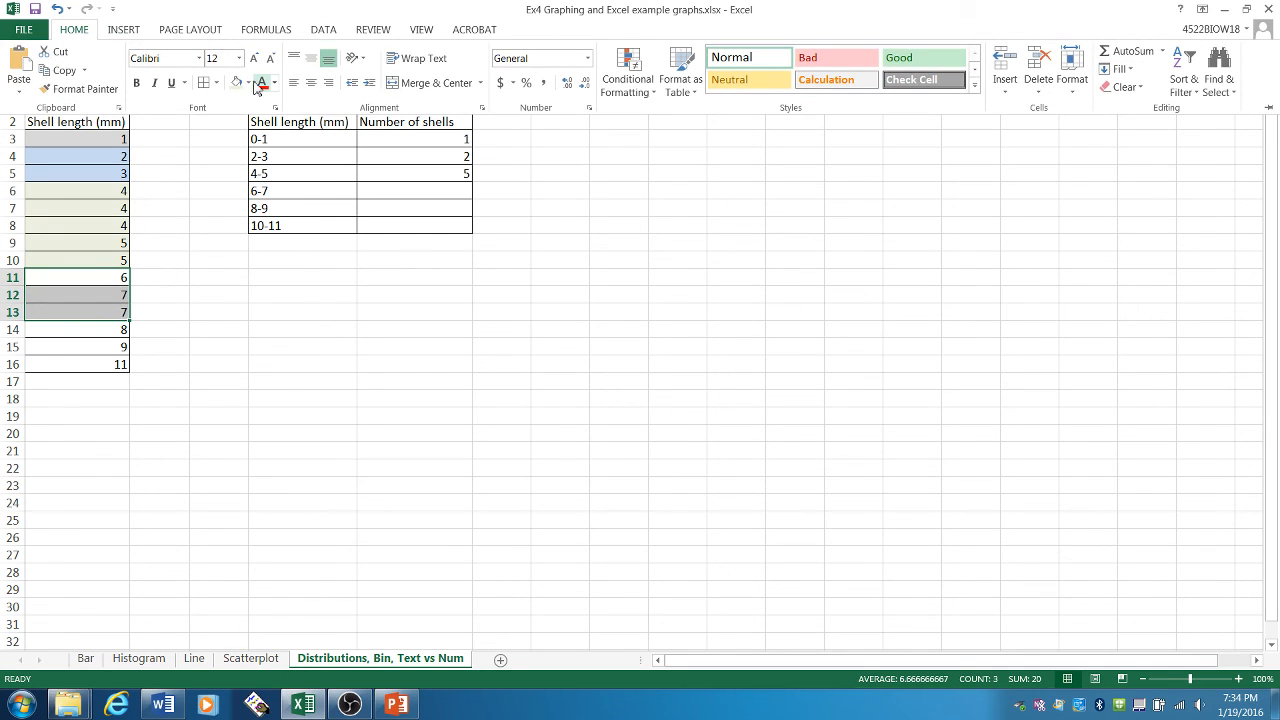
left_click(248, 83)
left_click(329, 137)
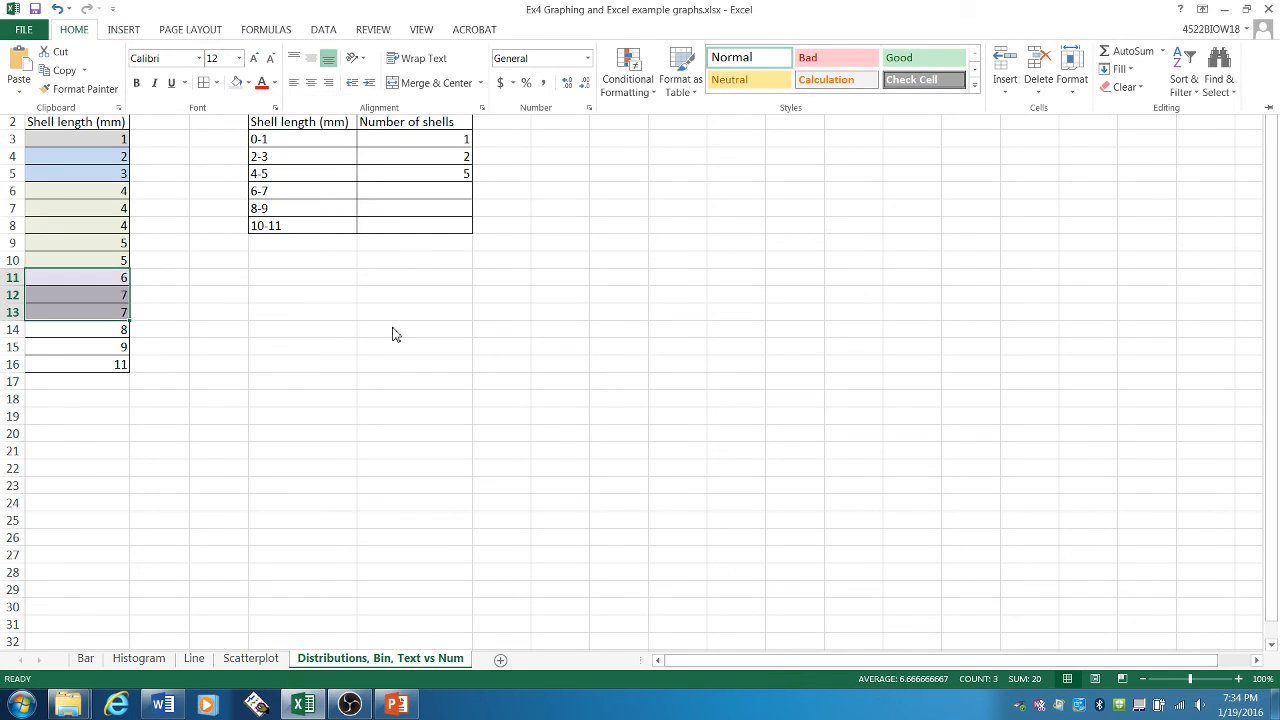
left_click(410, 191)
type("3")
key("Return")
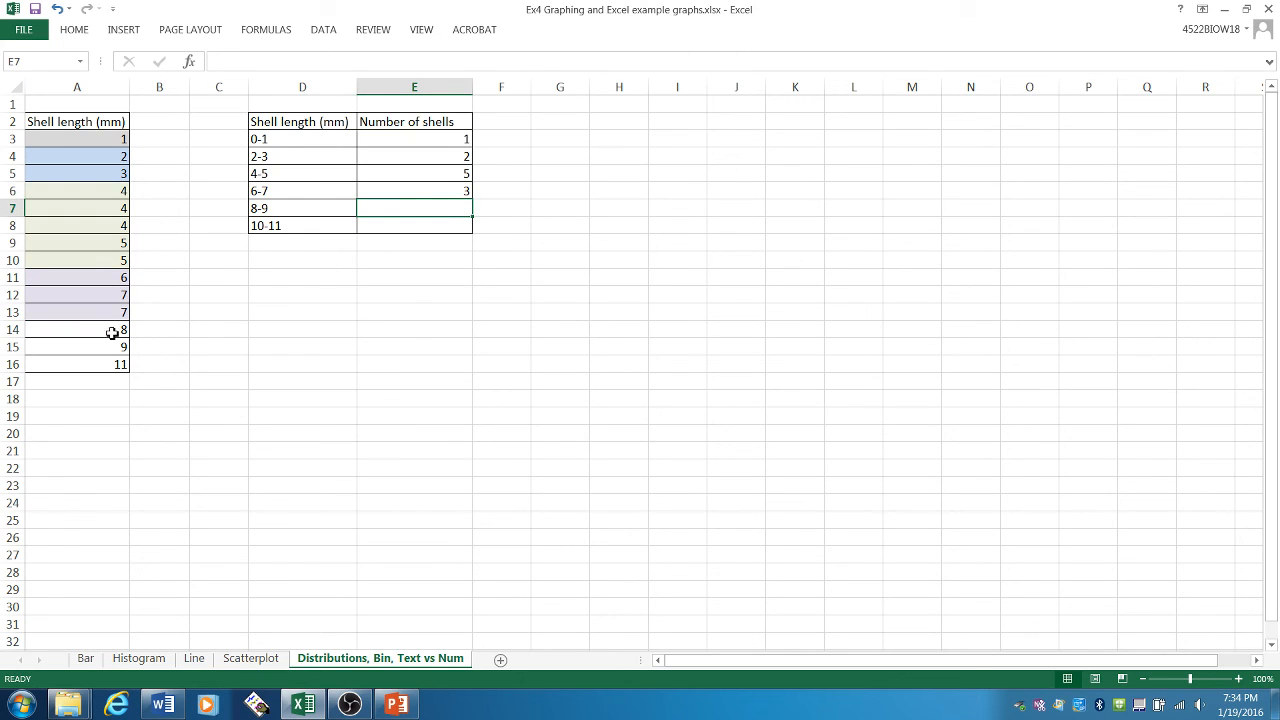
- Shade the shell lengths in A14:A15 light orange and enter 2 as the count for the 8-9 bin in E7
left_click_drag(118, 331, 117, 346)
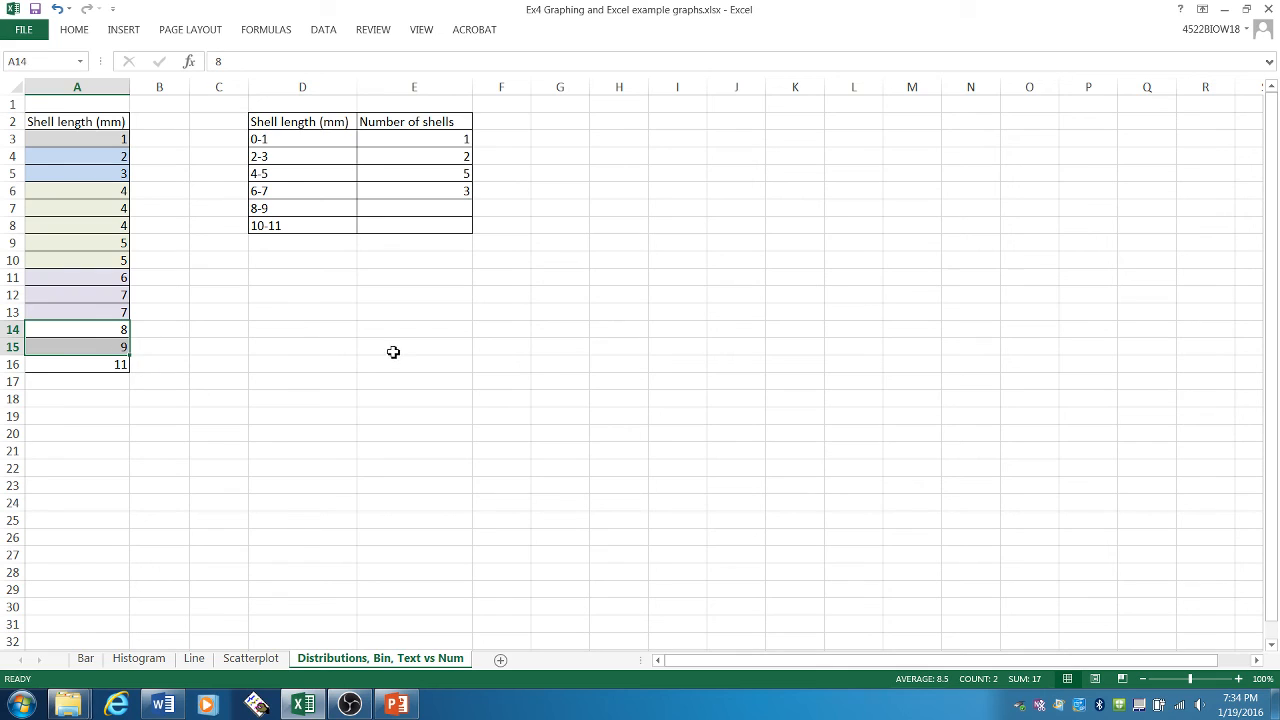
left_click(310, 209)
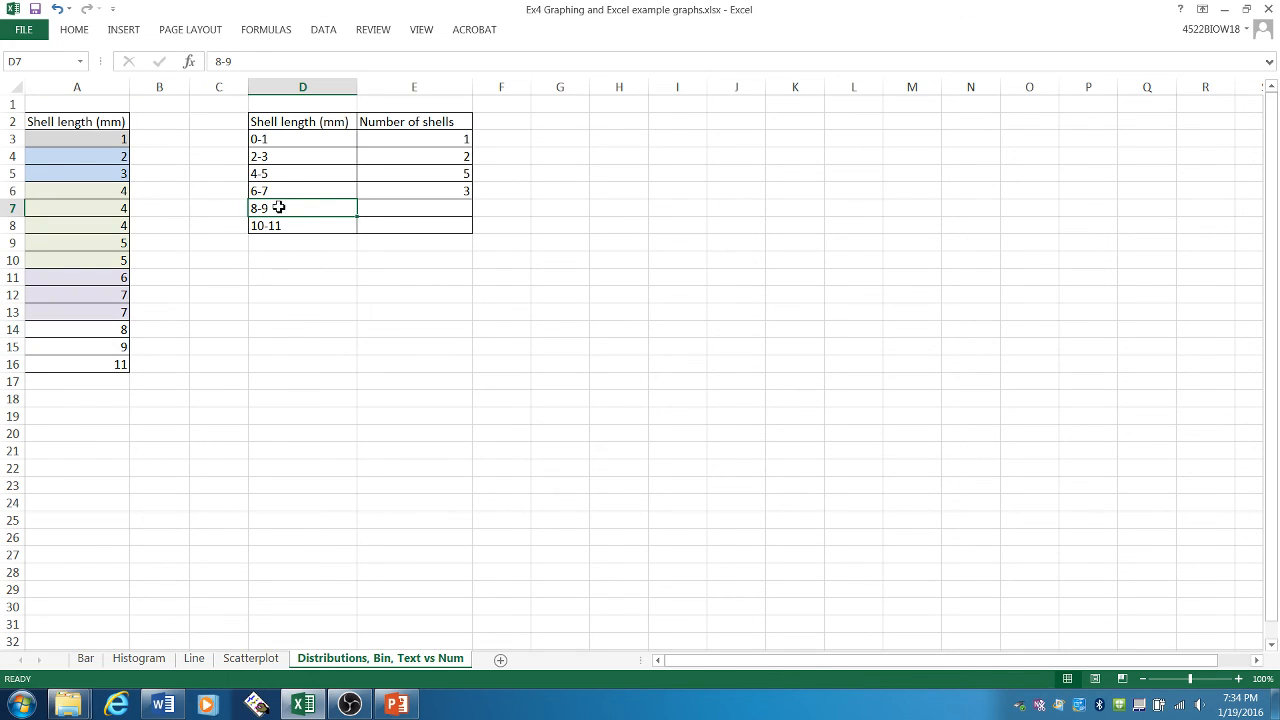
left_click_drag(120, 330, 120, 346)
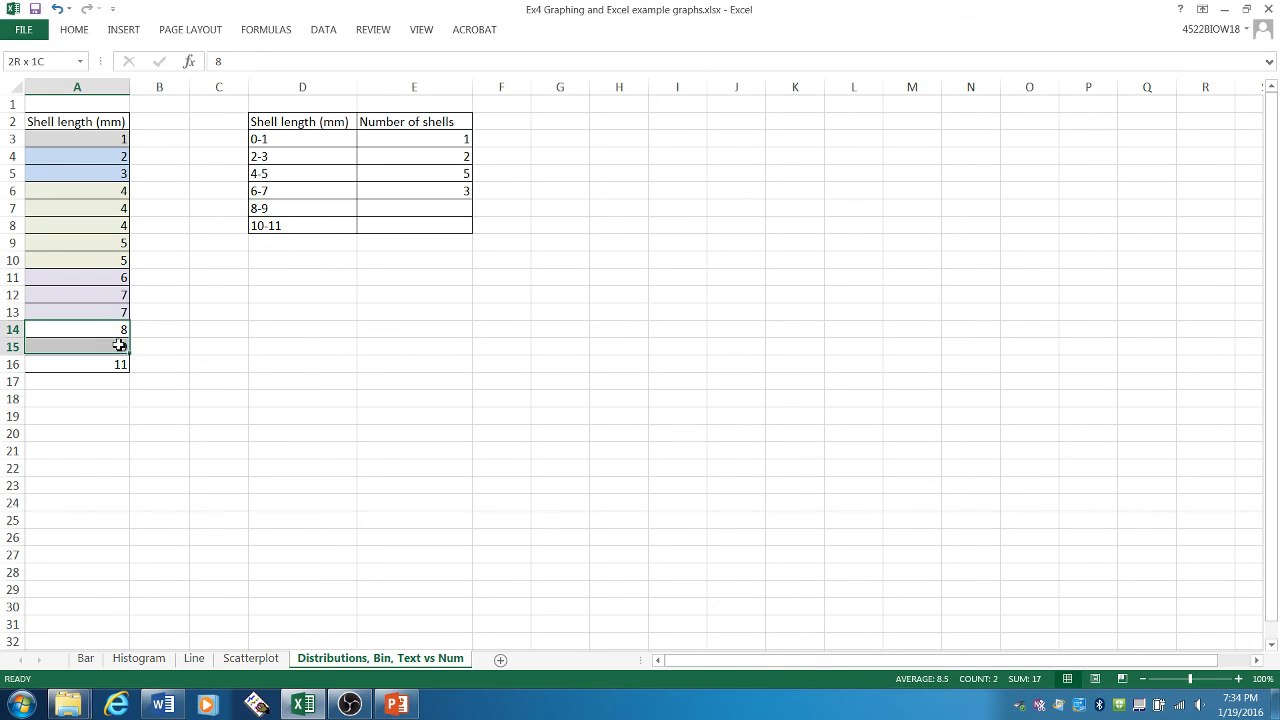
left_click(74, 30)
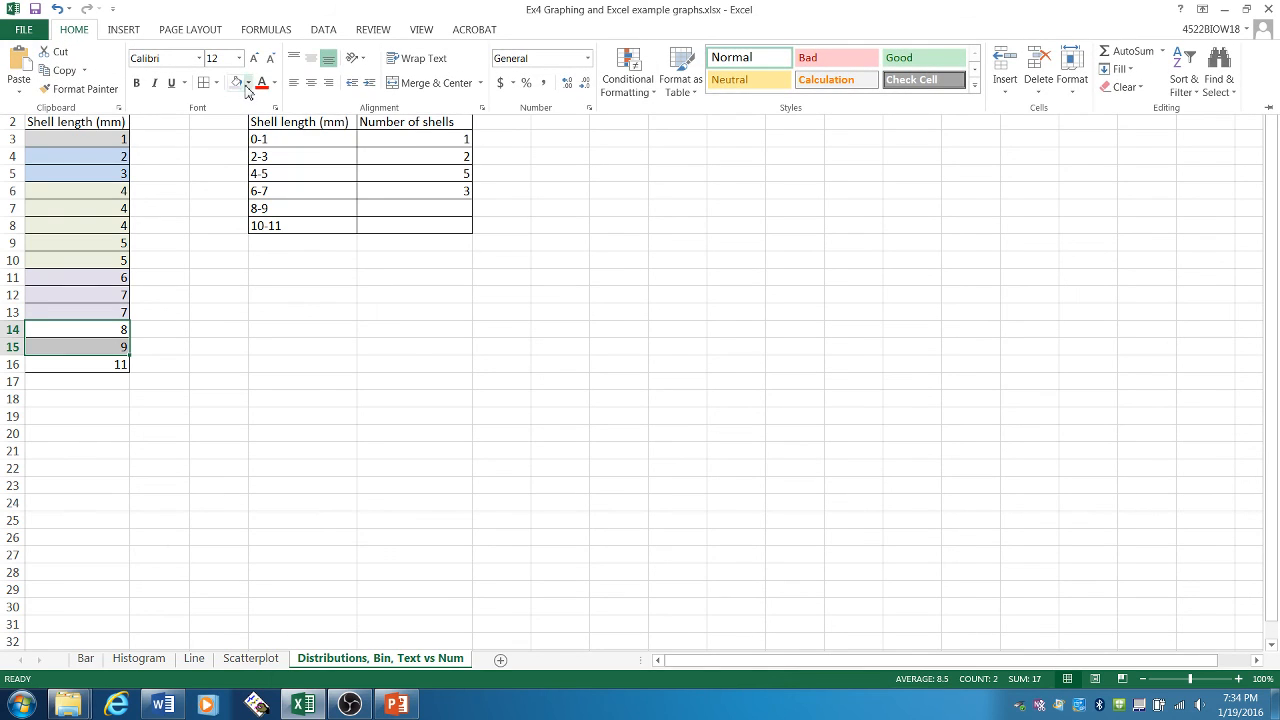
left_click(248, 83)
left_click(355, 132)
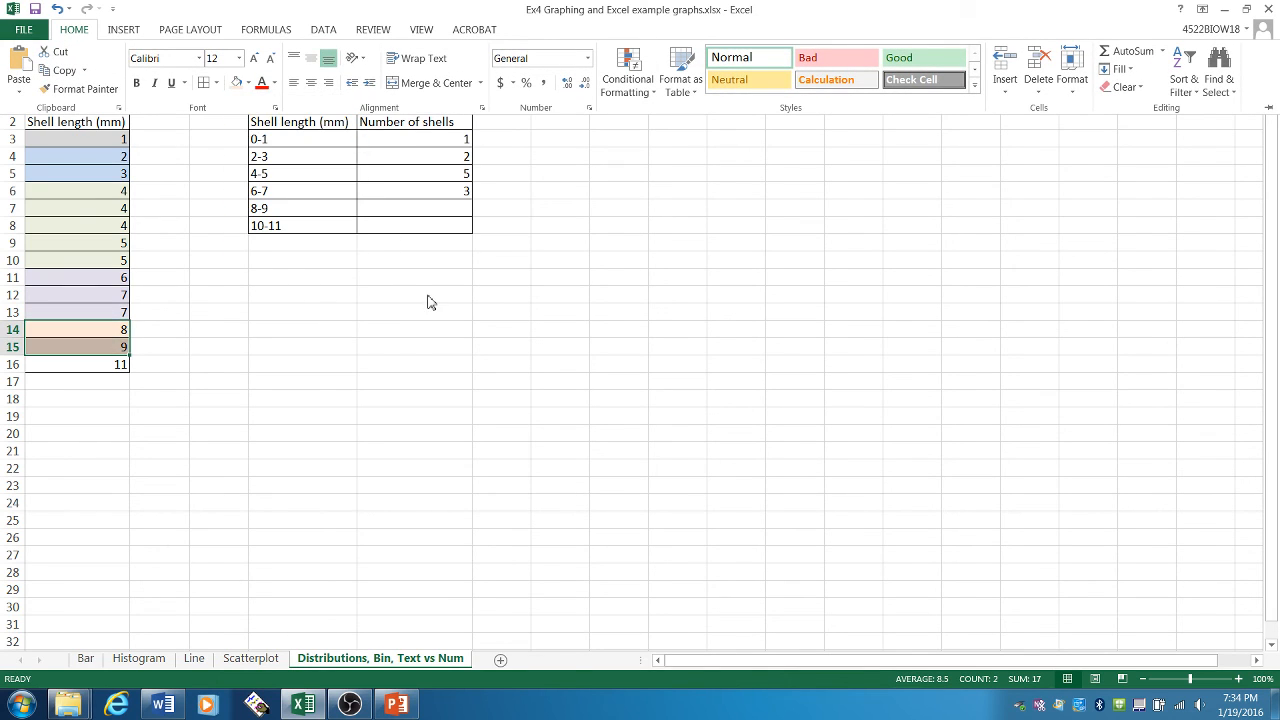
left_click(426, 203)
type("2")
key("Return")
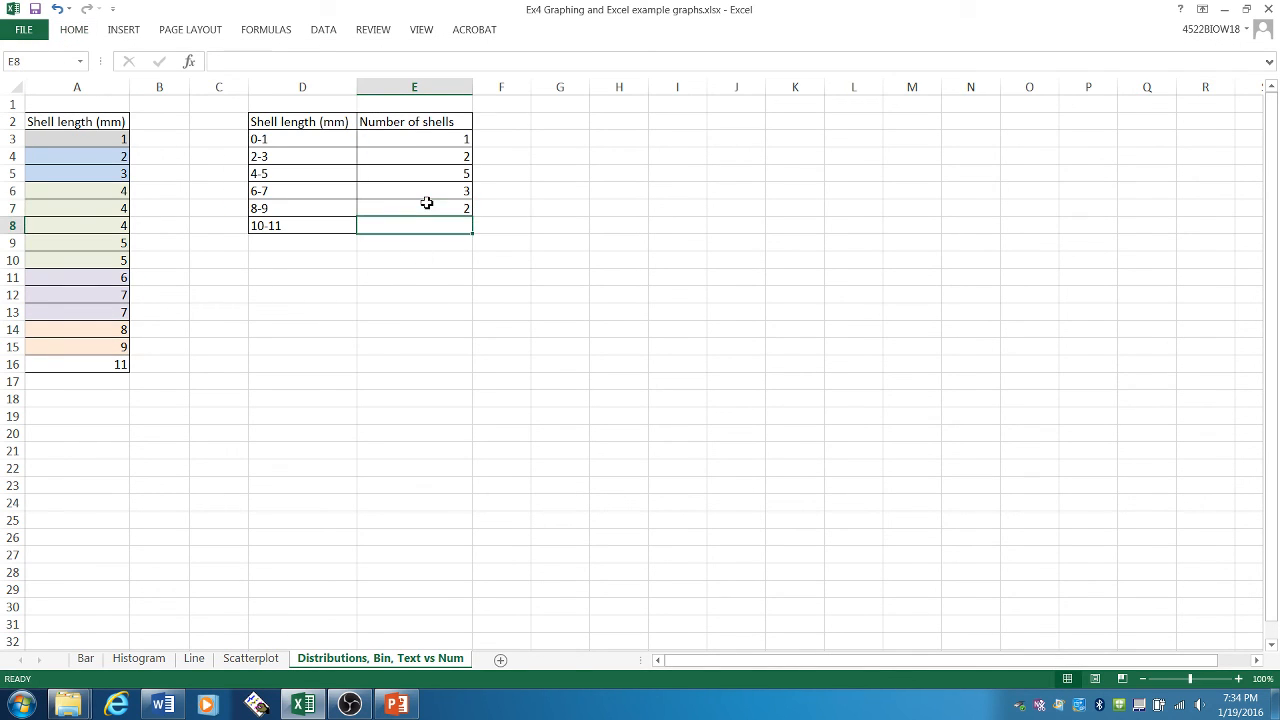
- Enter 1 as the number of shells for the 10-11 bin in cell E8
left_click(300, 212)
left_click(303, 229)
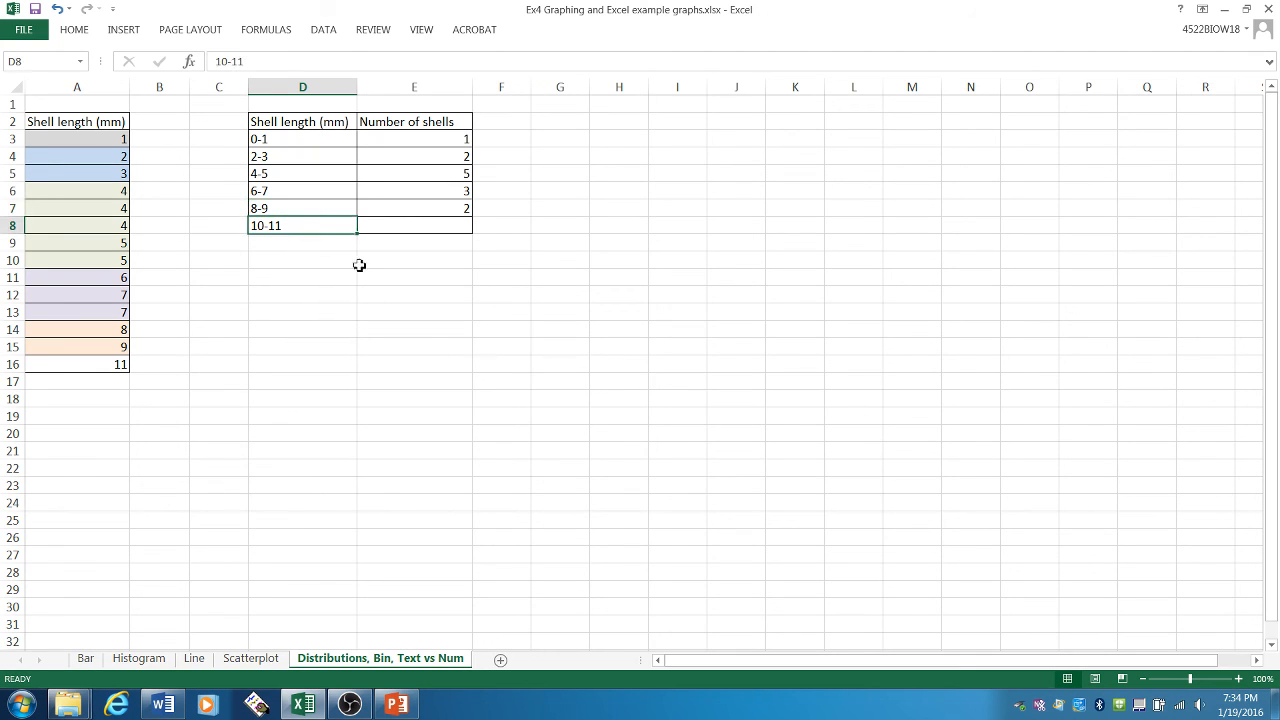
left_click(107, 366)
left_click(453, 229)
type("1")
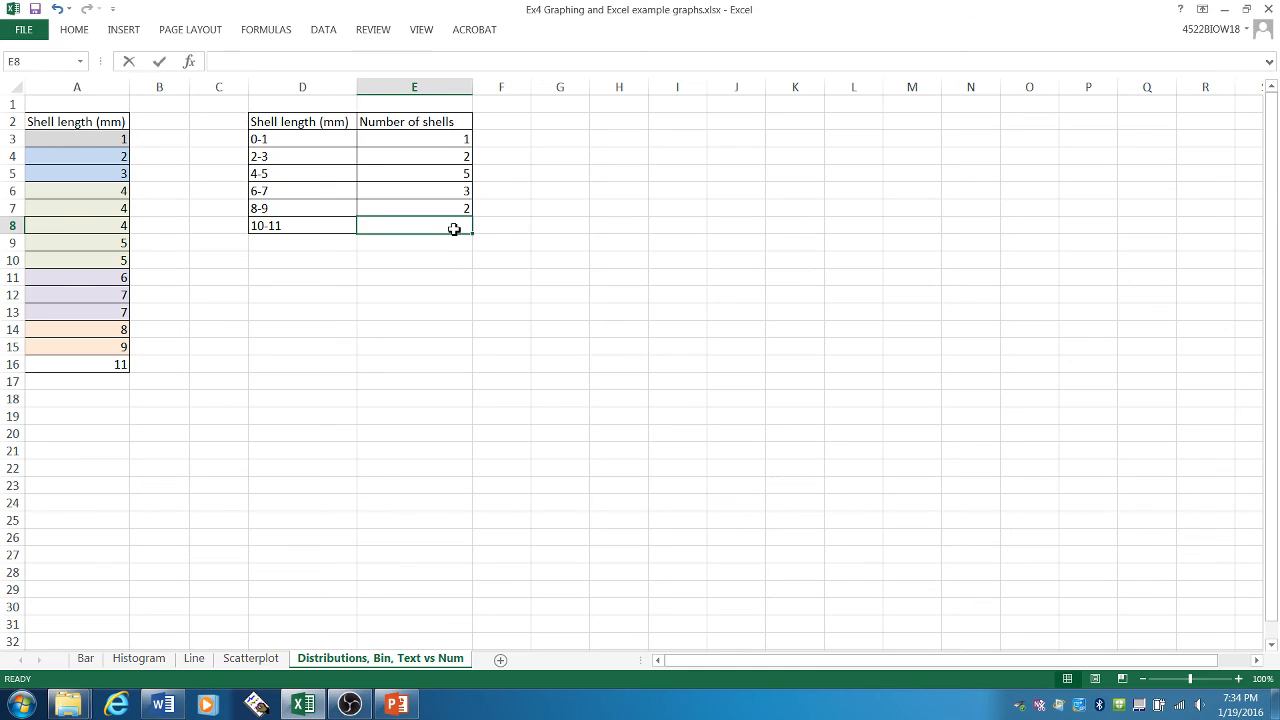
key("Return")
left_click(521, 291)
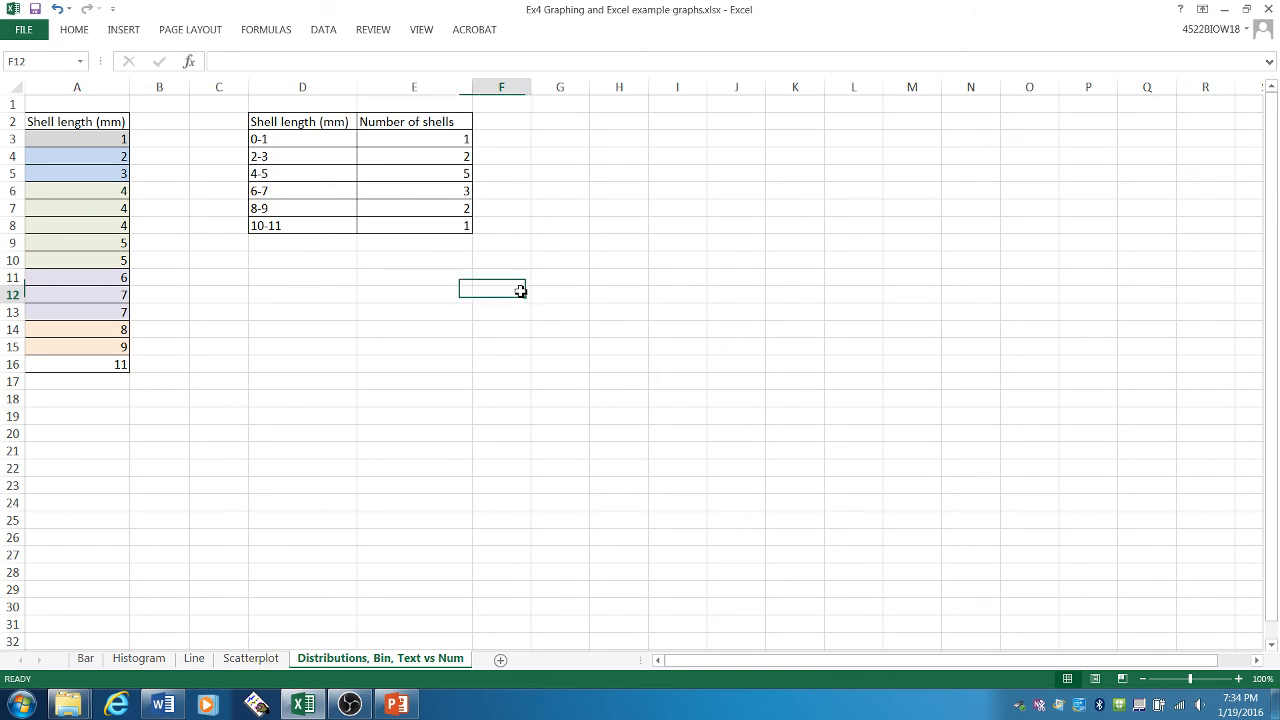
left_click_drag(324, 139, 323, 230)
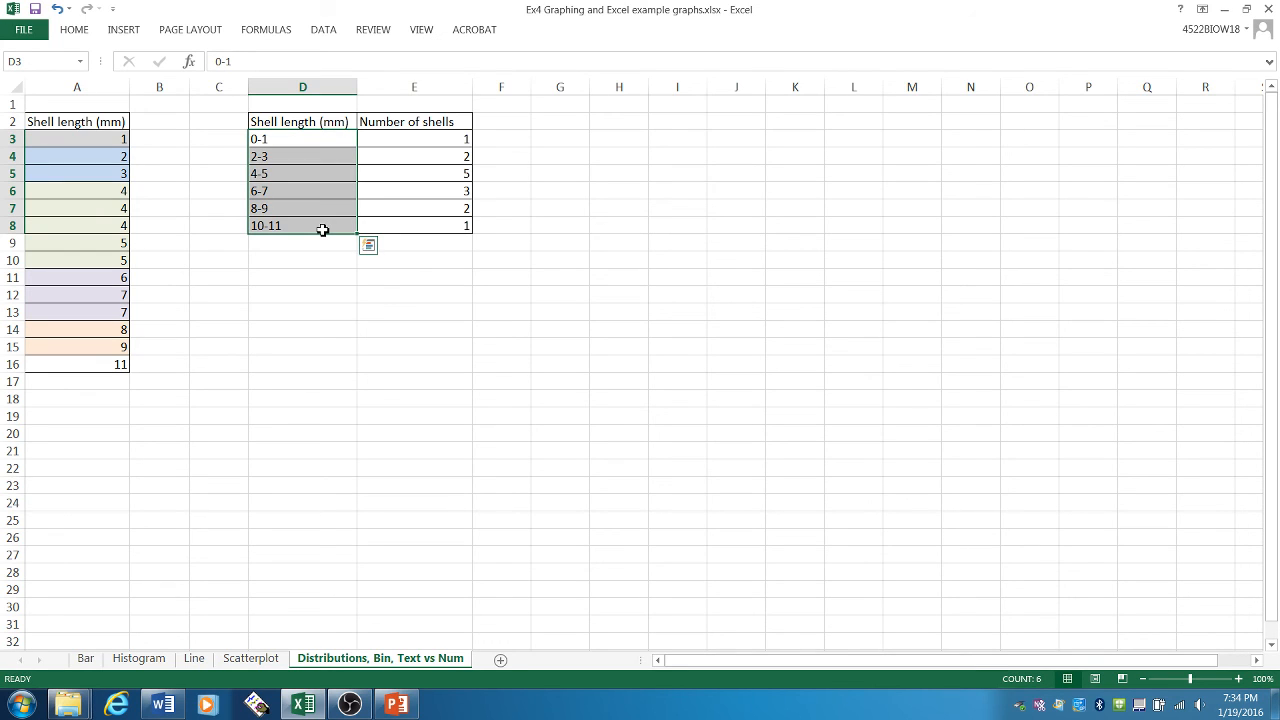
left_click(329, 123)
left_click(414, 122)
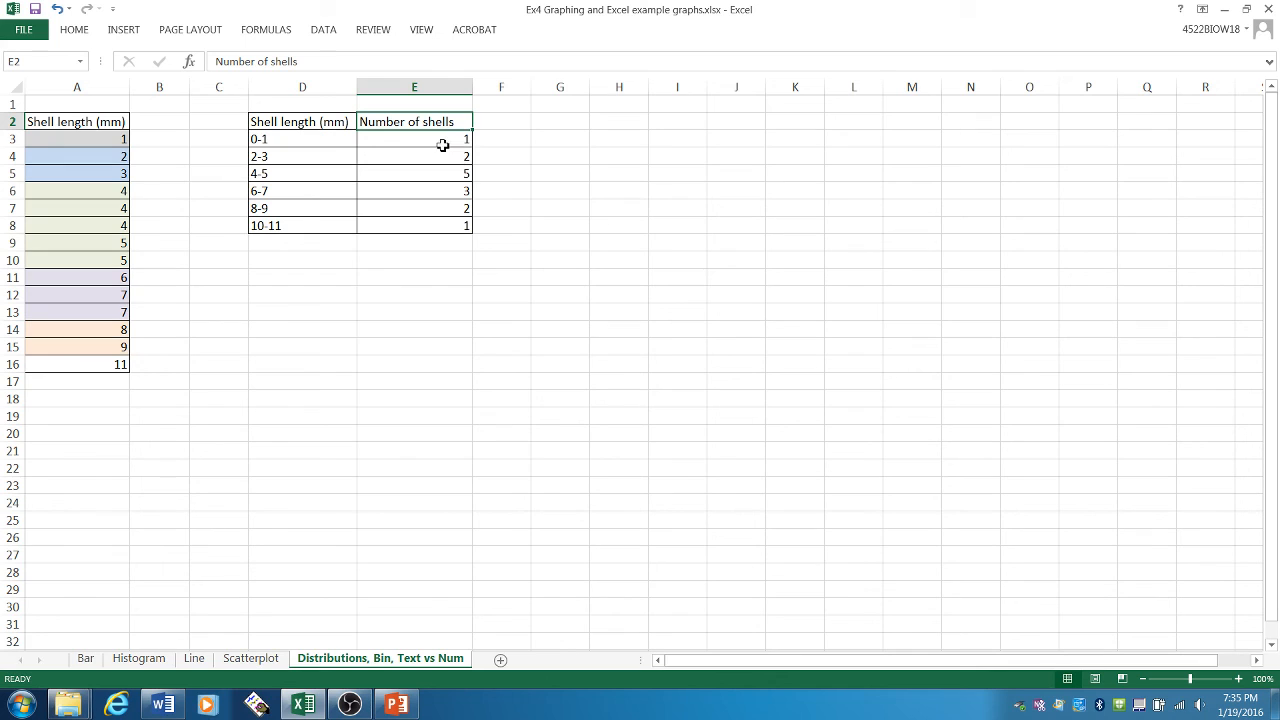
left_click_drag(443, 139, 443, 229)
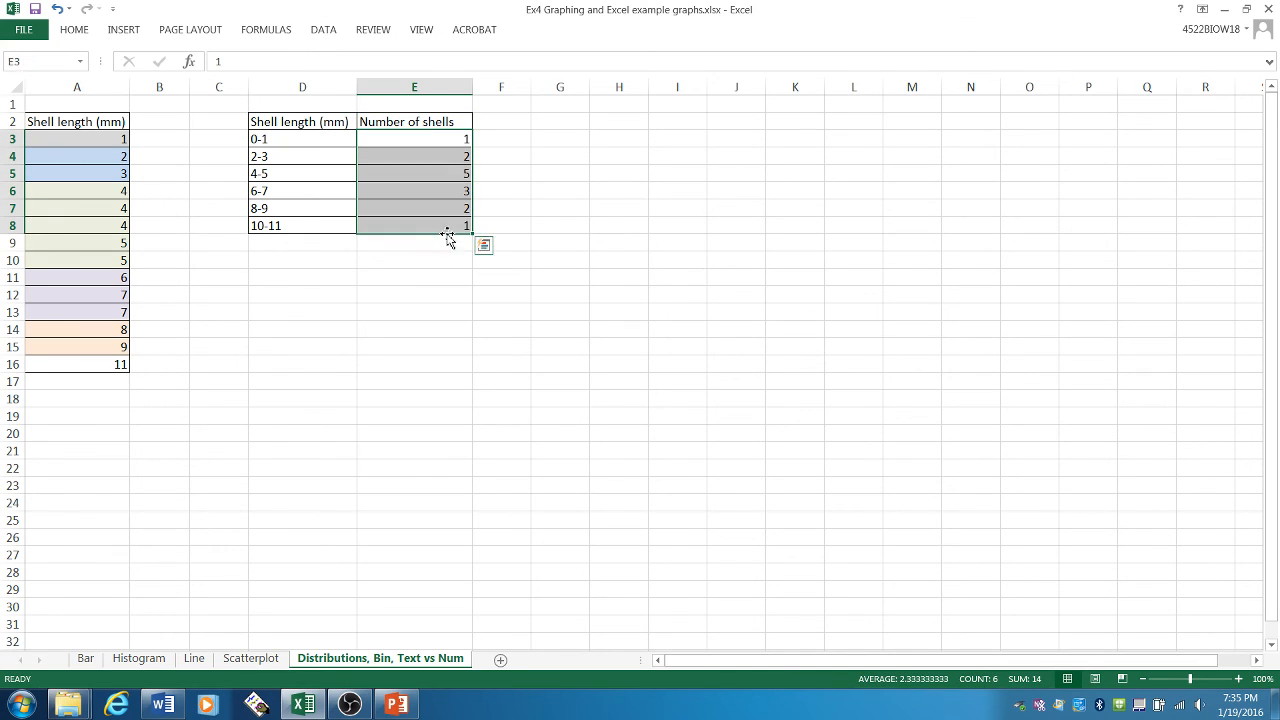
left_click_drag(276, 141, 277, 226)
- Insert a clustered column chart of the shell counts in E3:E8
left_click_drag(418, 140, 420, 223)
left_click(125, 30)
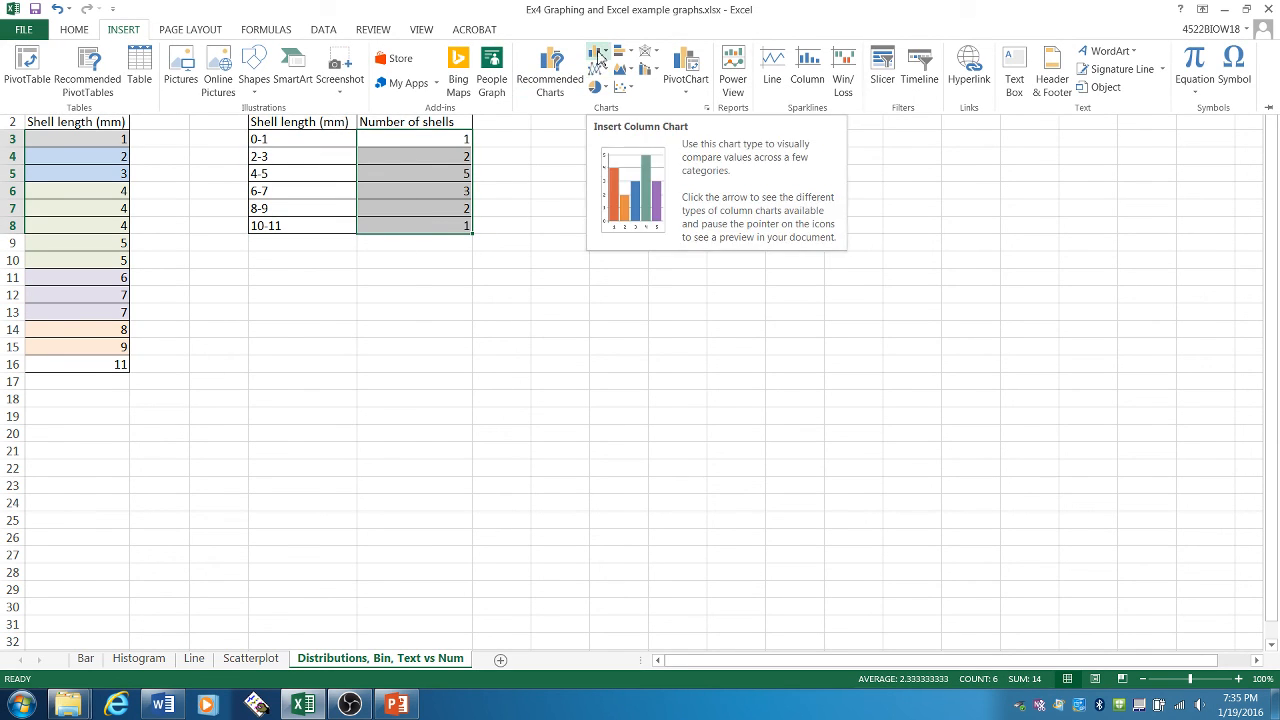
left_click(597, 52)
left_click(613, 90)
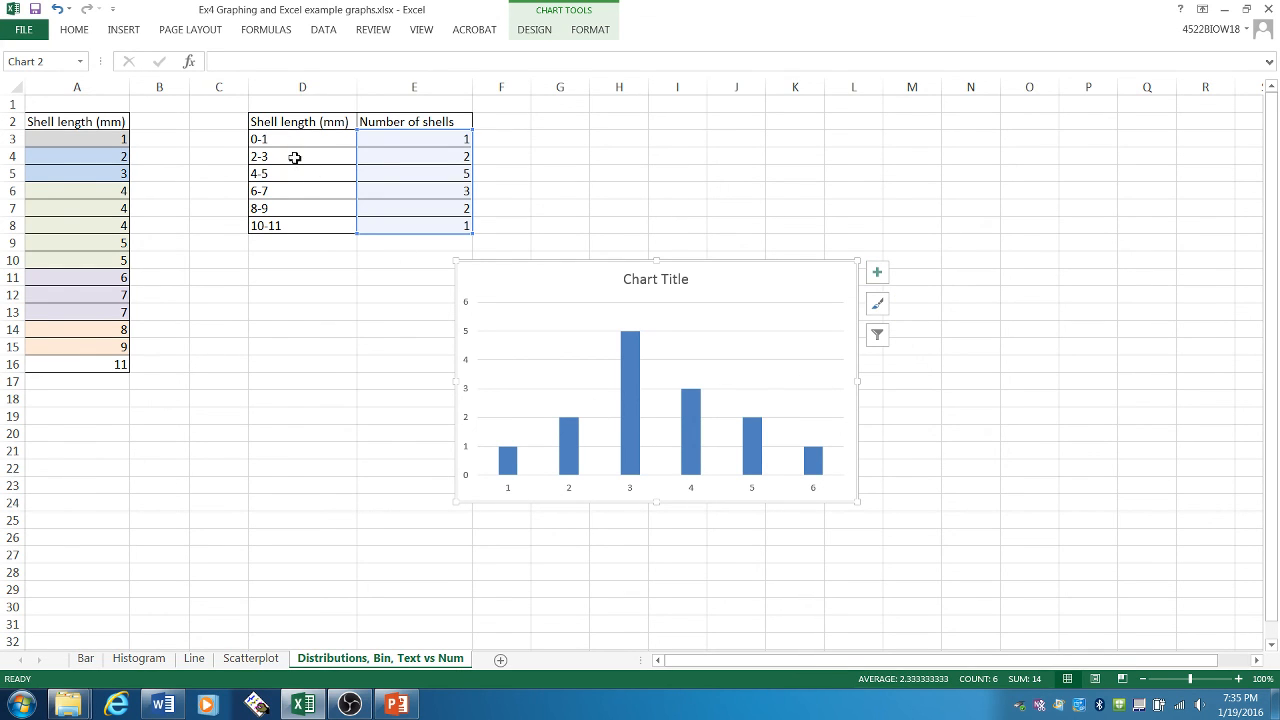
- Set the chart's horizontal axis labels to the shell length bins in D3:D8
right_click(627, 436)
left_click(689, 502)
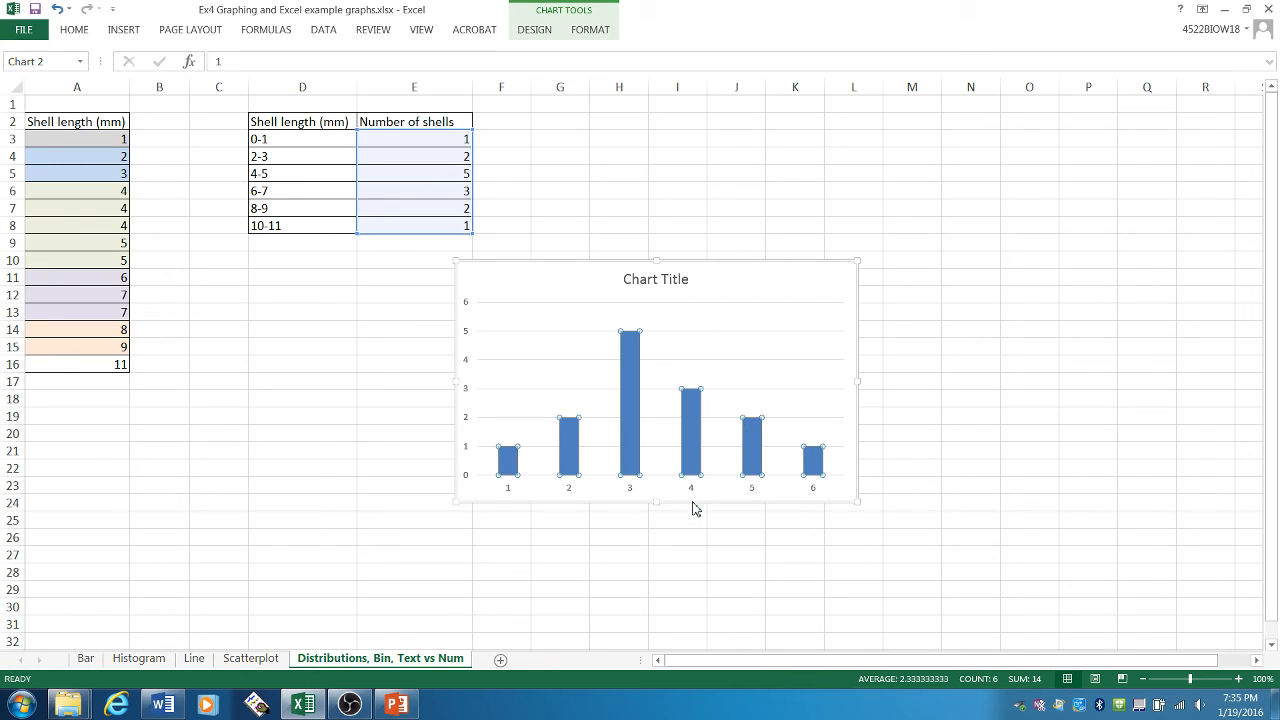
left_click(764, 161)
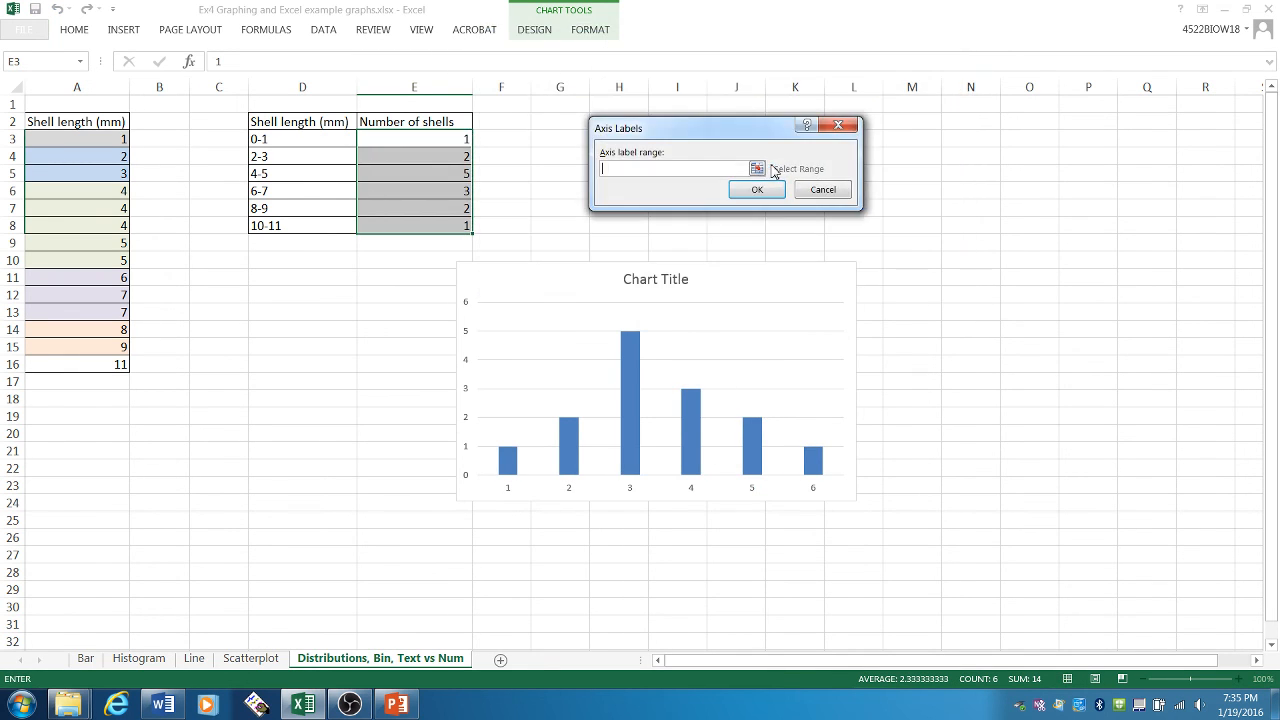
left_click(757, 169)
left_click_drag(289, 145, 335, 218)
left_click(843, 155)
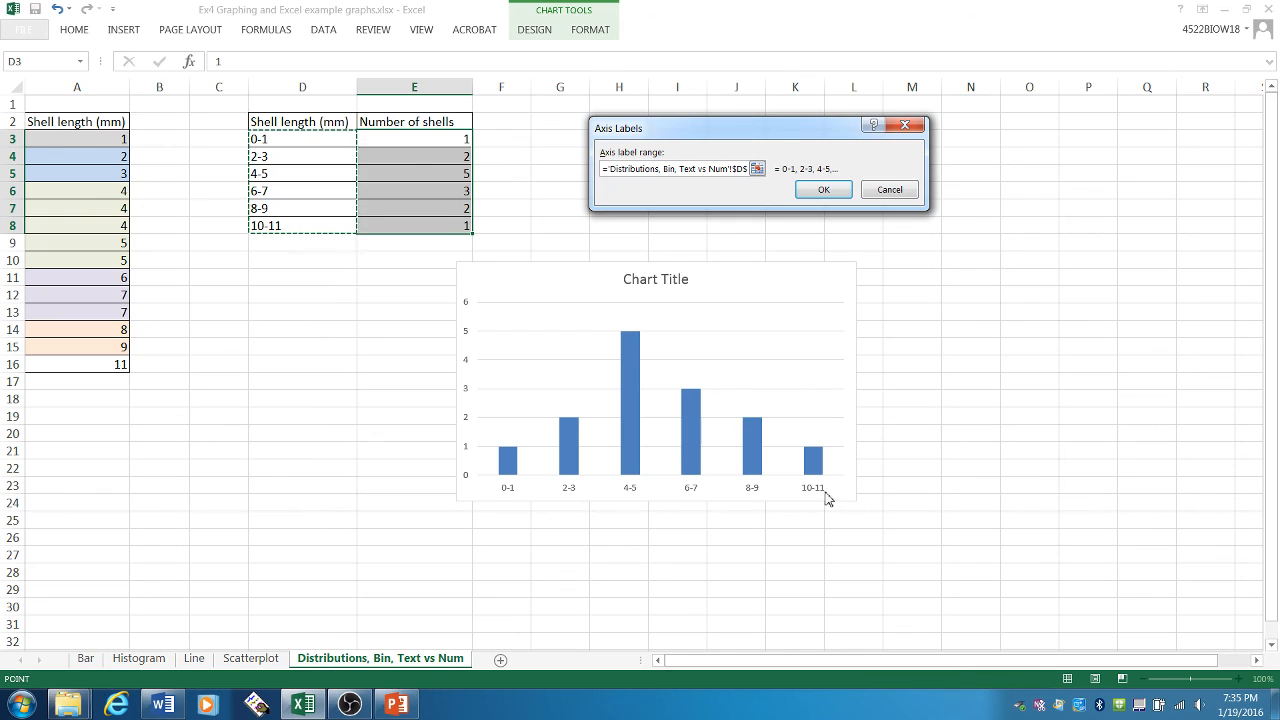
left_click(823, 190)
left_click(856, 279)
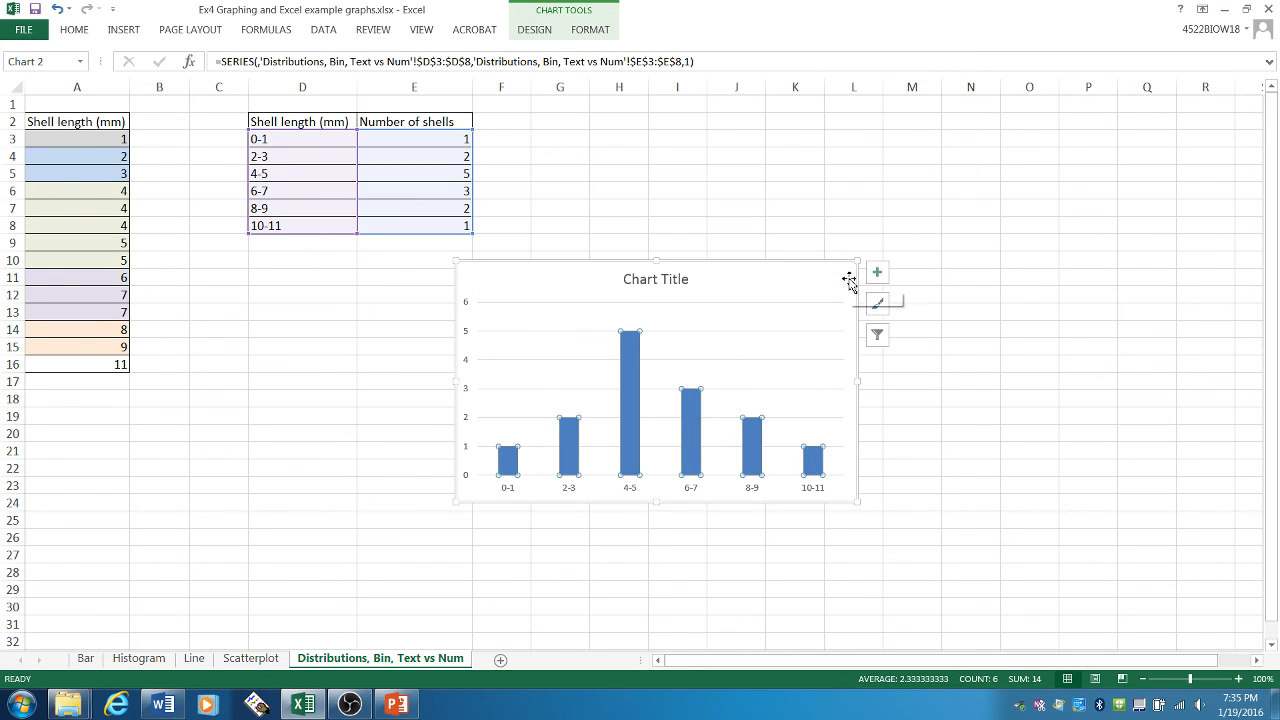
- Add axis titles to the chart and change its main title to "Distribution of shell lengths found on La Jolla Beach"
left_click(877, 272)
left_click(913, 310)
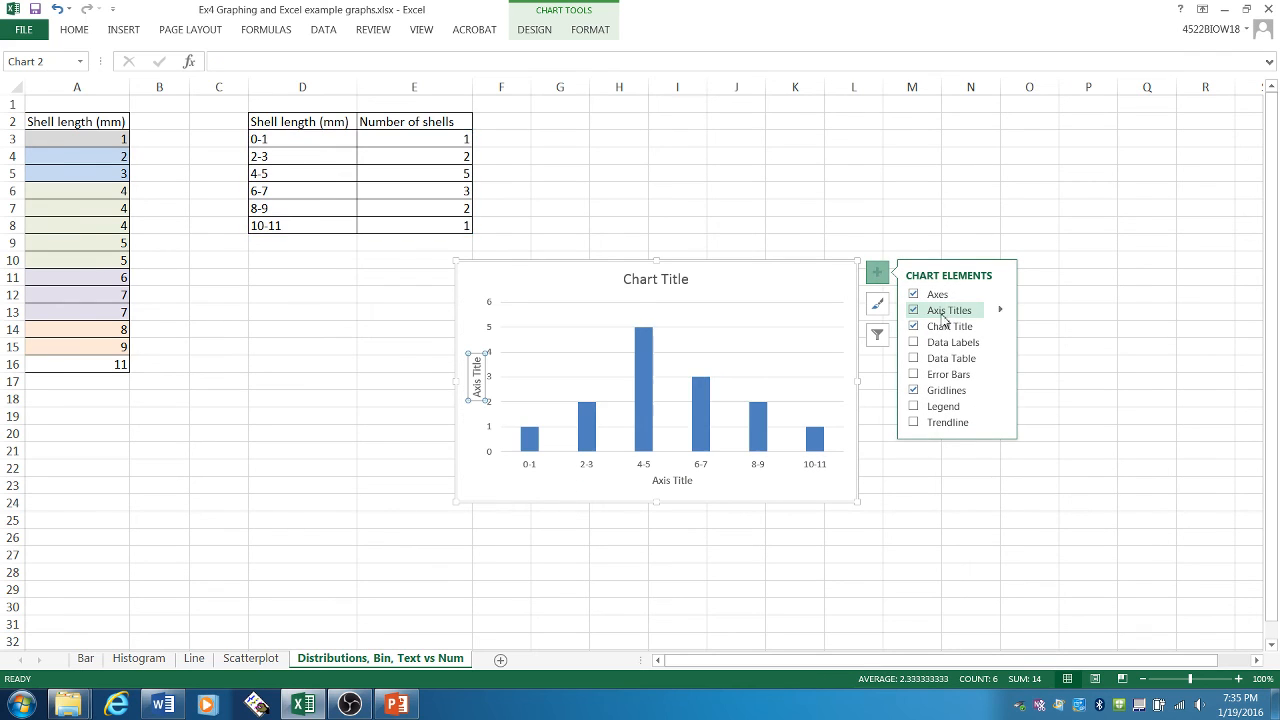
left_click(707, 287)
left_click_drag(634, 280, 708, 274)
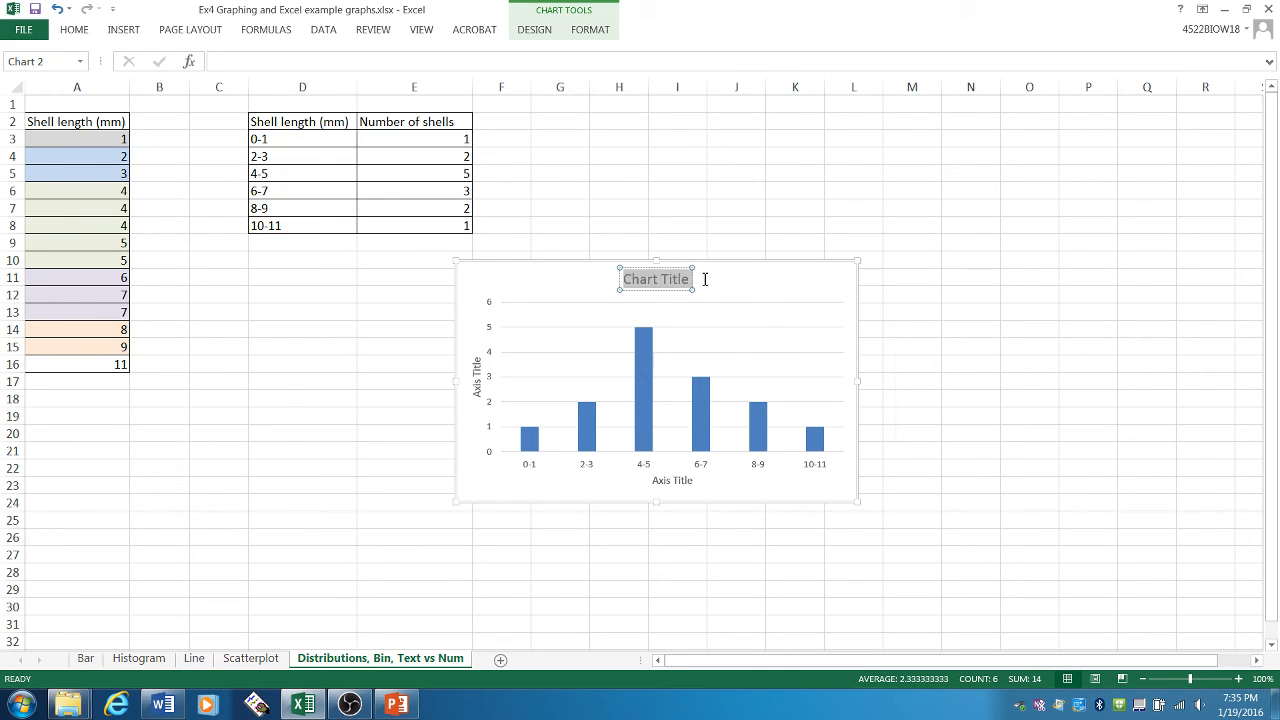
type("Distribu")
key("BackSpace")
key("BackSpace")
key("BackSpace")
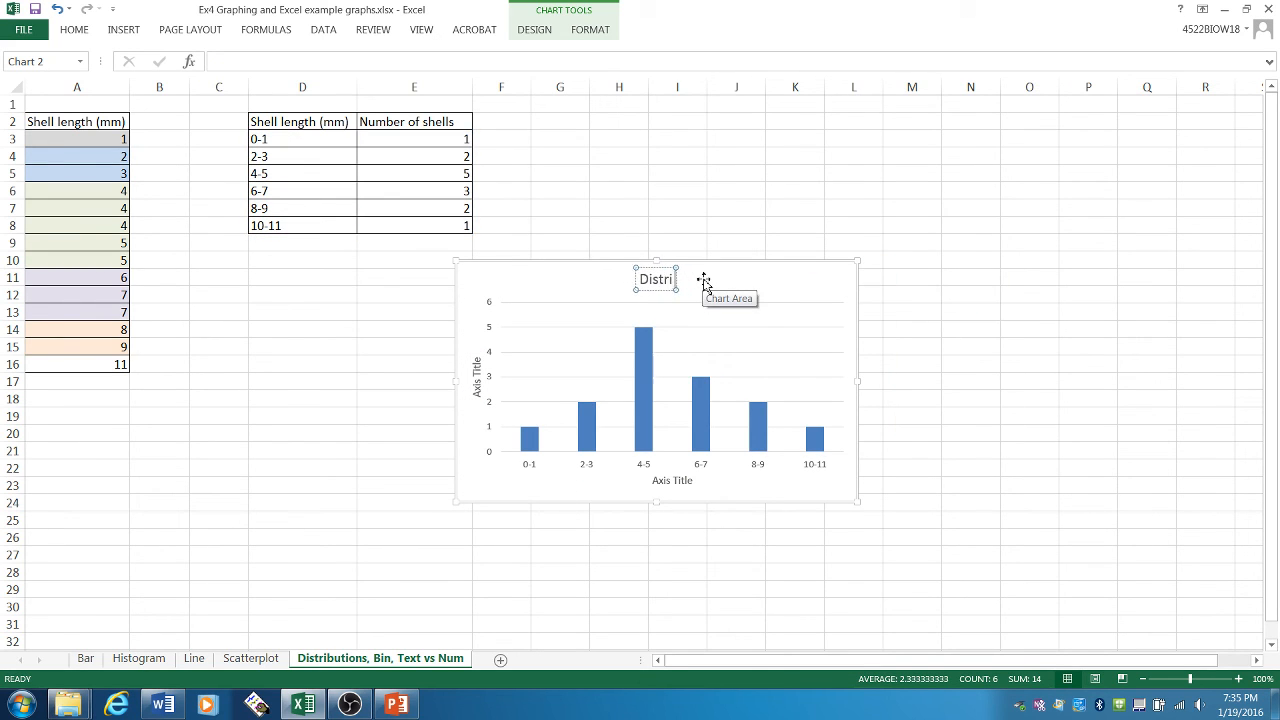
type("bution of shell lengths")
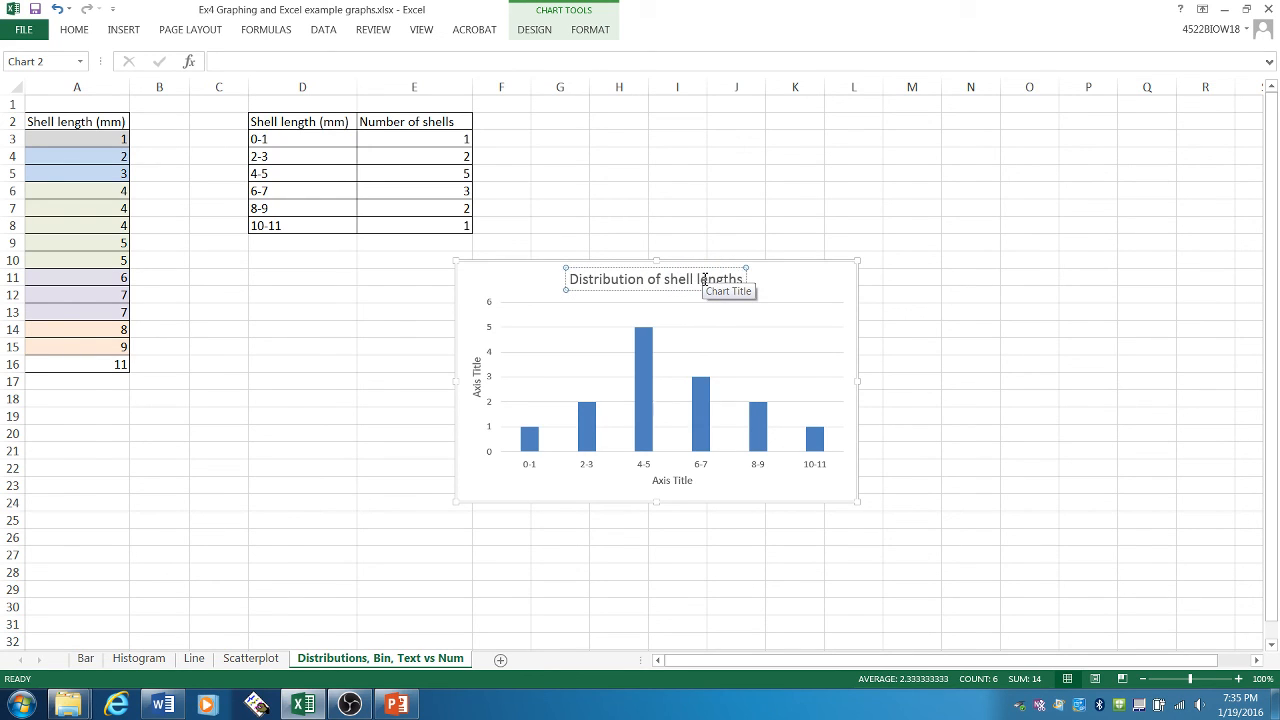
type(" on La")
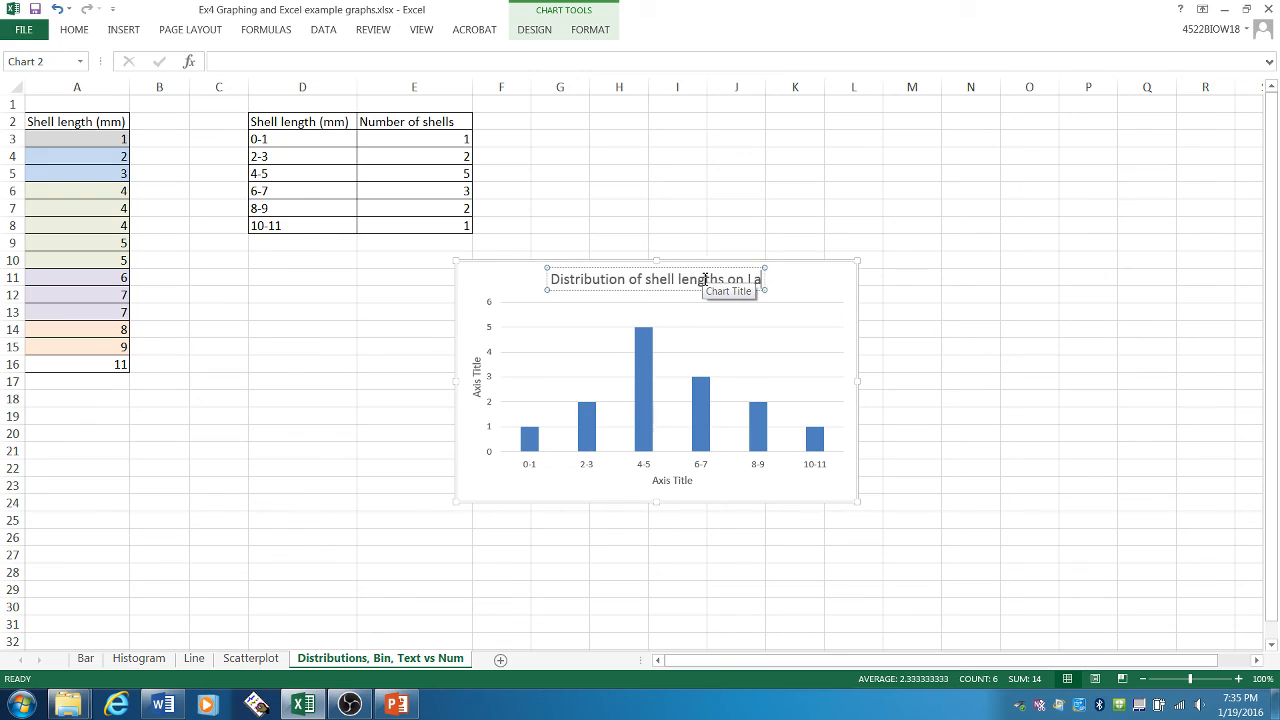
type(" Jolla Beach")
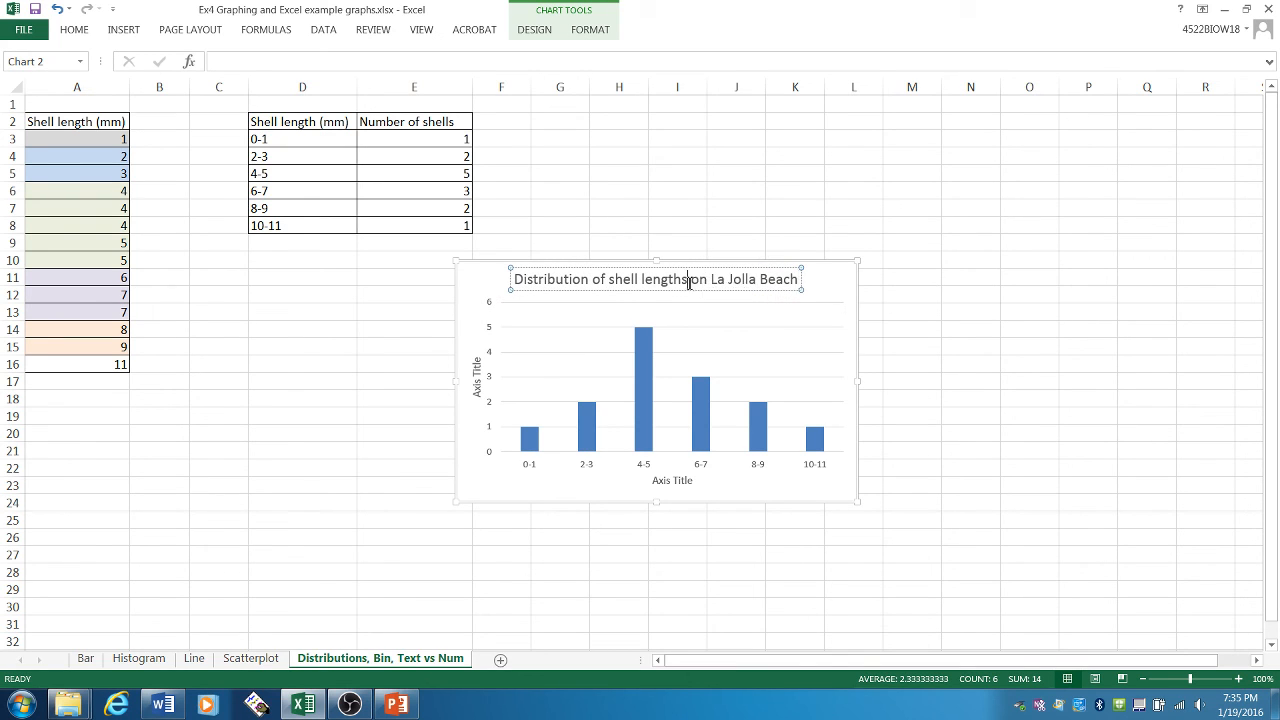
type(" found")
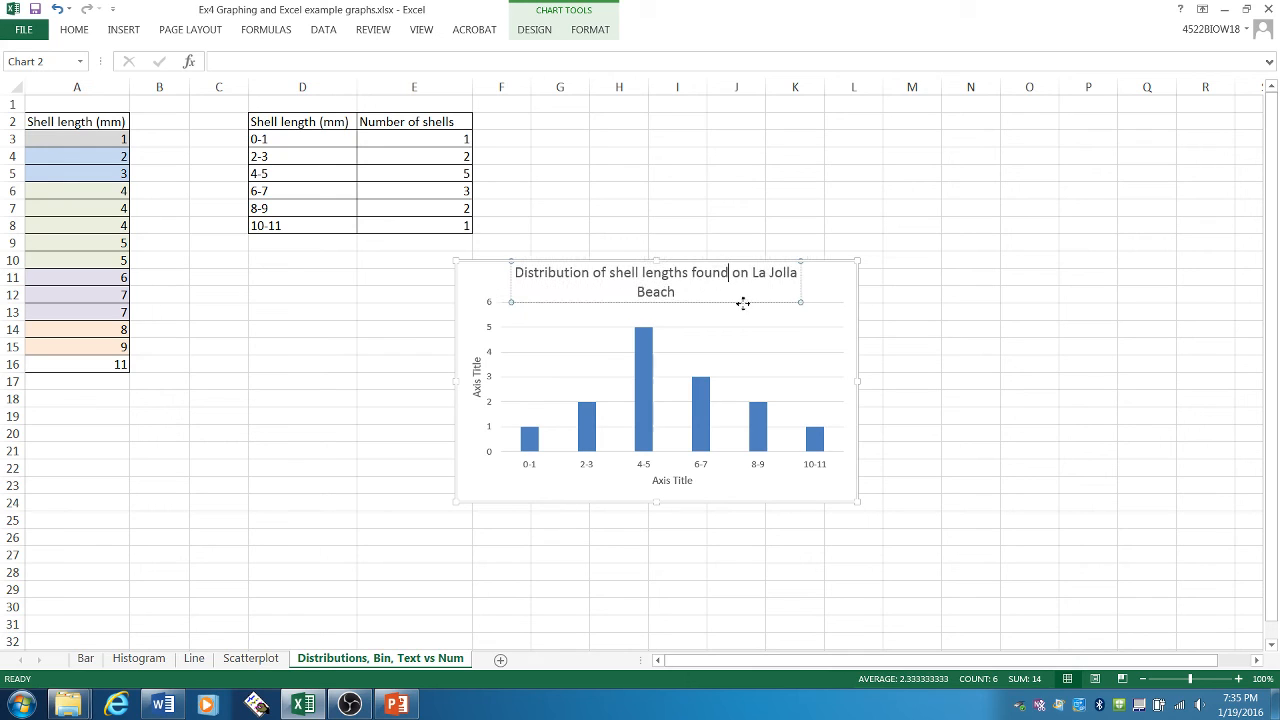
- Change the chart's vertical axis title to "Number of shells"
left_click(477, 395)
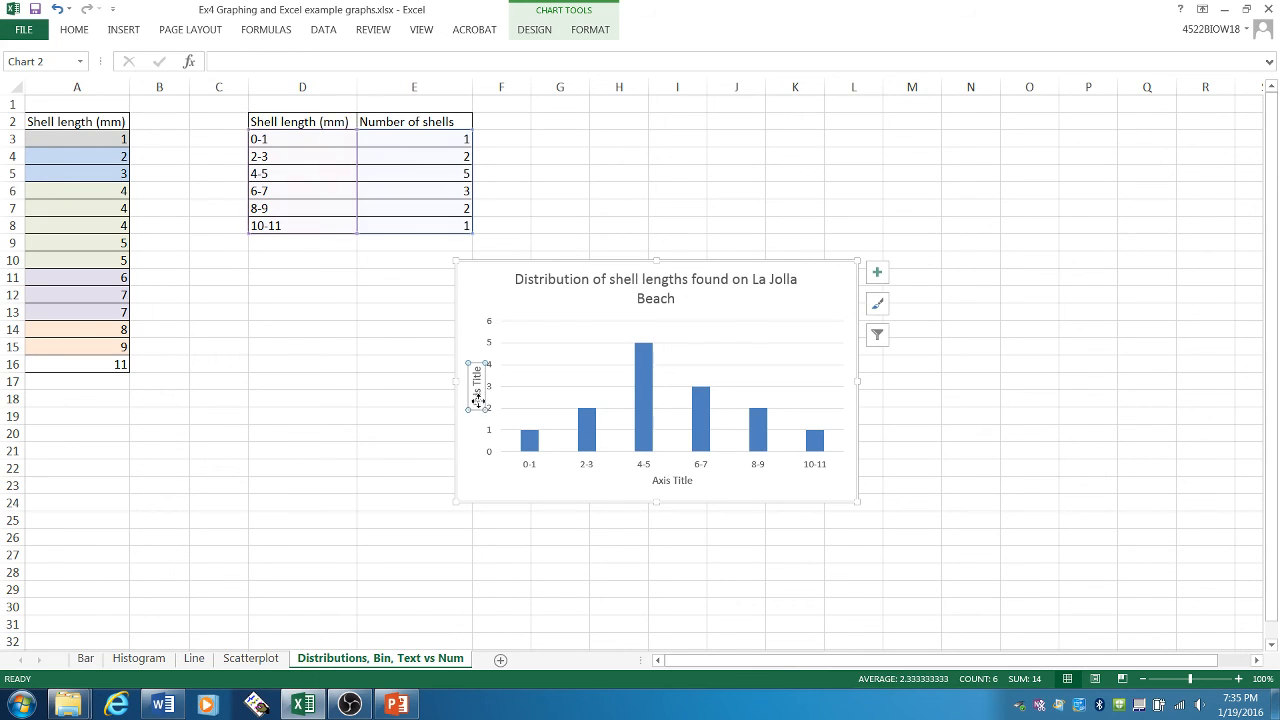
left_click_drag(477, 405, 478, 366)
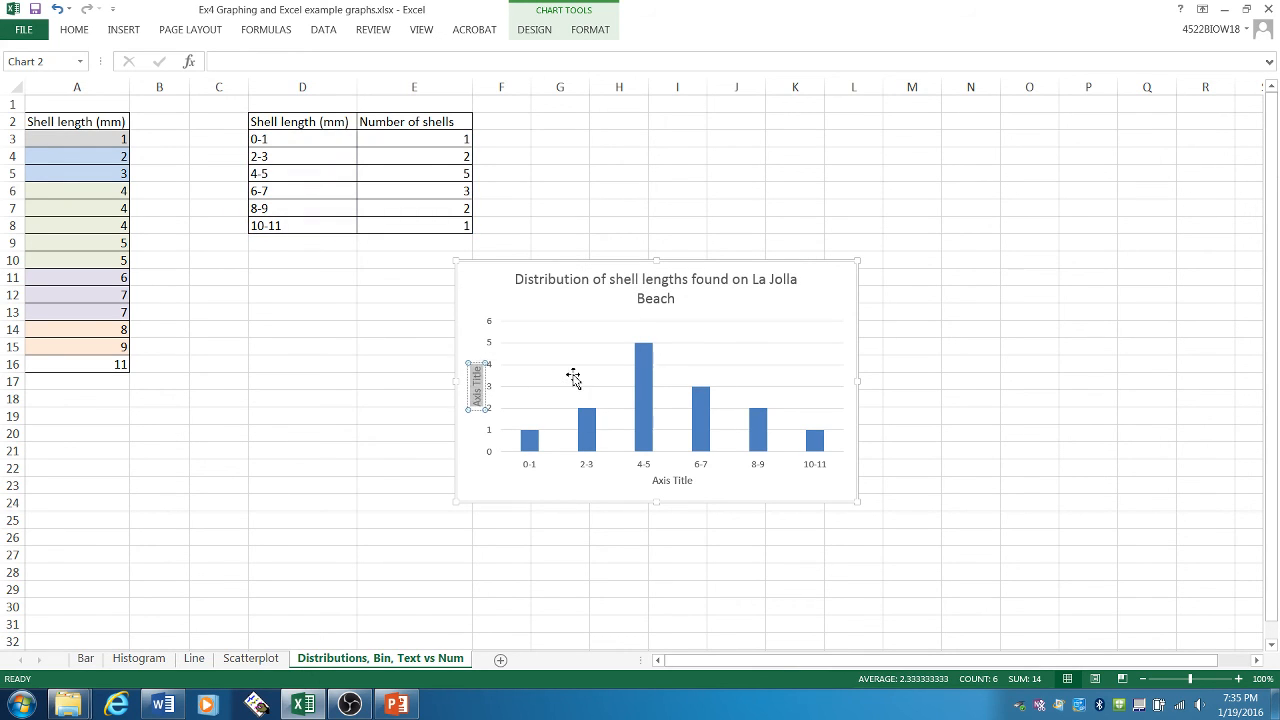
type("Number of")
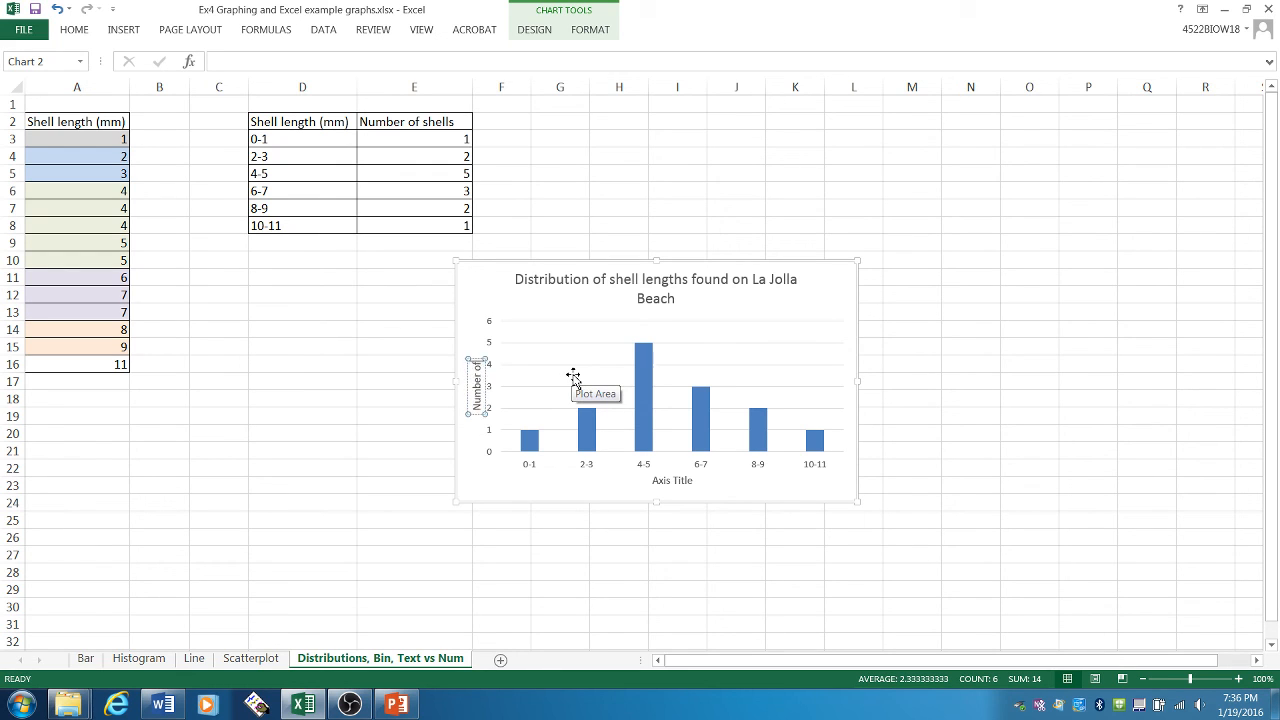
type(" shells")
- Change the chart's horizontal axis title to "Shell length (mm)"
left_click(650, 488)
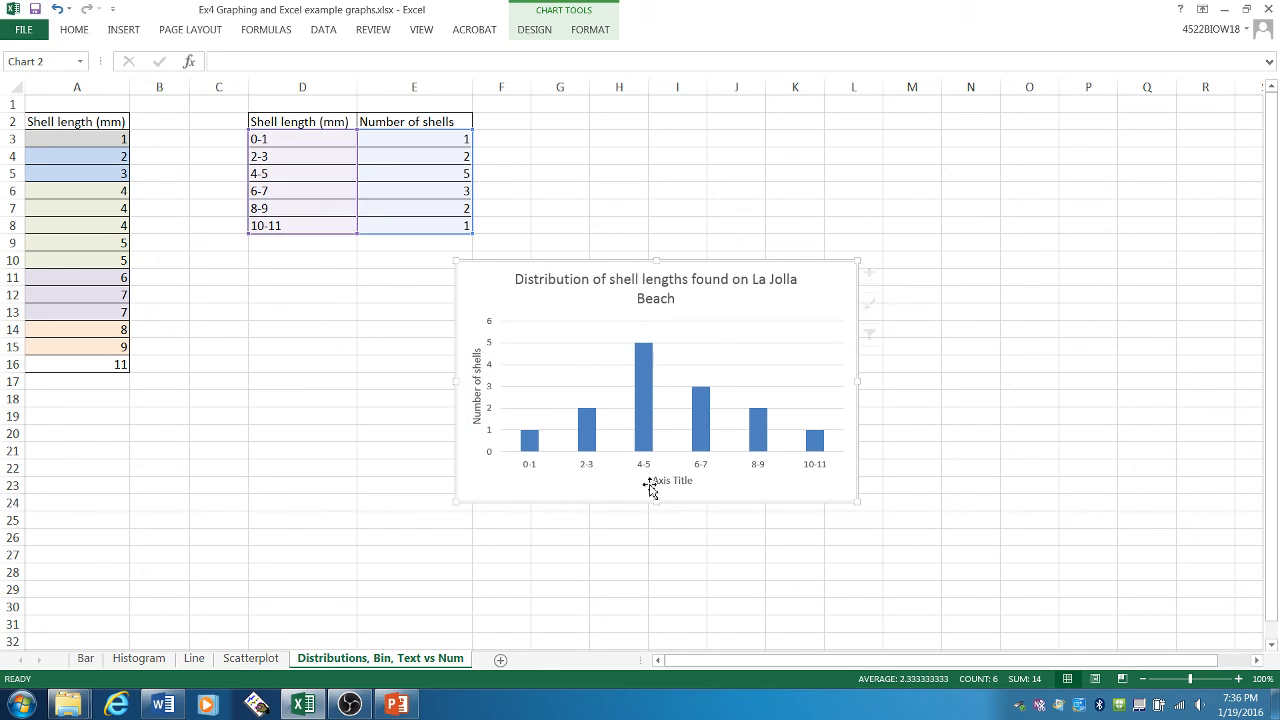
left_click(650, 488)
left_click_drag(652, 481, 810, 485)
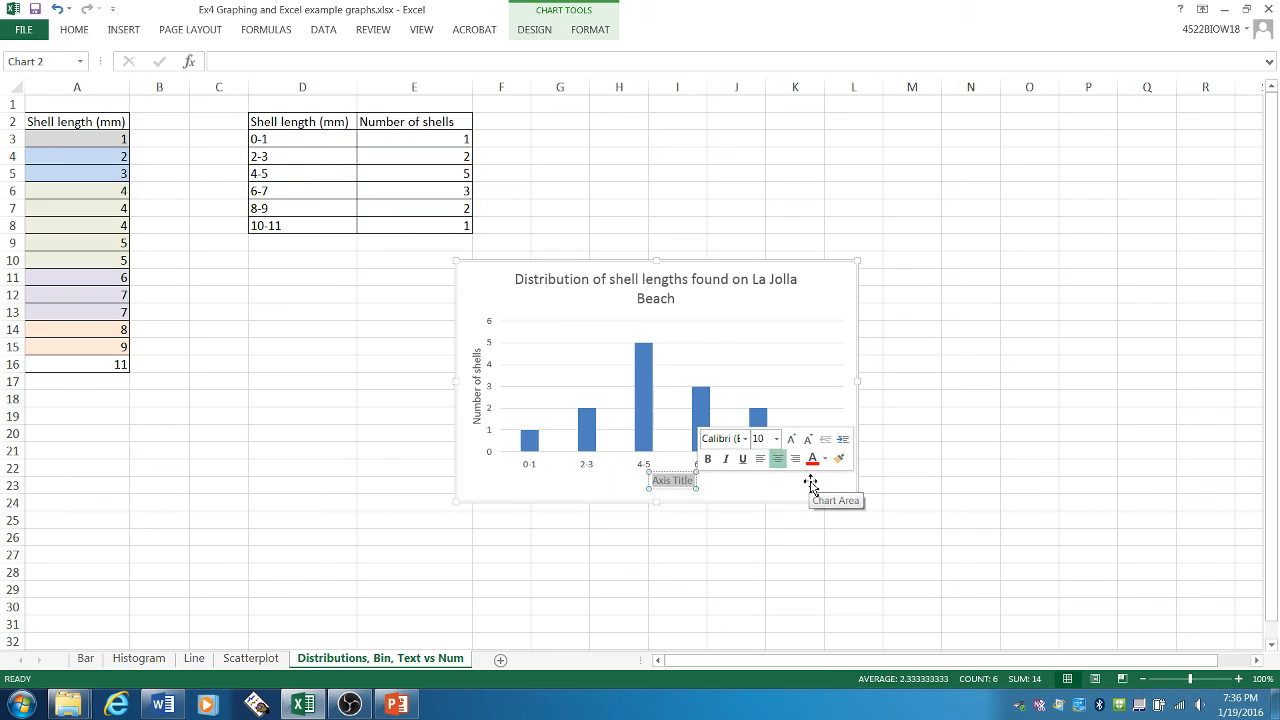
type("Shell leng")
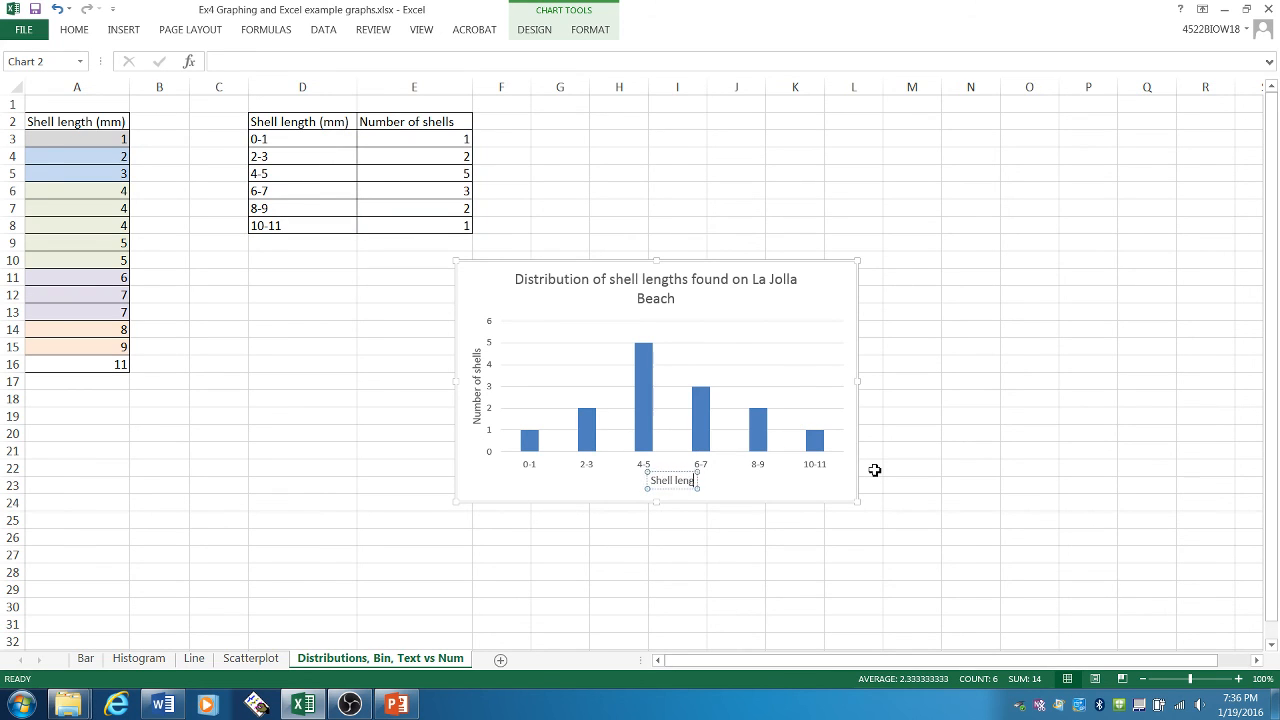
type("th (mm)")
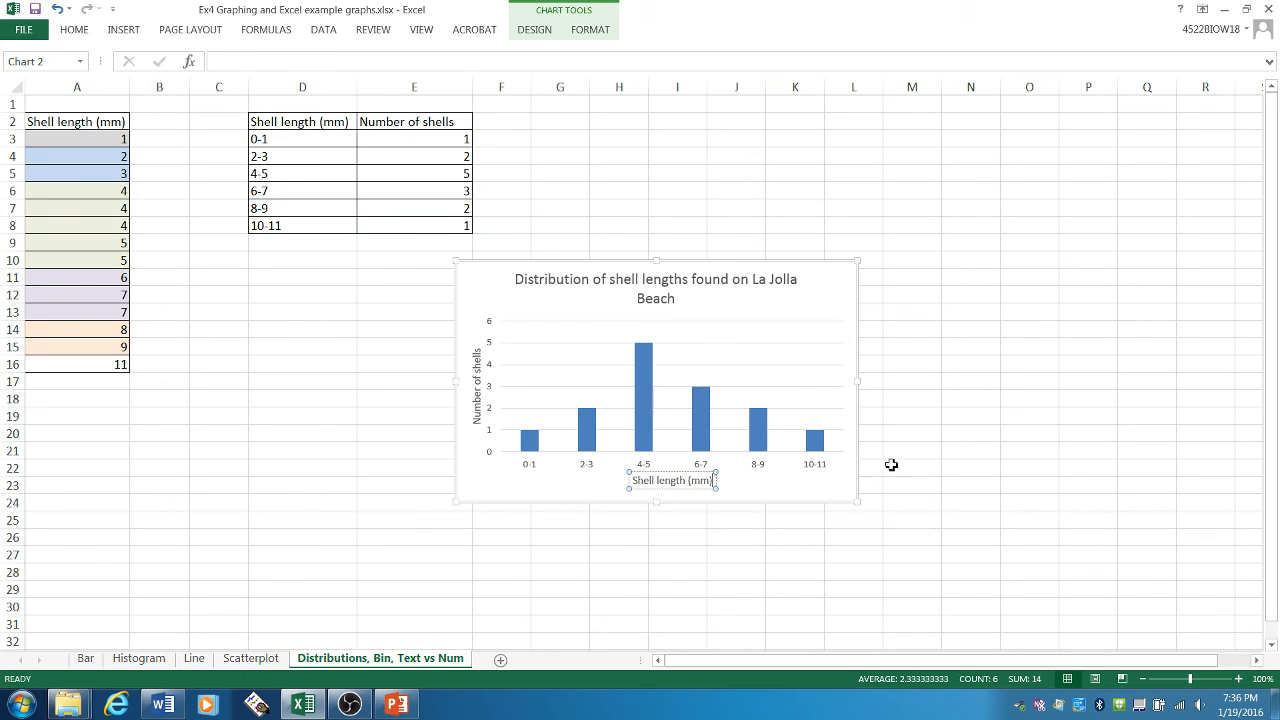
left_click(891, 465)
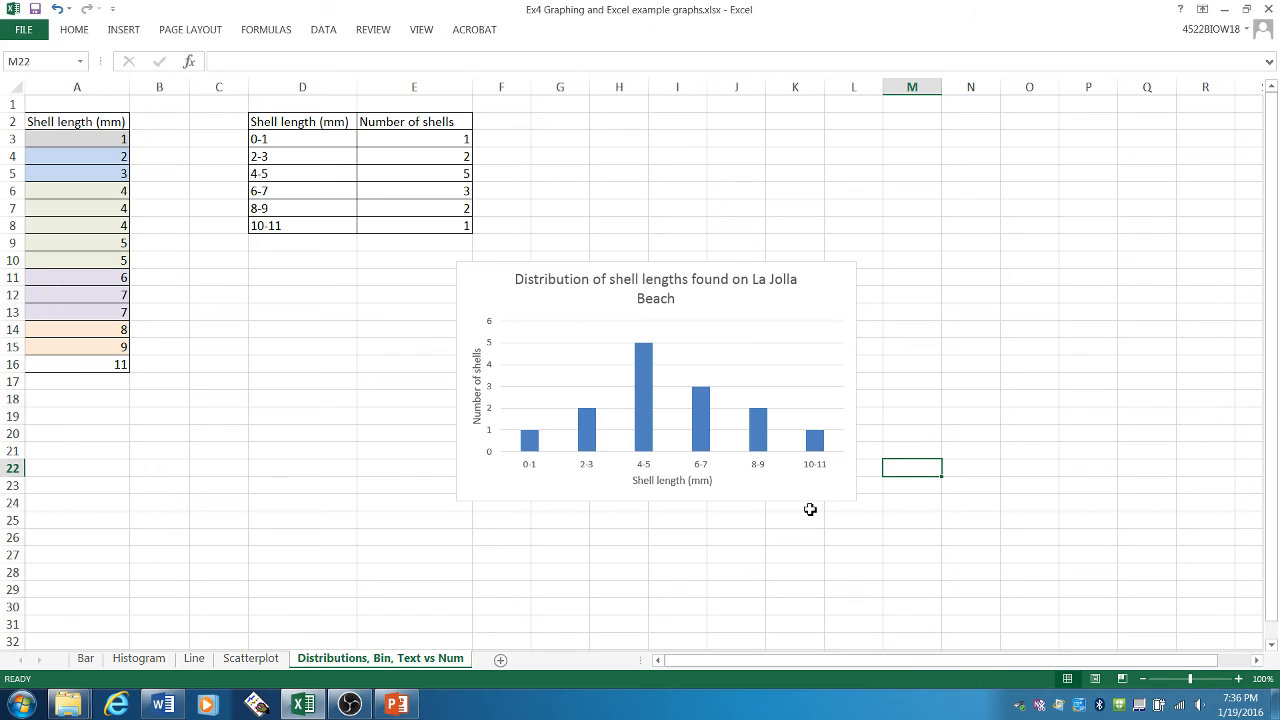
- Enter the contact's e-mail address in cell K3 and their full name in K4
left_click(785, 141)
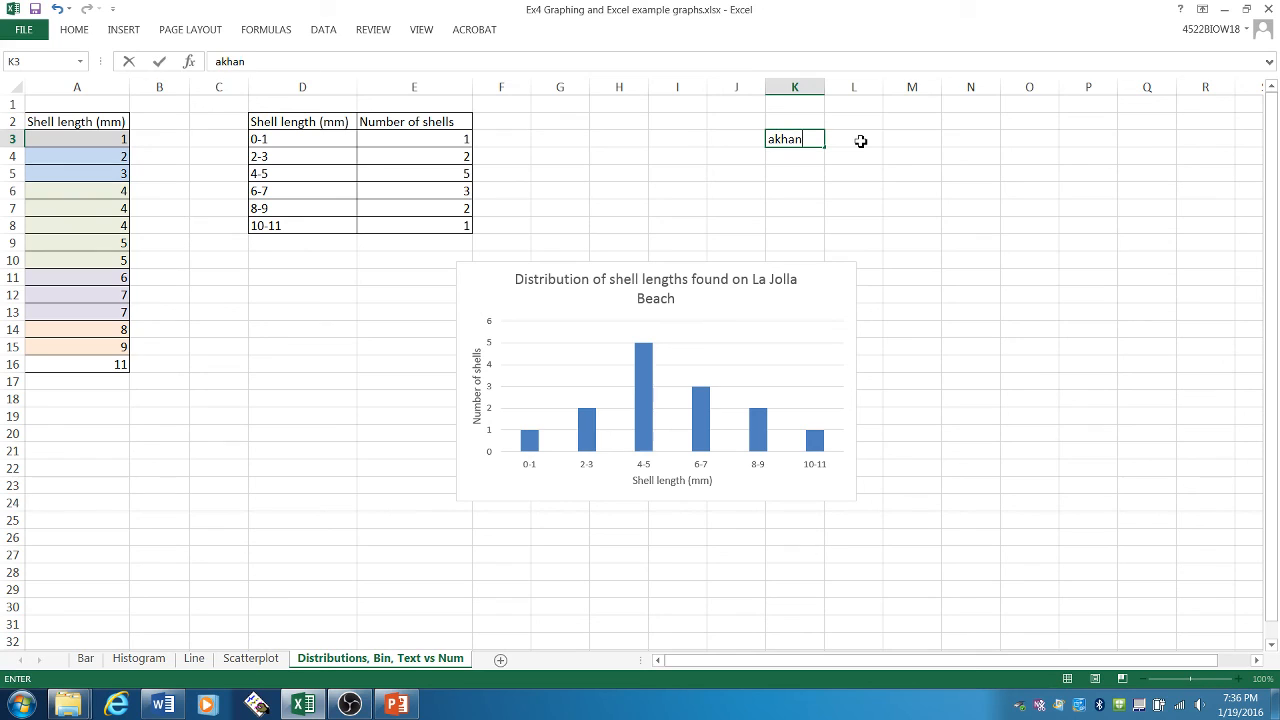
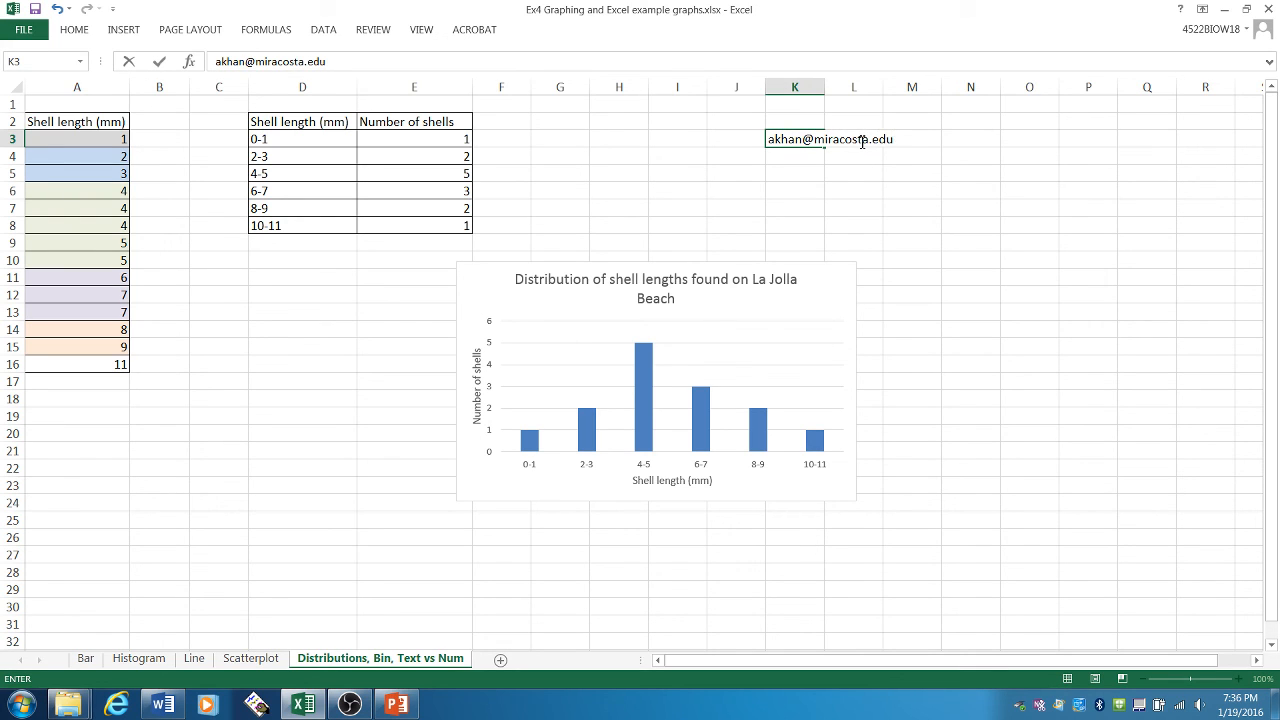
key("Return")
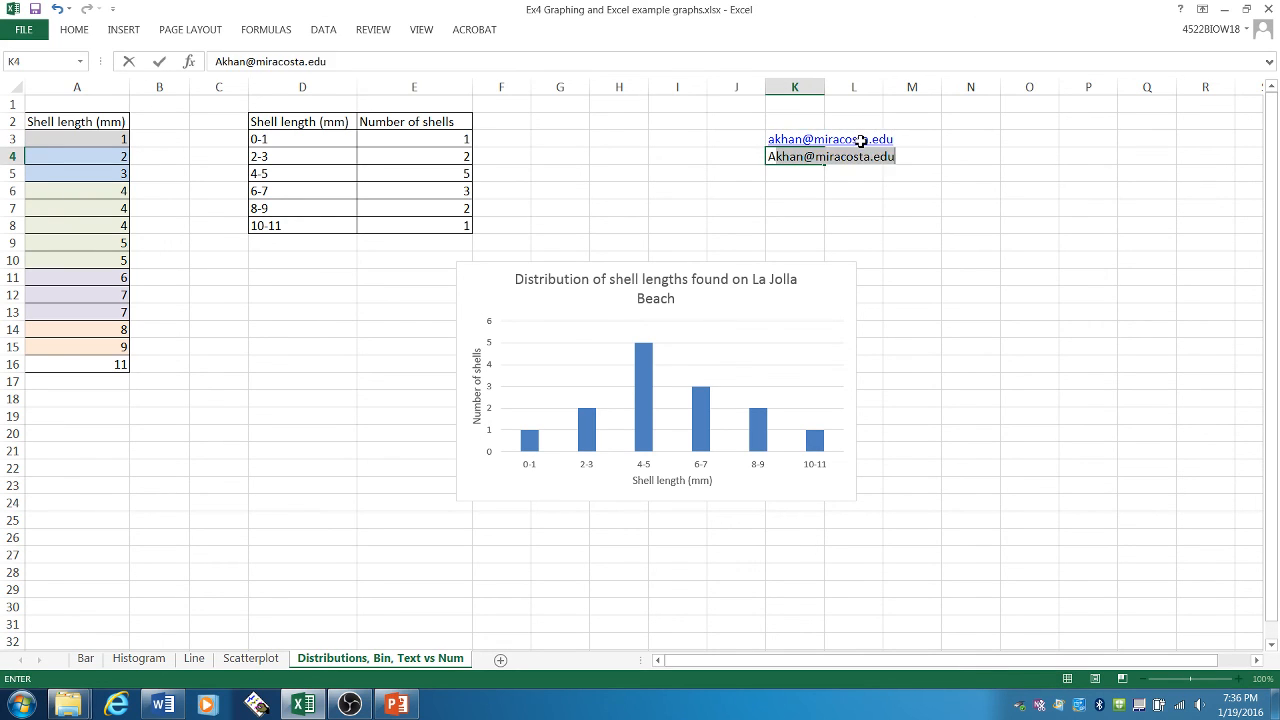
key("Return")
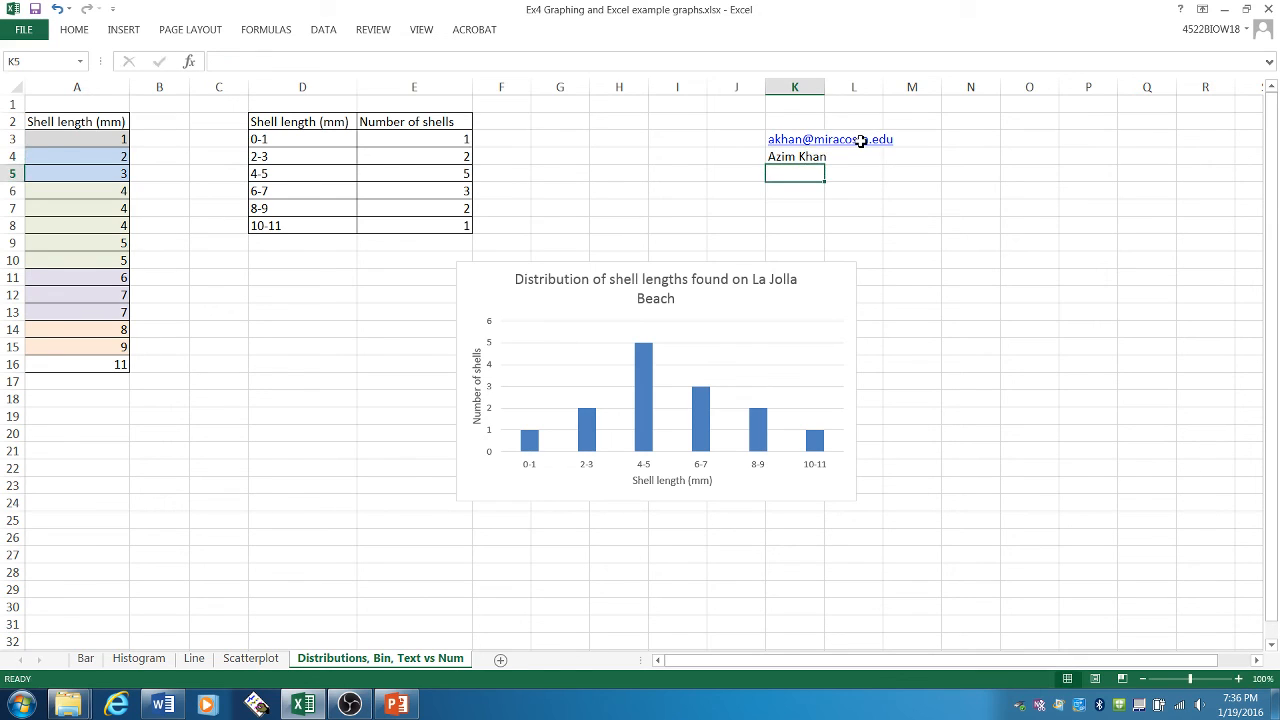